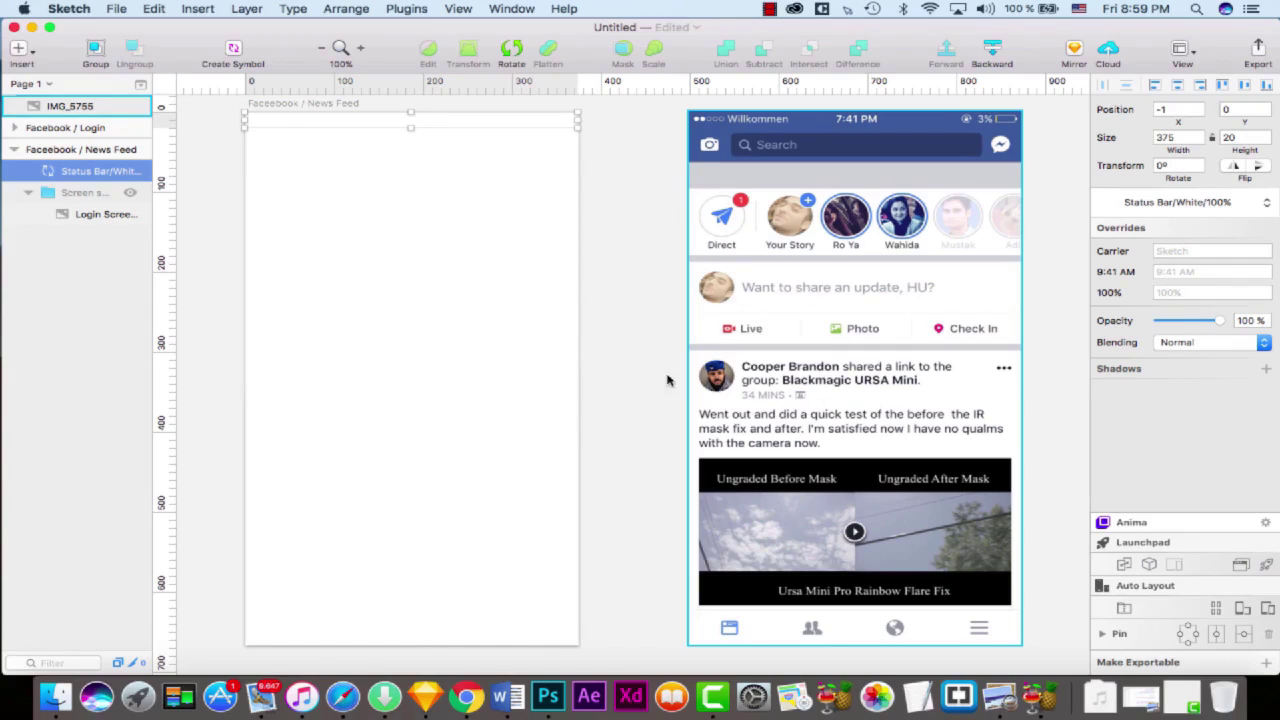
- Collapse the hidden screenshot group in the News Feed artboard's layer list
{"action": "left_click", "coordinate": [297, 229]}
{"action": "left_click", "coordinate": [60, 196]}
{"action": "left_click", "coordinate": [28, 194]}
{"action": "left_click", "coordinate": [614, 131]}
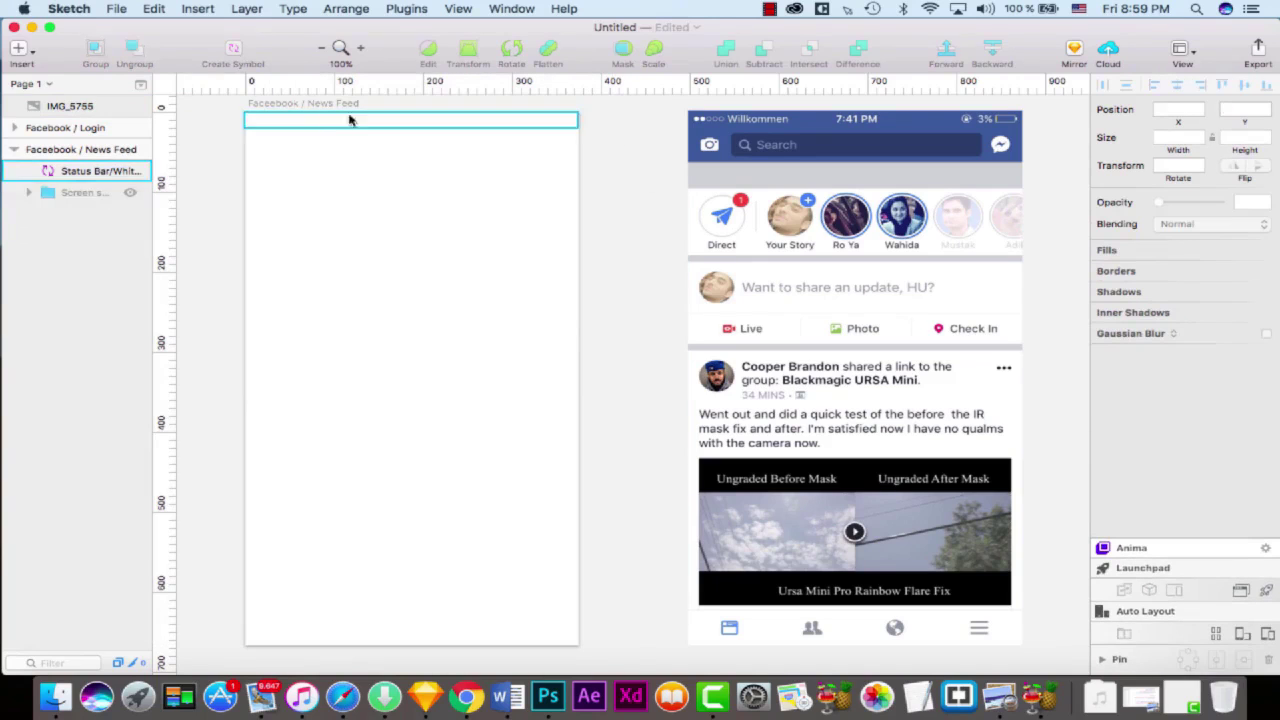
{"action": "left_click", "coordinate": [405, 127]}
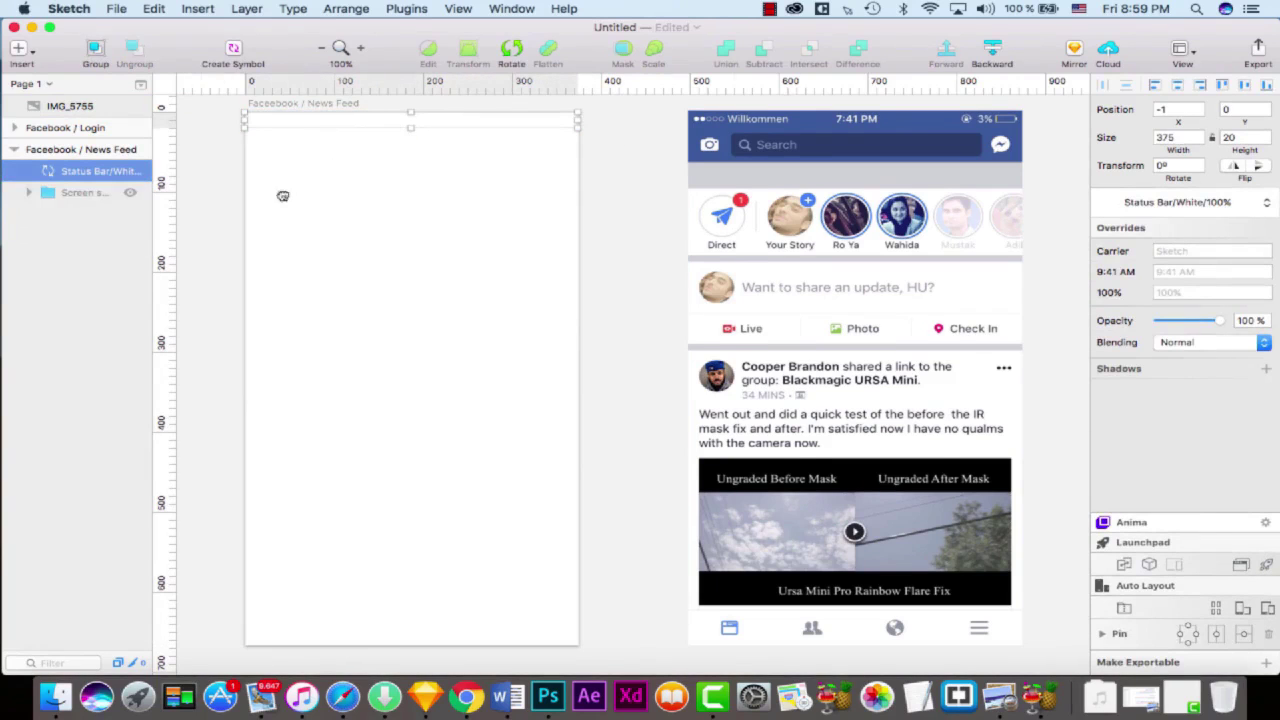
{"action": "left_click_drag", "start_coordinate": [266, 191], "coordinate": [563, 206]}
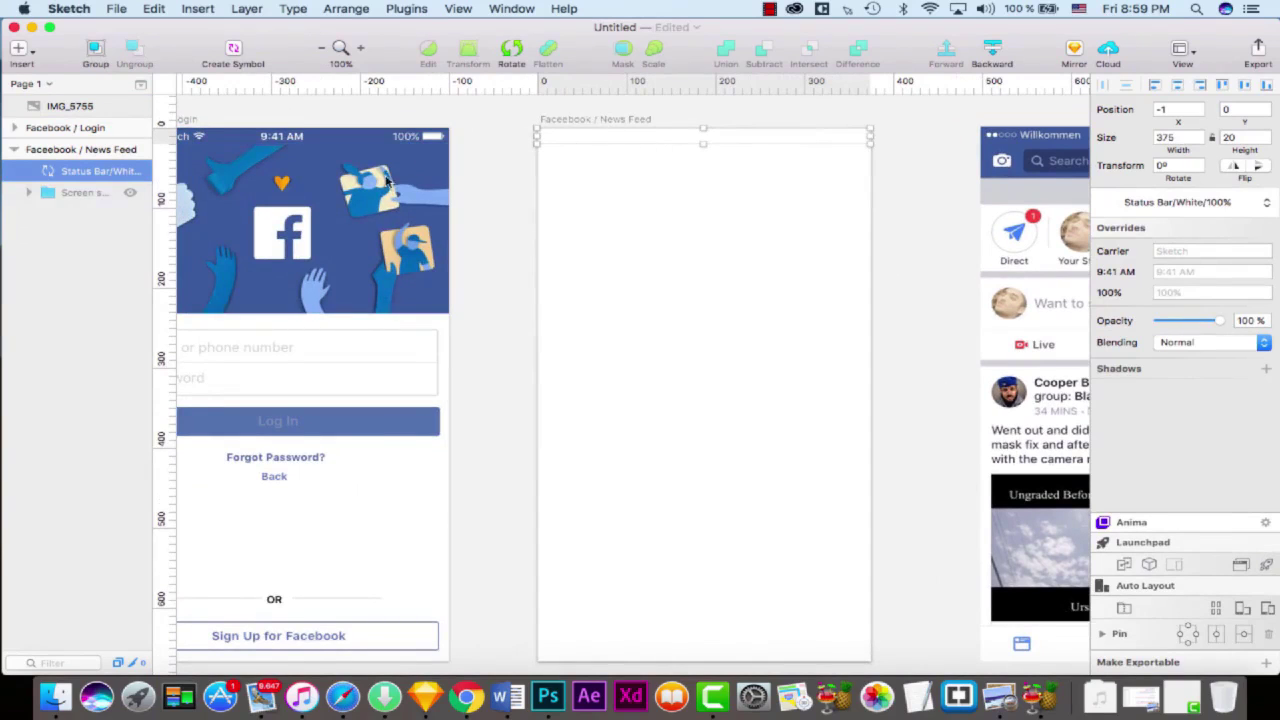
{"action": "left_click_drag", "start_coordinate": [586, 451], "coordinate": [407, 392]}
{"action": "left_click", "coordinate": [456, 276]}
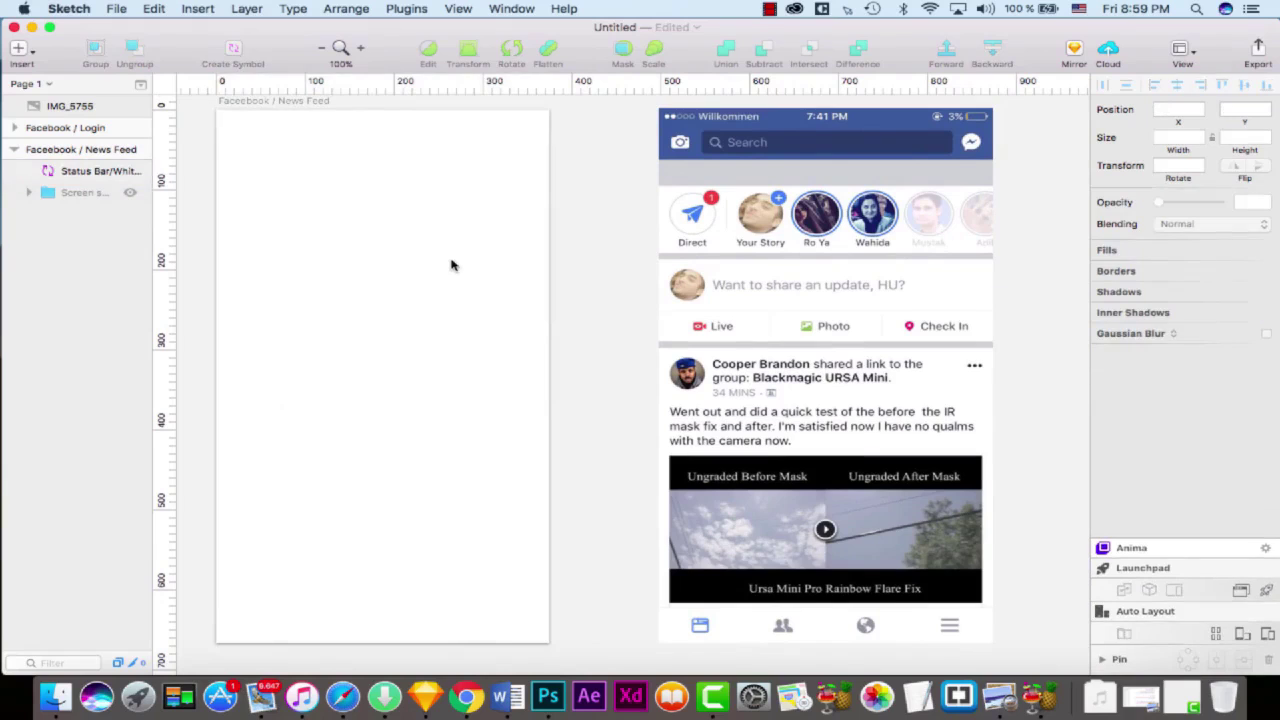
{"action": "scroll", "coordinate": [429, 266], "scroll_direction": "left", "scroll_amount": 1}
- Create a new document from the iOS UI Design template
{"action": "left_click", "coordinate": [116, 8]}
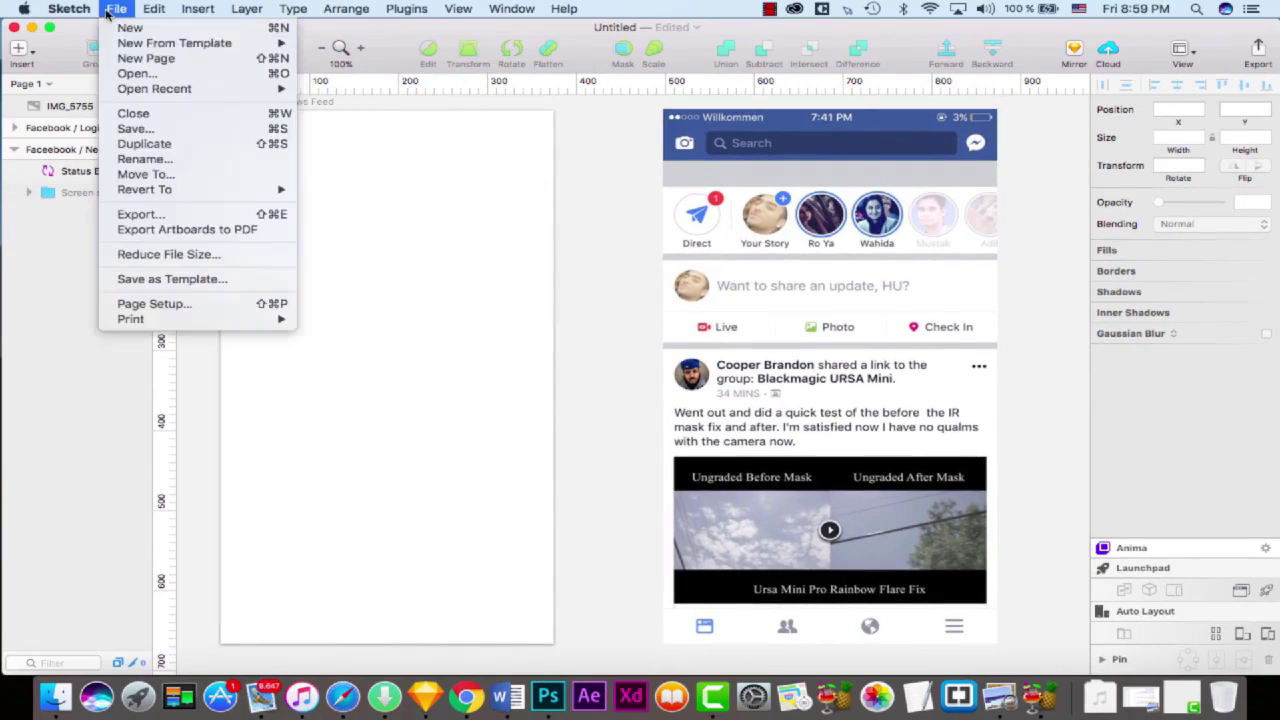
{"action": "mouse_move", "coordinate": [165, 44]}
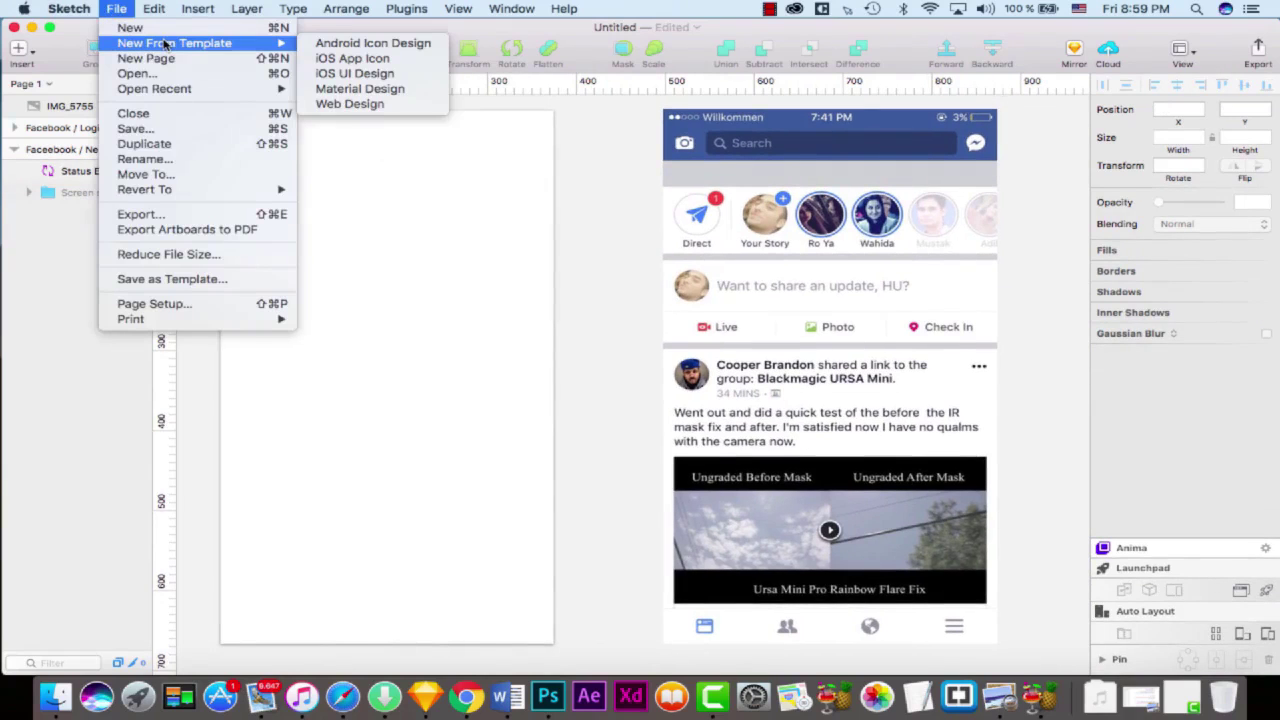
{"action": "left_click", "coordinate": [394, 77]}
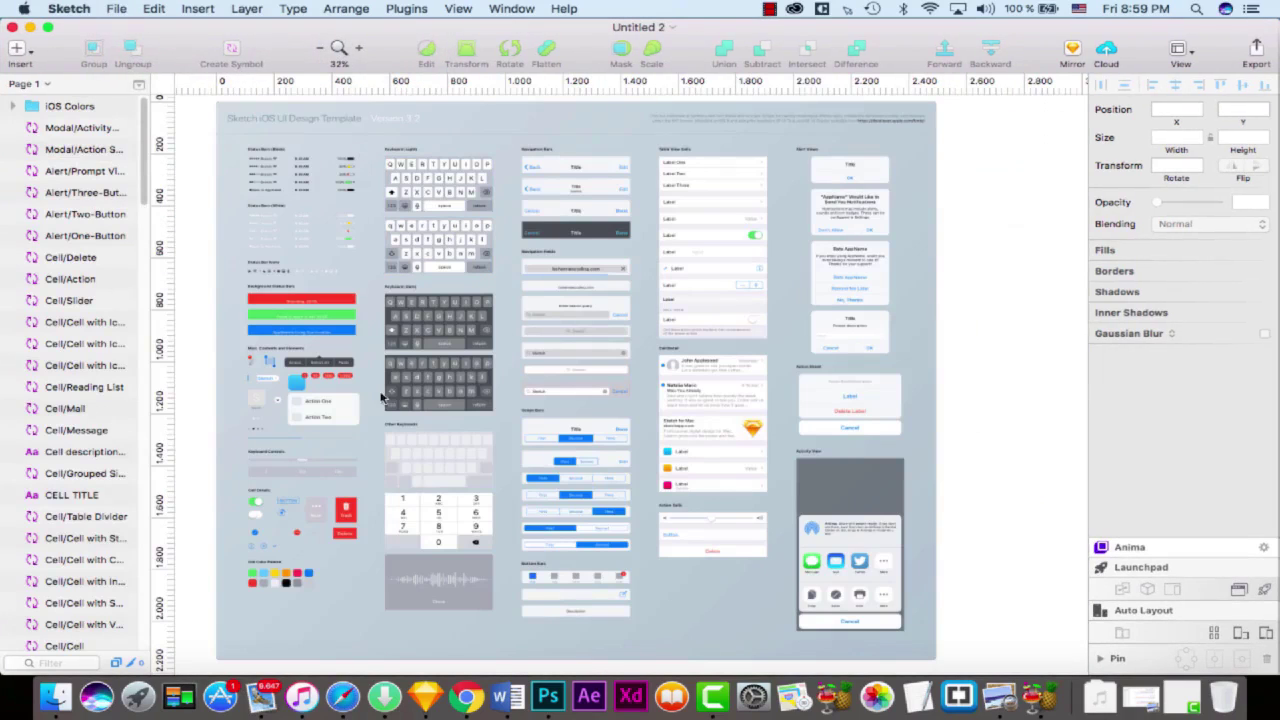
- Find the five-item tab bar under Bottom Bars in the template and copy it
{"action": "left_click", "coordinate": [585, 576]}
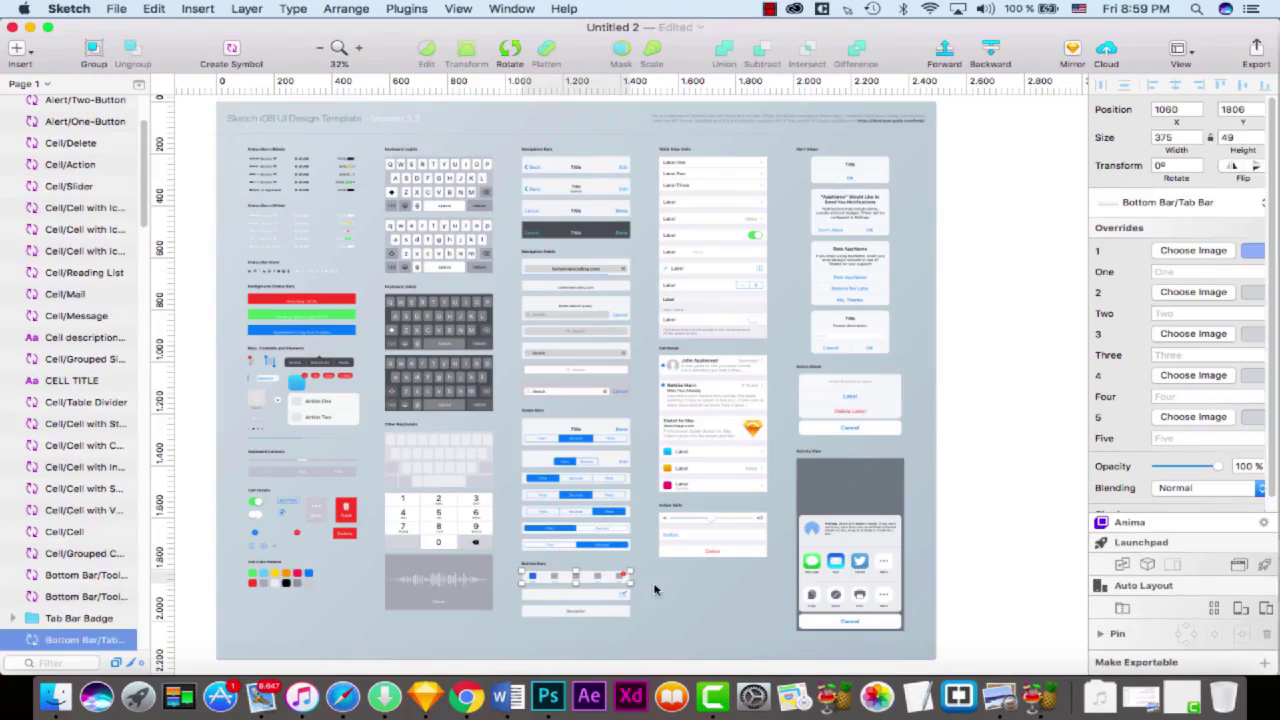
{"action": "key", "text": "super+0"}
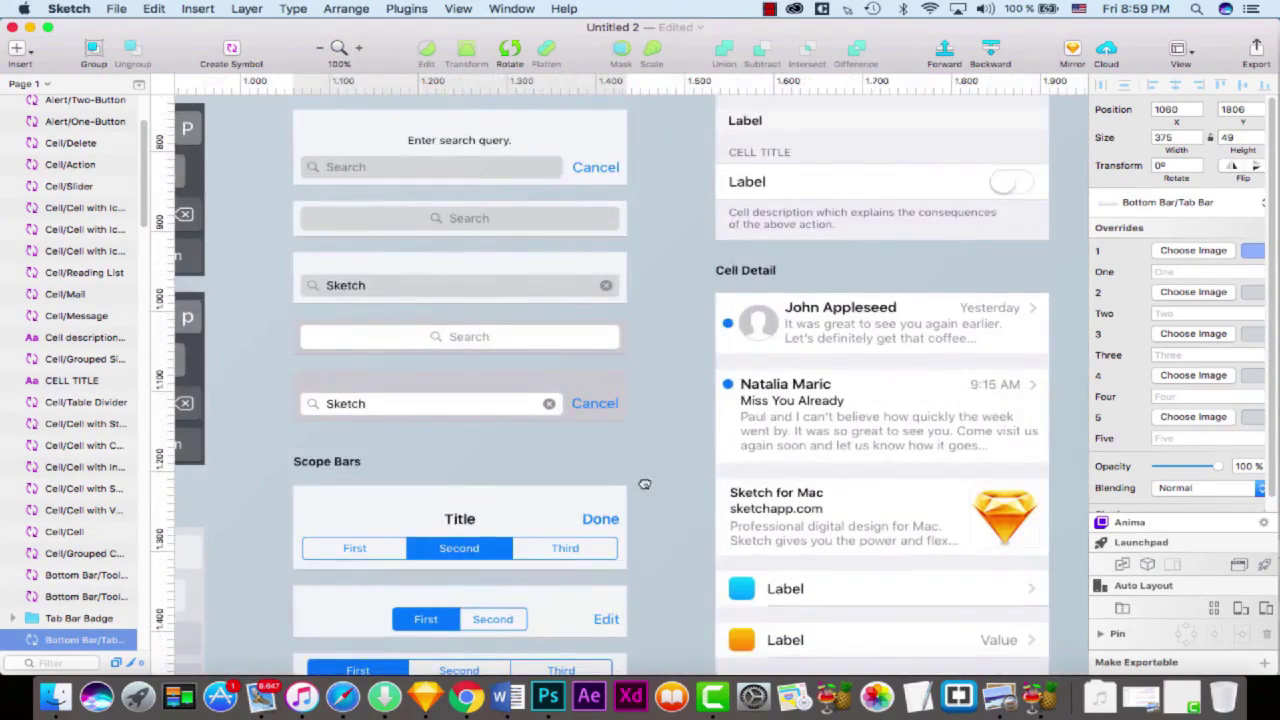
{"action": "scroll", "coordinate": [646, 486], "scroll_direction": "down", "scroll_amount": 5}
{"action": "scroll", "coordinate": [668, 280], "scroll_direction": "down", "scroll_amount": 3}
{"action": "scroll", "coordinate": [663, 357], "scroll_direction": "up", "scroll_amount": 10}
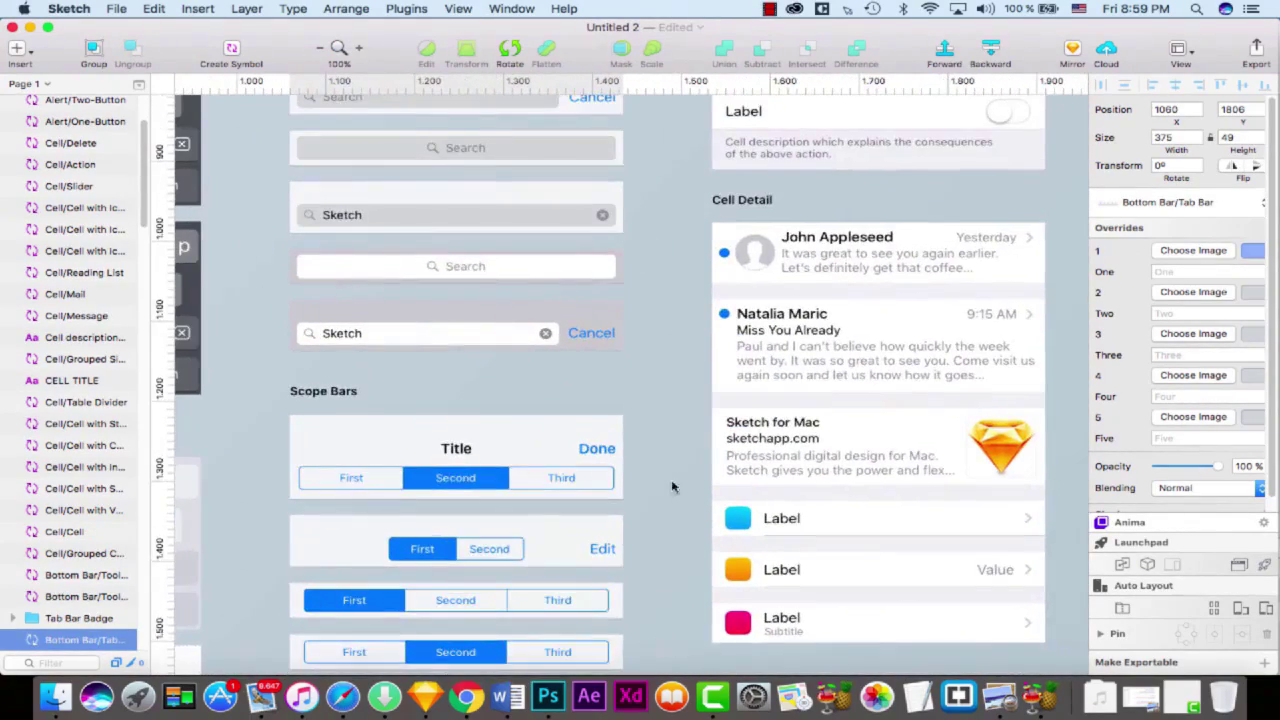
{"action": "scroll", "coordinate": [671, 513], "scroll_direction": "down", "scroll_amount": 8}
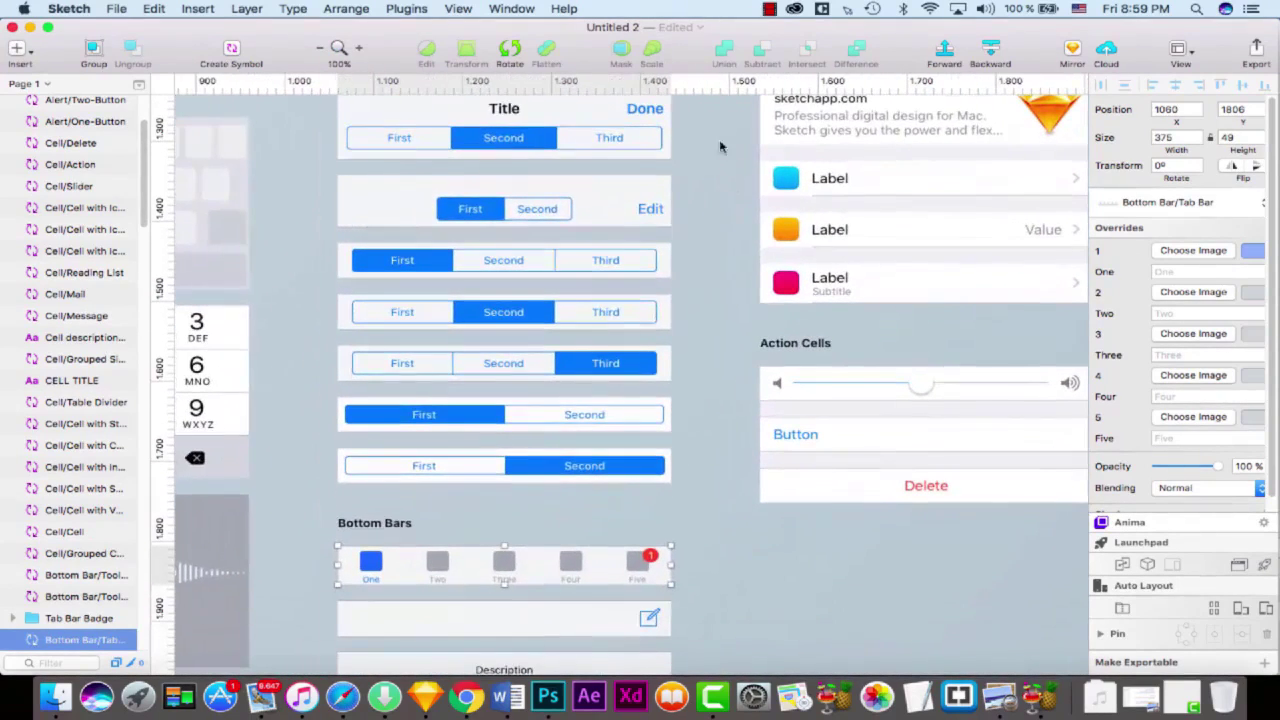
{"action": "scroll", "coordinate": [744, 513], "scroll_direction": "down", "scroll_amount": 1}
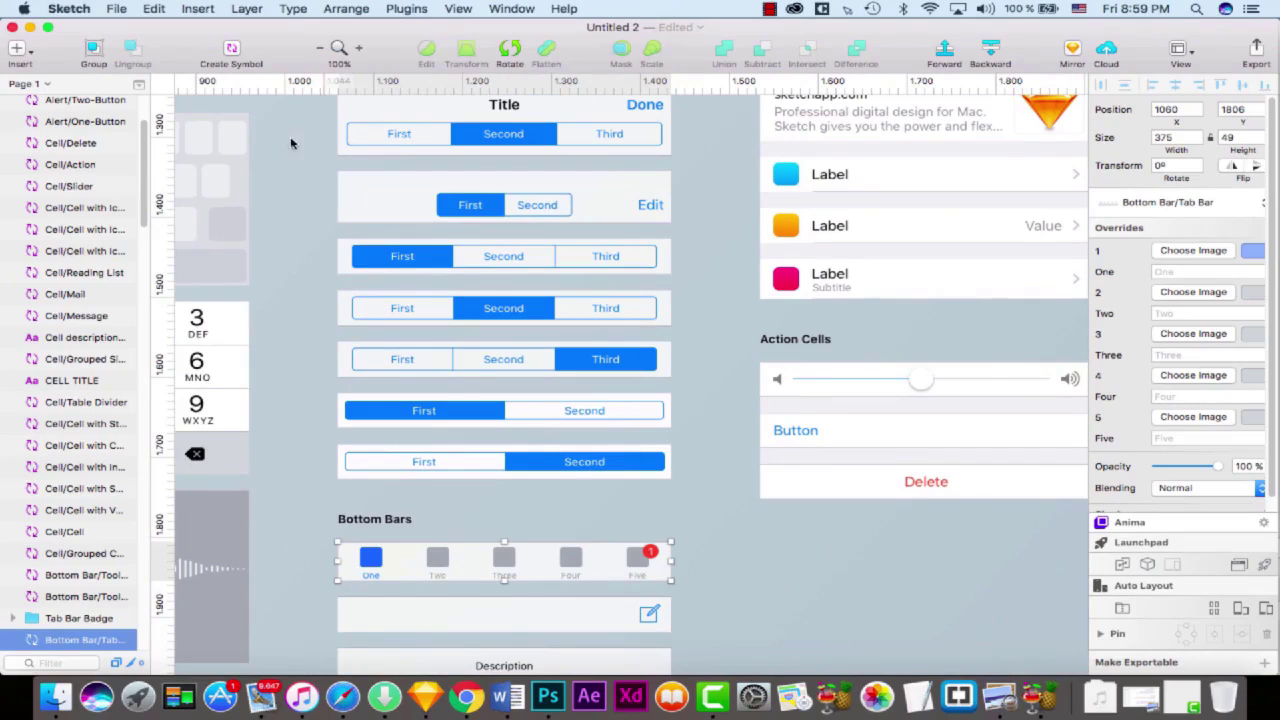
- Return to the Facebook design document and paste the tab bar along the bottom edge of the News Feed artboard
{"action": "left_click_drag", "start_coordinate": [128, 30], "coordinate": [670, 134]}
{"action": "left_click", "coordinate": [343, 209]}
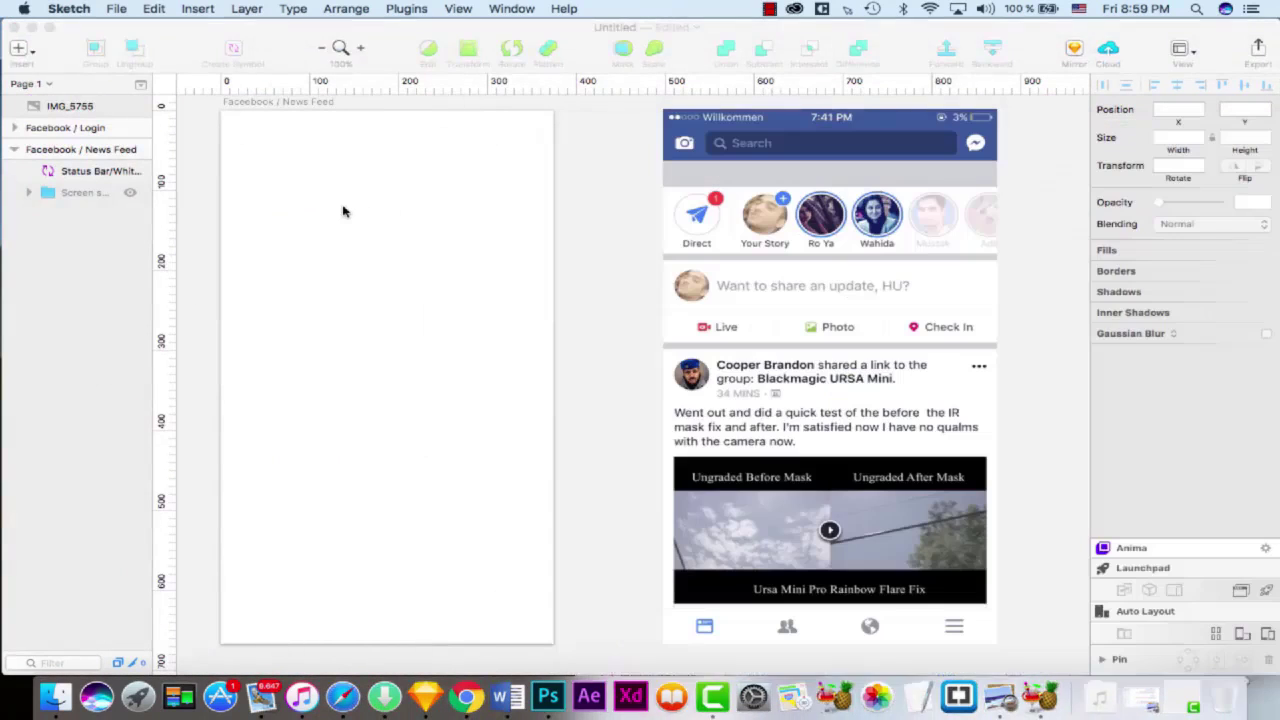
{"action": "key", "text": "super+v"}
{"action": "left_click_drag", "start_coordinate": [446, 376], "coordinate": [437, 625]}
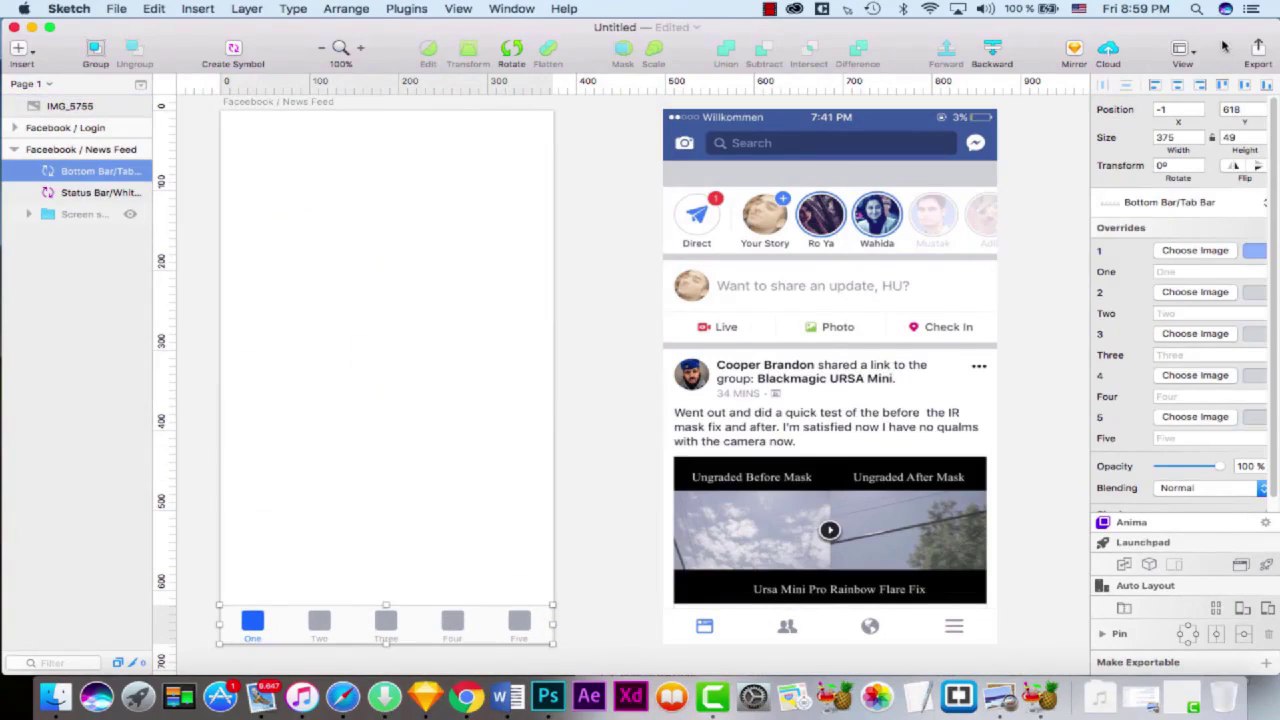
- Add horizontal guides at 623, 62 and 96, plus pairs around the two lower grey dividers in the reference screenshot
{"action": "left_click", "coordinate": [1183, 52]}
{"action": "left_click", "coordinate": [334, 352]}
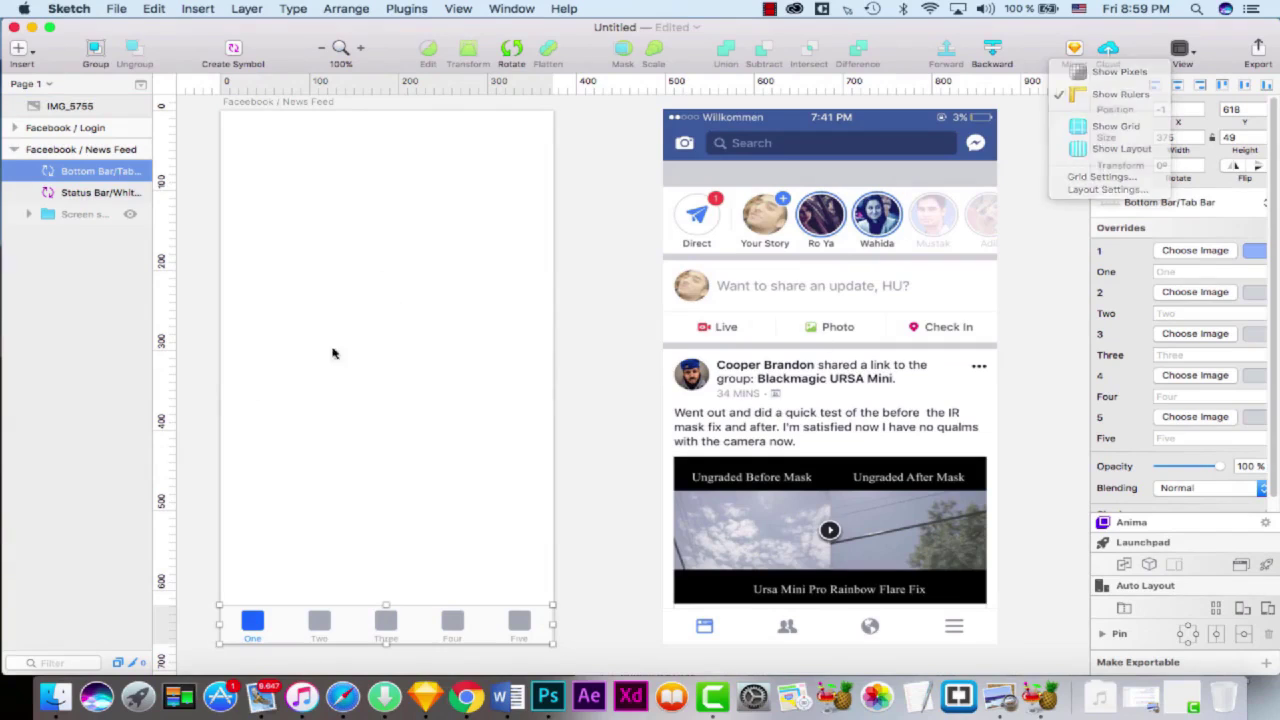
{"action": "left_click", "coordinate": [162, 610]}
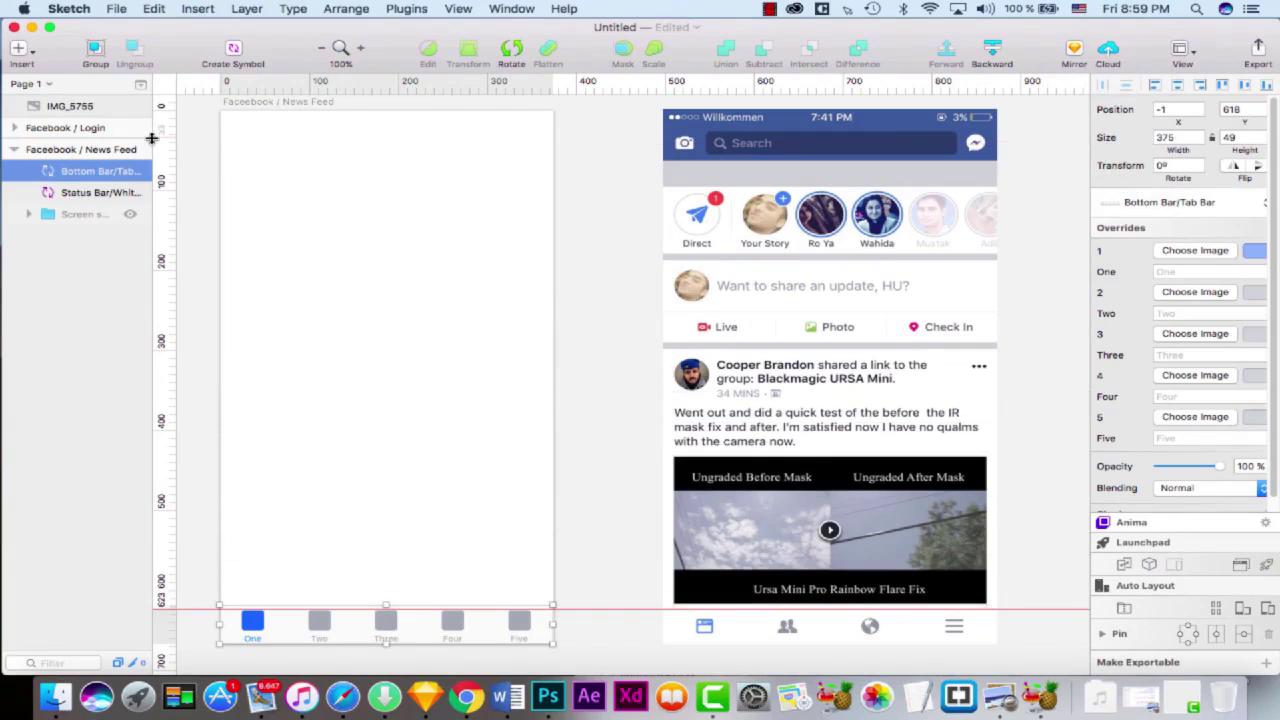
{"action": "left_click", "coordinate": [166, 158]}
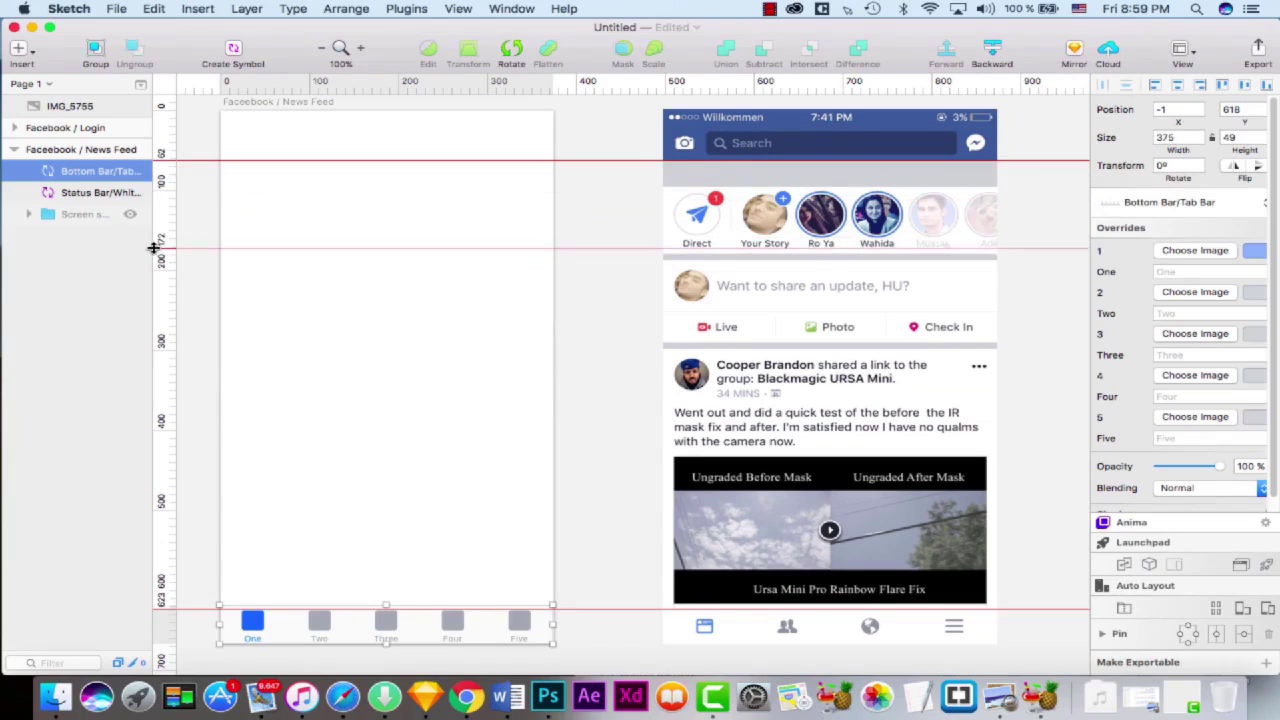
{"action": "left_click", "coordinate": [168, 186]}
{"action": "left_click", "coordinate": [168, 250]}
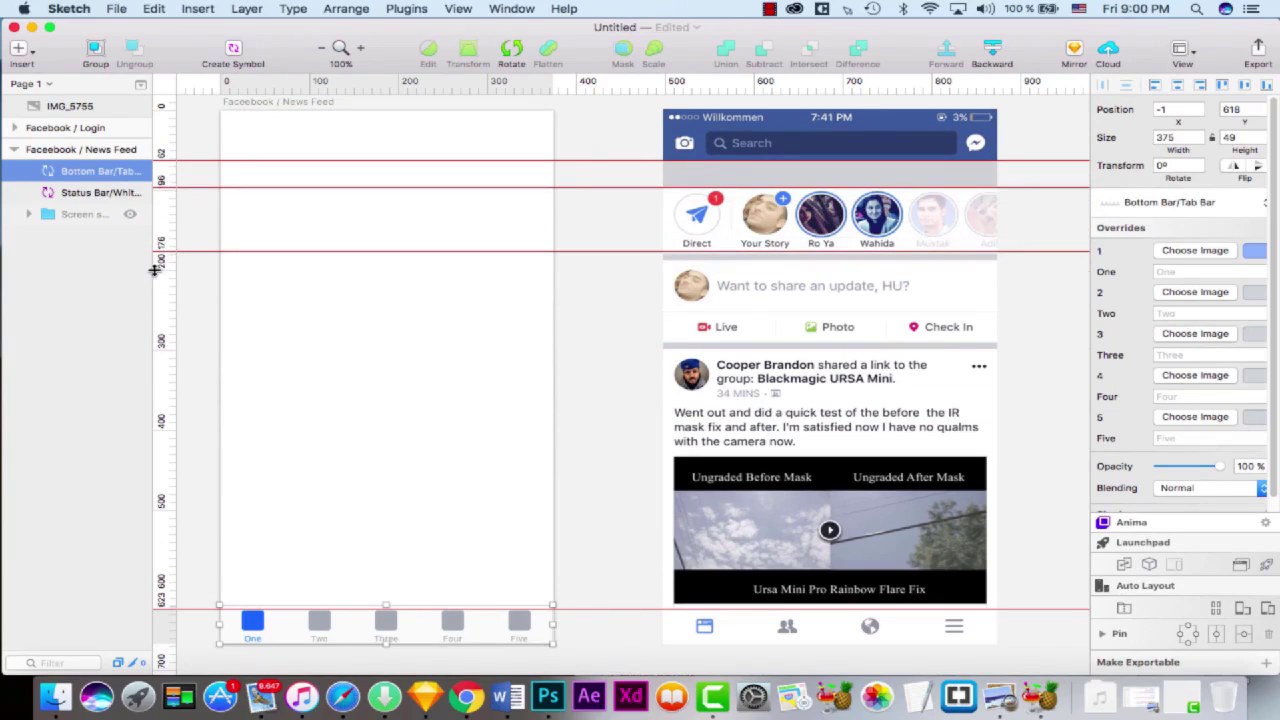
{"action": "left_click", "coordinate": [168, 343]}
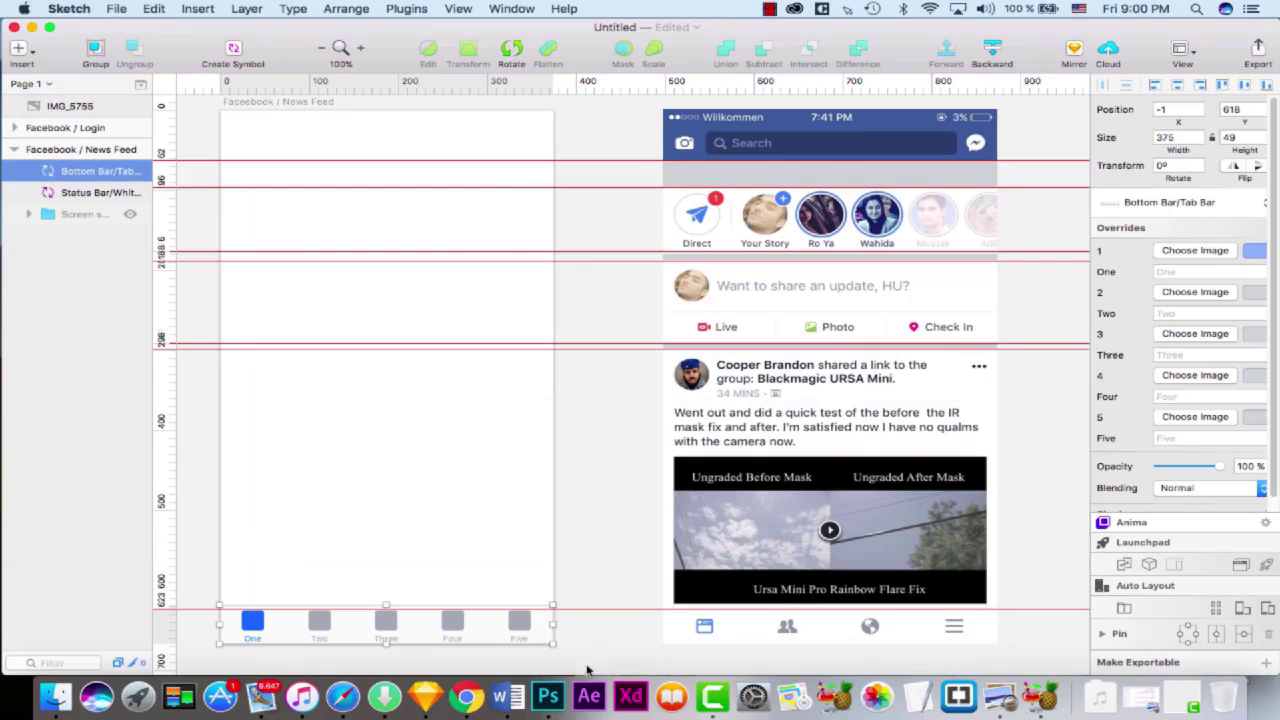
- Bring the Untitled 2 template document forward and copy the light Search bar with centred placeholder under Navigation Fields
{"action": "left_click", "coordinate": [509, 9]}
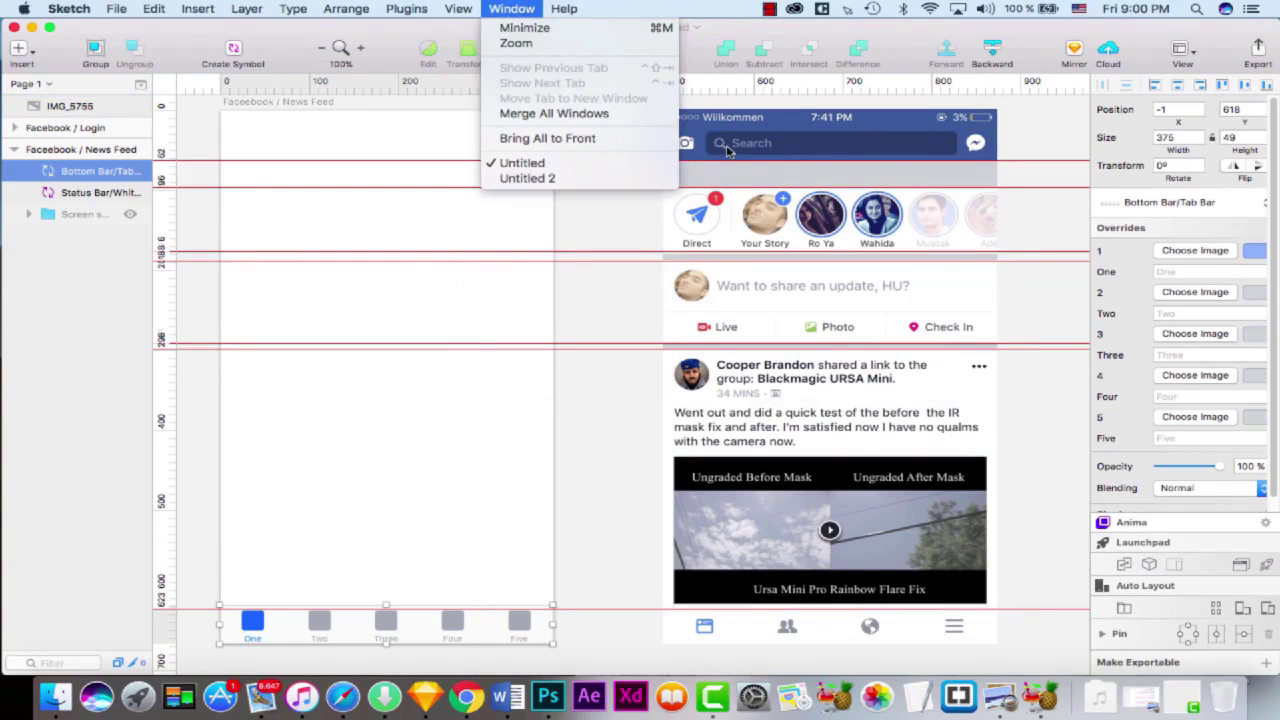
{"action": "left_click", "coordinate": [558, 180]}
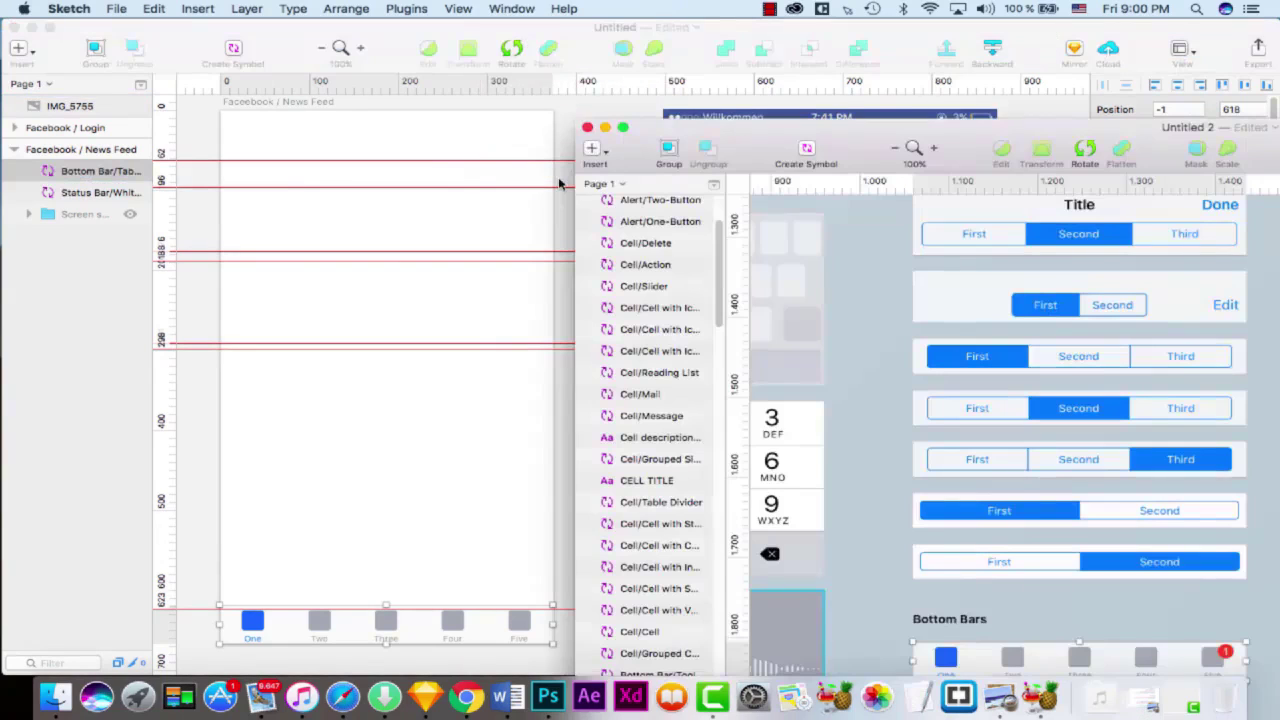
{"action": "left_click_drag", "start_coordinate": [1078, 126], "coordinate": [880, 51]}
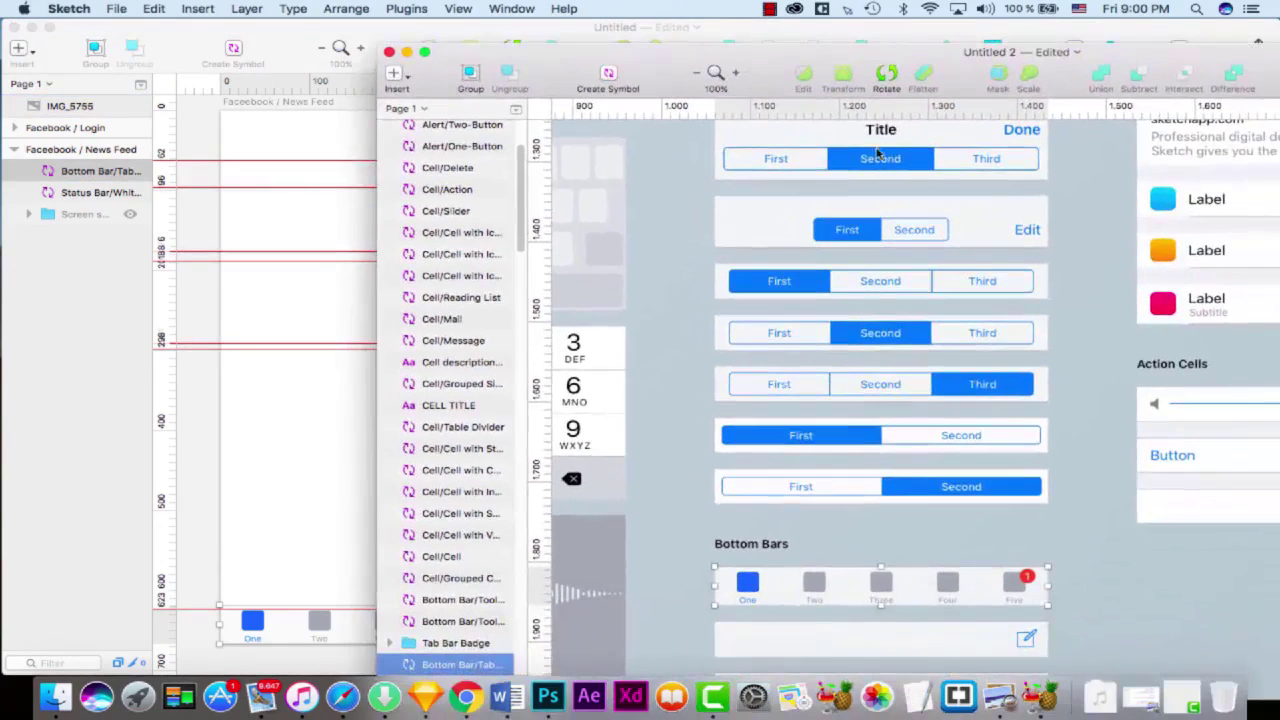
{"action": "scroll", "coordinate": [1080, 485], "scroll_direction": "up", "scroll_amount": 10}
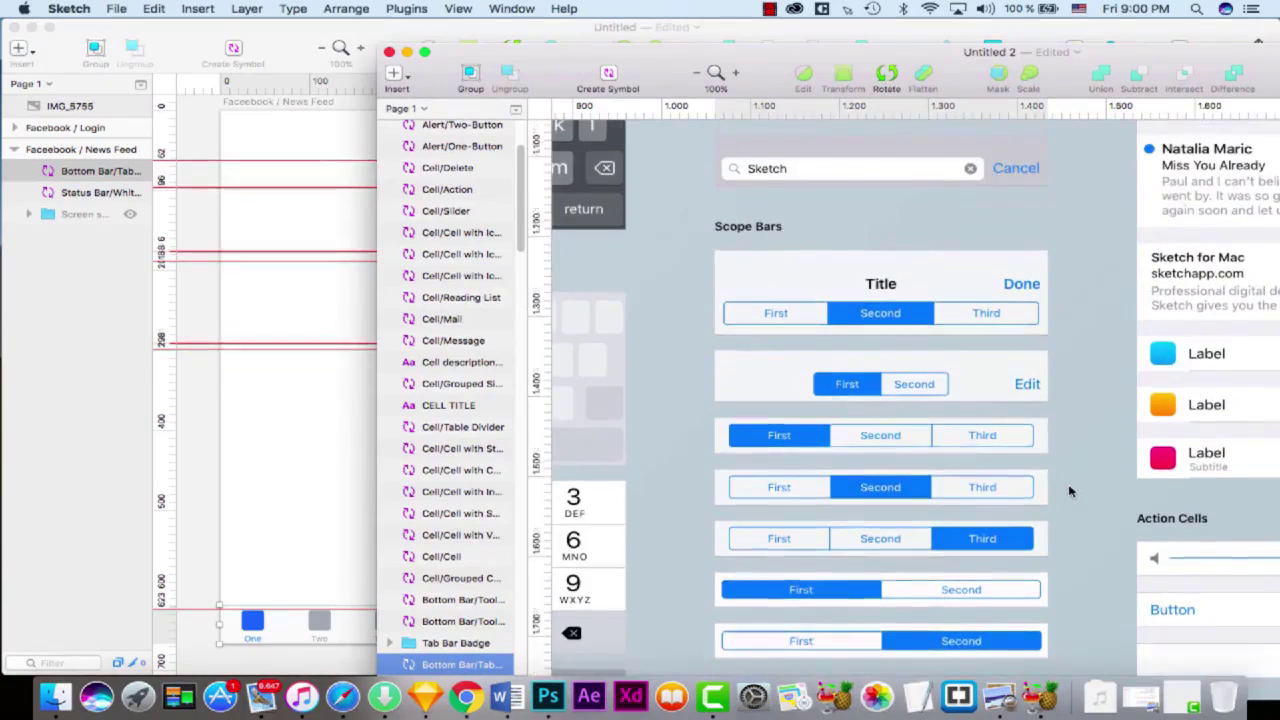
{"action": "scroll", "coordinate": [1069, 491], "scroll_direction": "up", "scroll_amount": 5}
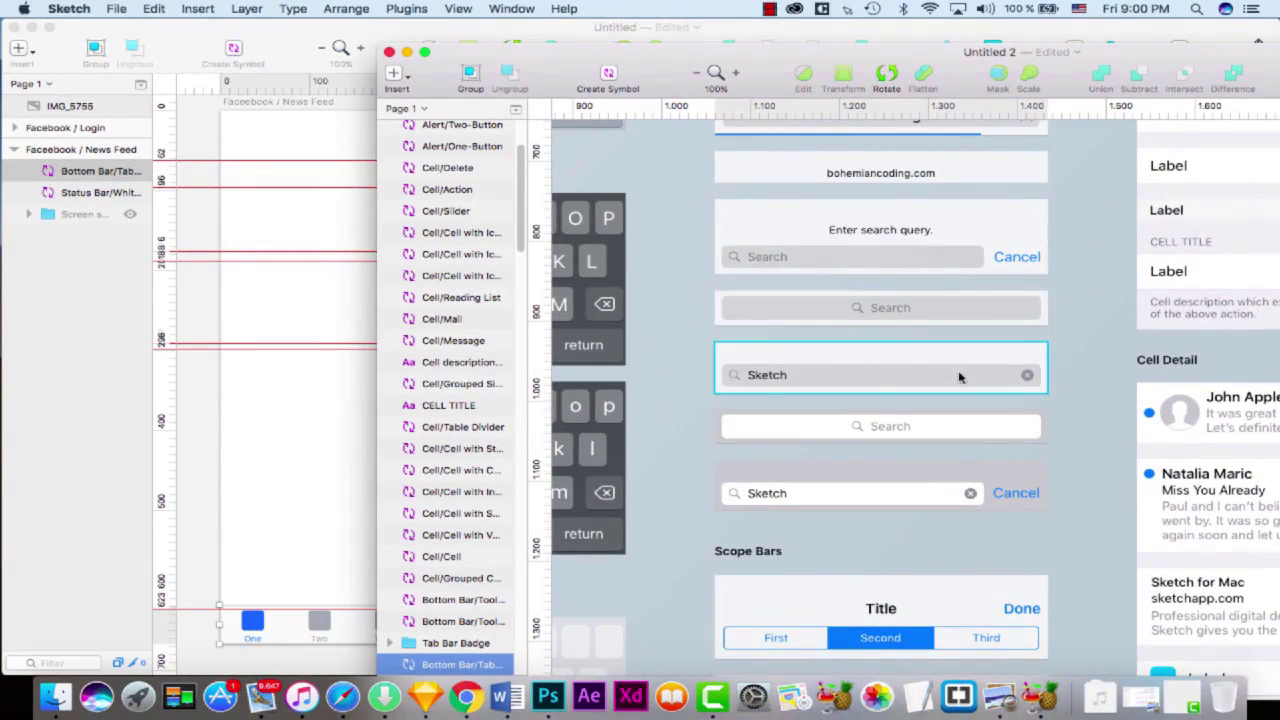
{"action": "scroll", "coordinate": [1072, 438], "scroll_direction": "up", "scroll_amount": 3}
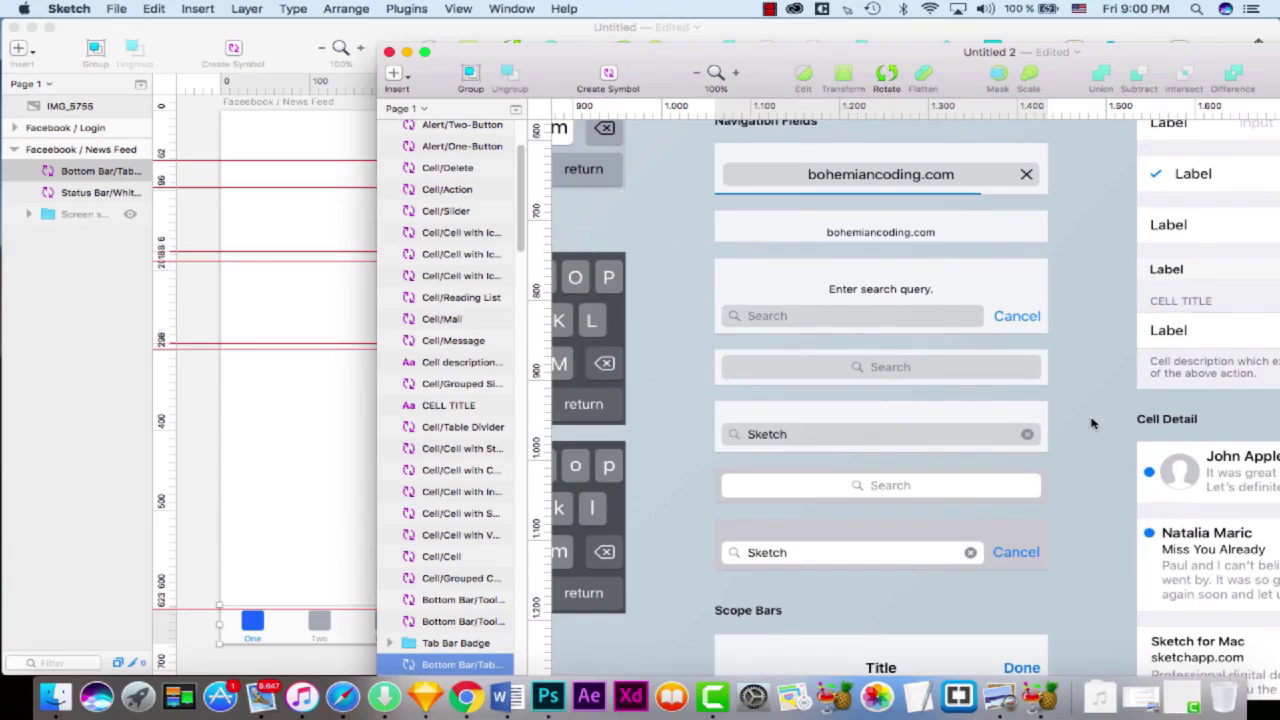
{"action": "left_click", "coordinate": [930, 370]}
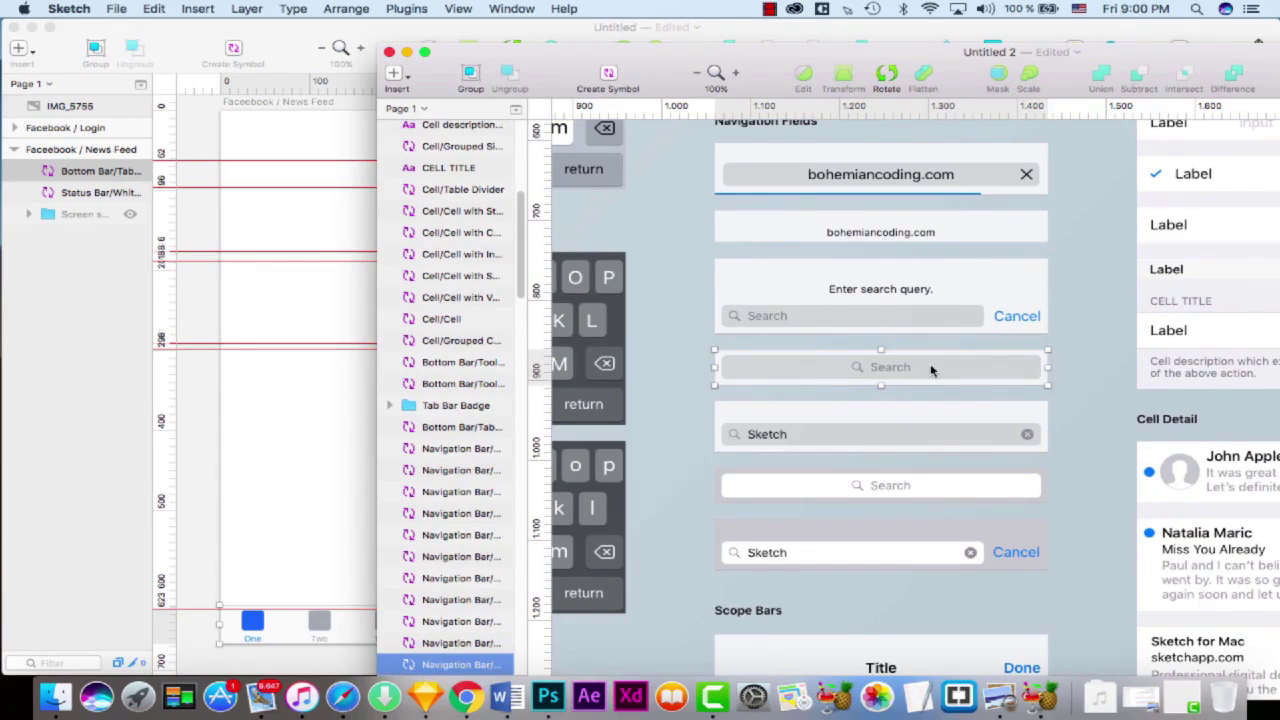
- Close the template document and paste the search bar into the News Feed artboard, with its bottom edge on the 62 guide
{"action": "left_click", "coordinate": [390, 54]}
{"action": "key", "text": "super+v"}
{"action": "left_click_drag", "start_coordinate": [475, 374], "coordinate": [473, 134]}
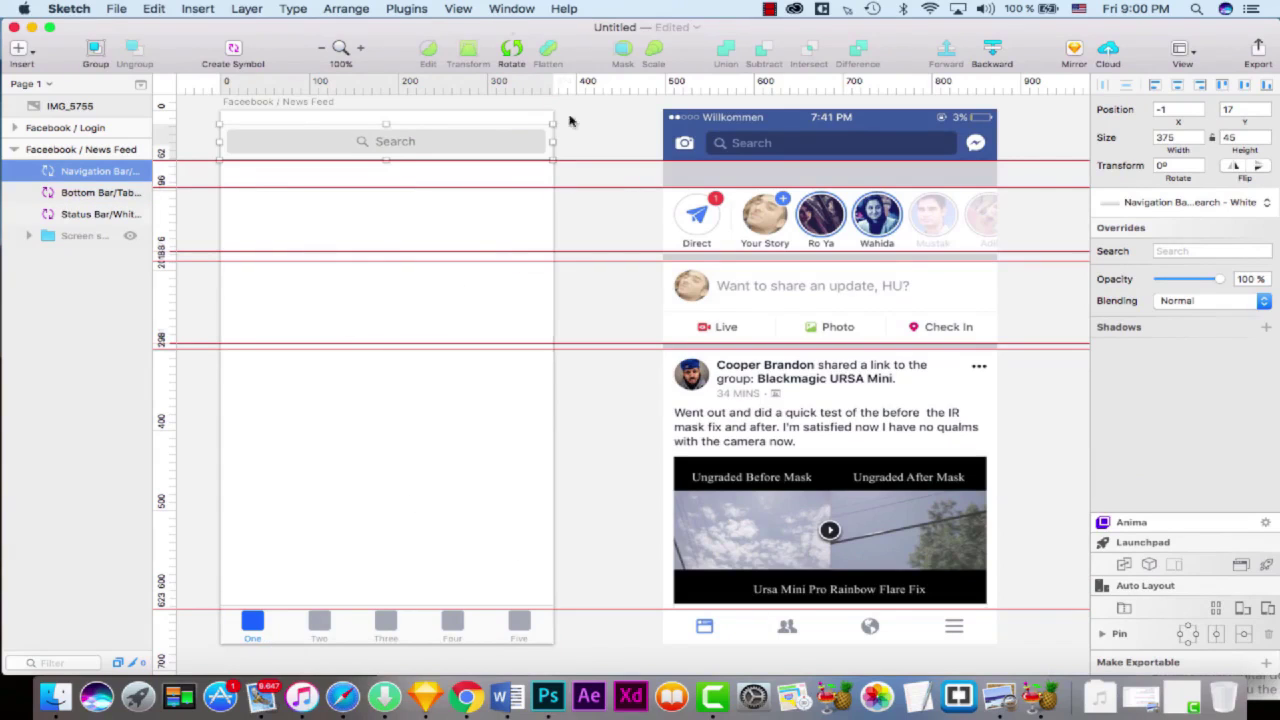
{"action": "left_click", "coordinate": [614, 181]}
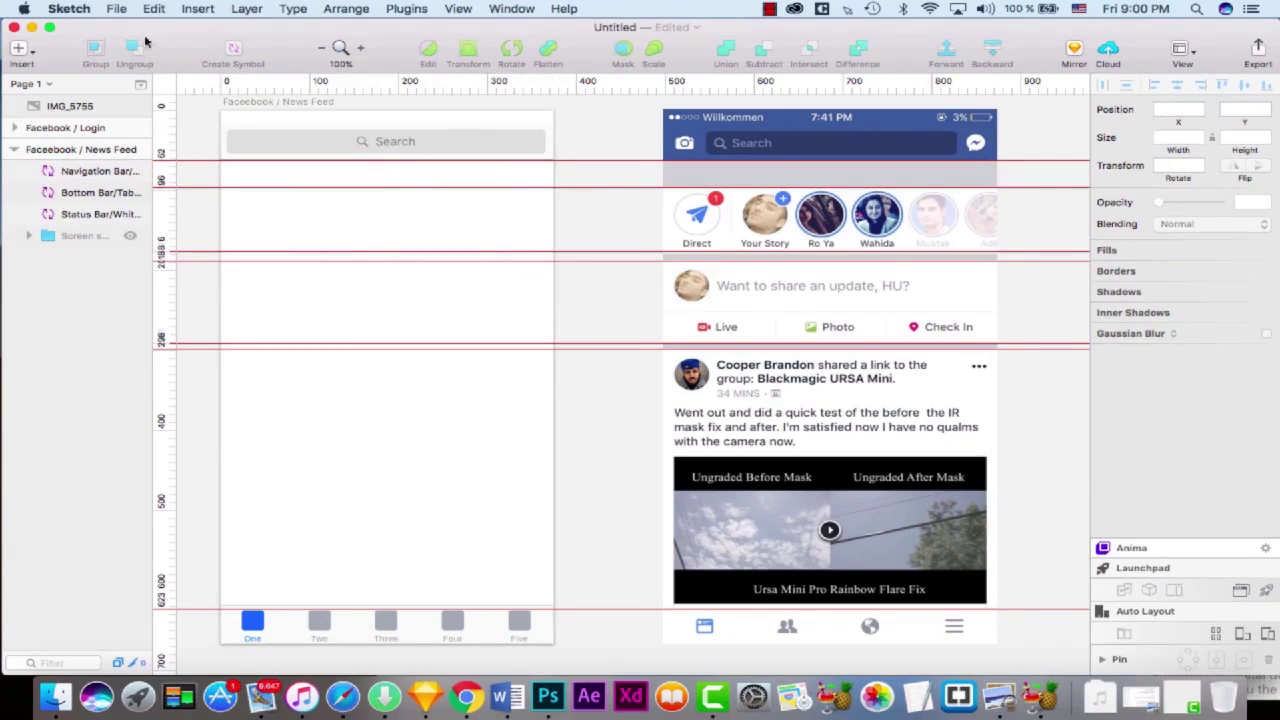
- Draw a 375 × 62 rectangle across the top of the News Feed artboard, down to the first guide
{"action": "left_click", "coordinate": [18, 60]}
{"action": "left_click", "coordinate": [111, 363]}
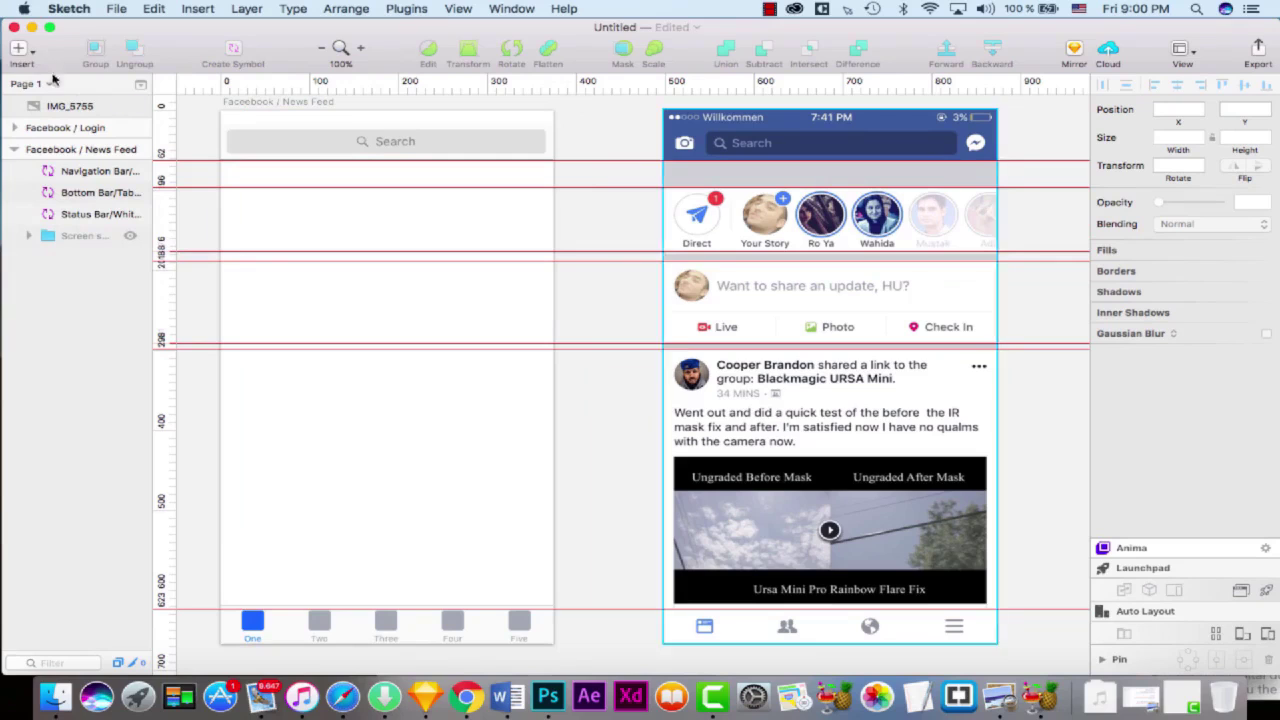
{"action": "left_click", "coordinate": [22, 50]}
{"action": "mouse_move", "coordinate": [78, 116]}
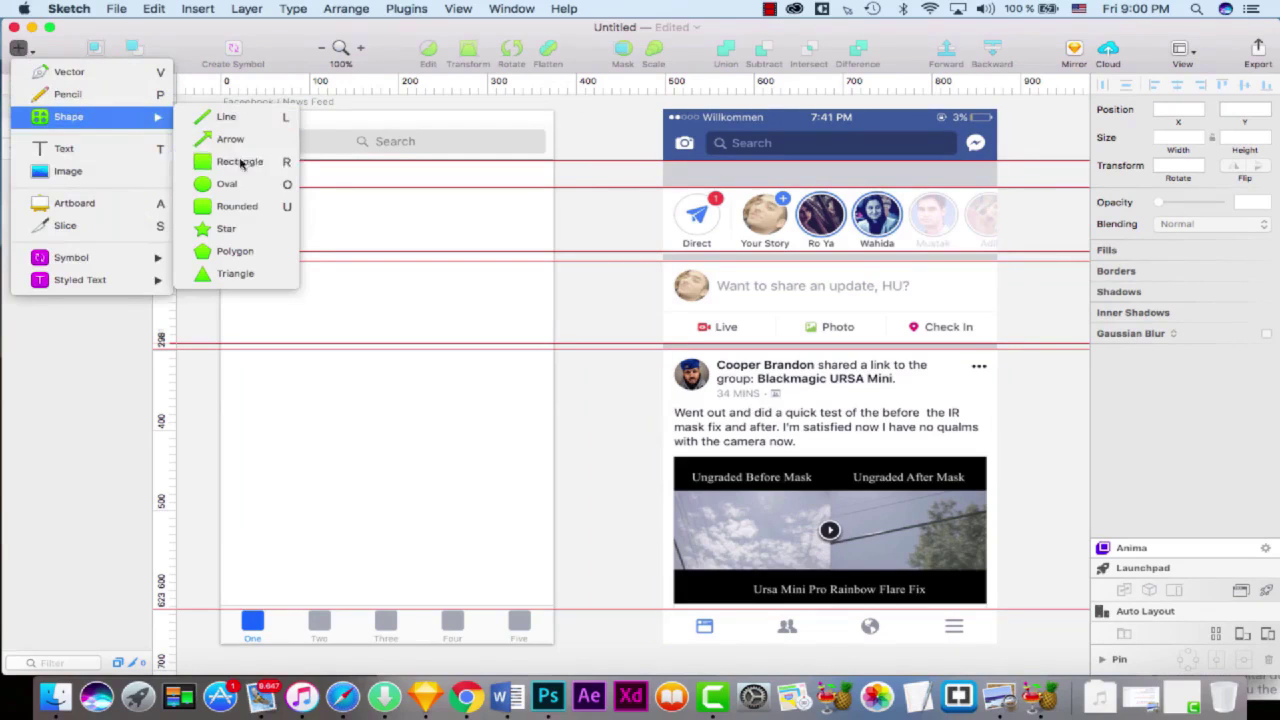
{"action": "left_click", "coordinate": [230, 160]}
{"action": "left_click_drag", "start_coordinate": [222, 111], "coordinate": [554, 158]}
- Turn off the header rectangle's border and fill it with the saved Facebook blue 3B5999
{"action": "left_click", "coordinate": [1102, 397]}
{"action": "left_click", "coordinate": [1128, 336]}
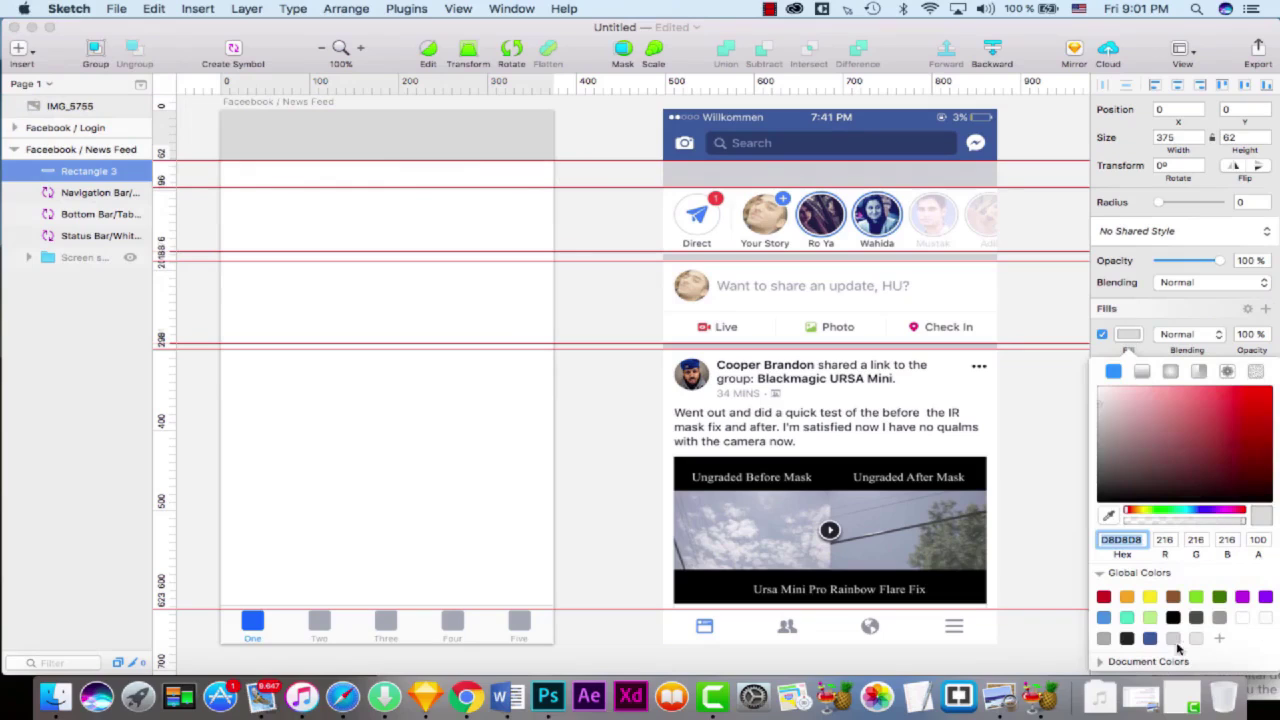
{"action": "left_click", "coordinate": [1150, 638]}
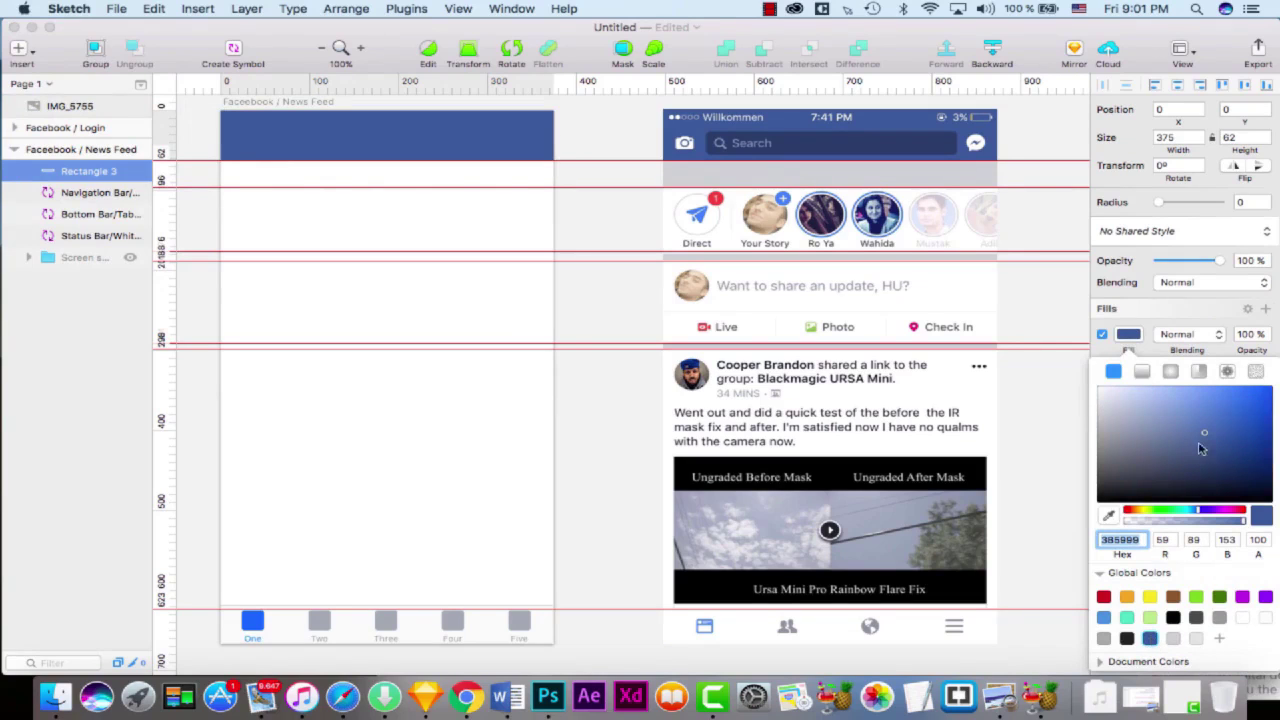
{"action": "left_click", "coordinate": [617, 206]}
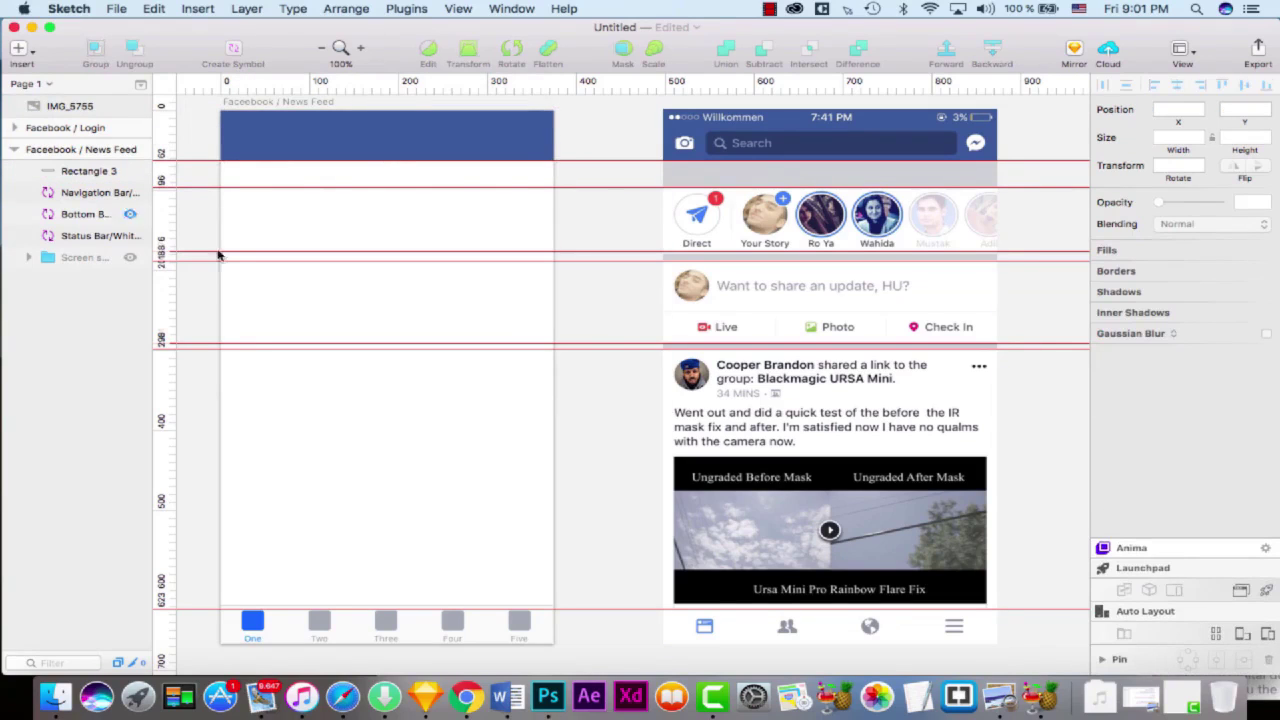
- Move the blue header rectangle below the status bar in the layer order and rename it Top Banner
{"action": "left_click_drag", "start_coordinate": [86, 171], "coordinate": [103, 243]}
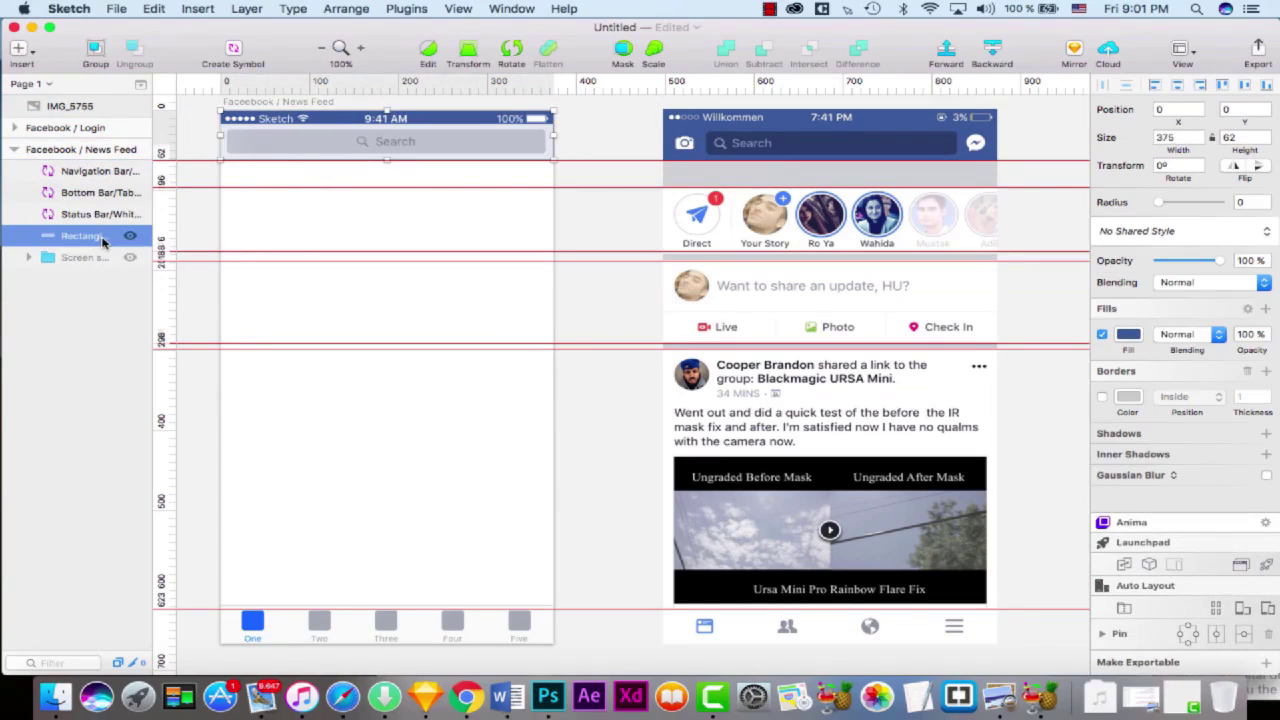
{"action": "double_click", "coordinate": [88, 236]}
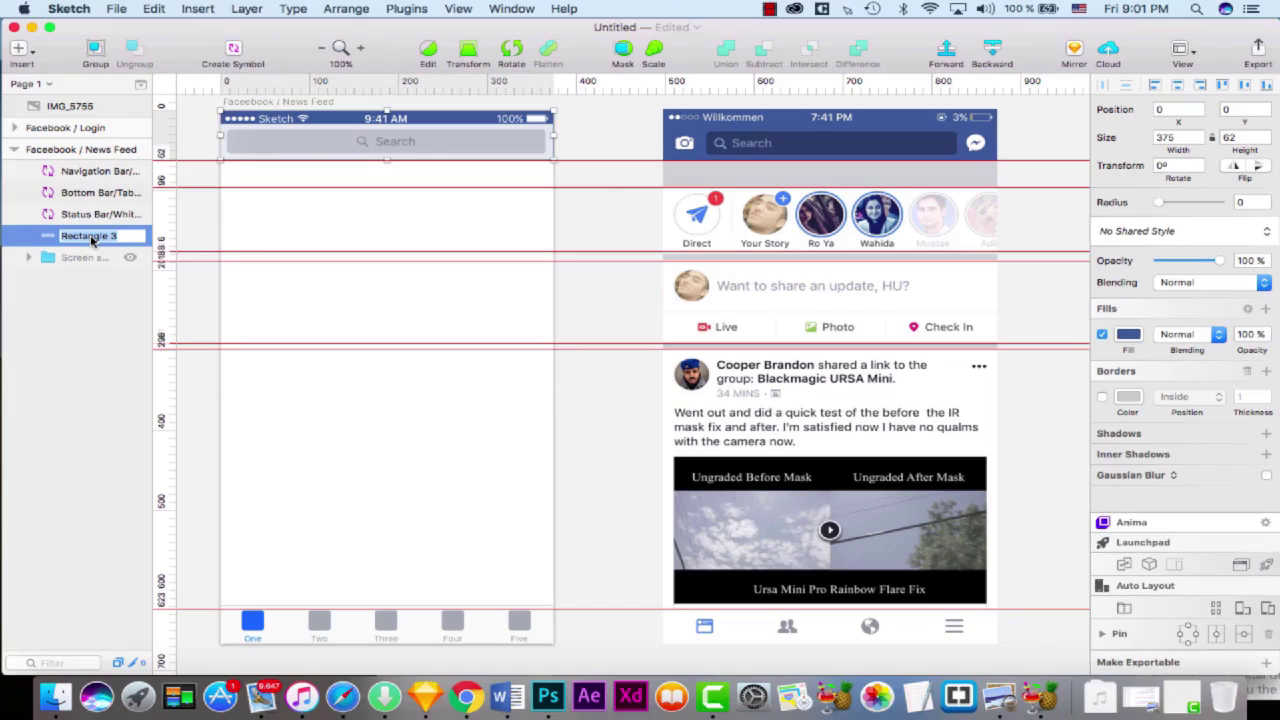
{"action": "key", "text": "BackSpace"}
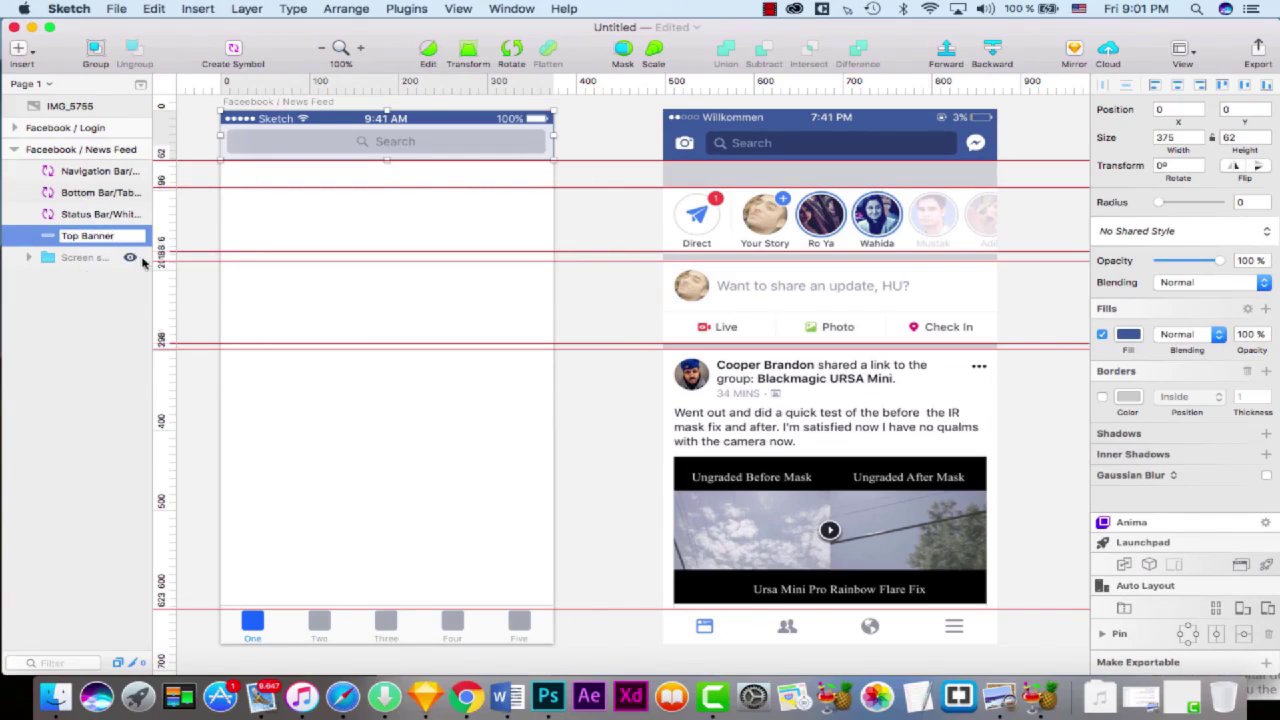
{"action": "key", "text": "Return"}
{"action": "left_click", "coordinate": [100, 214]}
{"action": "left_click", "coordinate": [130, 215]}
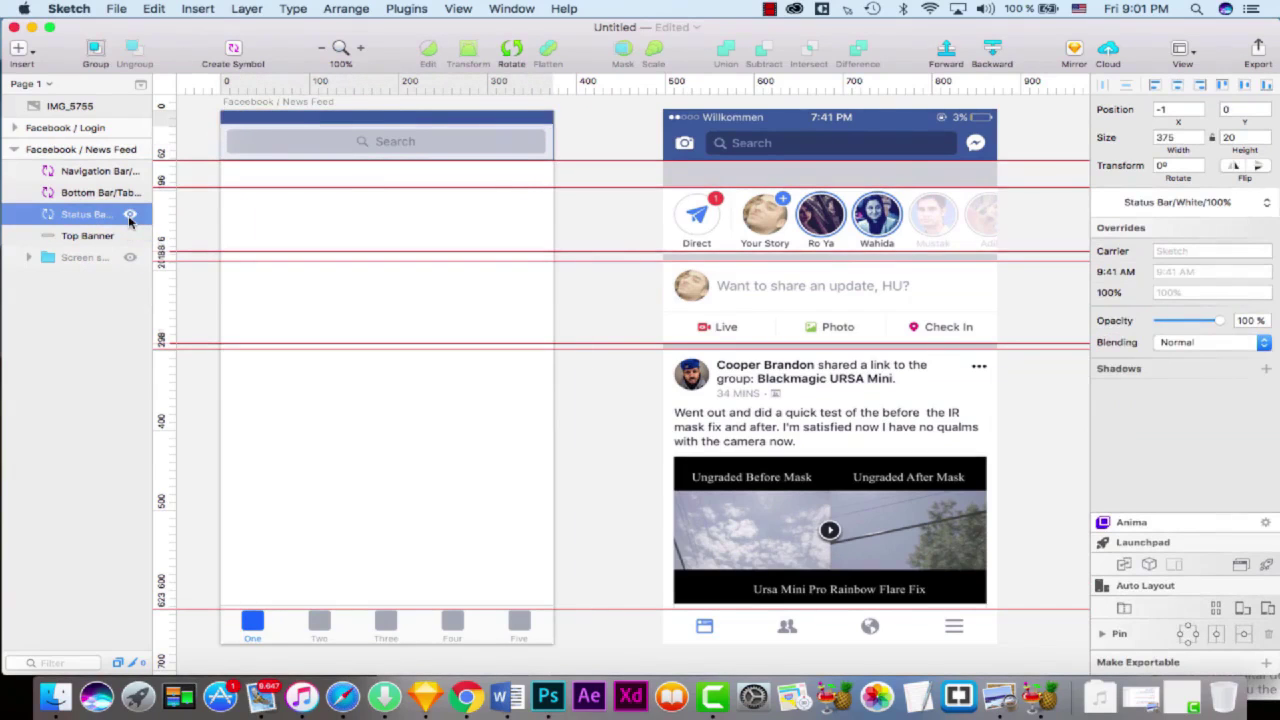
{"action": "left_click", "coordinate": [130, 215]}
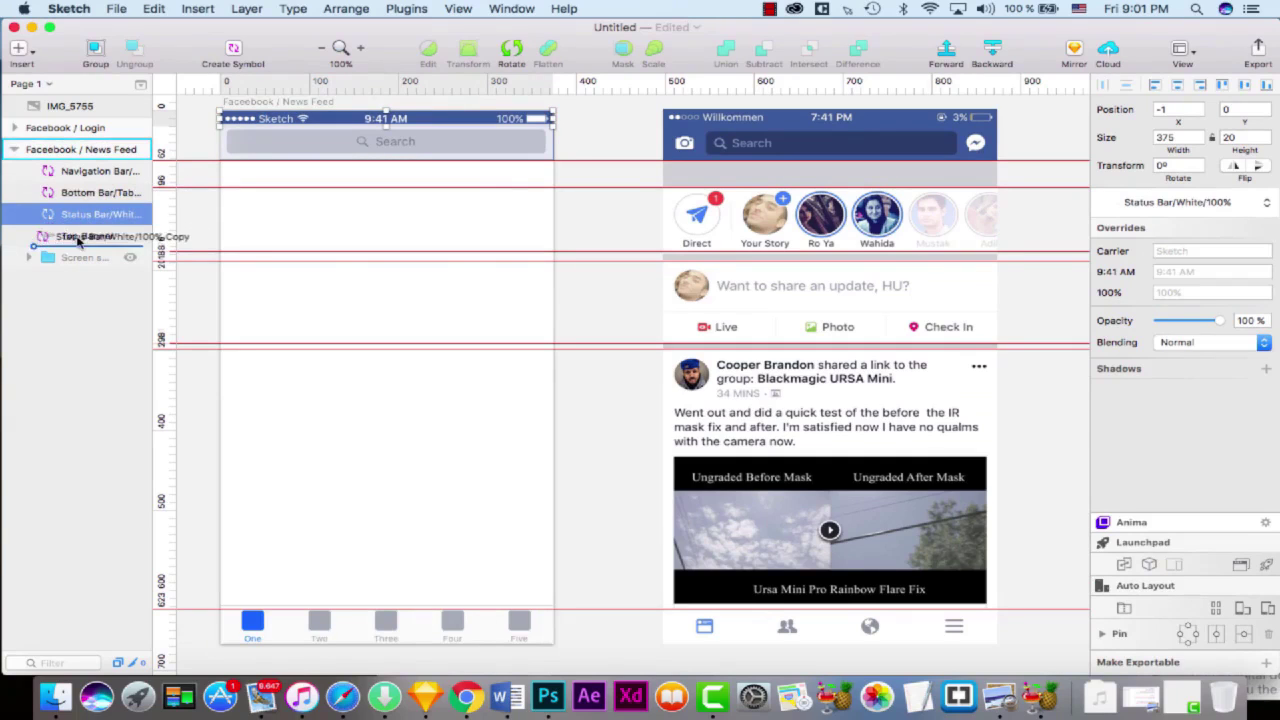
- Group the Top Banner rectangle by itself and name the group Top Banner
{"action": "left_click", "coordinate": [83, 236]}
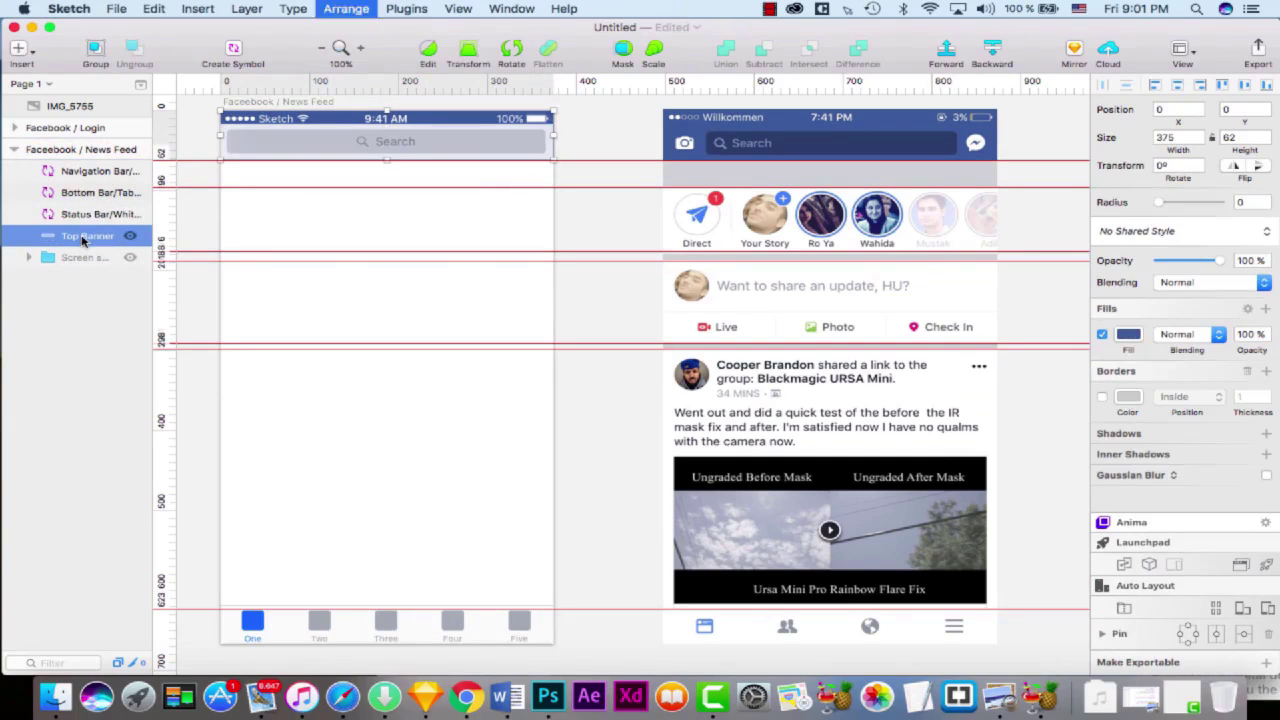
{"action": "key", "text": "super+g"}
{"action": "double_click", "coordinate": [85, 237]}
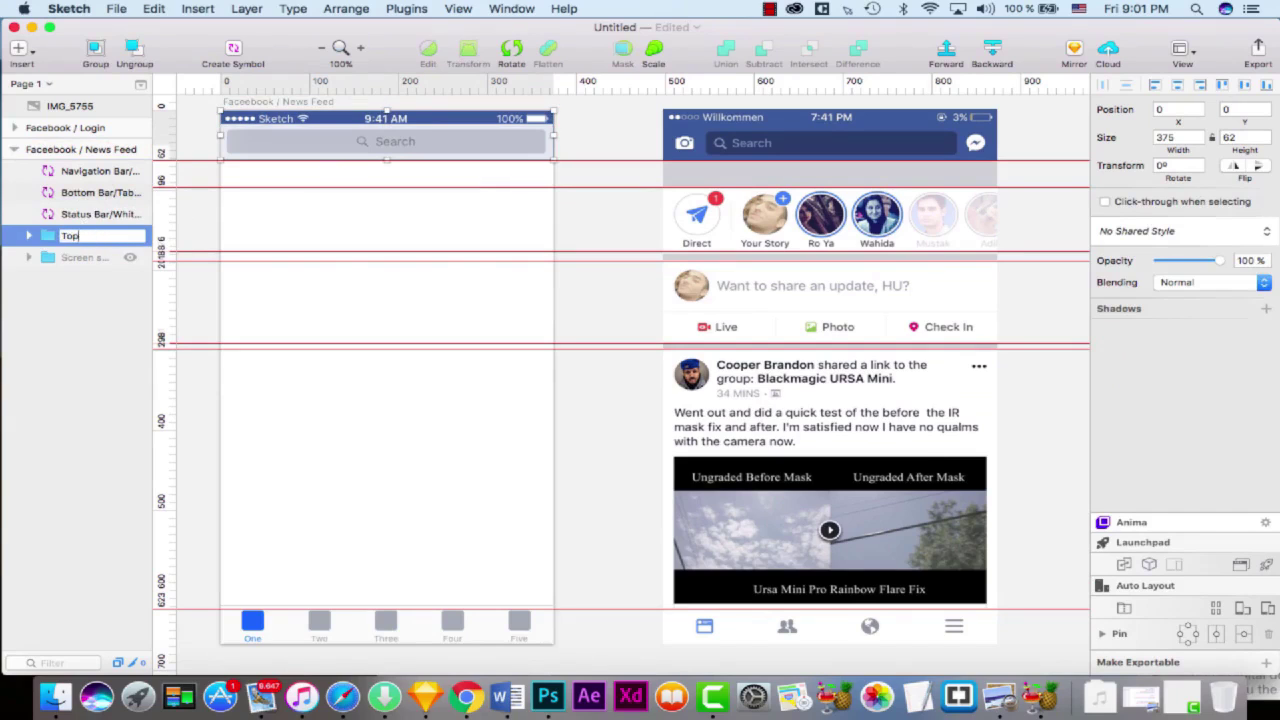
{"action": "left_click", "coordinate": [72, 295]}
- Move the status bar and the search navigation bar into the Top Banner group, with the group above the Bottom Bar layer
{"action": "left_click_drag", "start_coordinate": [86, 215], "coordinate": [84, 236]}
{"action": "left_click", "coordinate": [95, 192]}
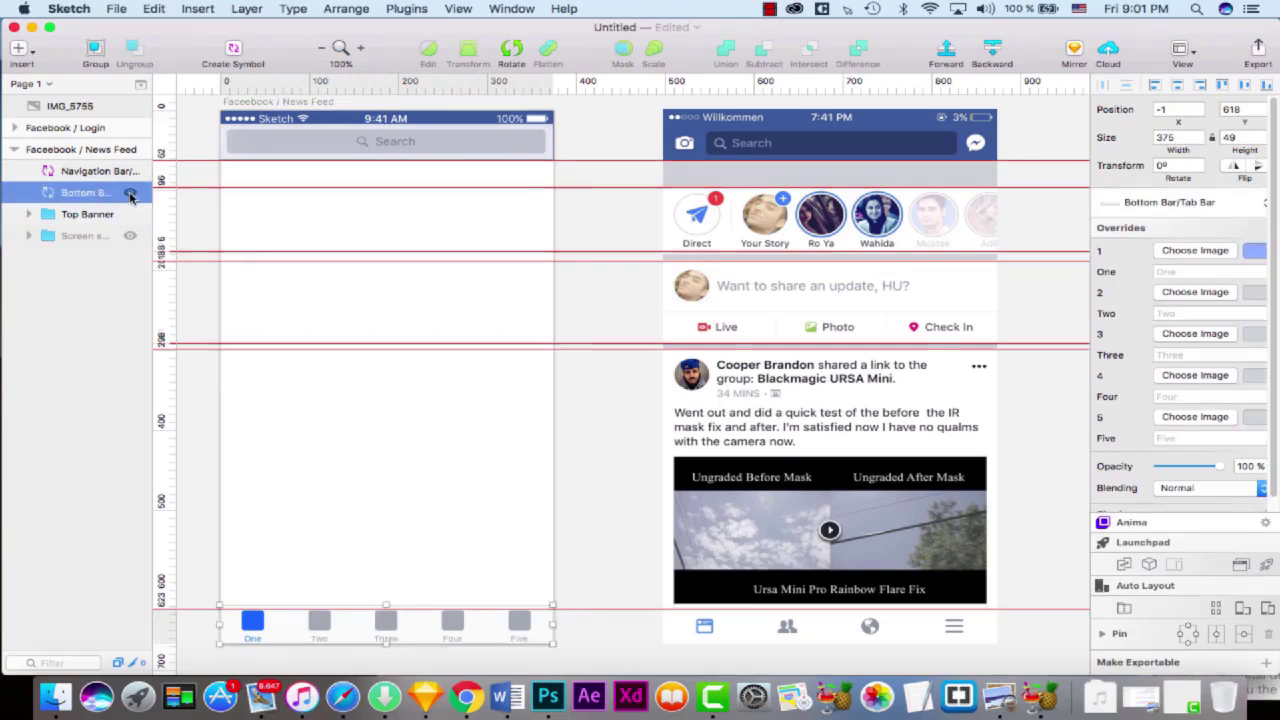
{"action": "left_click", "coordinate": [126, 170]}
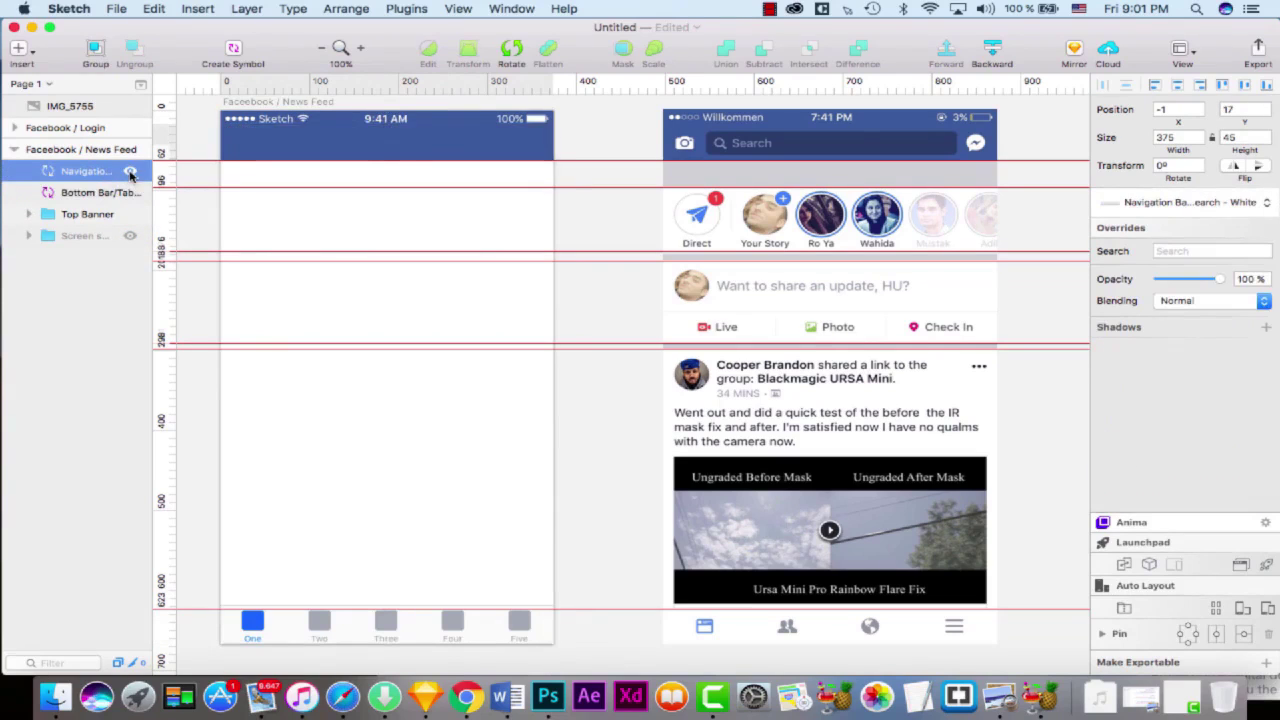
{"action": "left_click_drag", "start_coordinate": [86, 172], "coordinate": [23, 266]}
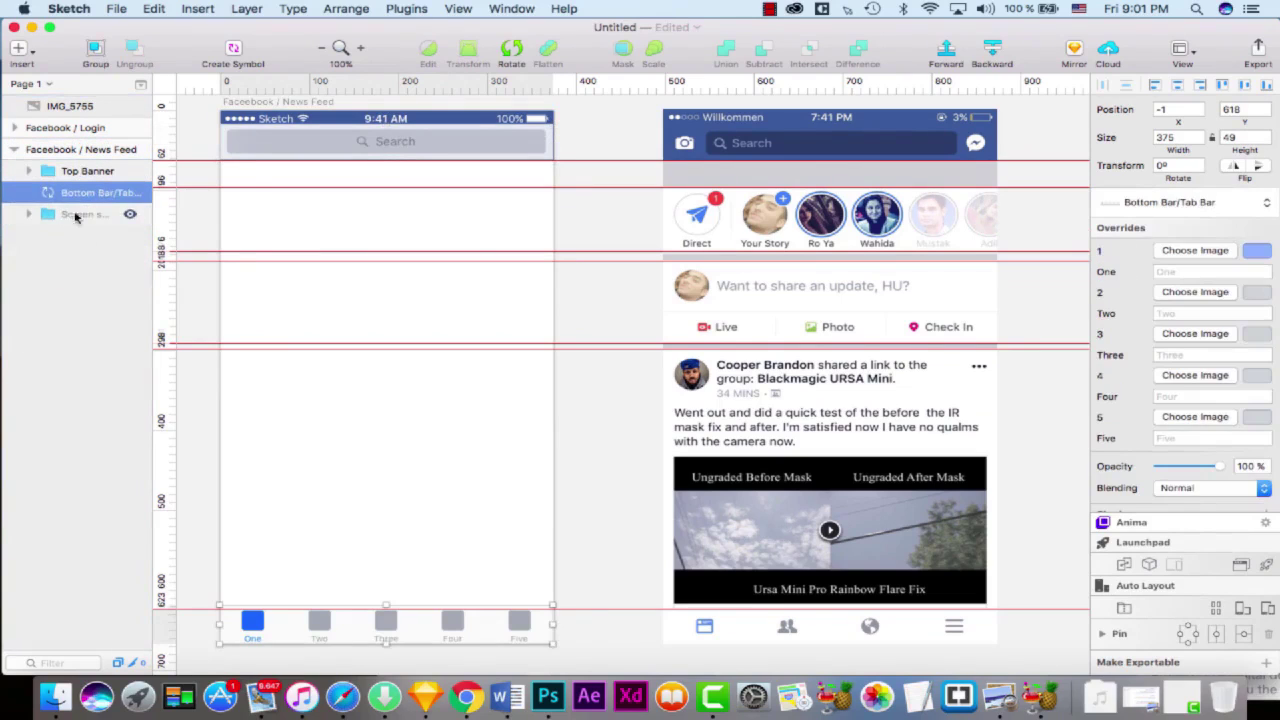
{"action": "left_click", "coordinate": [27, 171]}
{"action": "left_click", "coordinate": [40, 337]}
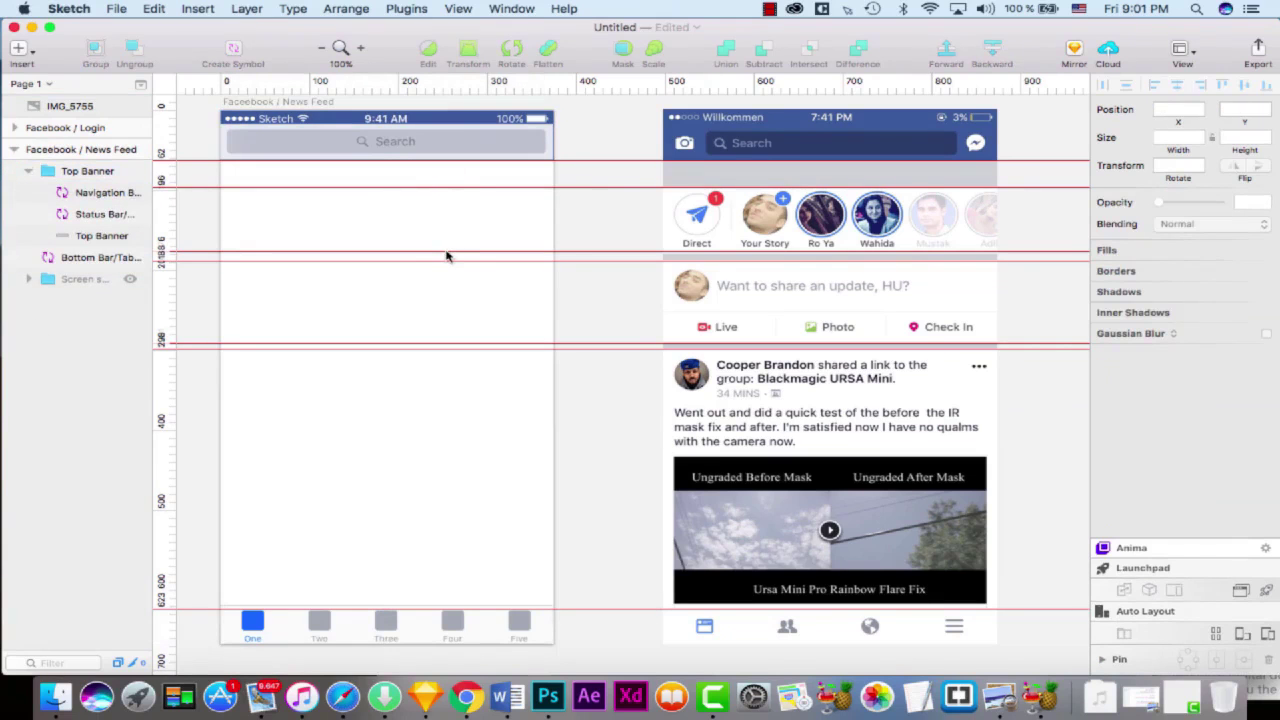
- Nudge the status bar inside the Top Banner group up to Y -1
{"action": "key", "text": "super+plus"}
{"action": "left_click_drag", "start_coordinate": [378, 203], "coordinate": [574, 394]}
{"action": "key", "text": "super+minus"}
{"action": "left_click", "coordinate": [400, 241]}
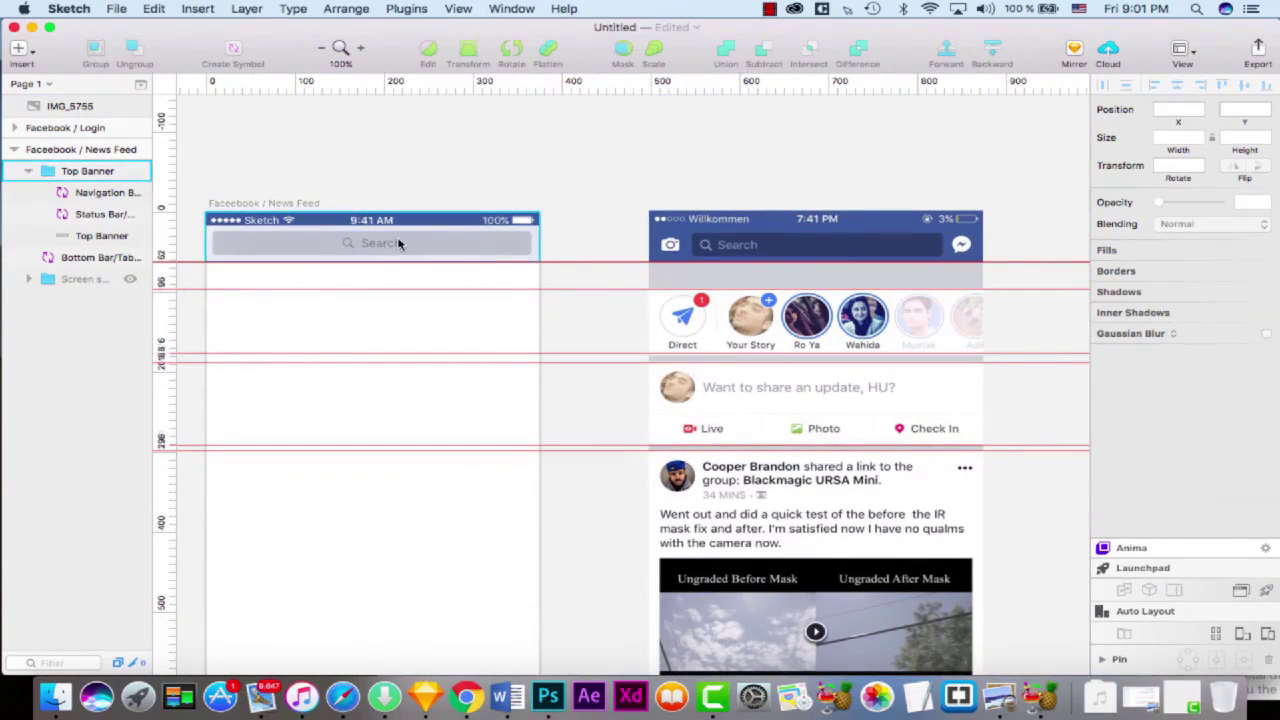
{"action": "left_click", "coordinate": [95, 236]}
{"action": "left_click", "coordinate": [100, 214]}
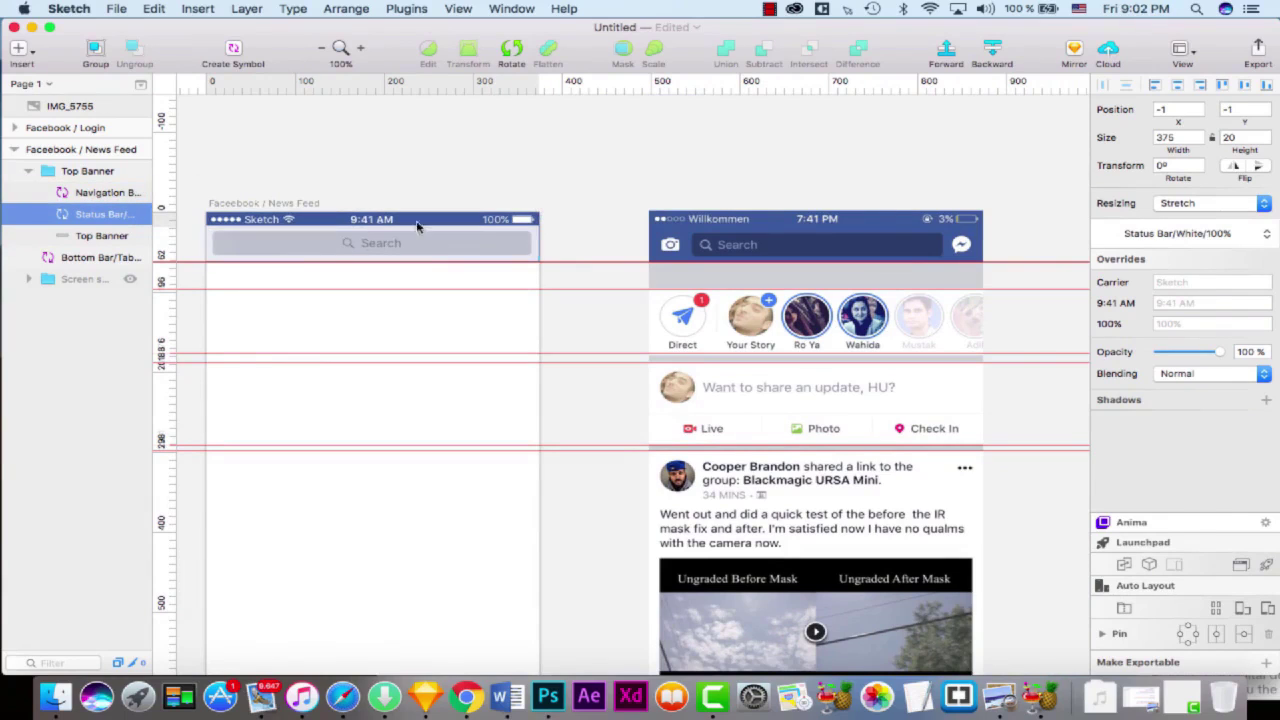
- Examine the layers in the search navigation bar's symbol master and return to its instance
{"action": "left_click", "coordinate": [210, 245]}
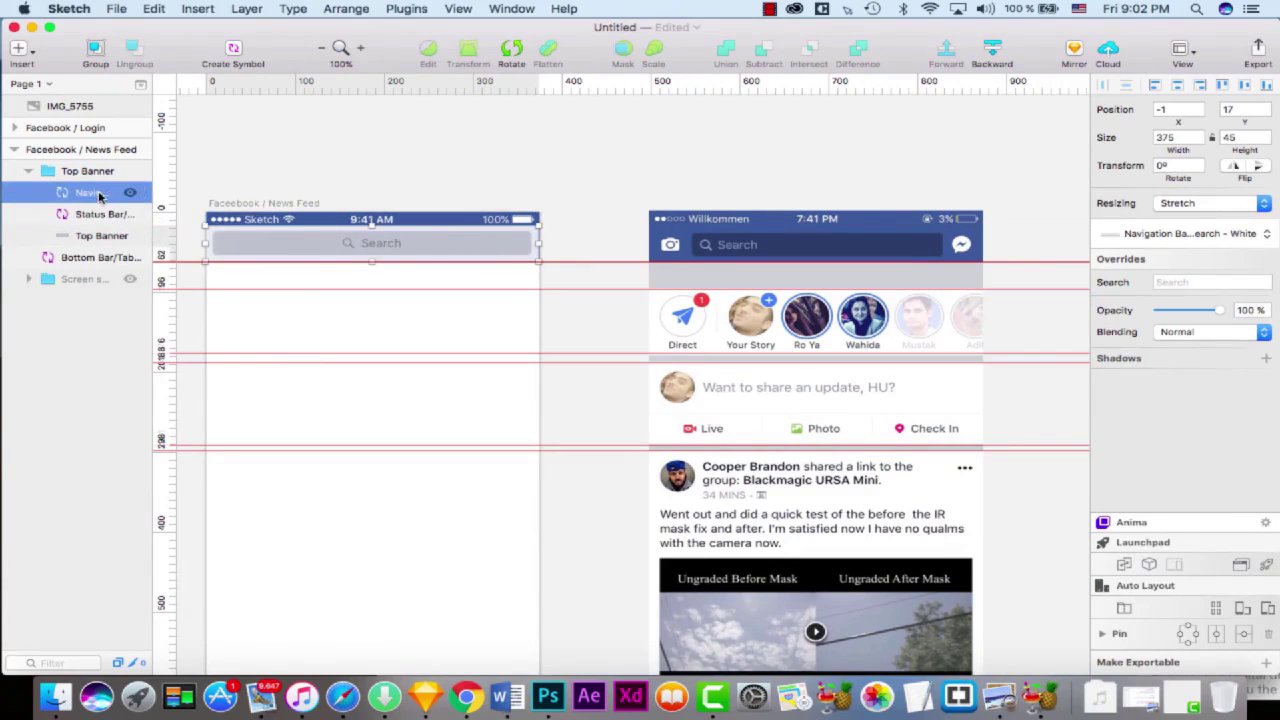
{"action": "double_click", "coordinate": [420, 255]}
{"action": "left_click_drag", "start_coordinate": [503, 326], "coordinate": [726, 431]}
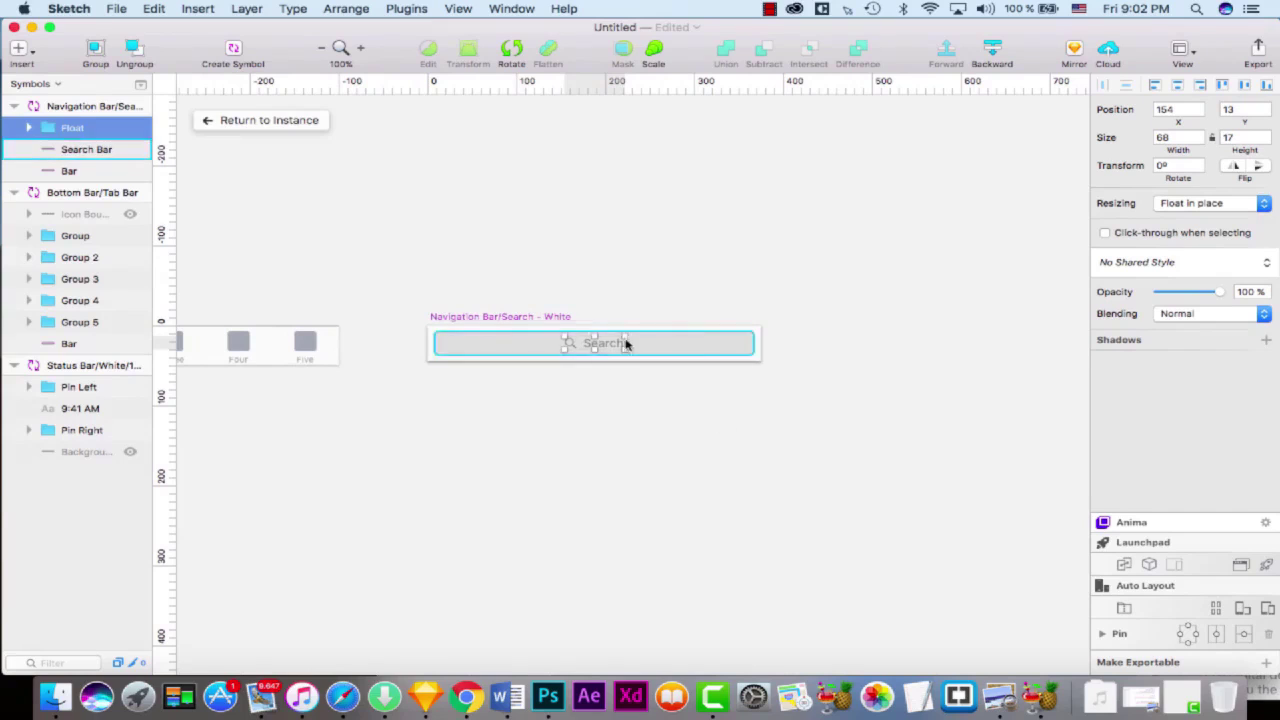
{"action": "left_click", "coordinate": [480, 343]}
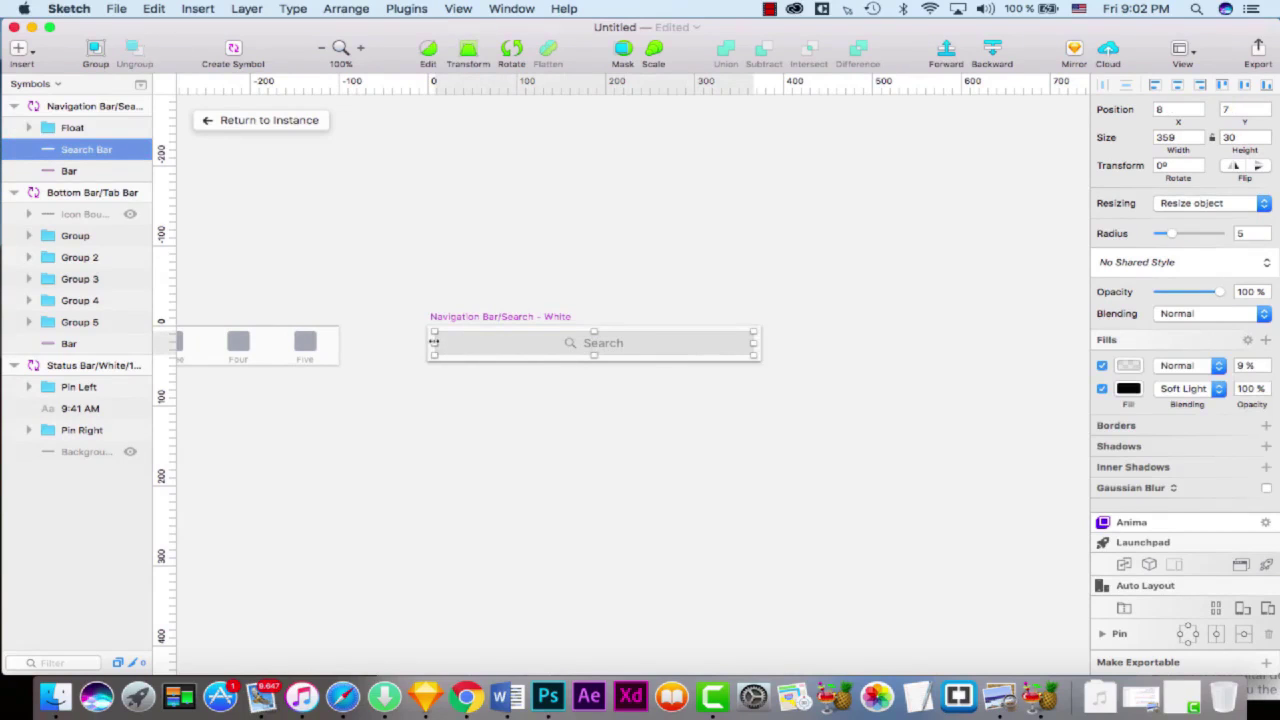
{"action": "left_click", "coordinate": [495, 454]}
{"action": "right_click", "coordinate": [570, 434]}
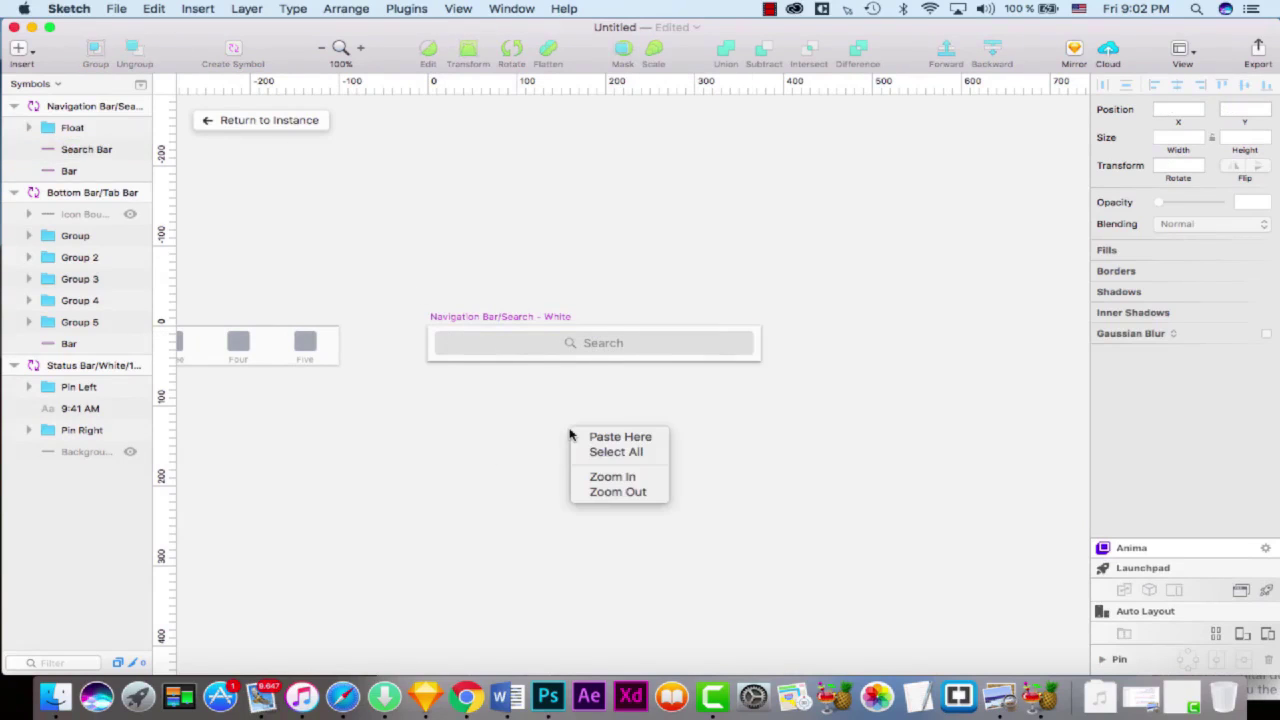
{"action": "left_click", "coordinate": [229, 122]}
{"action": "left_click", "coordinate": [229, 122]}
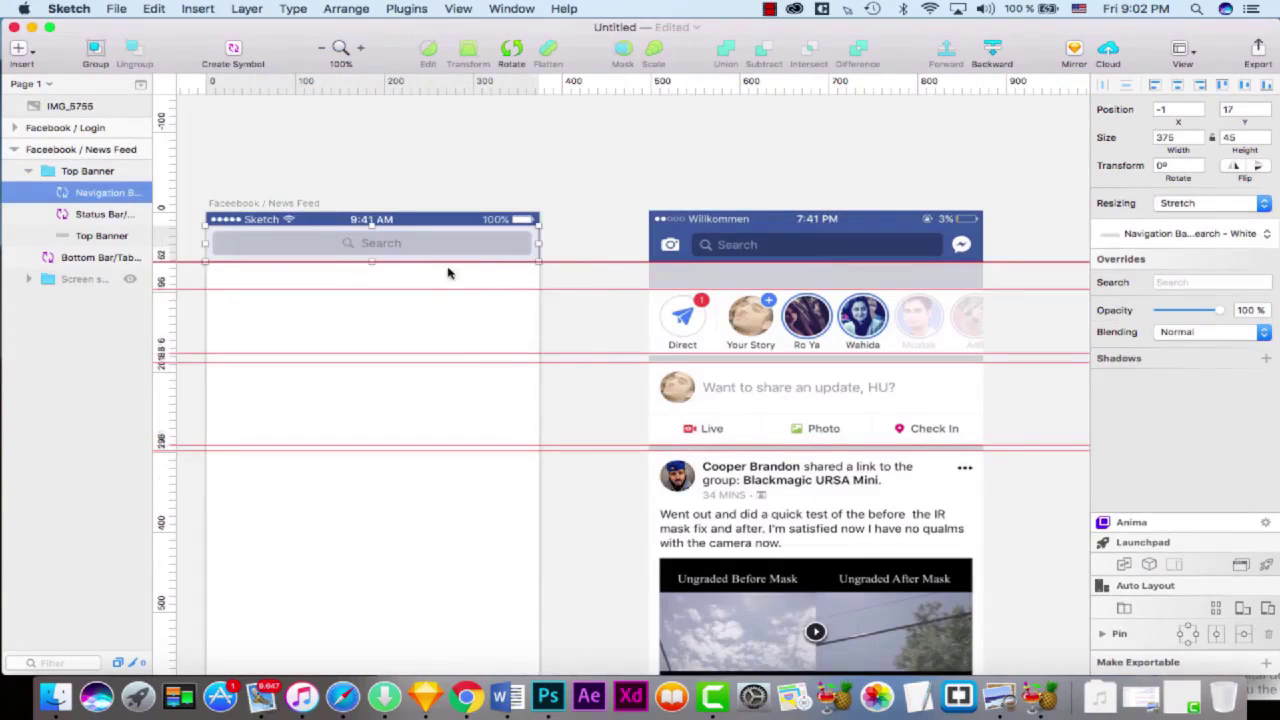
- Detach the search navigation bar from its symbol and delete its Bar background layer
{"action": "right_click", "coordinate": [333, 229]}
{"action": "right_click", "coordinate": [310, 250]}
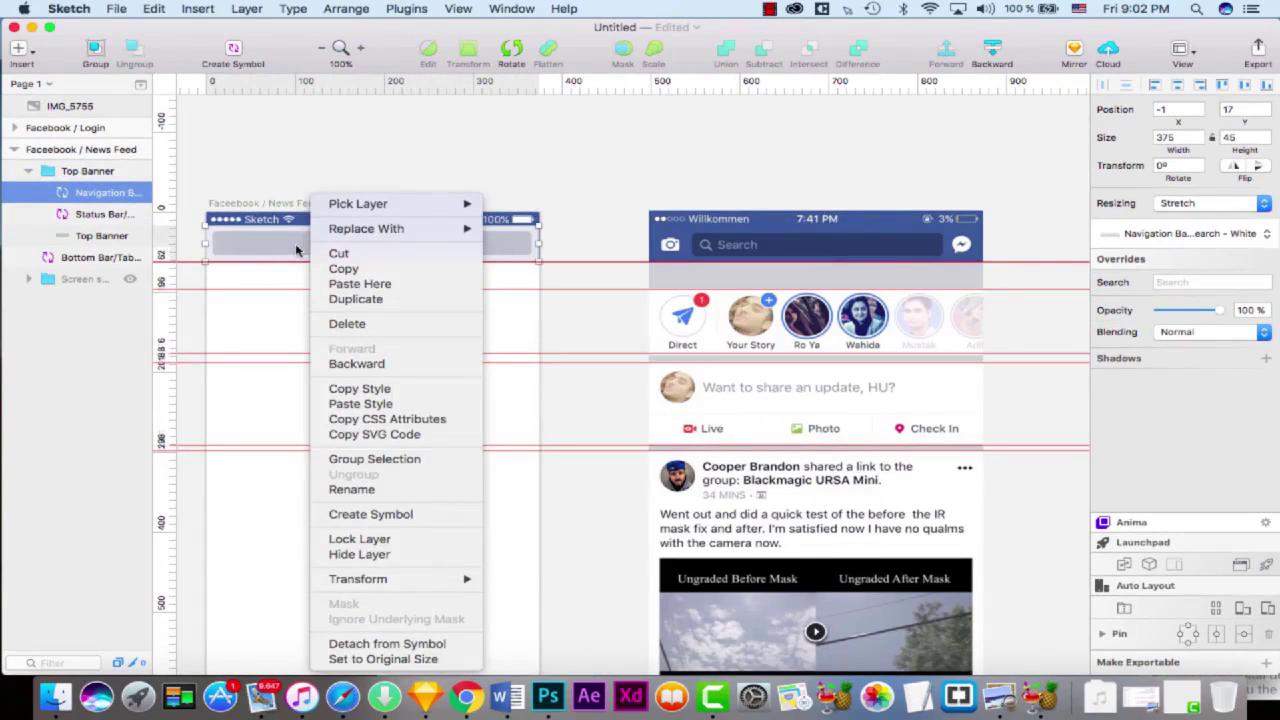
{"action": "left_click", "coordinate": [428, 643]}
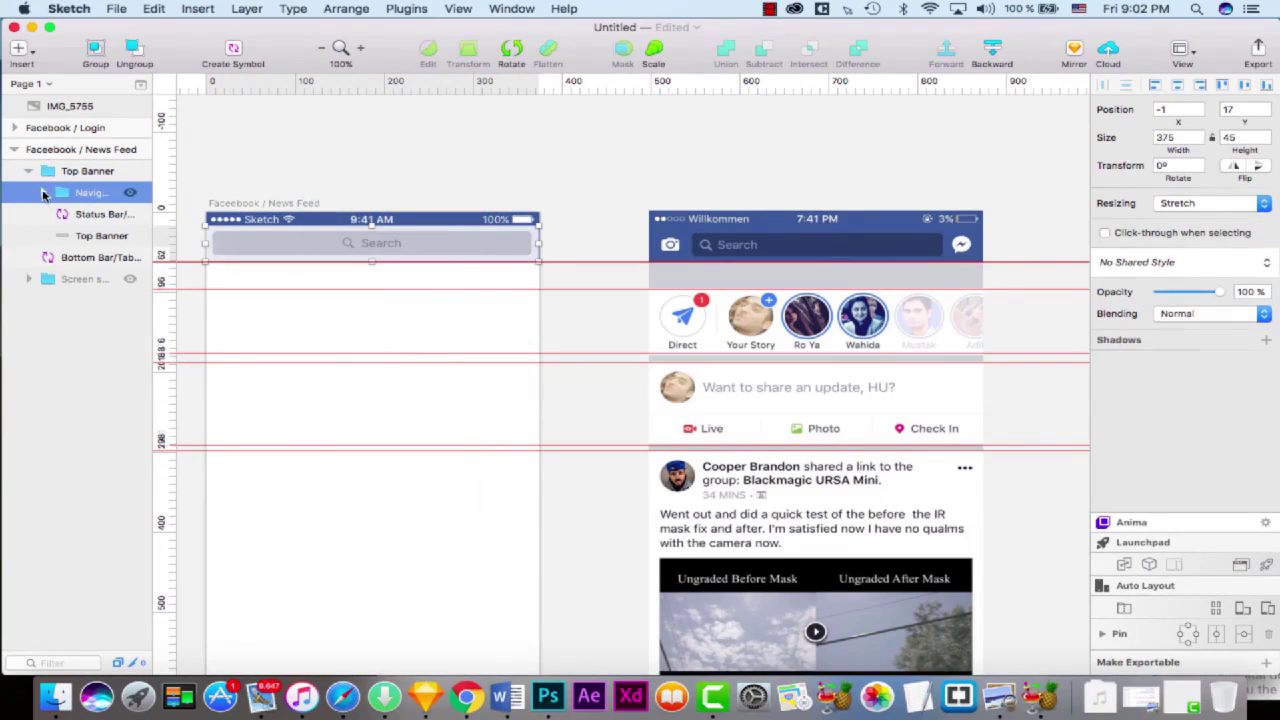
{"action": "left_click", "coordinate": [44, 193]}
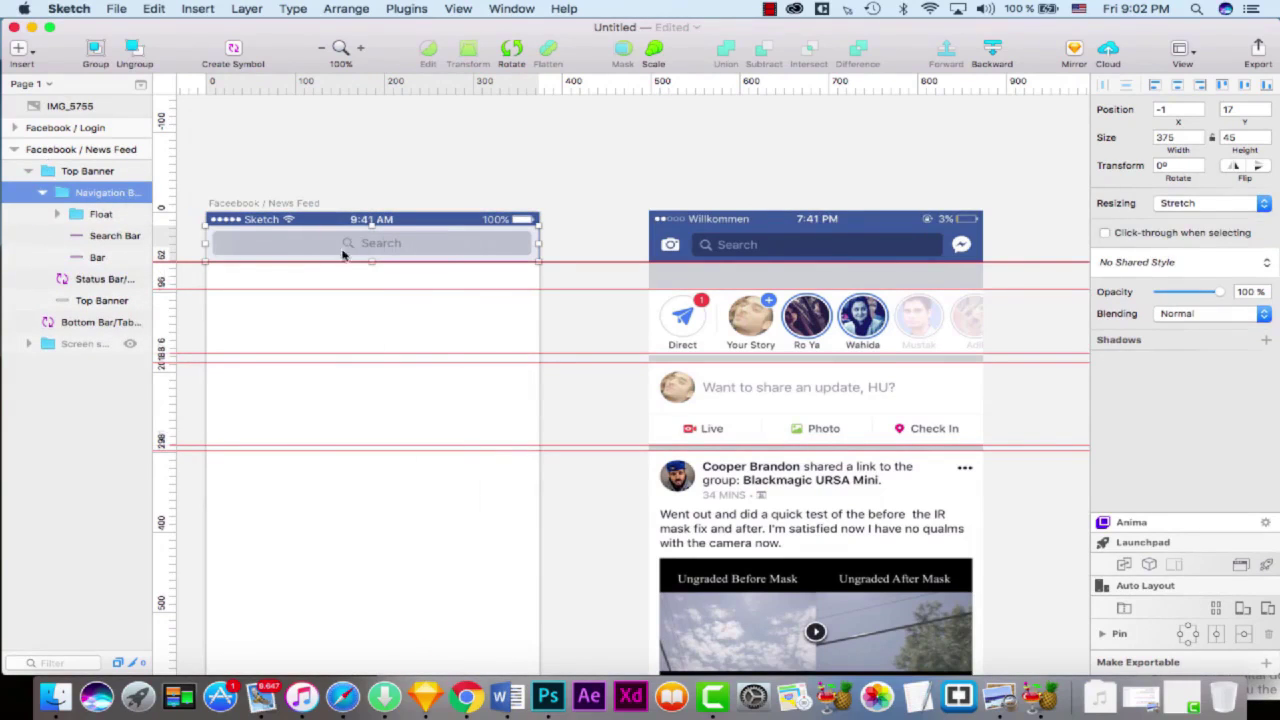
{"action": "left_click", "coordinate": [96, 257]}
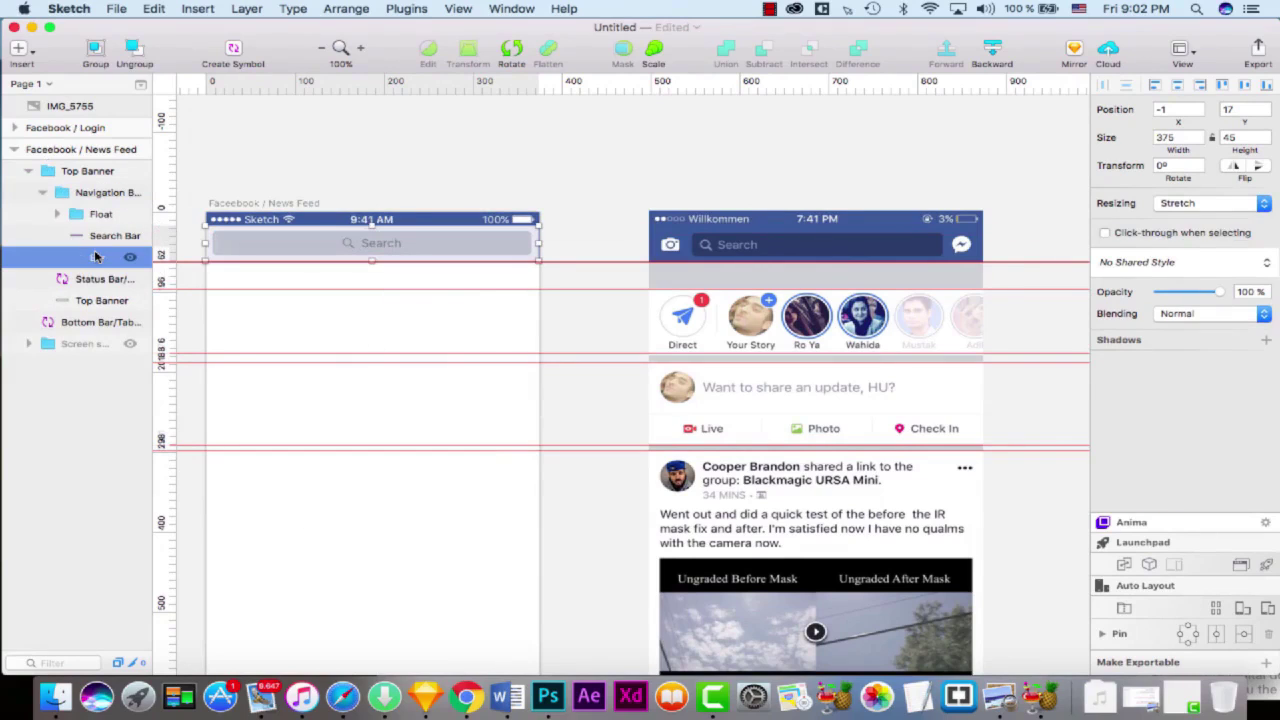
{"action": "key", "text": "Delete"}
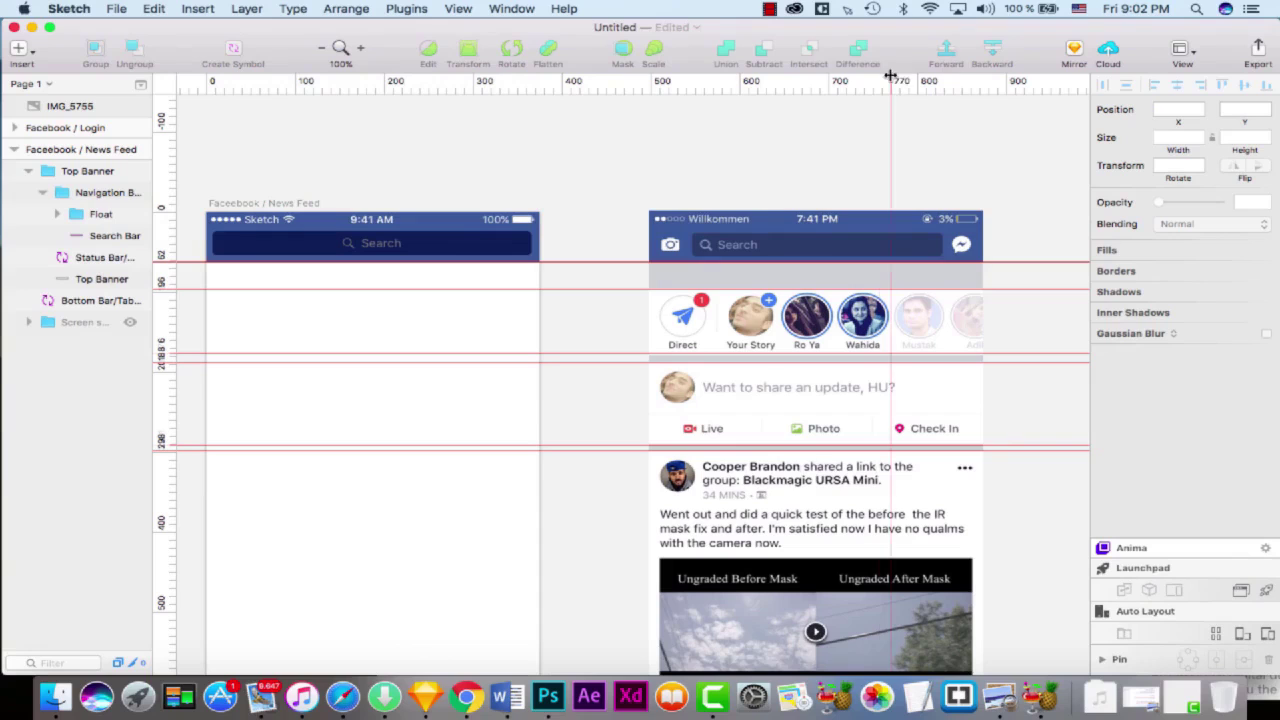
- Add vertical guides at 39 and 330 on the News Feed artboard for the search field's side edges
{"action": "left_click", "coordinate": [236, 247]}
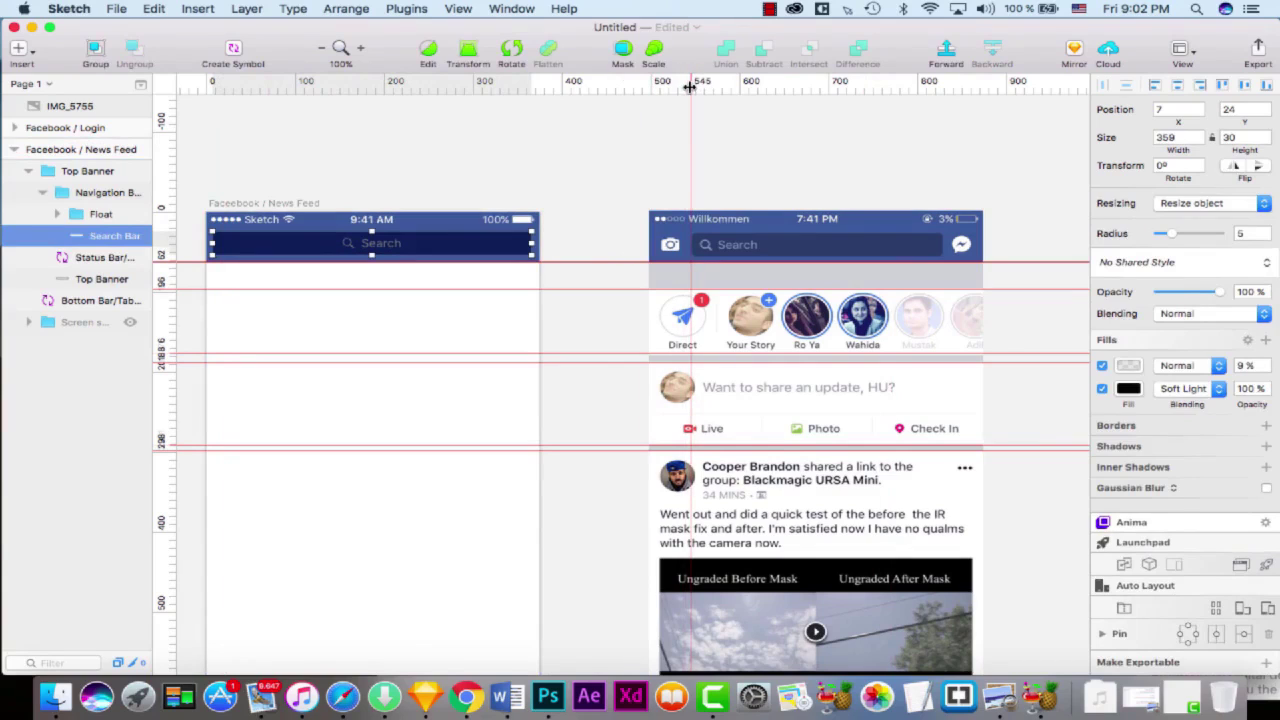
{"action": "left_click", "coordinate": [690, 87]}
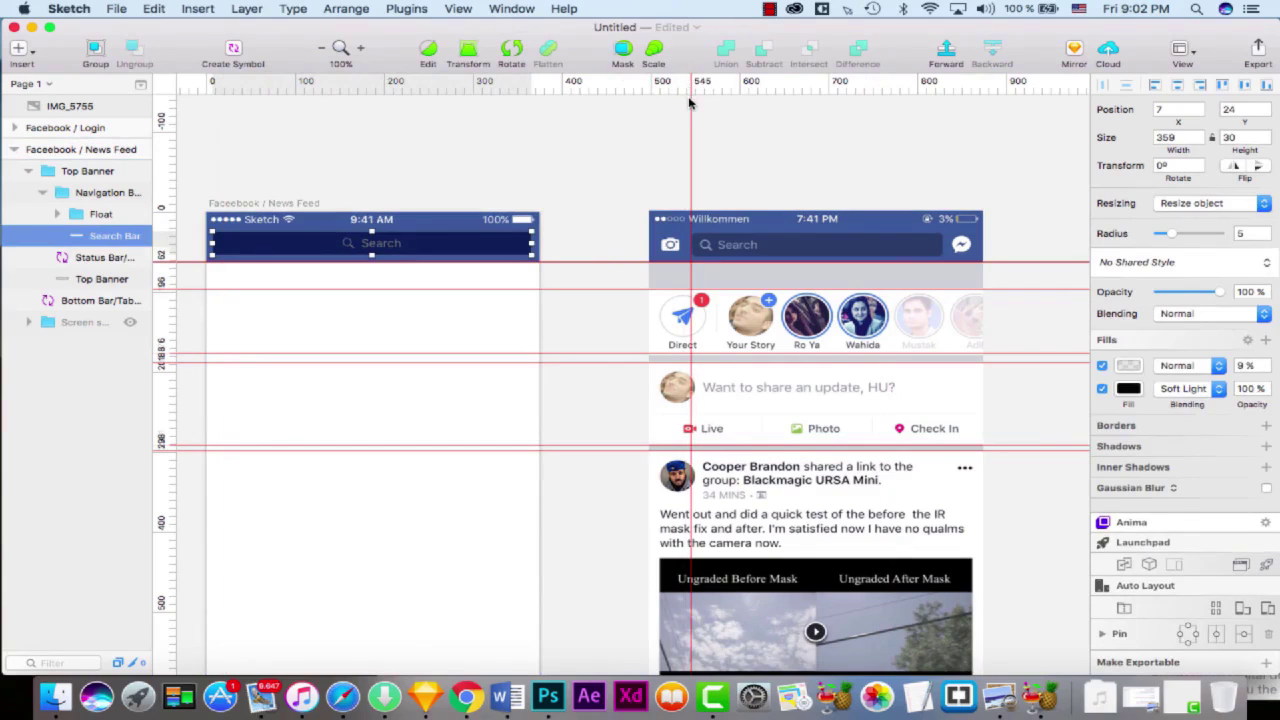
{"action": "left_click_drag", "start_coordinate": [690, 103], "coordinate": [241, 106]}
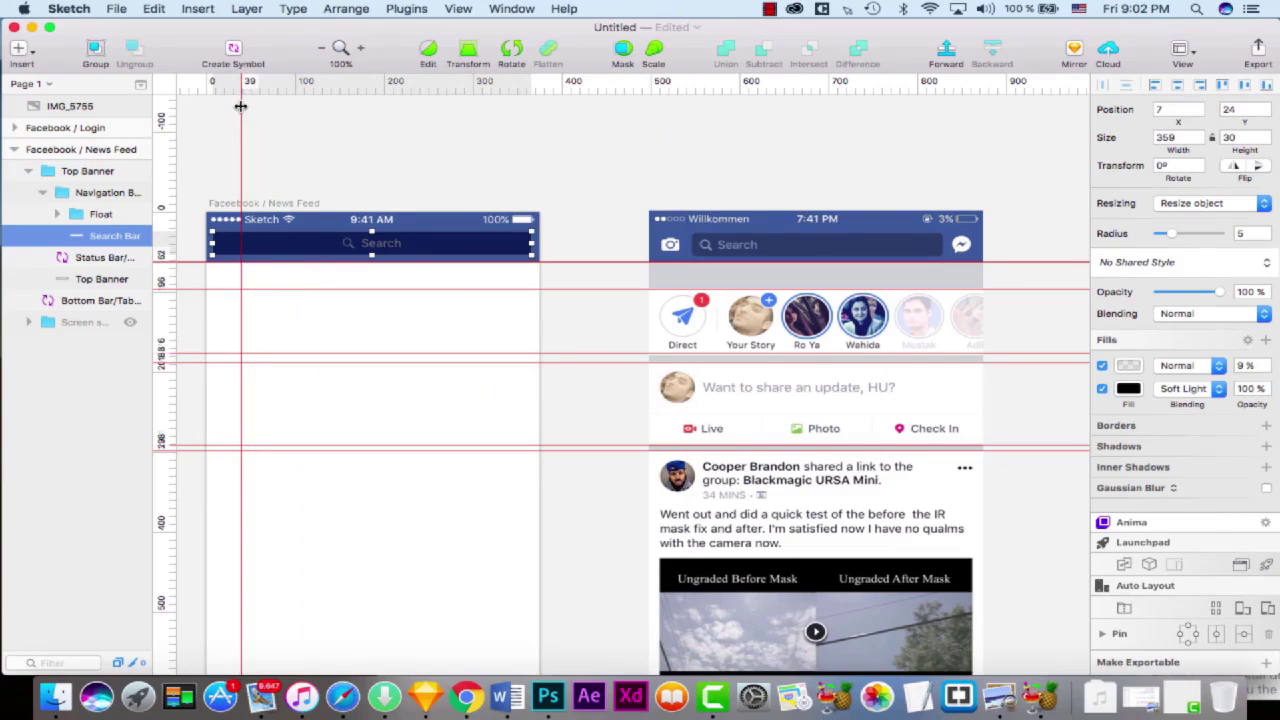
{"action": "left_click", "coordinate": [500, 88]}
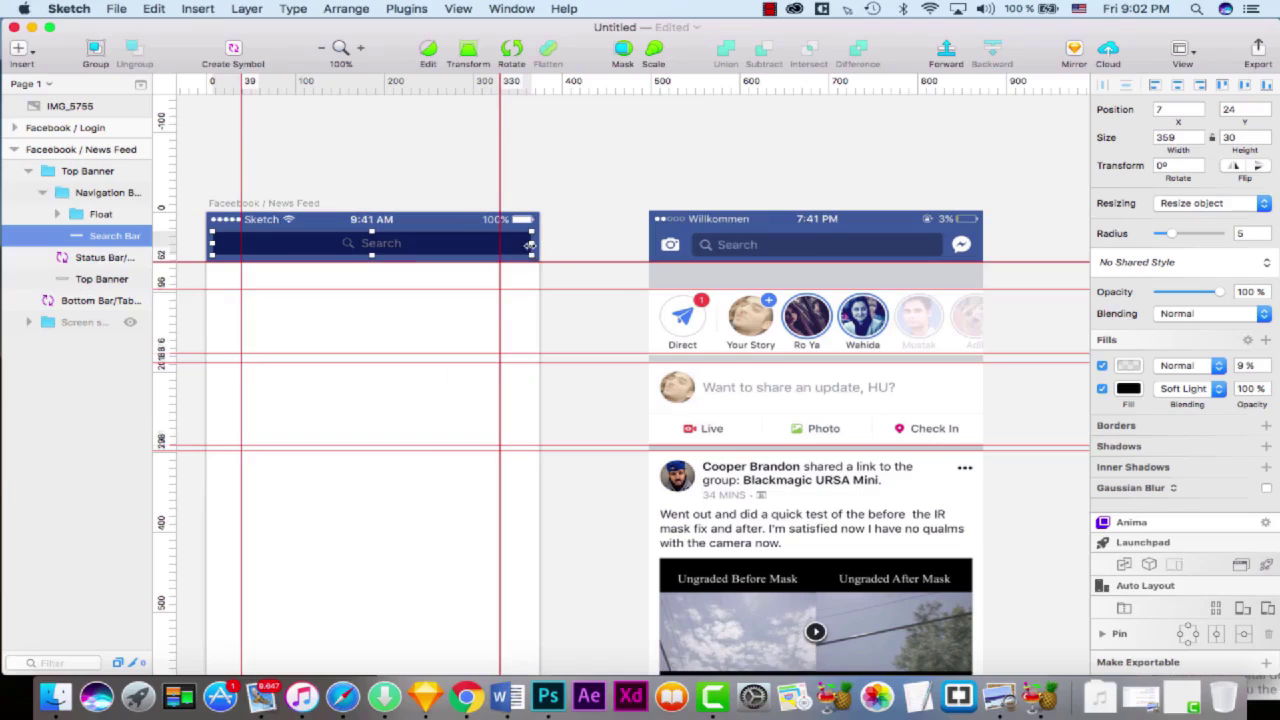
- Resize the Search Bar shape to about 298 × 33 at X 35, roughly between the two vertical guides
{"action": "left_click_drag", "start_coordinate": [514, 246], "coordinate": [506, 247]}
{"action": "left_click_drag", "start_coordinate": [214, 243], "coordinate": [237, 252]}
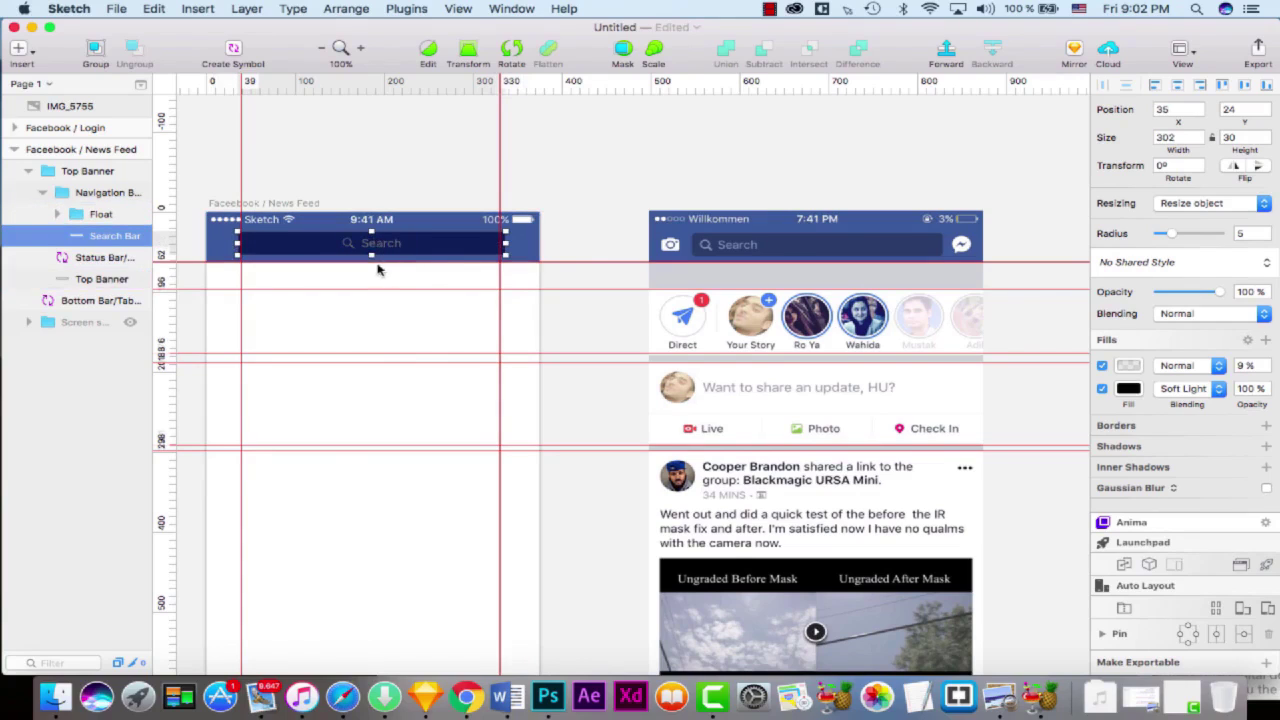
{"action": "left_click_drag", "start_coordinate": [371, 255], "coordinate": [368, 260]}
{"action": "key", "text": "super+plus"}
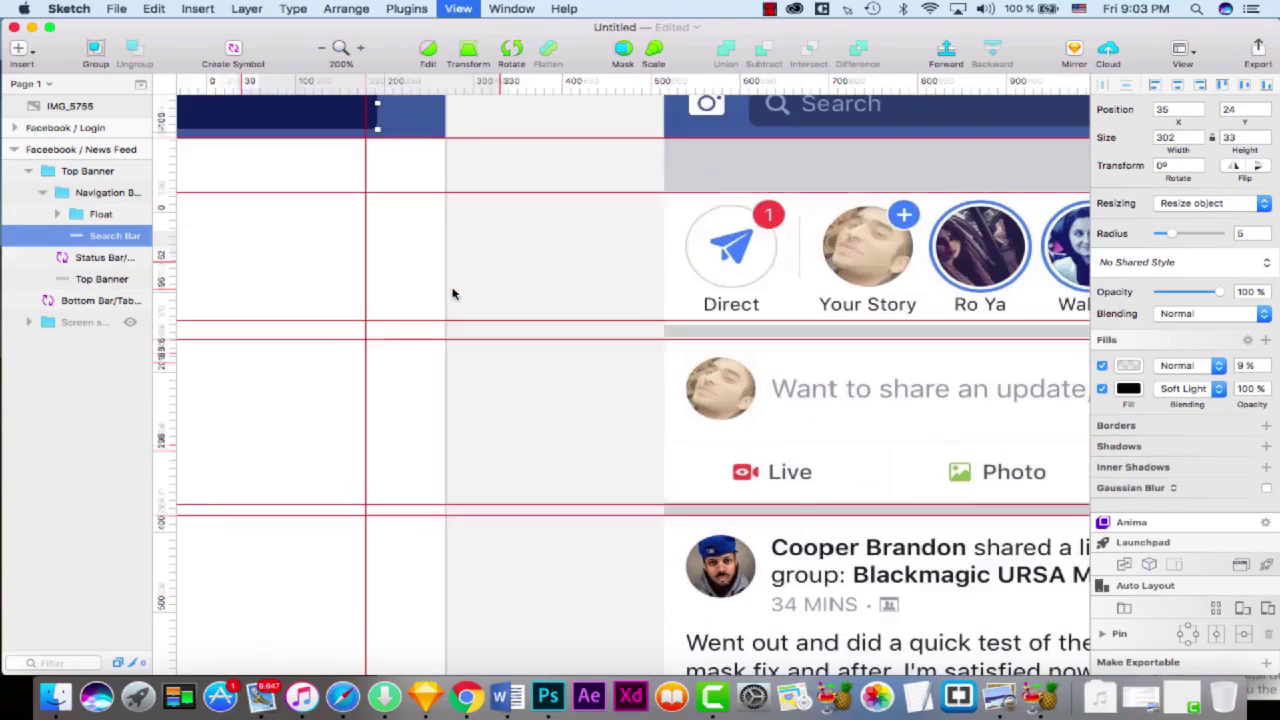
{"action": "left_click_drag", "start_coordinate": [437, 286], "coordinate": [871, 457]}
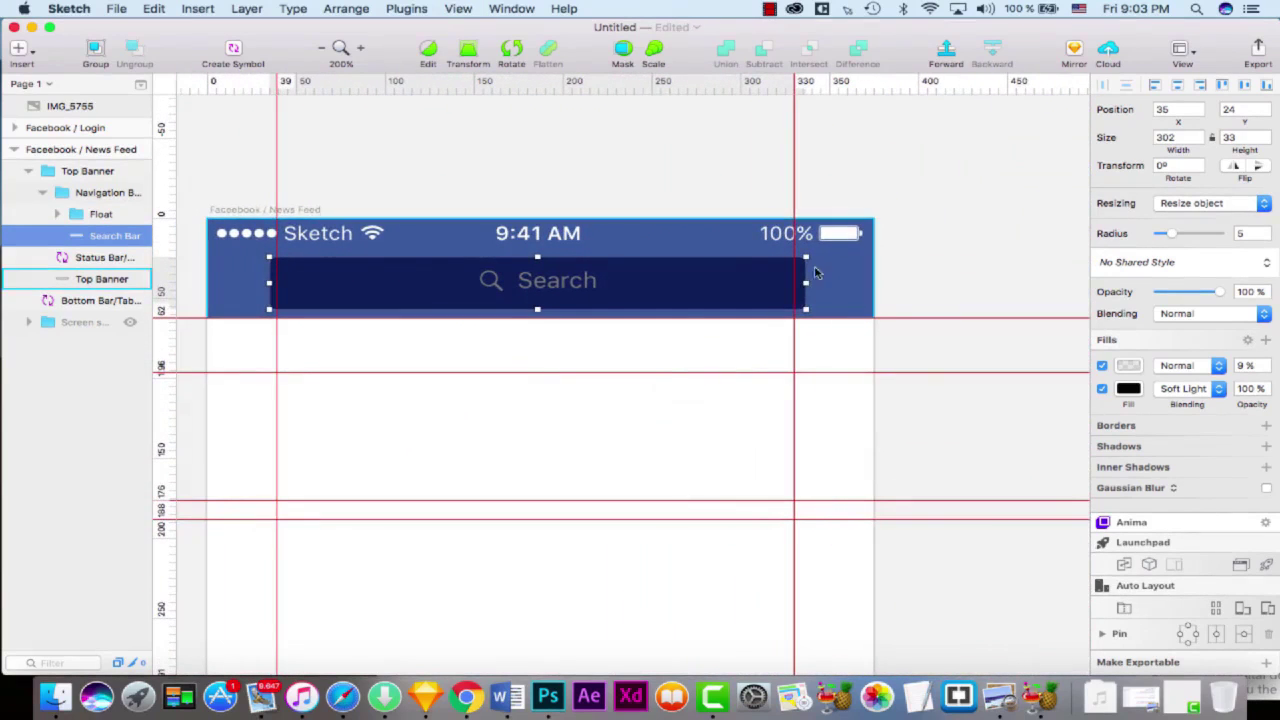
{"action": "left_click_drag", "start_coordinate": [806, 282], "coordinate": [800, 283]}
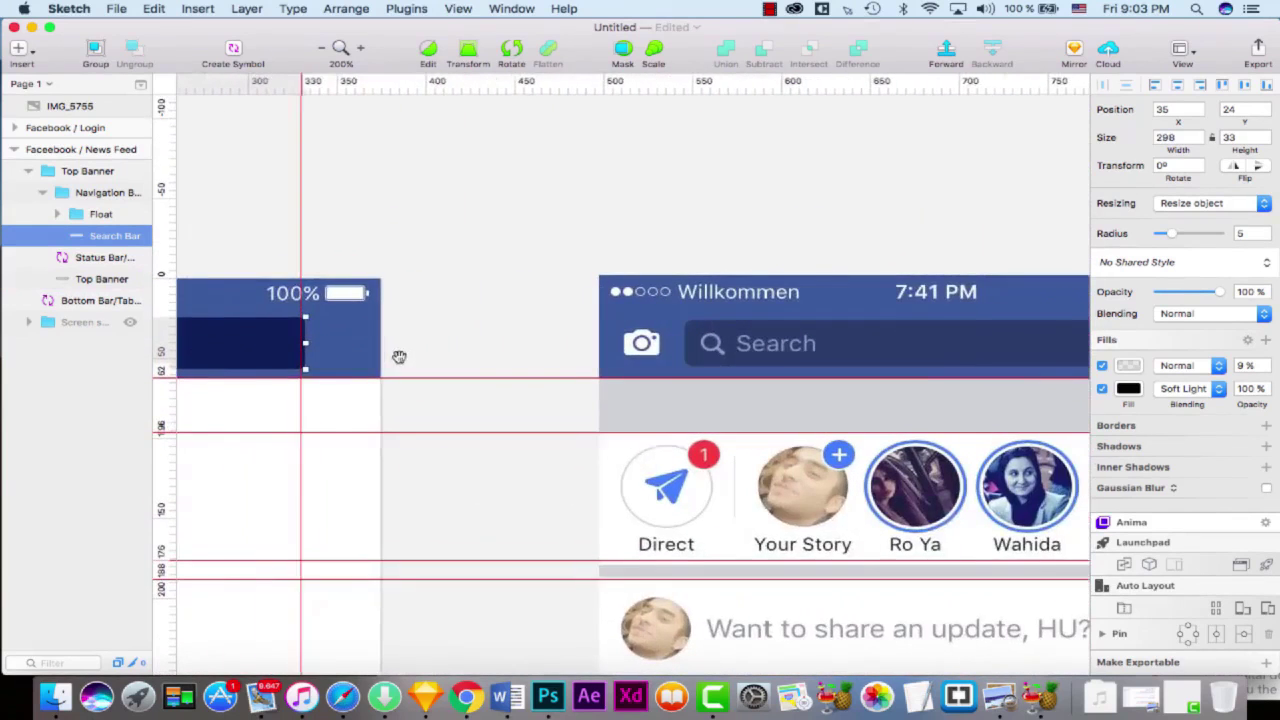
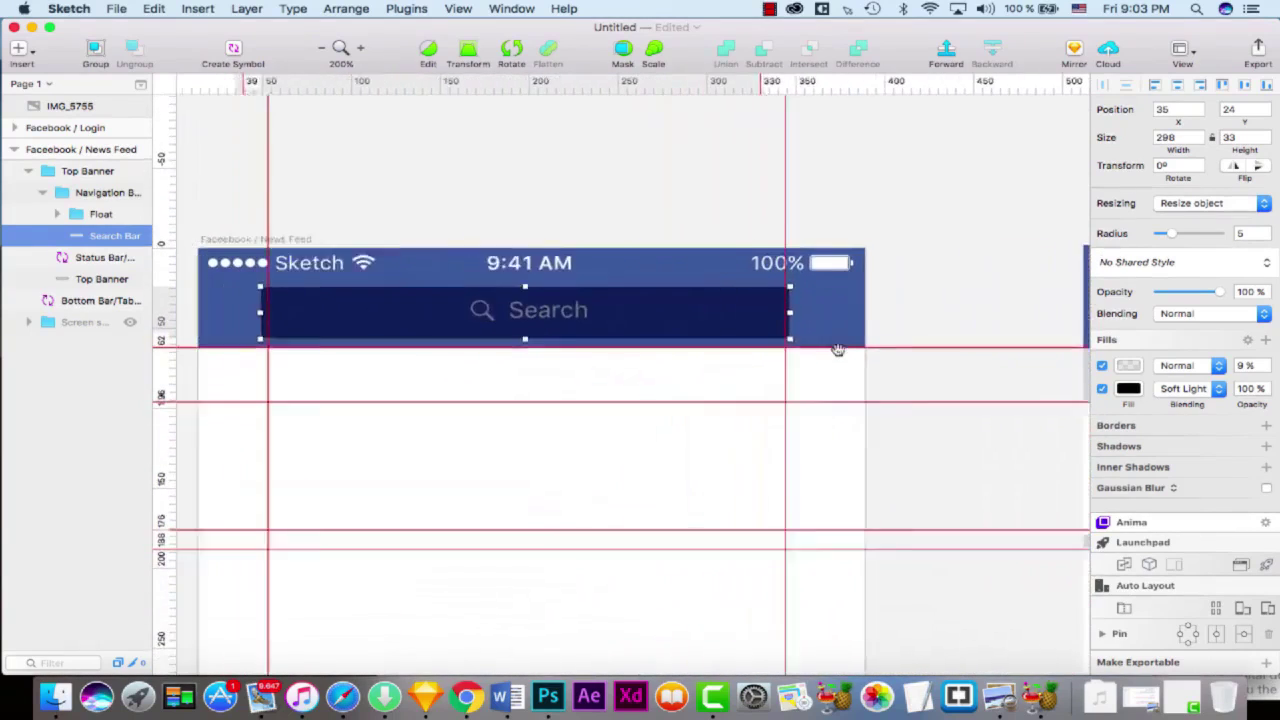
- Move the Float group with the search icon and label to the start of the search field, at X 47, Y 32
{"action": "left_click", "coordinate": [593, 318]}
{"action": "left_click_drag", "start_coordinate": [566, 323], "coordinate": [409, 322]}
{"action": "left_click_drag", "start_coordinate": [786, 357], "coordinate": [726, 340]}
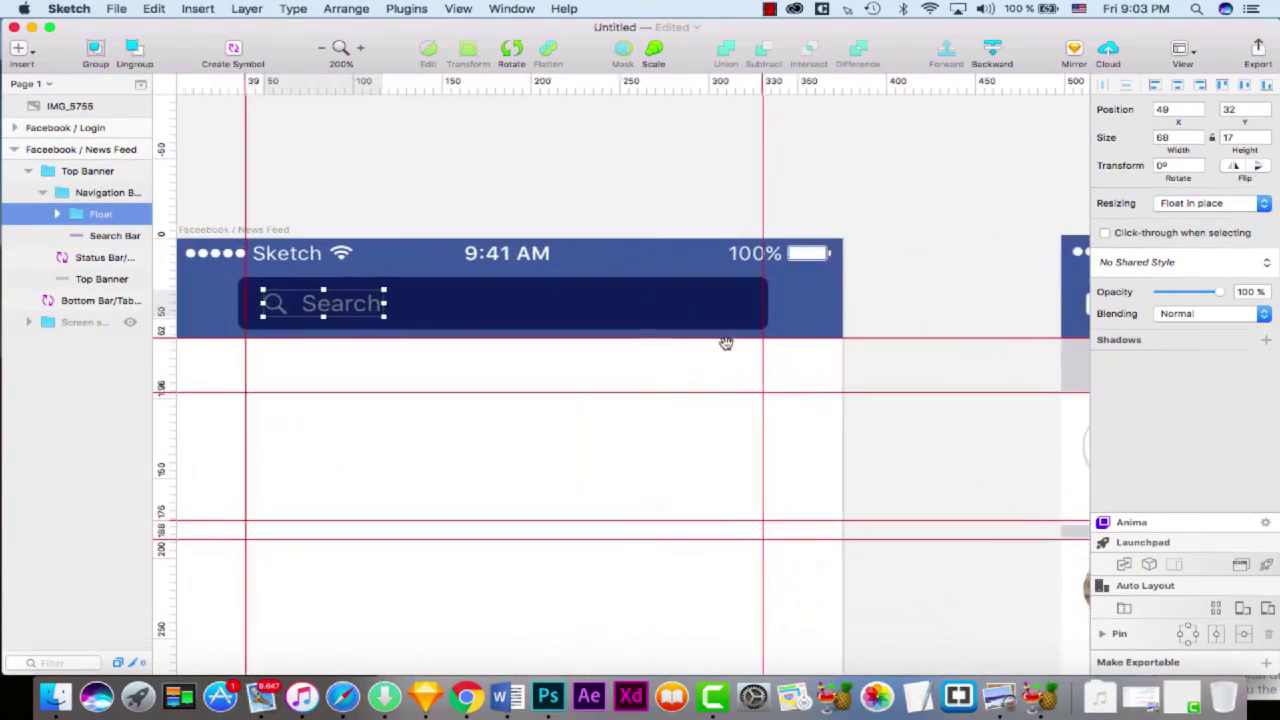
{"action": "key", "text": "Left"}
{"action": "key", "text": "Left"}
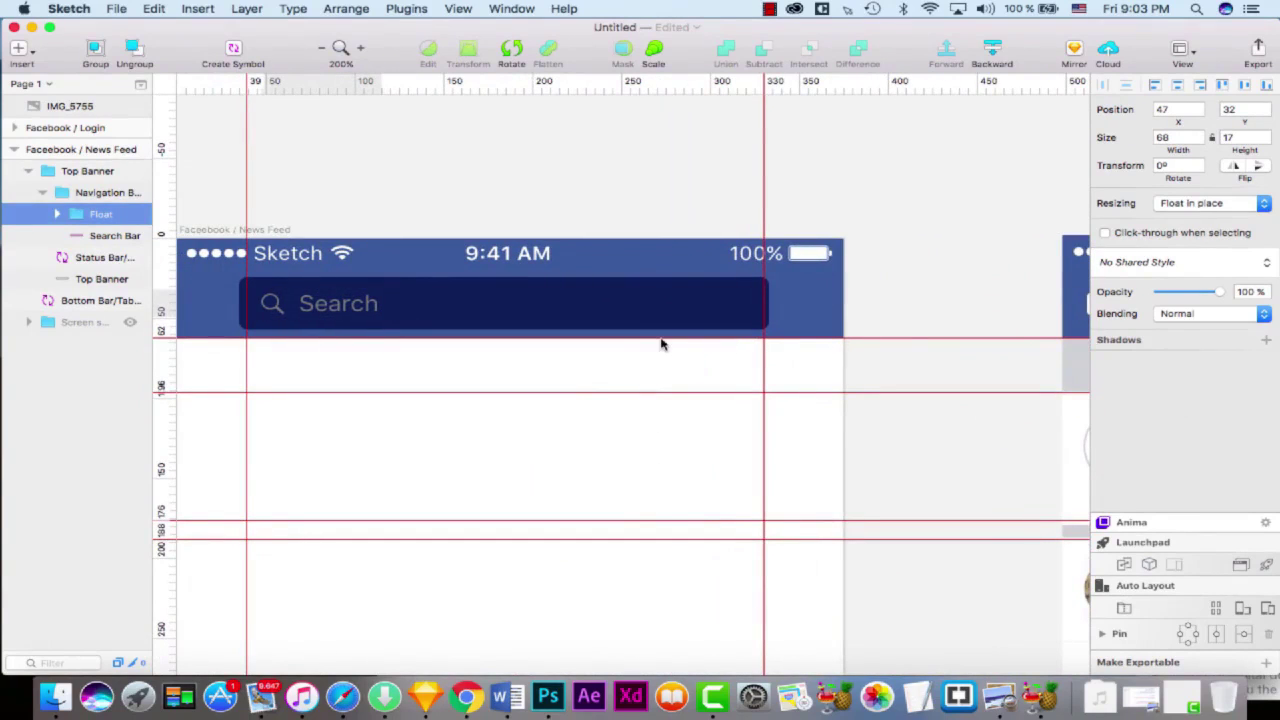
- Set the magnifier icon's fill to 8A9CC2 by sampling the search icon in the reference screenshot
{"action": "left_click", "coordinate": [57, 214]}
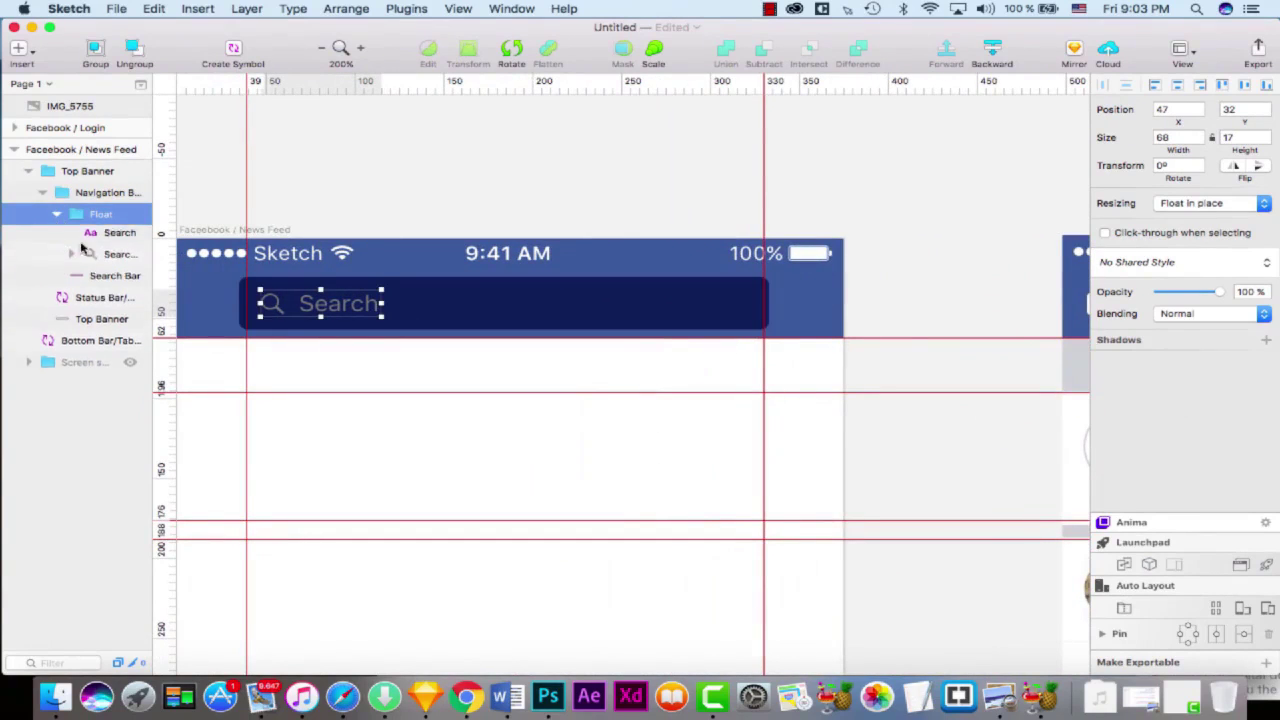
{"action": "left_click", "coordinate": [110, 255]}
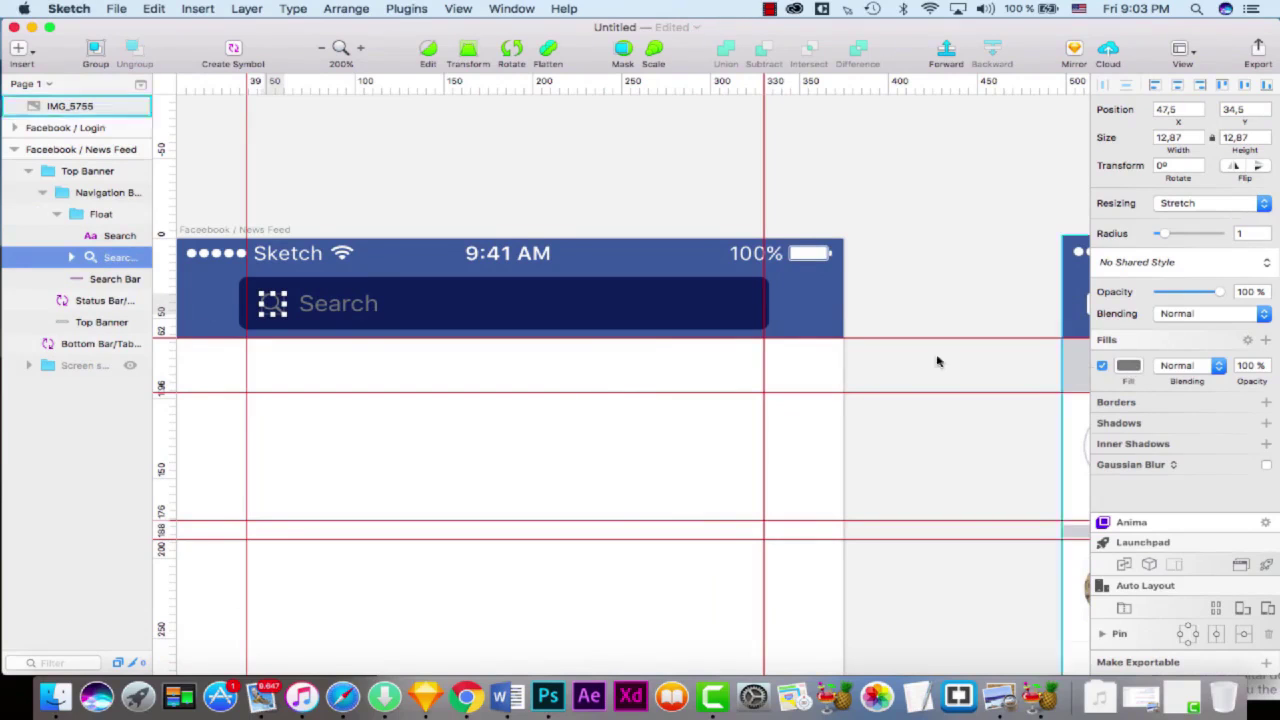
{"action": "scroll", "coordinate": [531, 351], "scroll_direction": "right", "scroll_amount": 5}
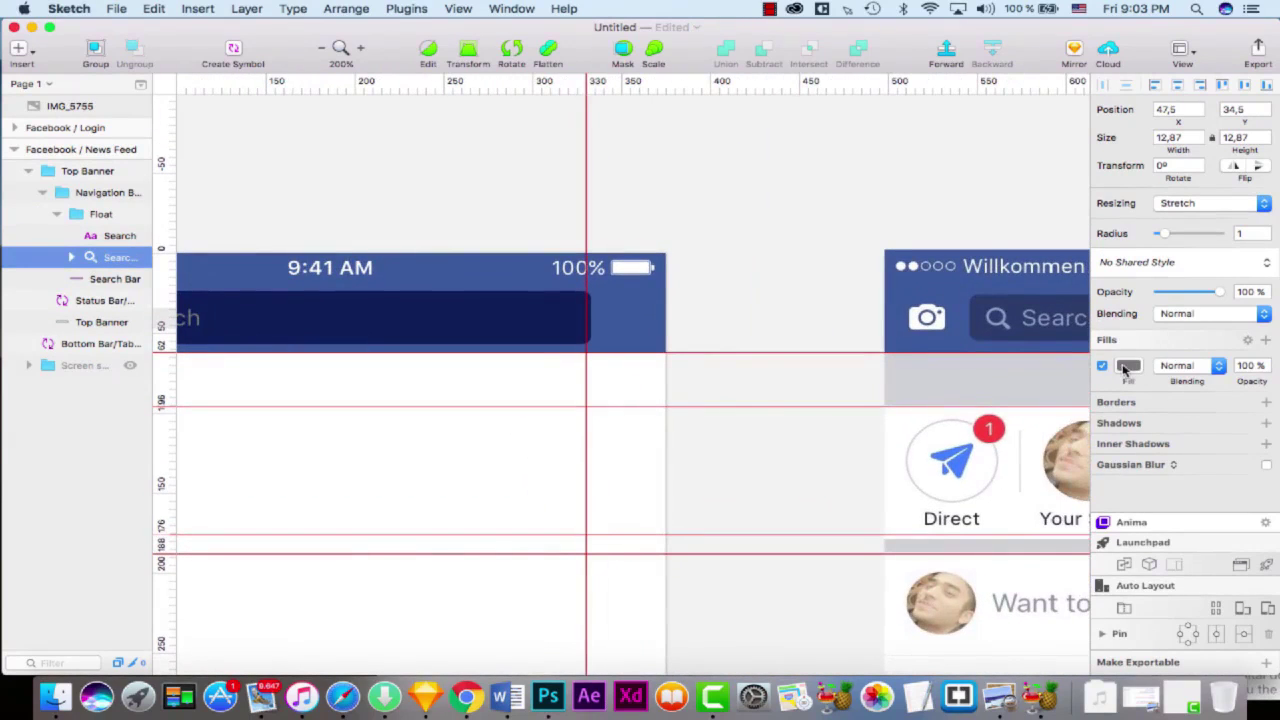
{"action": "left_click", "coordinate": [1127, 366]}
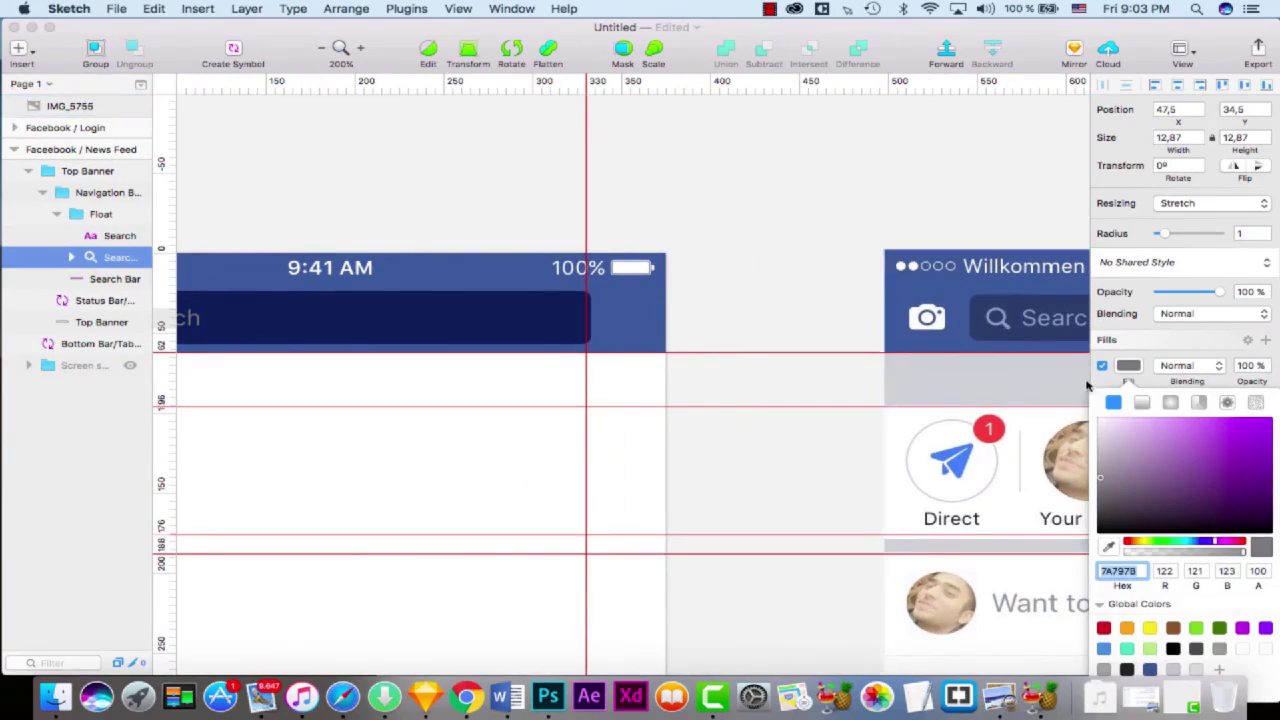
{"action": "left_click", "coordinate": [1108, 546]}
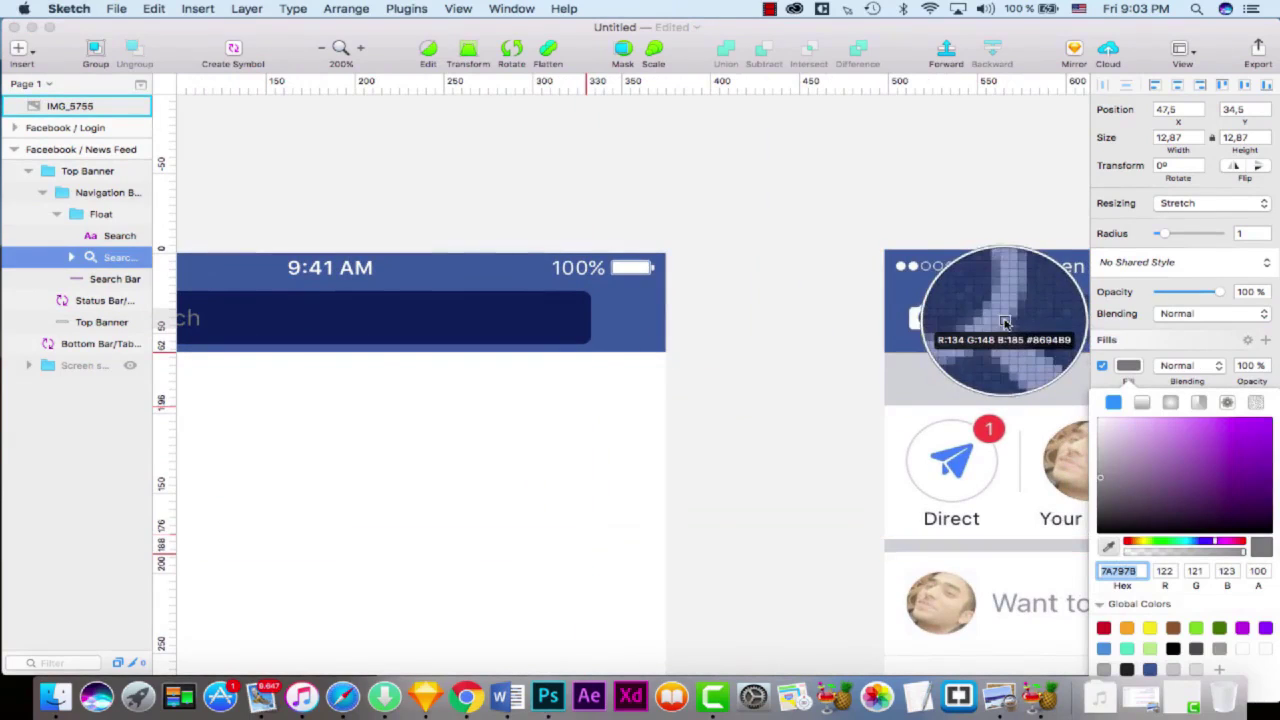
{"action": "left_click", "coordinate": [1005, 322]}
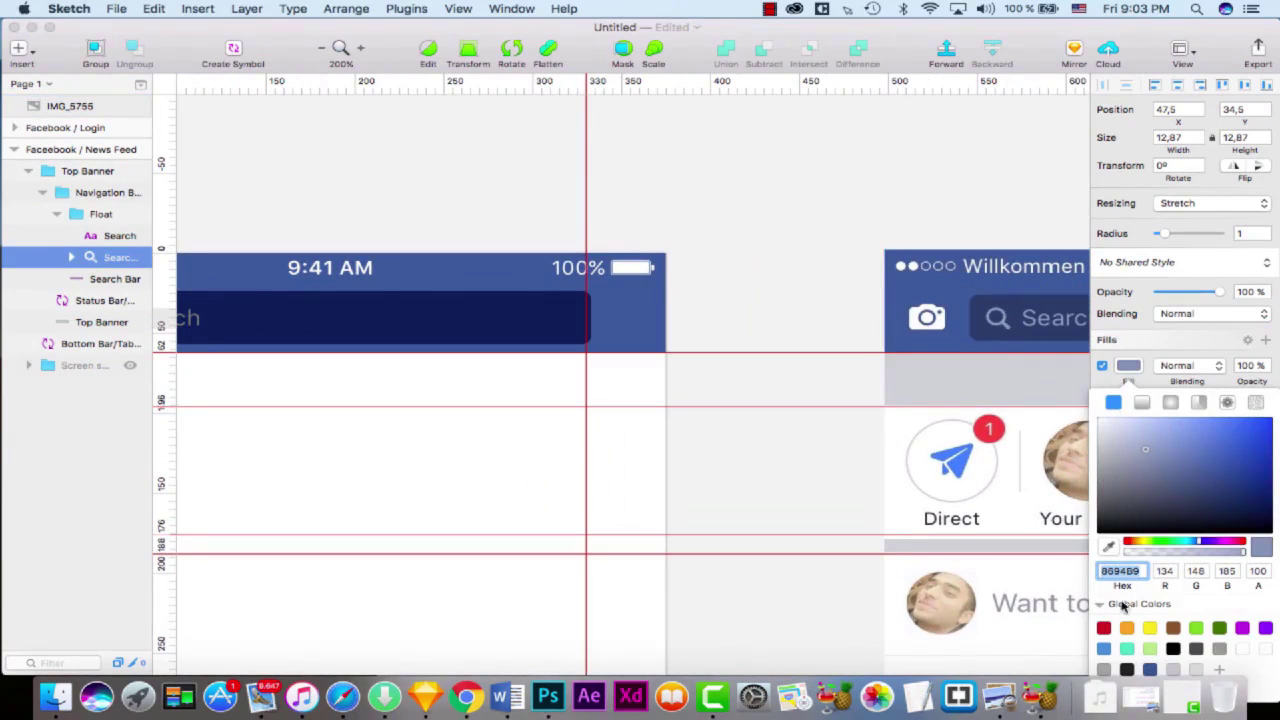
{"action": "left_click", "coordinate": [1108, 546]}
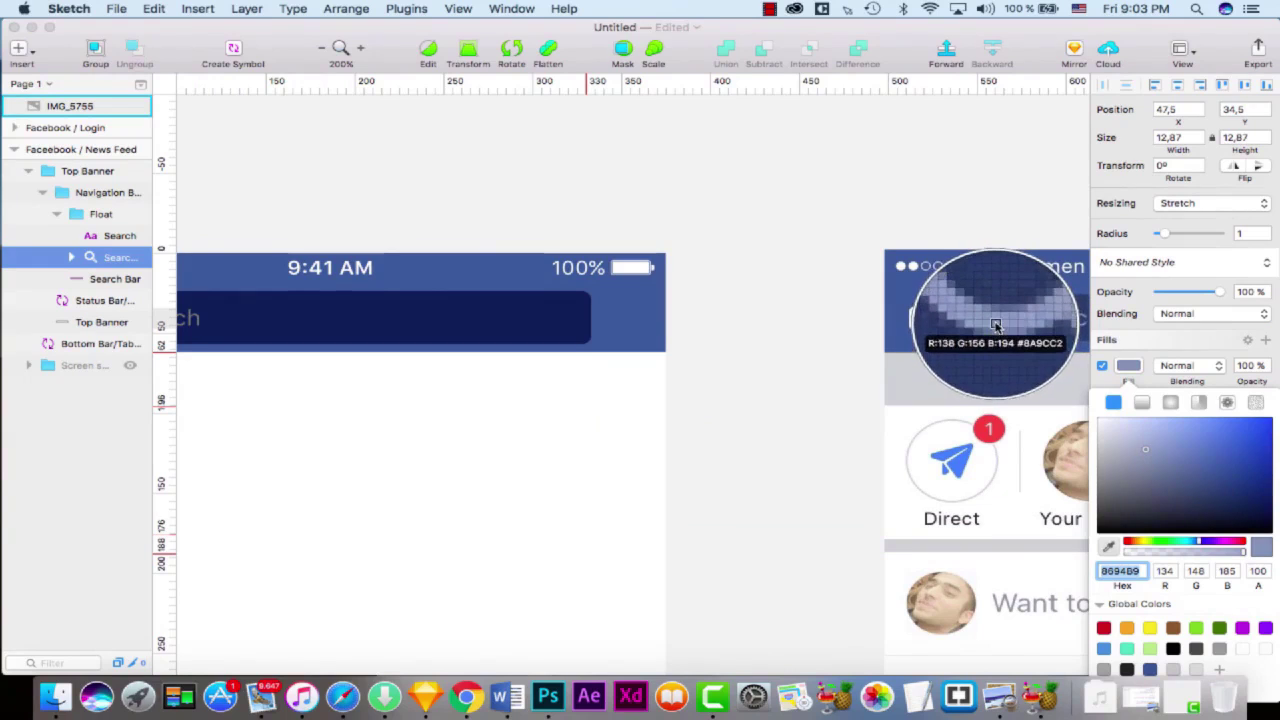
{"action": "left_click", "coordinate": [997, 327]}
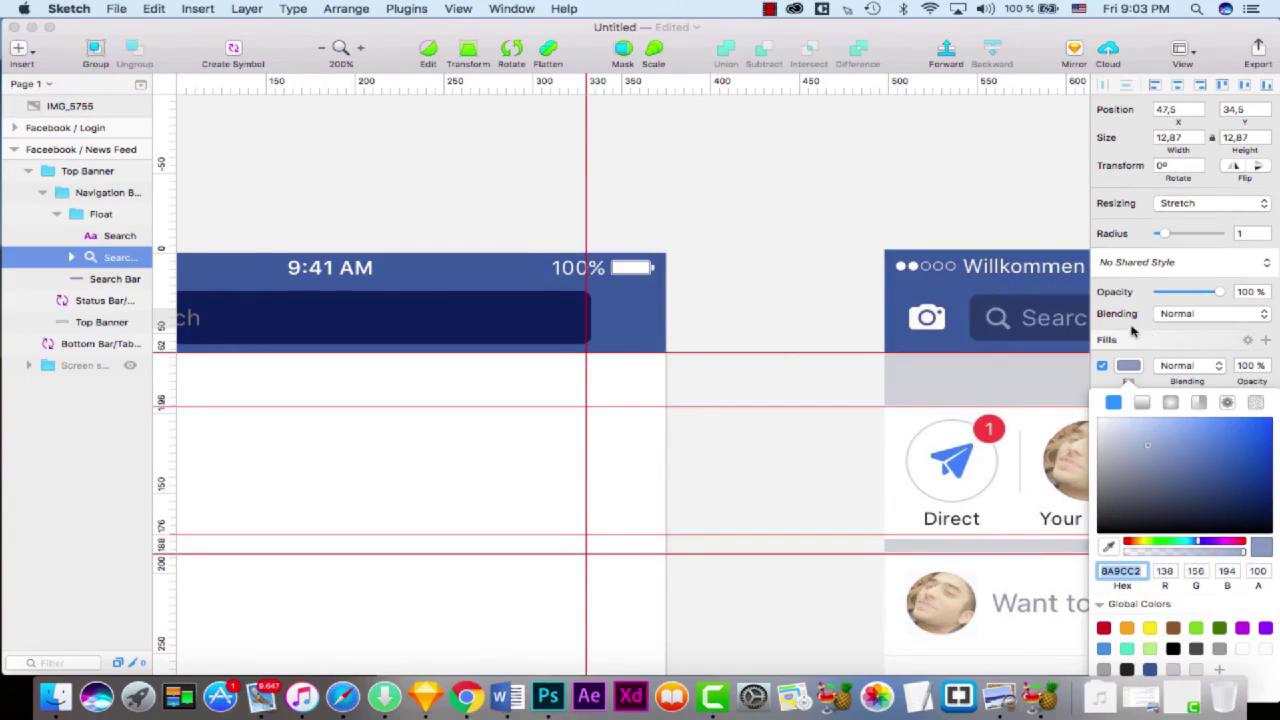
{"action": "left_click", "coordinate": [1164, 347]}
- Match the Search label's text colour to the magnifier icon by sampling its 8A9CC2 colour
{"action": "left_click_drag", "start_coordinate": [318, 421], "coordinate": [623, 383]}
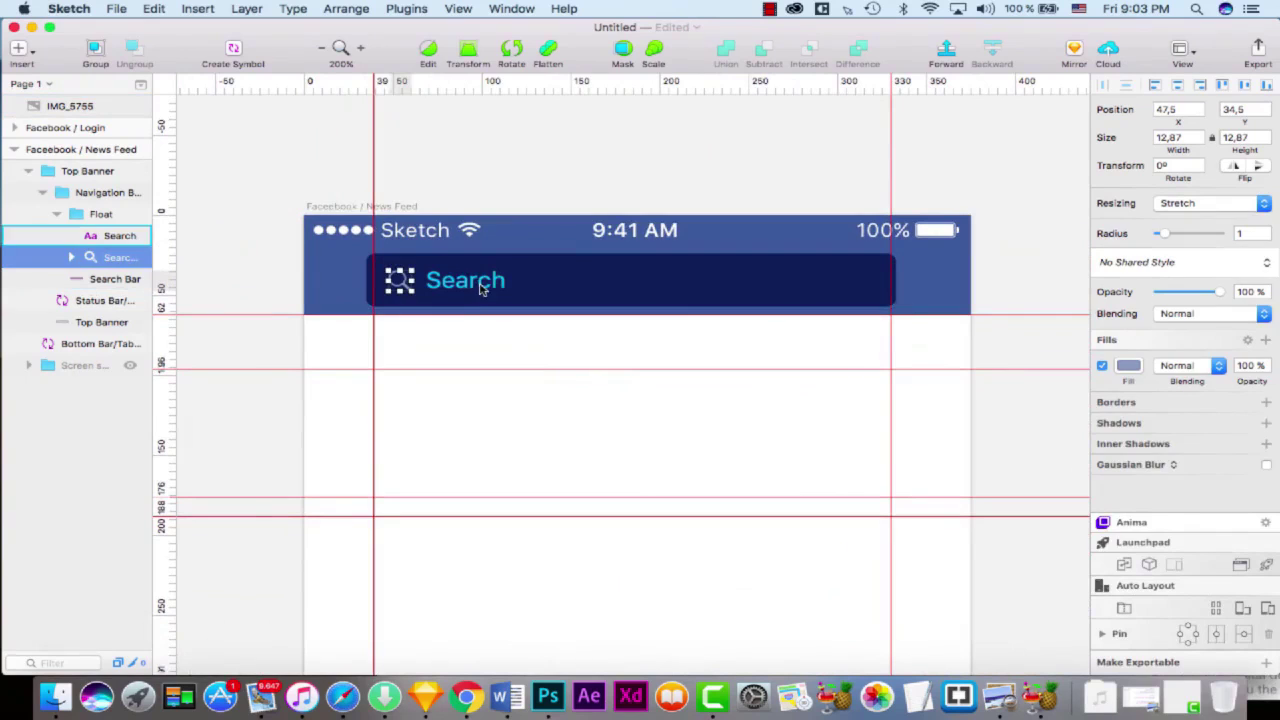
{"action": "left_click", "coordinate": [481, 287]}
{"action": "left_click", "coordinate": [1202, 309]}
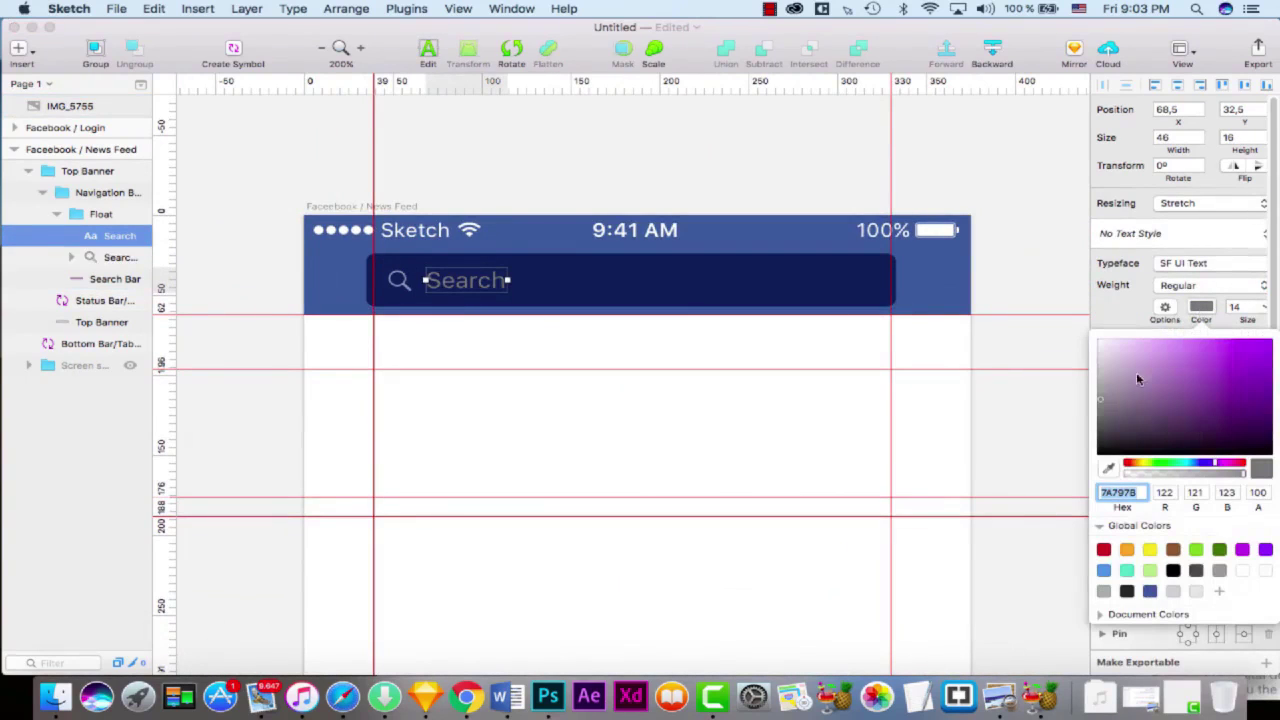
{"action": "left_click", "coordinate": [1109, 469]}
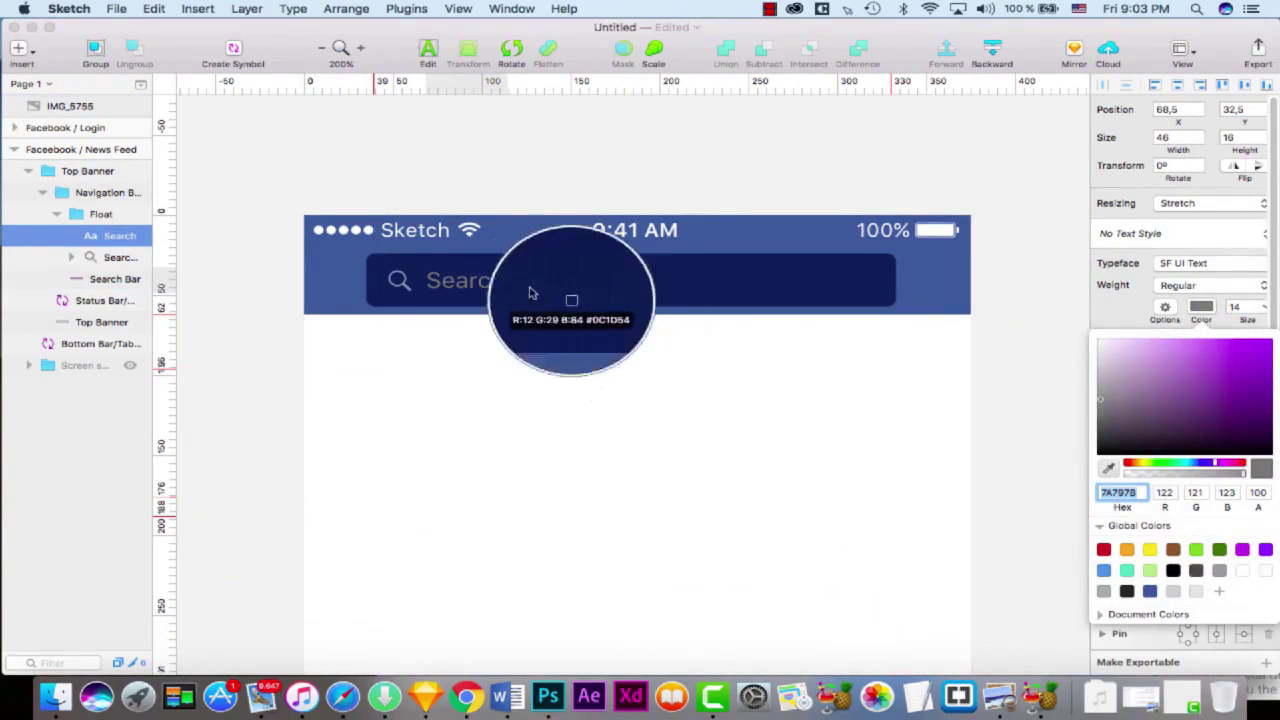
{"action": "left_click", "coordinate": [401, 276]}
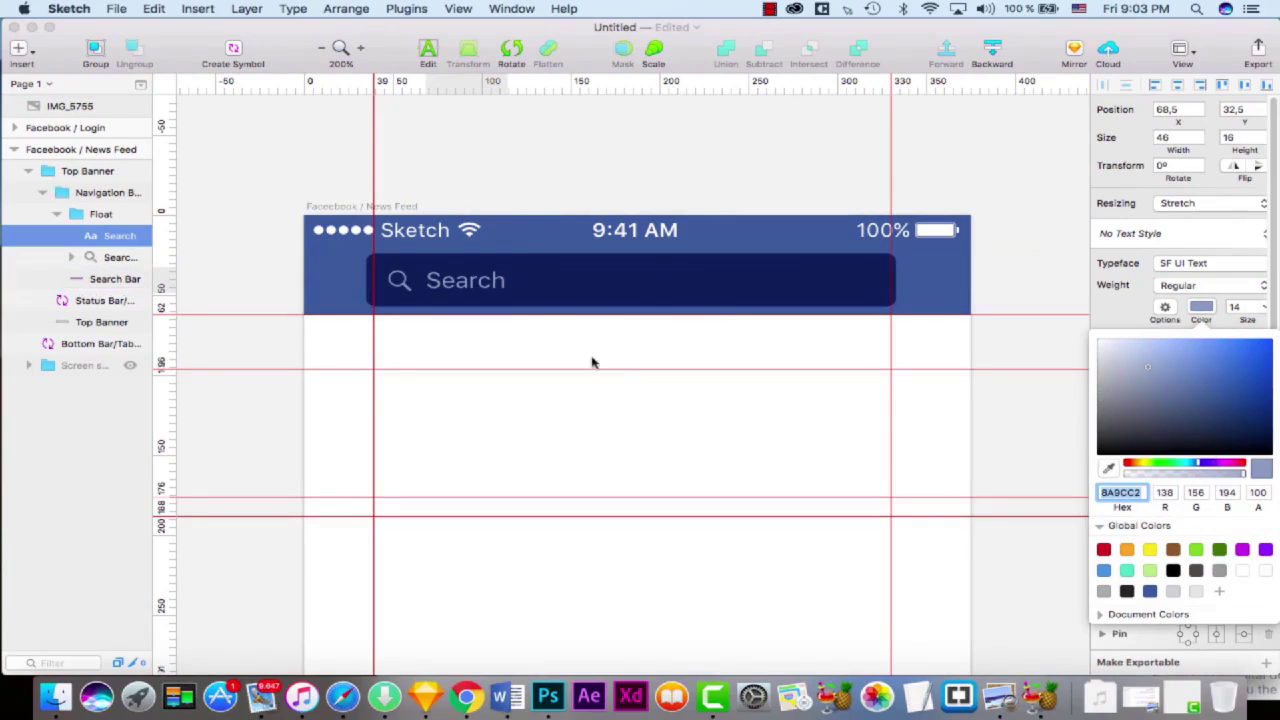
{"action": "left_click", "coordinate": [673, 407]}
- Set the Search Bar's Soft Light fill to 293E6B, sampled from the reference screenshot's search field
{"action": "scroll", "coordinate": [306, 366], "scroll_direction": "right", "scroll_amount": 10}
{"action": "left_click", "coordinate": [280, 291]}
{"action": "scroll", "coordinate": [440, 340], "scroll_direction": "right", "scroll_amount": 2}
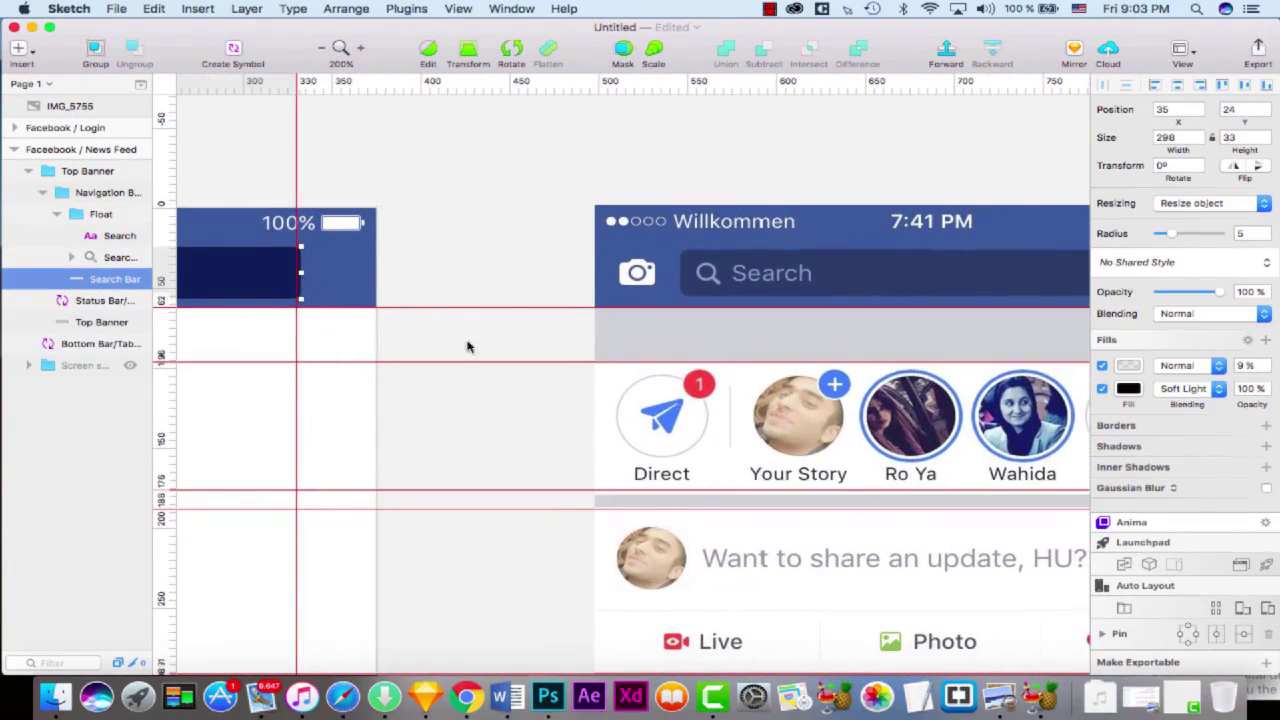
{"action": "left_click", "coordinate": [1133, 390]}
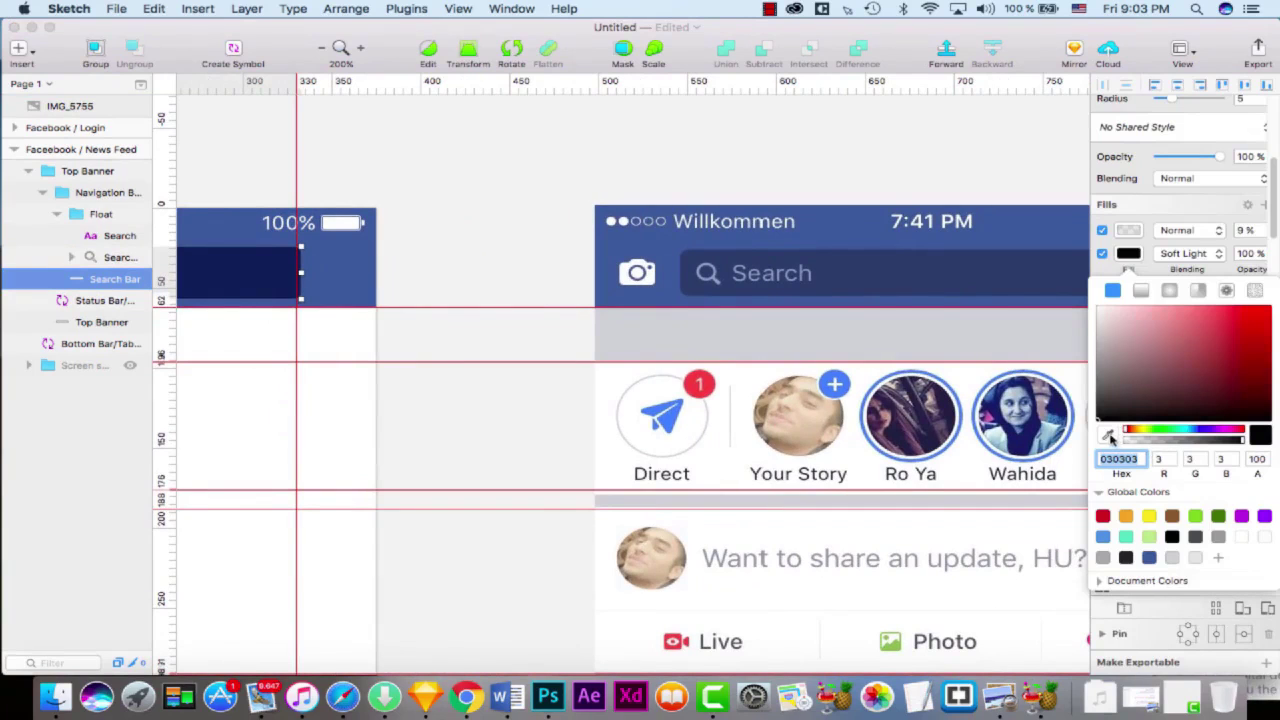
{"action": "left_click", "coordinate": [1108, 437]}
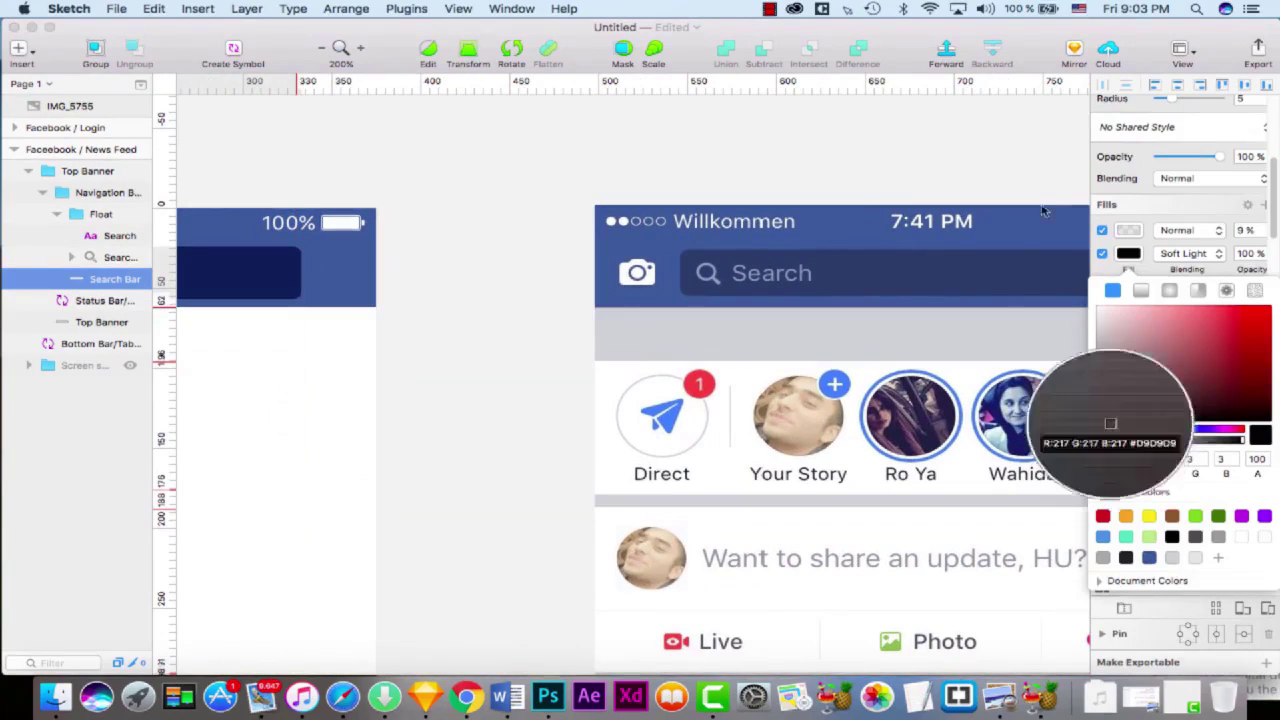
{"action": "left_click", "coordinate": [913, 270]}
- Try a greyer shade for the Search Bar's Soft Light fill and undo that change
{"action": "mouse_move", "coordinate": [1204, 378]}
{"action": "left_mouse_down"}
{"action": "mouse_move", "coordinate": [1147, 390]}
{"action": "mouse_move", "coordinate": [1140, 374]}
{"action": "mouse_move", "coordinate": [1148, 382]}
{"action": "left_mouse_up"}
{"action": "left_click", "coordinate": [617, 412]}
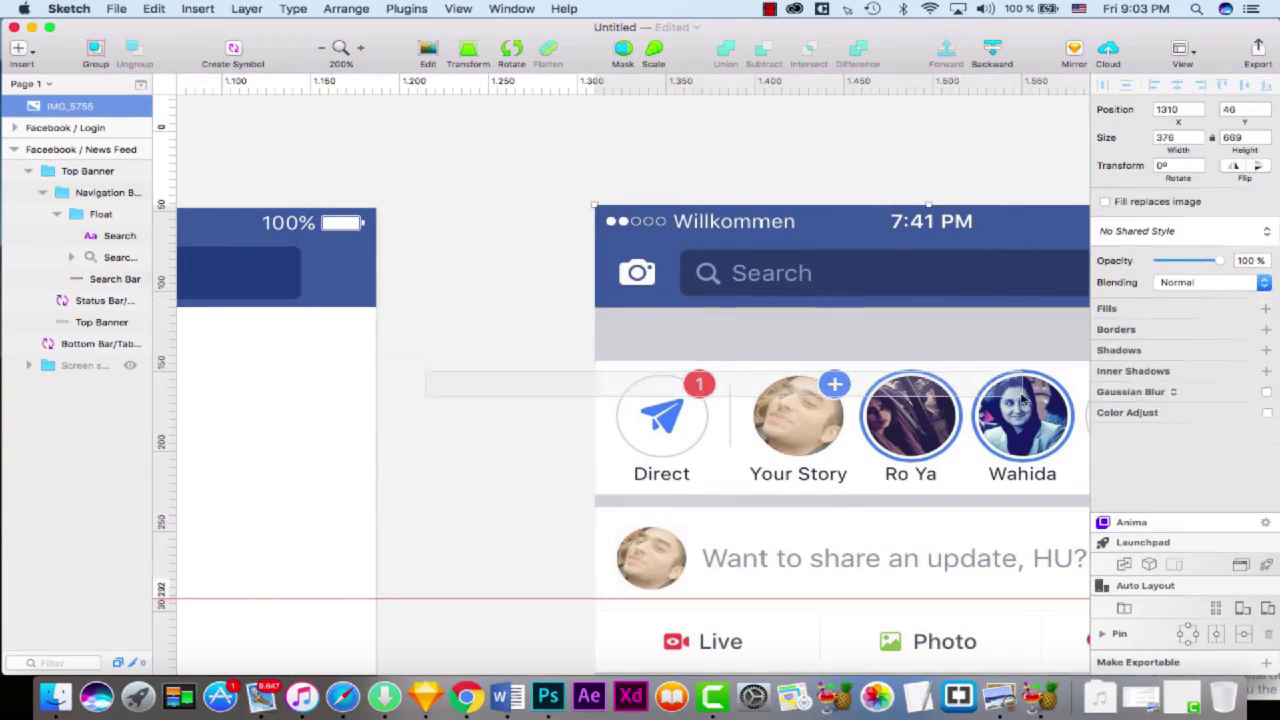
{"action": "key", "text": "super+z"}
{"action": "left_click_drag", "start_coordinate": [386, 370], "coordinate": [940, 373]}
{"action": "scroll", "coordinate": [914, 380], "scroll_direction": "right", "scroll_amount": 2}
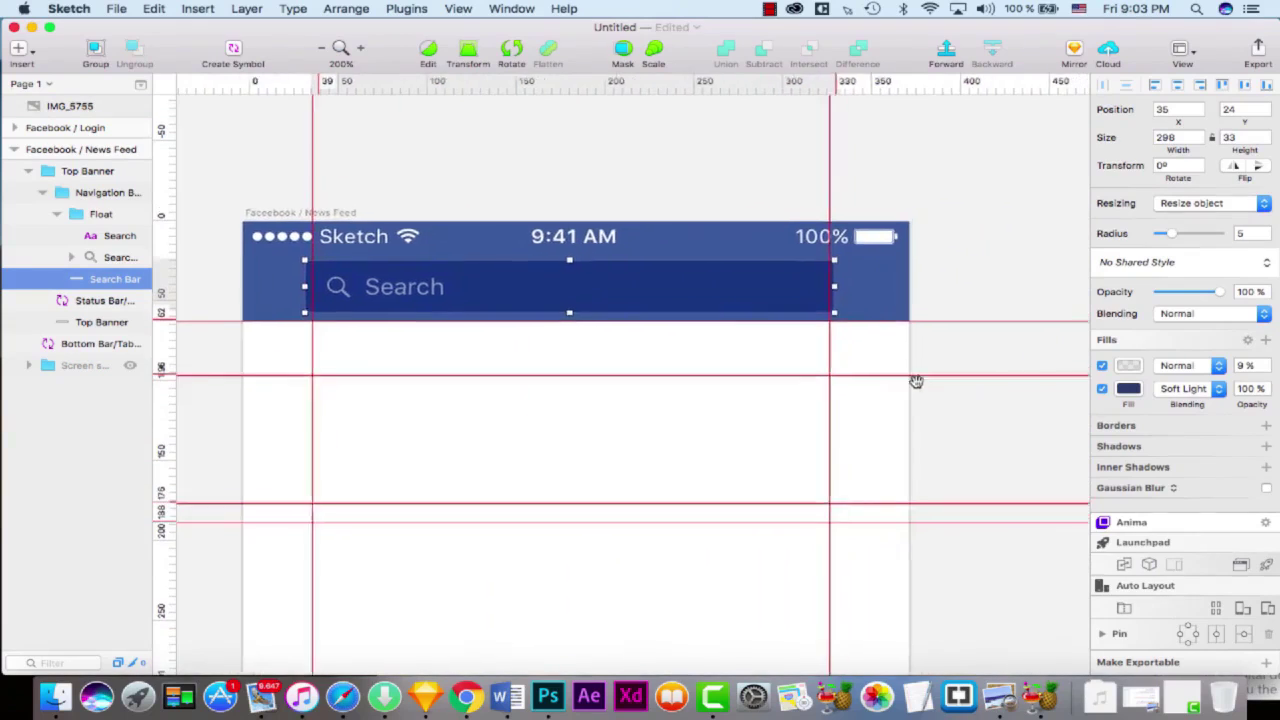
- Change the Search Bar's Soft Light fill to a dark grey, about 44464A, to match the reference search field
{"action": "left_click", "coordinate": [963, 406]}
{"action": "key", "text": "super+minus"}
{"action": "left_click_drag", "start_coordinate": [906, 378], "coordinate": [732, 360]}
{"action": "left_click", "coordinate": [640, 386]}
{"action": "left_click", "coordinate": [437, 318], "text": "super"}
{"action": "left_click_drag", "start_coordinate": [424, 308], "coordinate": [427, 306]}
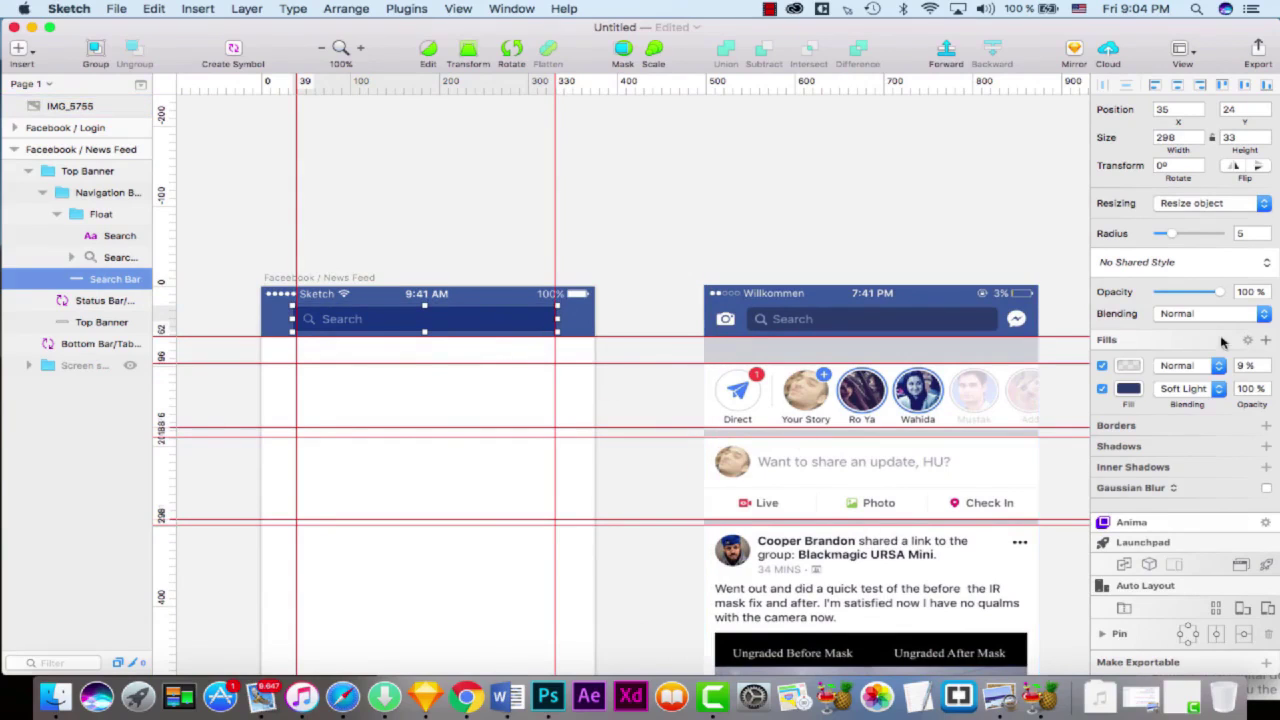
{"action": "left_click", "coordinate": [1102, 366]}
{"action": "left_click", "coordinate": [1102, 366]}
{"action": "left_click", "coordinate": [1130, 391]}
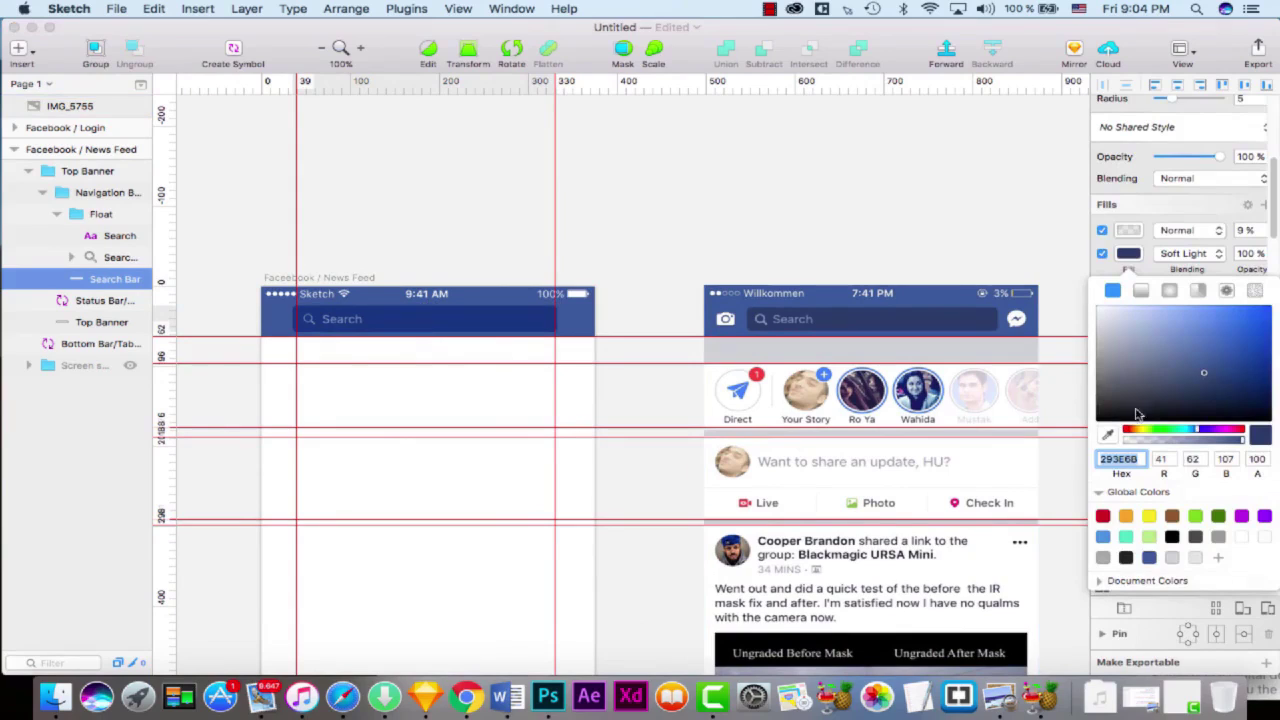
{"action": "left_click_drag", "start_coordinate": [1122, 391], "coordinate": [1110, 392]}
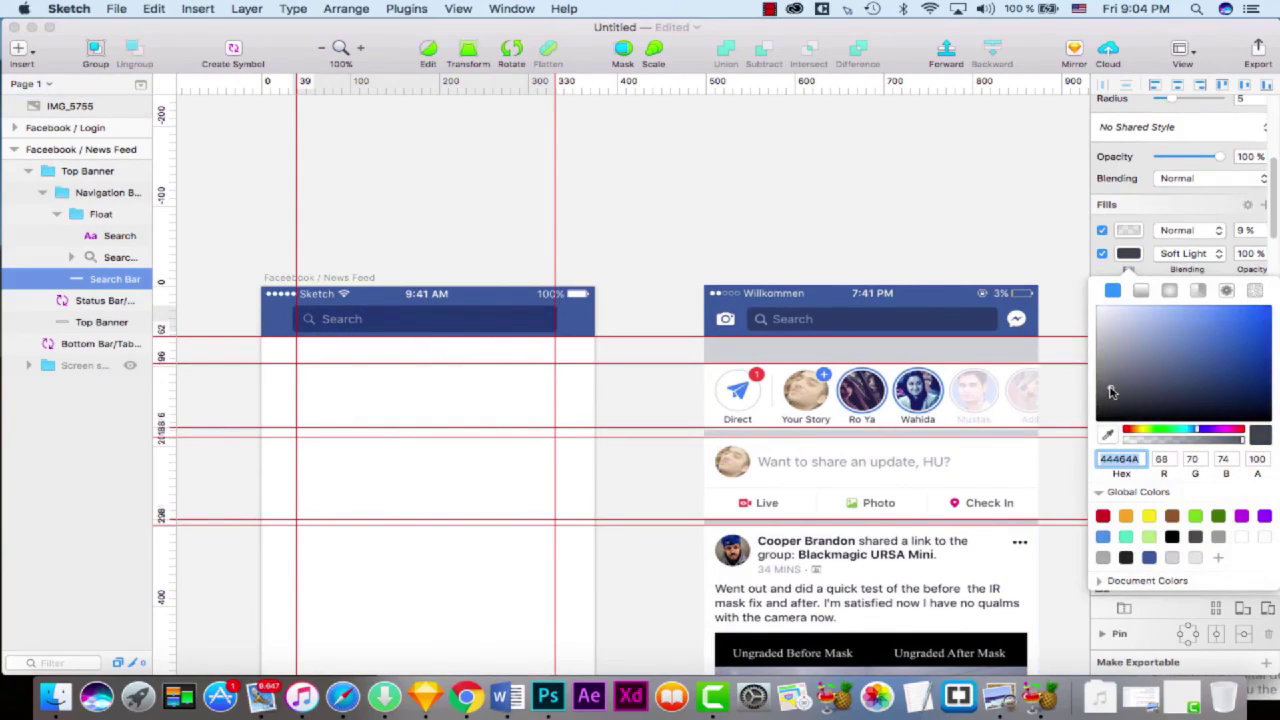
{"action": "left_click", "coordinate": [646, 445]}
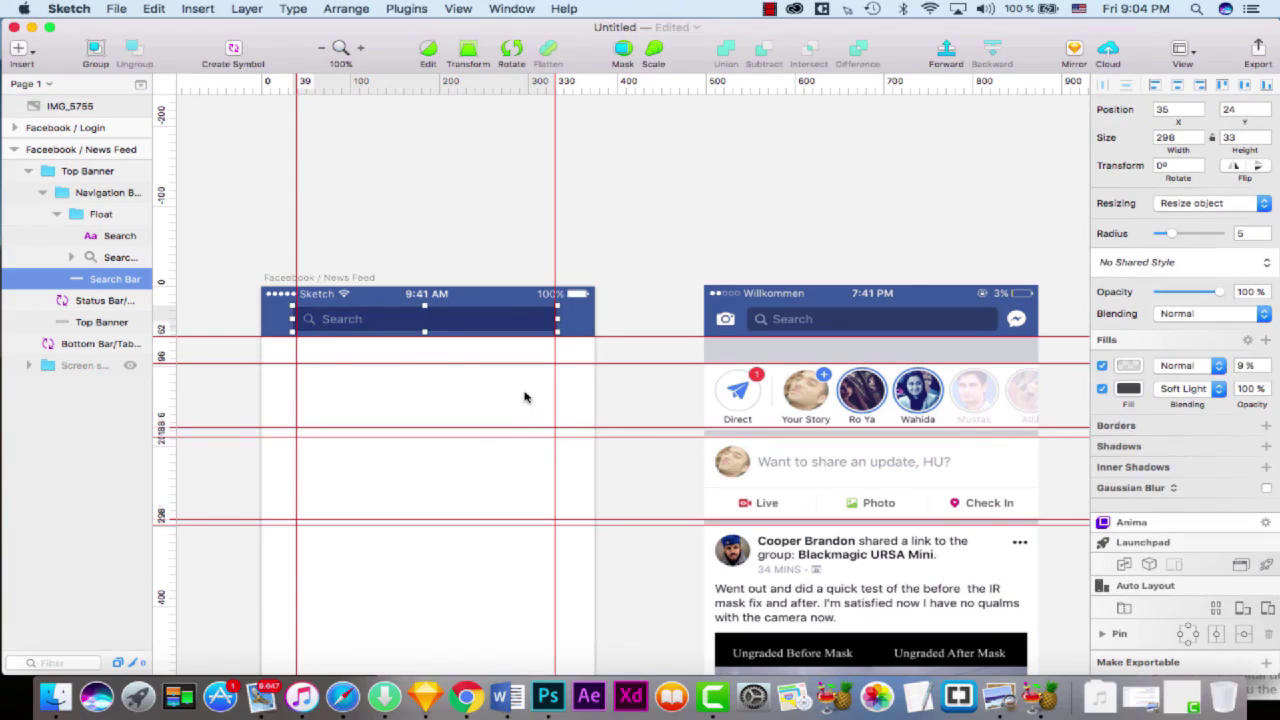
{"action": "left_click", "coordinate": [553, 410]}
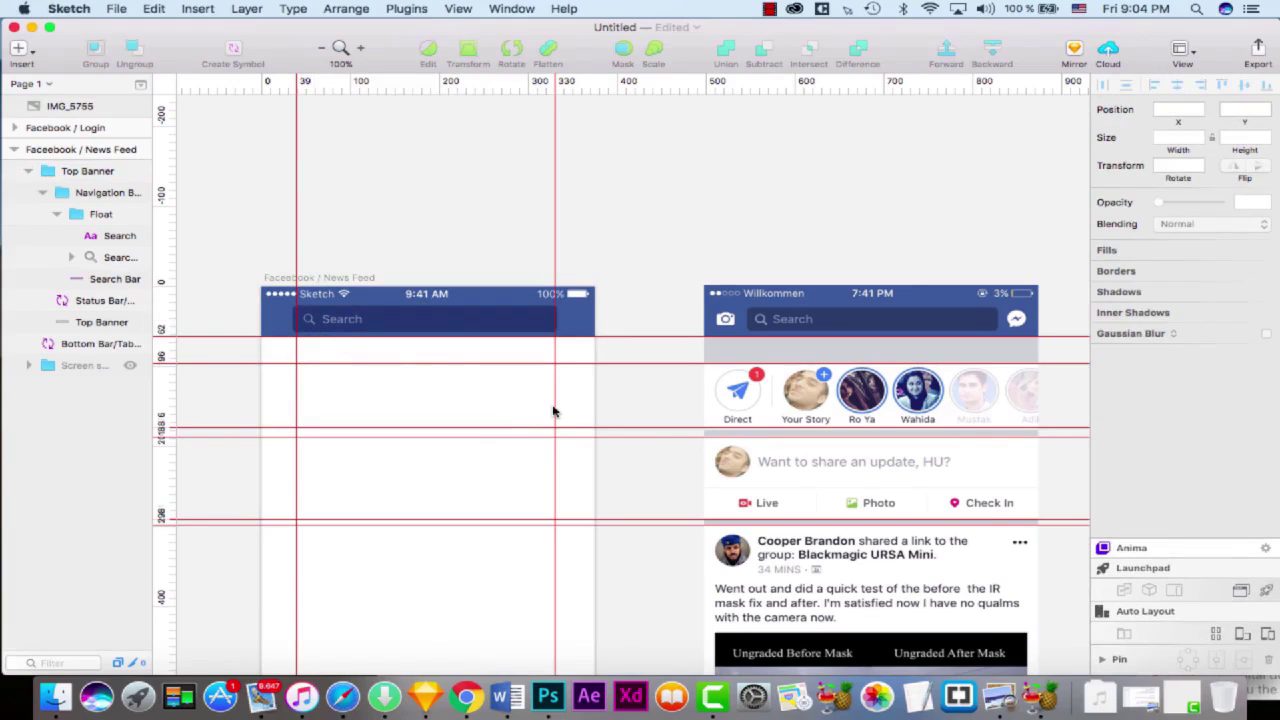
- Collapse the Top Banner group in the layer list, with the reference's camera icon in close view
{"action": "scroll", "coordinate": [628, 302], "scroll_direction": "right", "scroll_amount": 3}
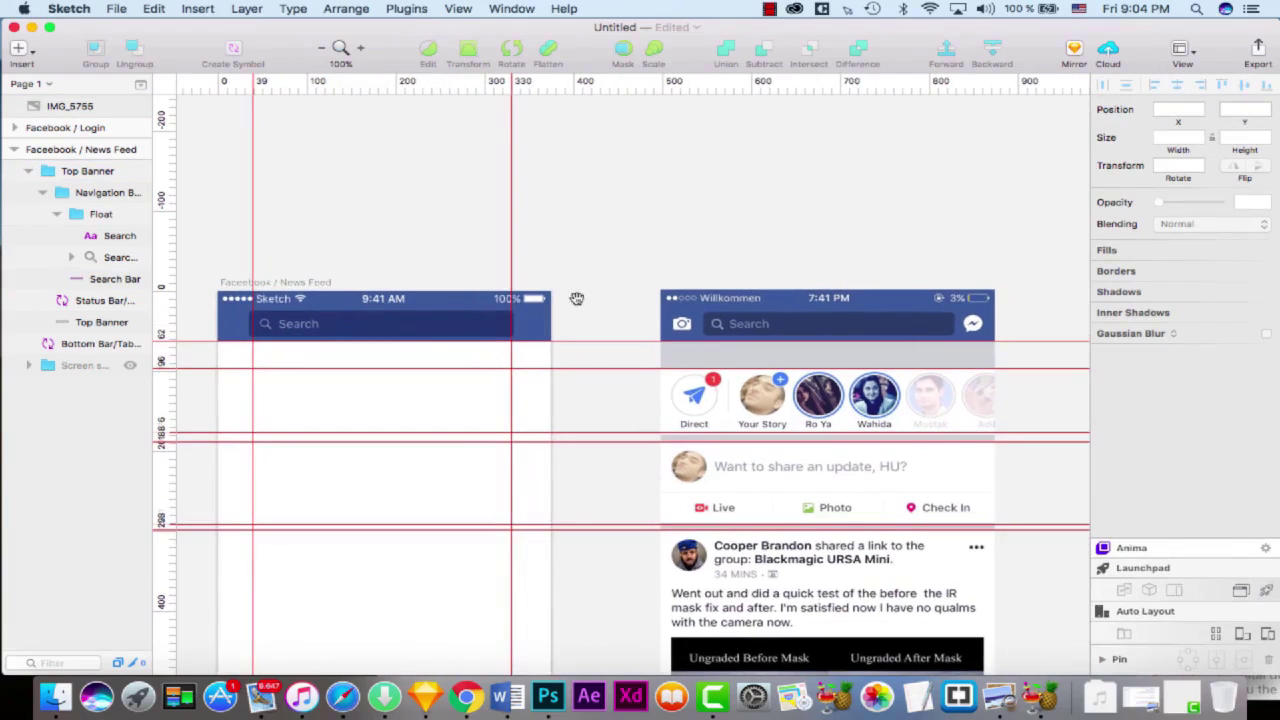
{"action": "key", "text": "super+plus"}
{"action": "key", "text": "super+plus"}
{"action": "key", "text": "super+plus"}
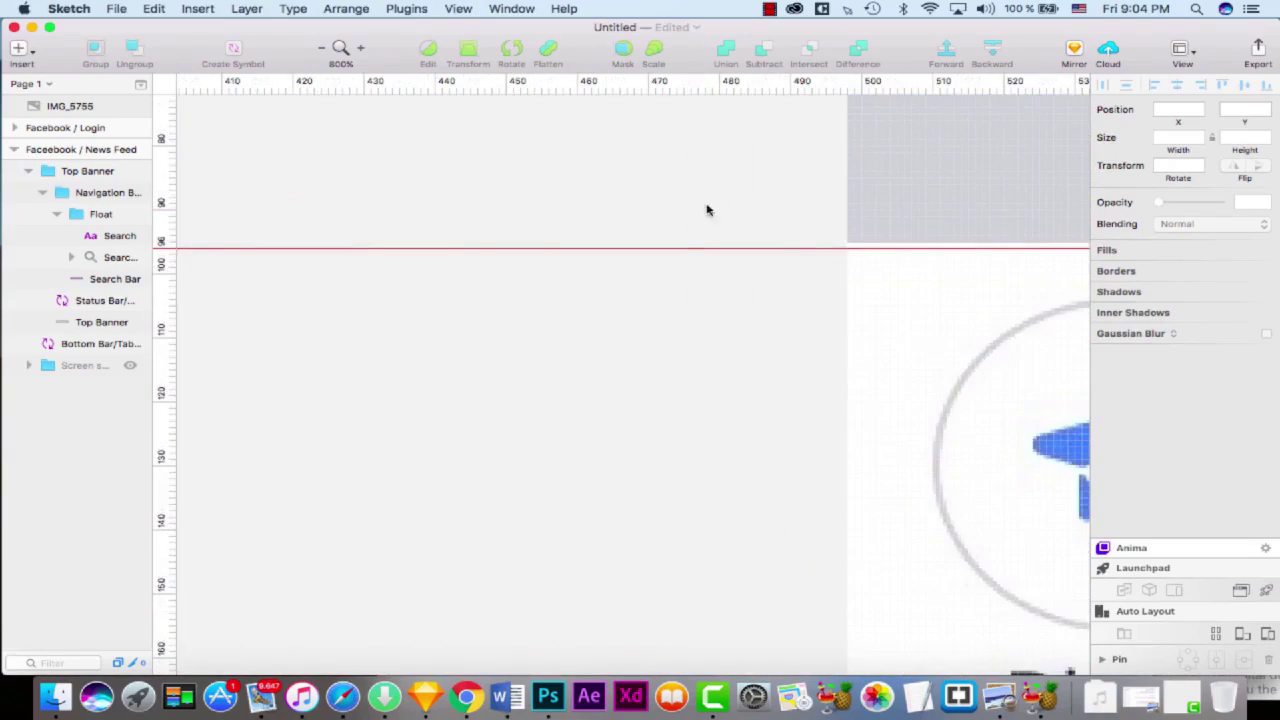
{"action": "left_click_drag", "start_coordinate": [689, 249], "coordinate": [349, 446]}
{"action": "left_click_drag", "start_coordinate": [753, 252], "coordinate": [517, 428]}
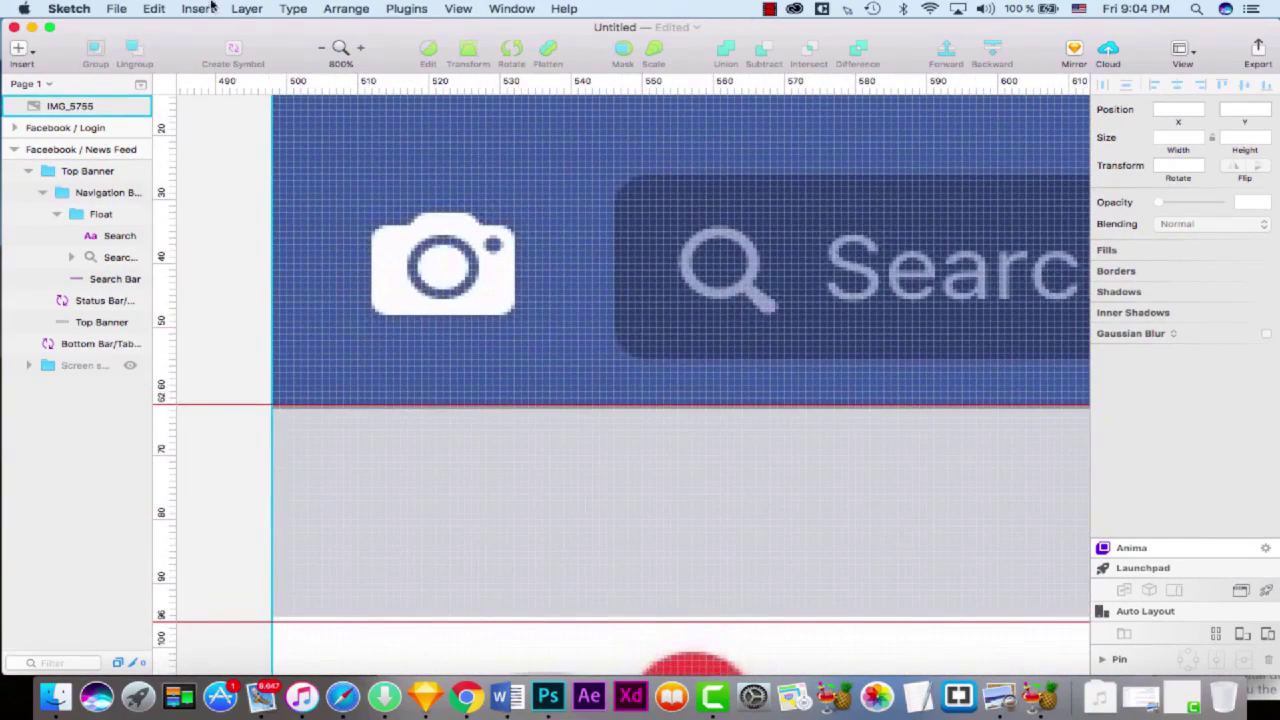
{"action": "left_click", "coordinate": [27, 172]}
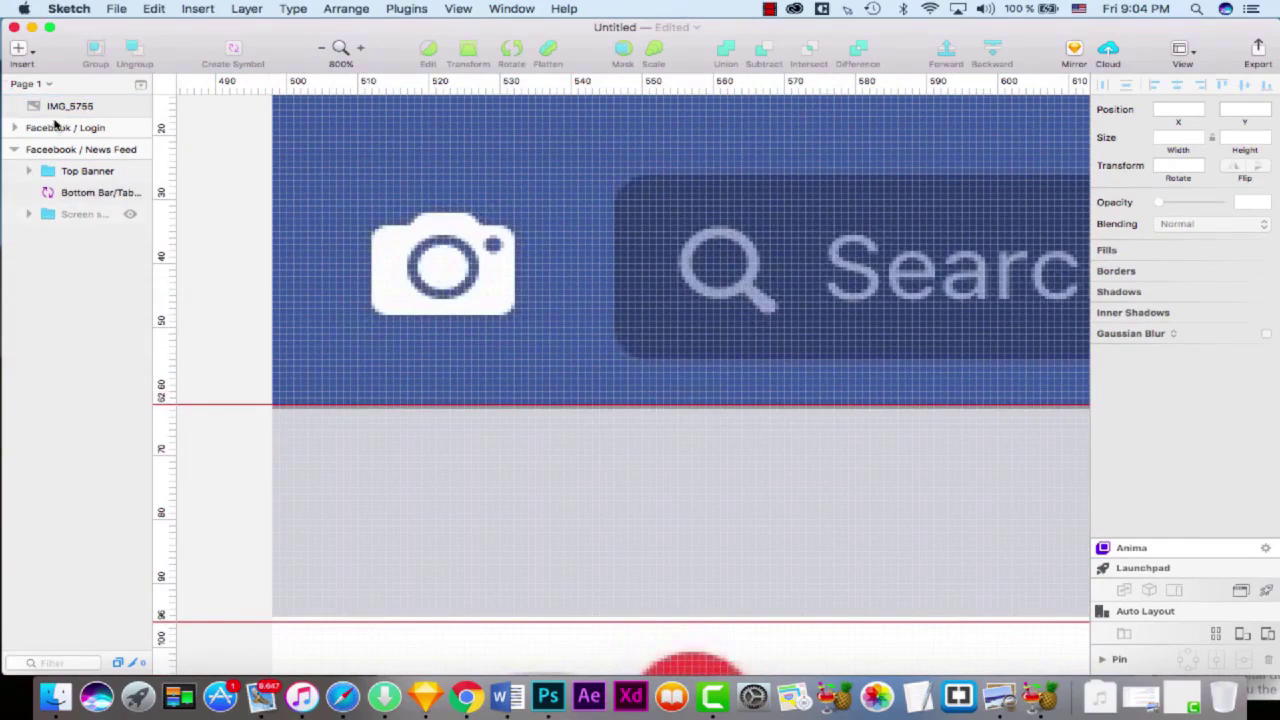
- Draw a rounded rectangle about 20 × 14 over the body of the camera icon in the reference screenshot
{"action": "left_click", "coordinate": [18, 48]}
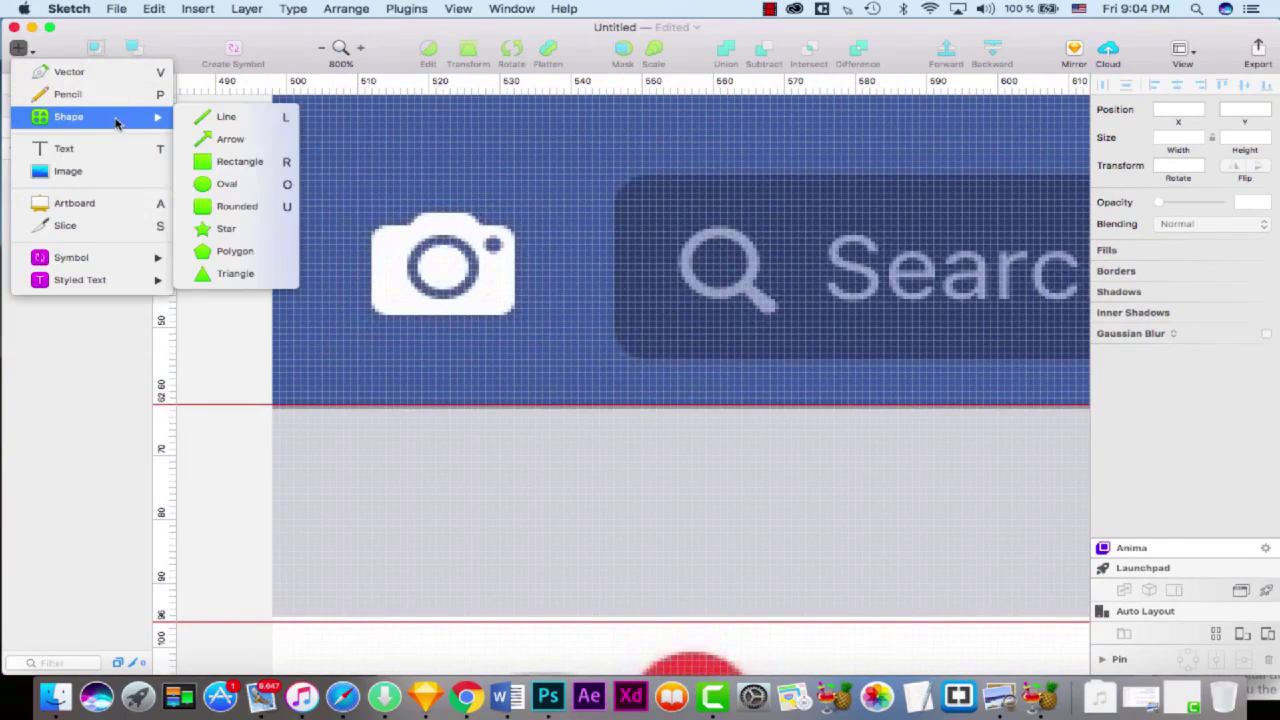
{"action": "mouse_move", "coordinate": [145, 118]}
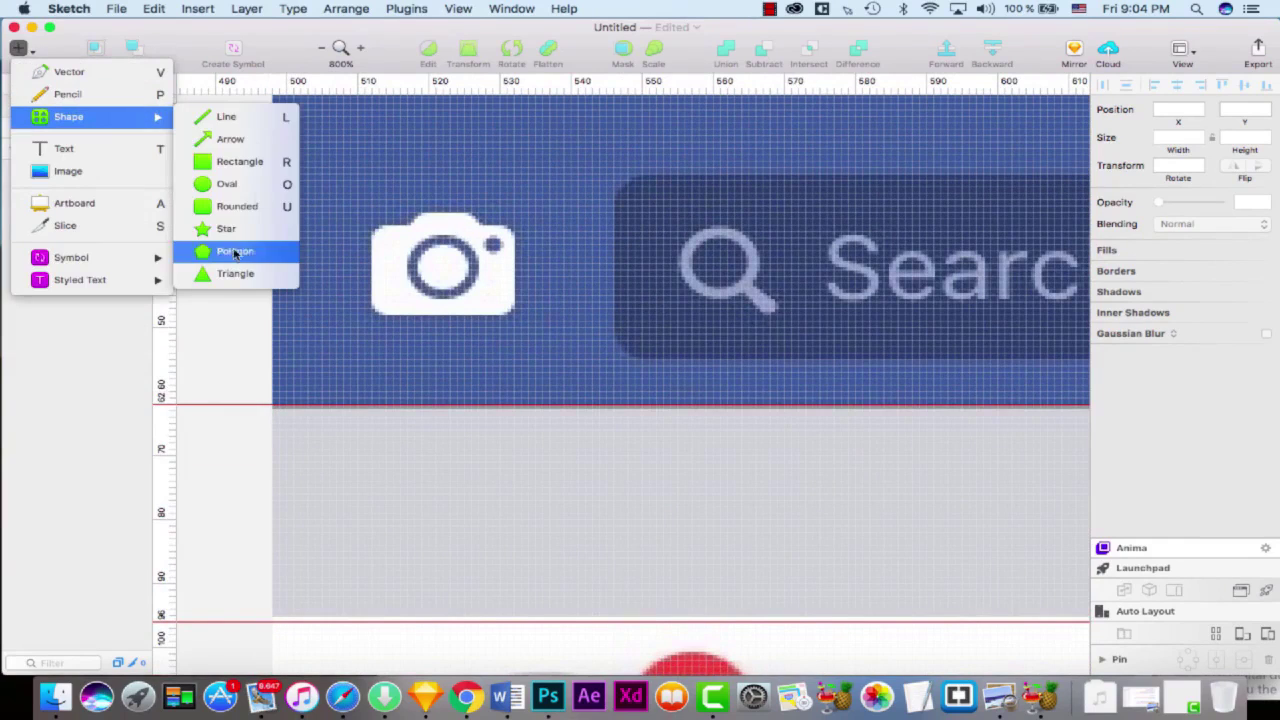
{"action": "left_click", "coordinate": [240, 161]}
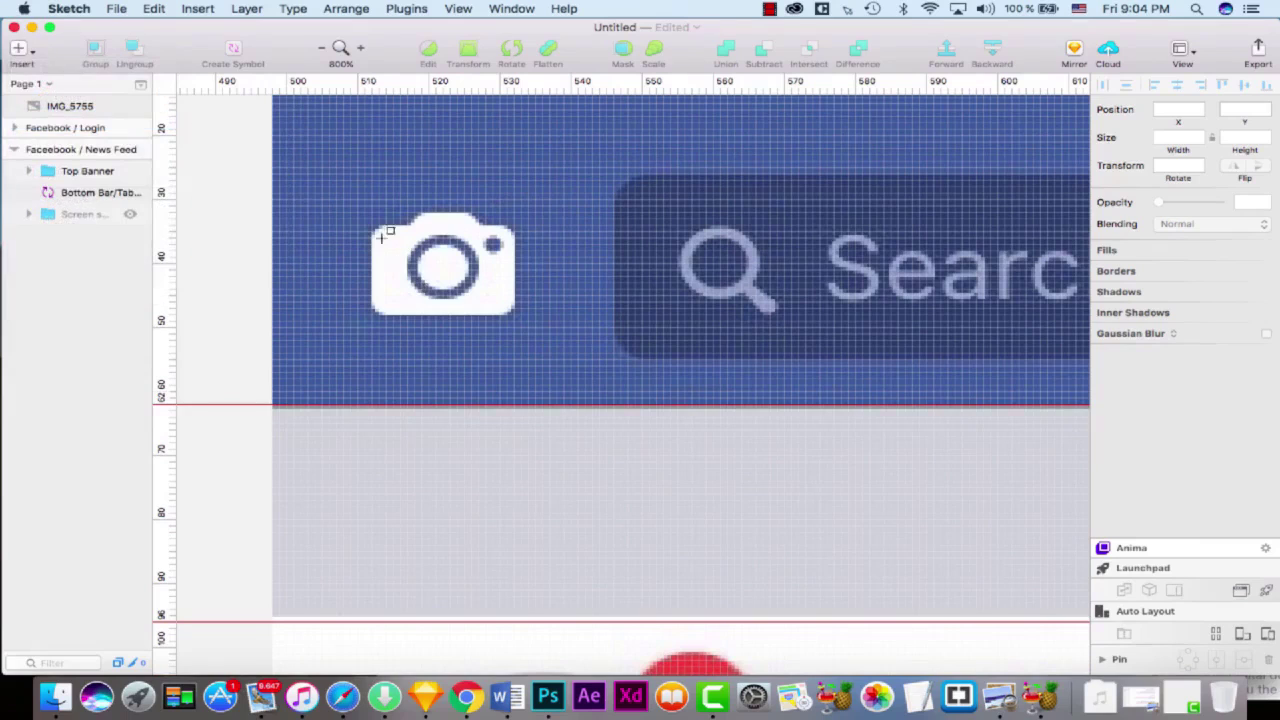
{"action": "left_click", "coordinate": [18, 48]}
{"action": "mouse_move", "coordinate": [110, 117]}
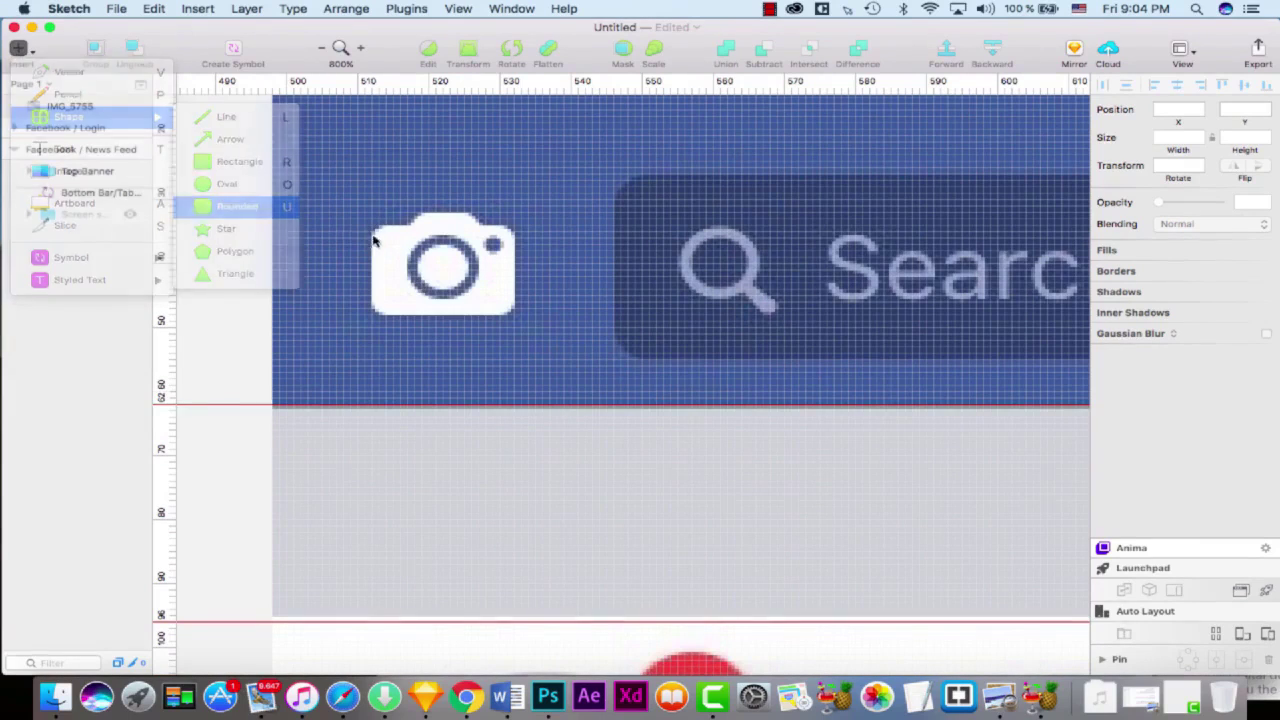
{"action": "left_click", "coordinate": [242, 207]}
{"action": "left_click_drag", "start_coordinate": [372, 215], "coordinate": [516, 312]}
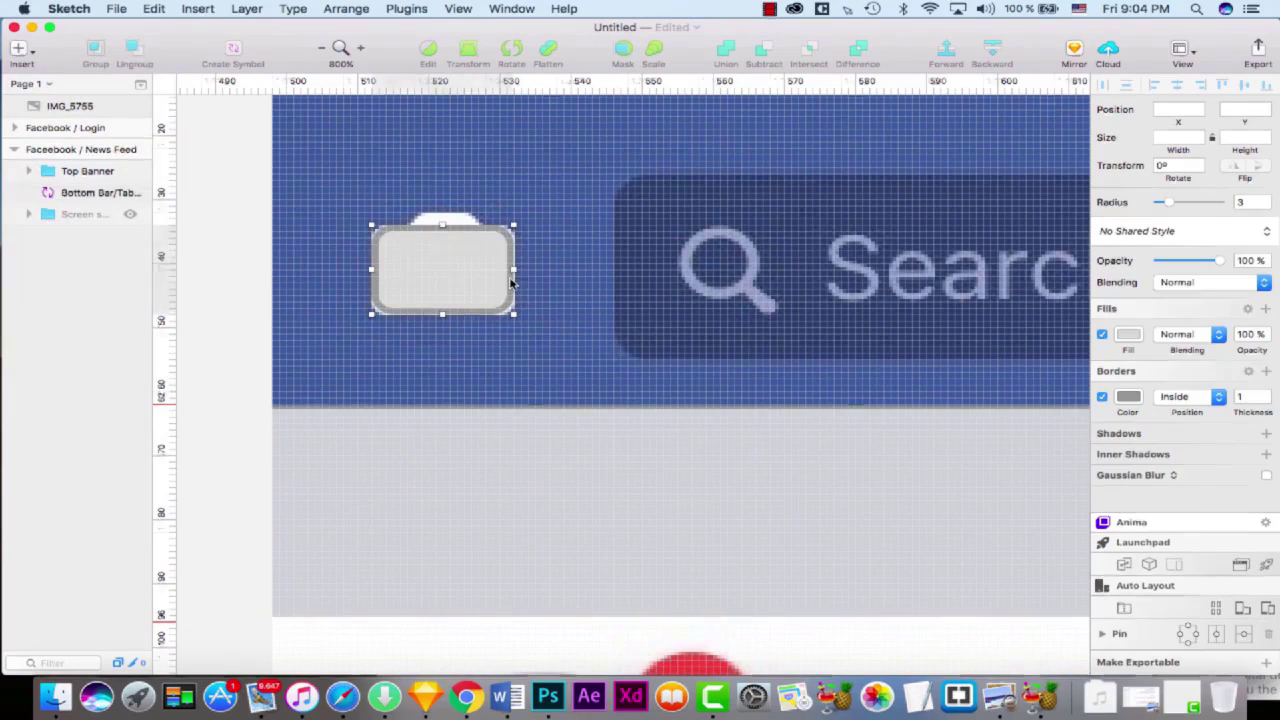
- Turn off the rounded rectangle's border and lower its fill opacity to 84%
{"action": "left_click", "coordinate": [1102, 396]}
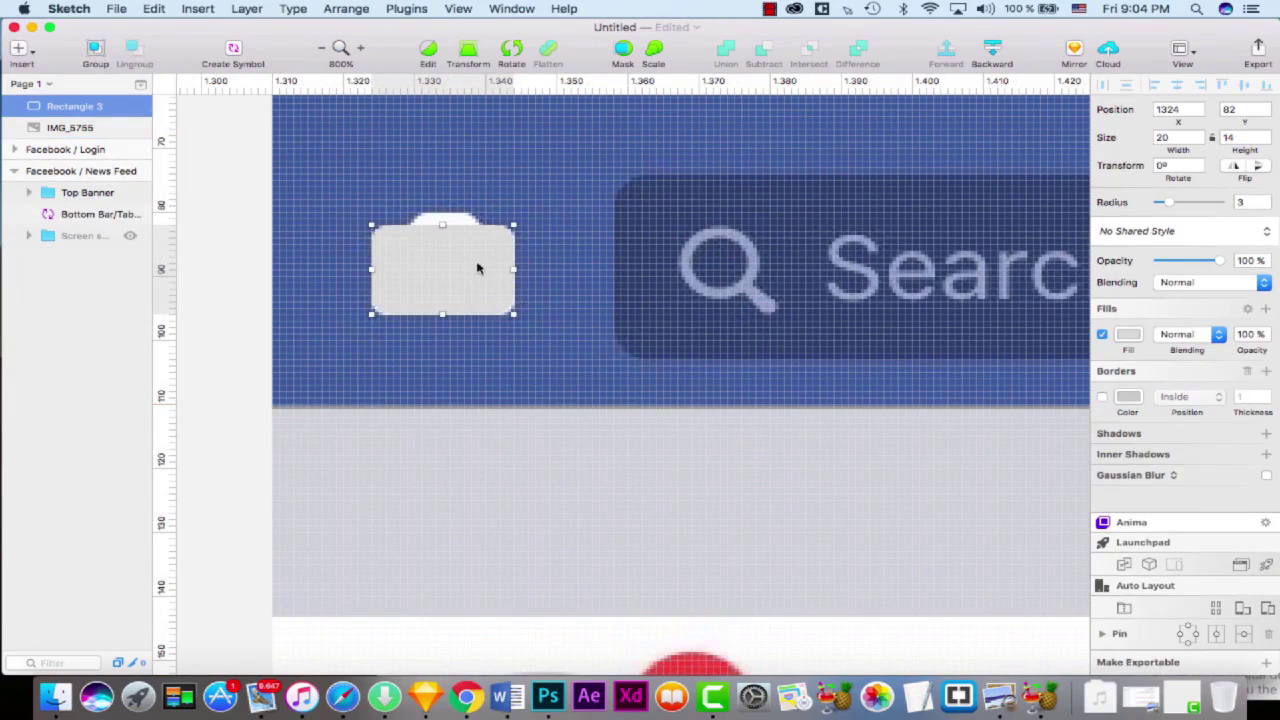
{"action": "left_click", "coordinate": [1266, 340]}
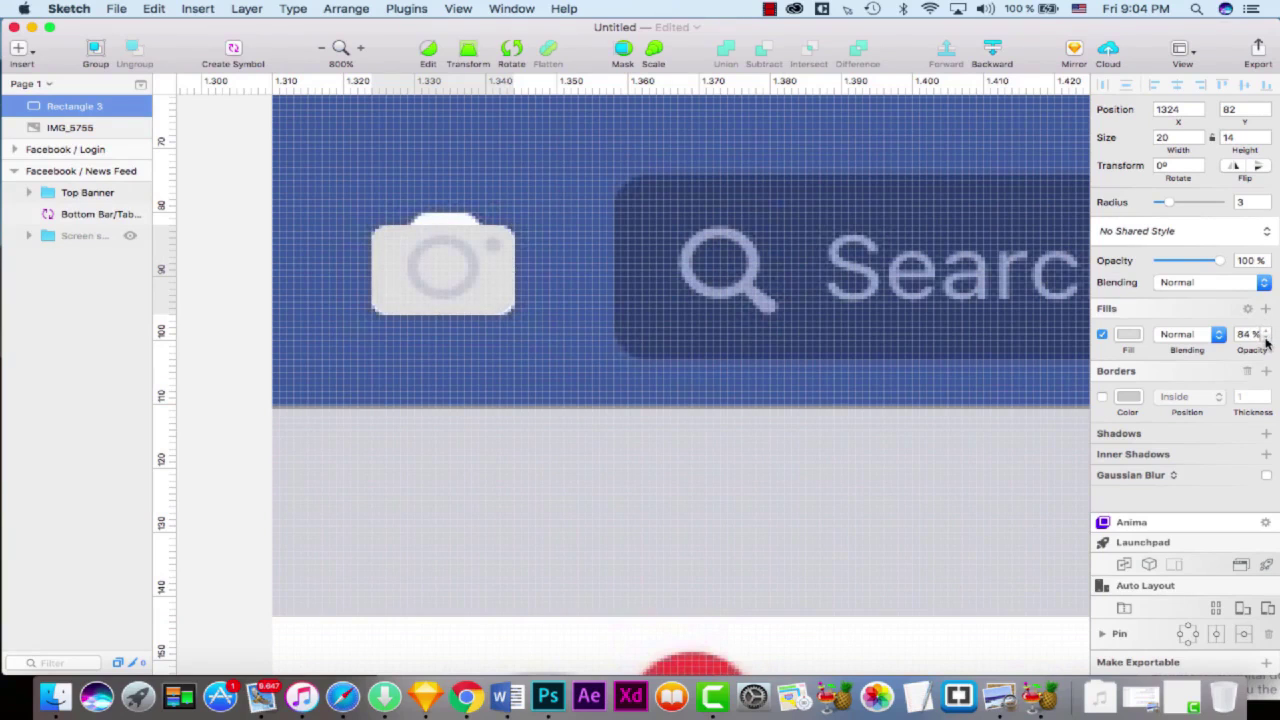
- Lower the rounded rectangle's fill opacity to 77% and change its fill colour to white, FFFFFF
{"action": "left_click", "coordinate": [1266, 342]}
{"action": "left_click", "coordinate": [1128, 334]}
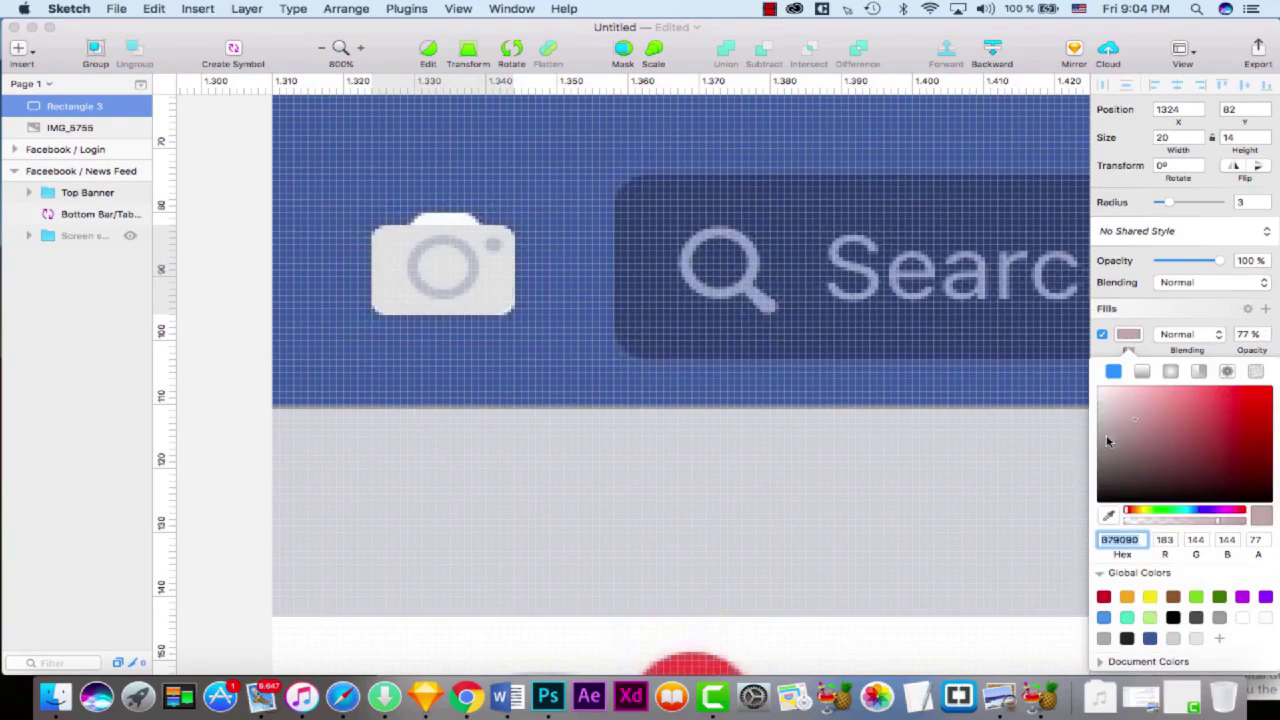
{"action": "left_click", "coordinate": [476, 258]}
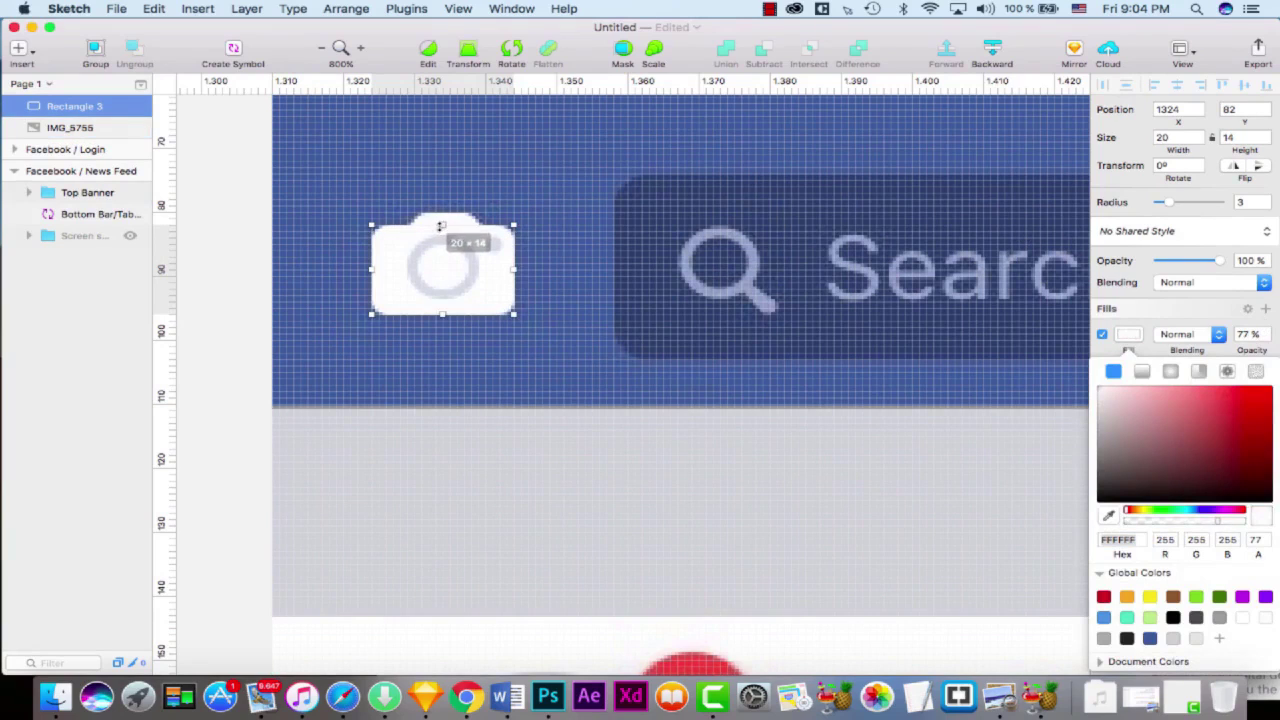
- Add four points along the white rectangle's upper edge and raise the inner two to Y 80, forming the camera's top bump
{"action": "left_click", "coordinate": [428, 52]}
{"action": "left_click", "coordinate": [417, 225]}
{"action": "left_click", "coordinate": [425, 226]}
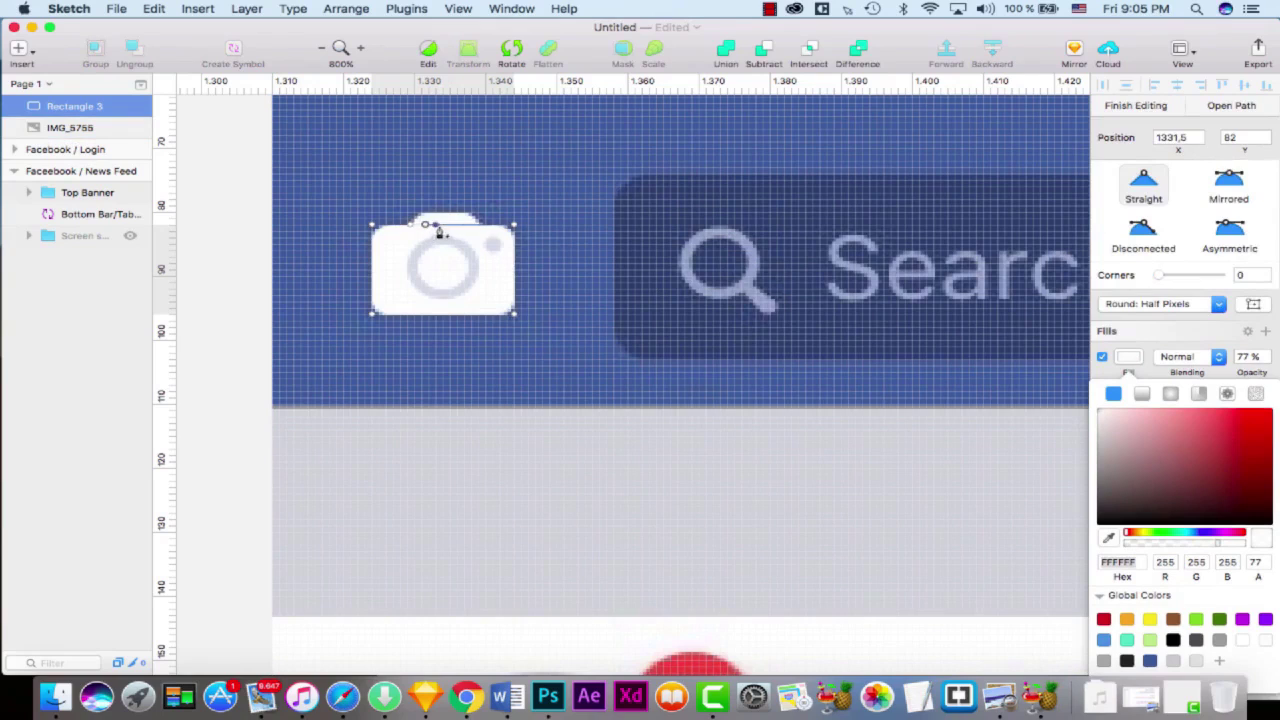
{"action": "left_click", "coordinate": [461, 226]}
{"action": "left_click", "coordinate": [425, 226], "text": "shift"}
{"action": "key", "text": "shift+Up"}
{"action": "key", "text": "Down"}
{"action": "key", "text": "Down"}
{"action": "key", "text": "Down"}
{"action": "key", "text": "Down"}
{"action": "key", "text": "Down"}
{"action": "key", "text": "Down"}
{"action": "key", "text": "Down"}
{"action": "key", "text": "Down"}
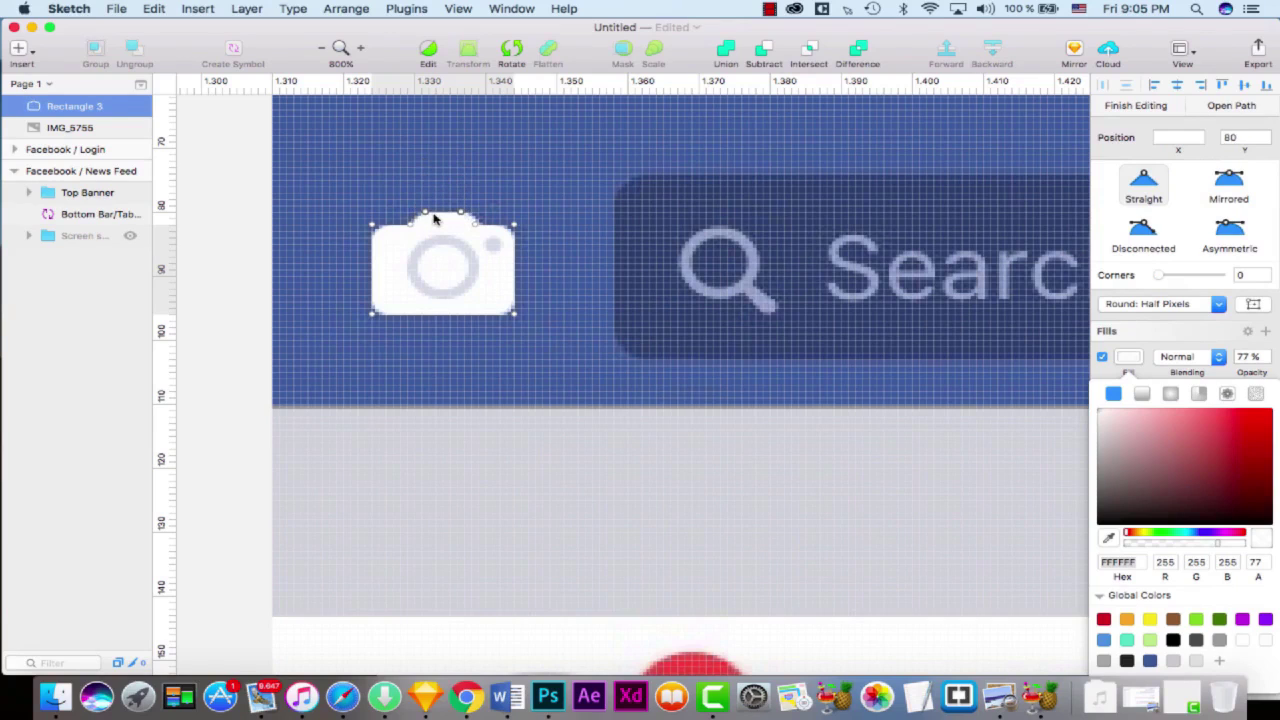
- Shift the bump's two right-hand points about 1 px to the right to match the reference camera and finish editing the shape
{"action": "left_click", "coordinate": [482, 210]}
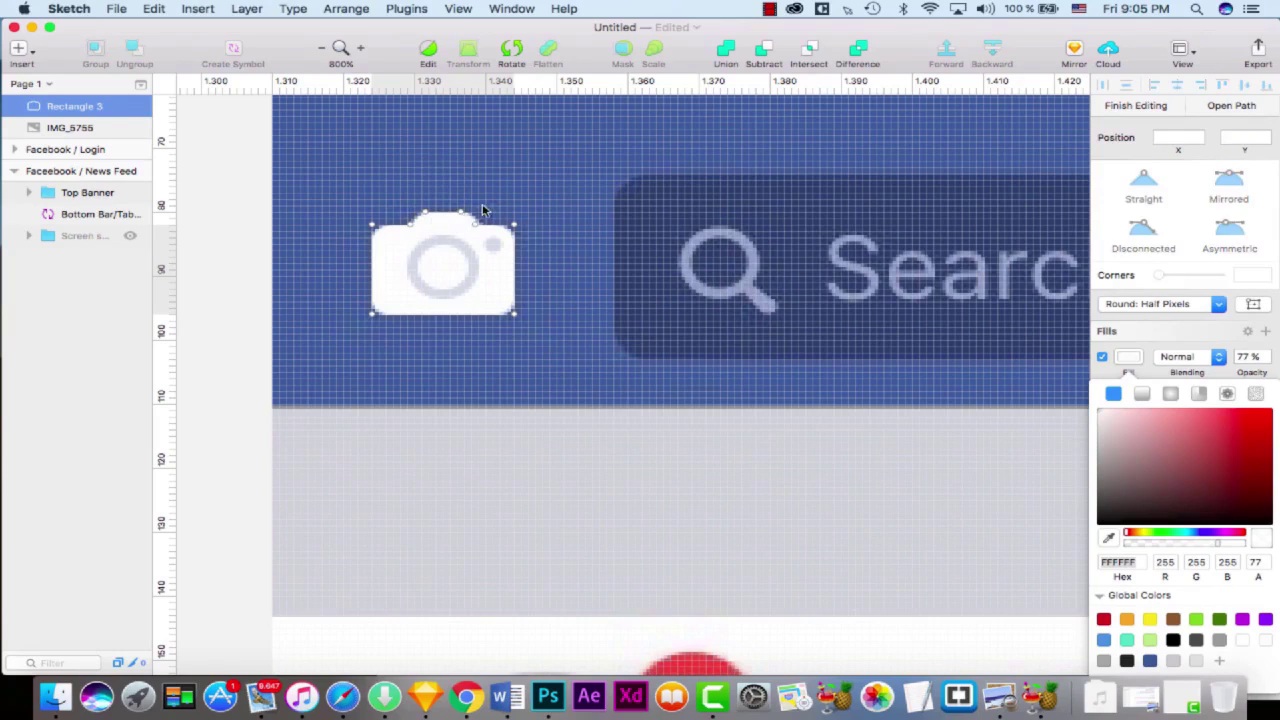
{"action": "left_click", "coordinate": [464, 214]}
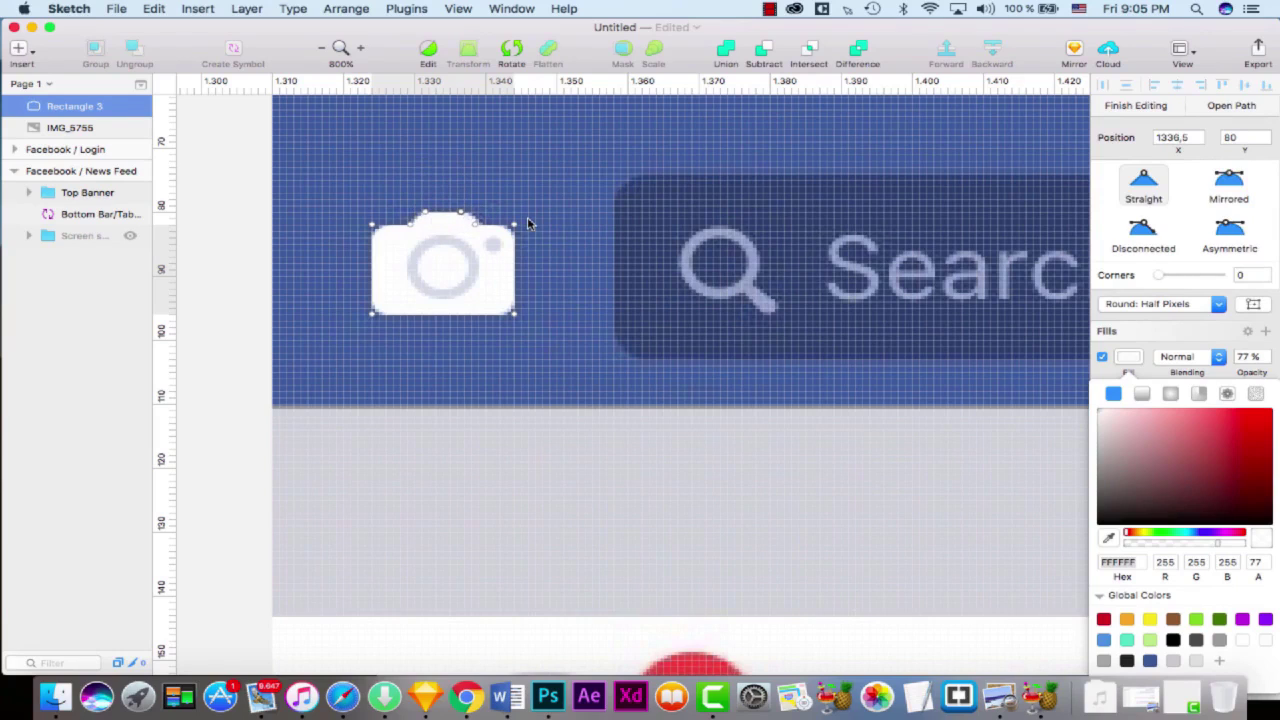
{"action": "left_click", "coordinate": [588, 245]}
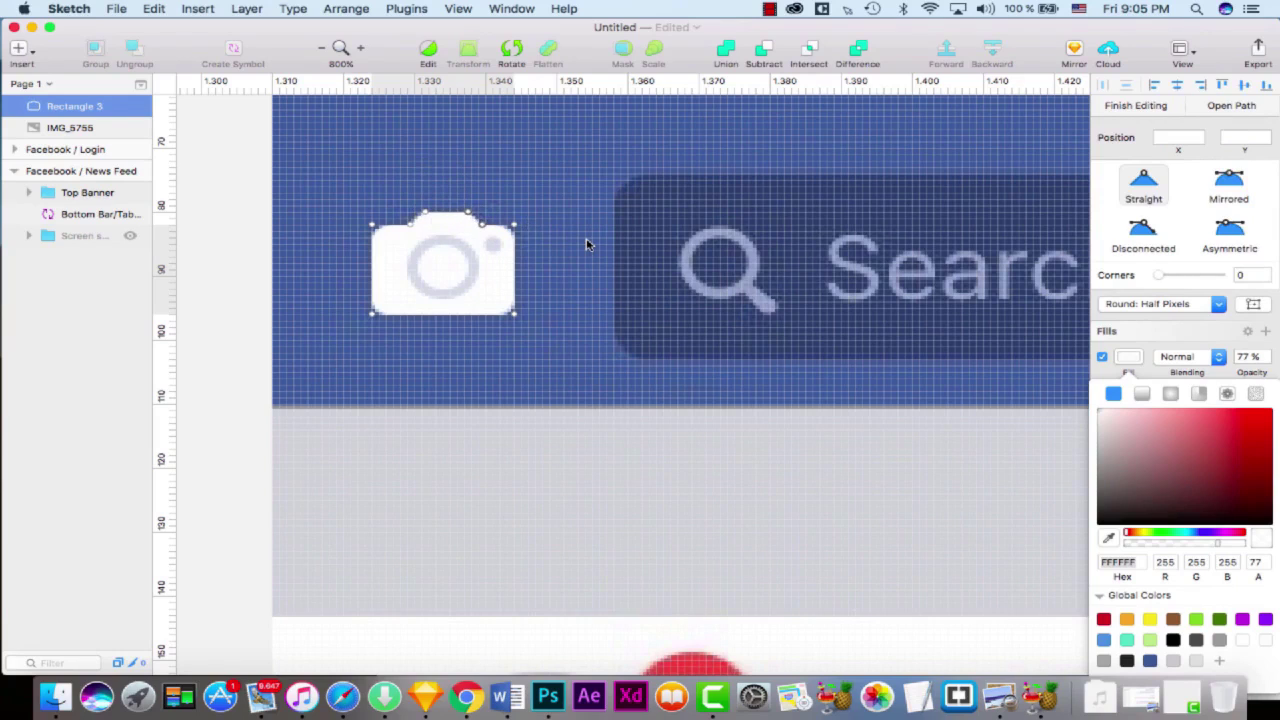
{"action": "key", "text": "Escape"}
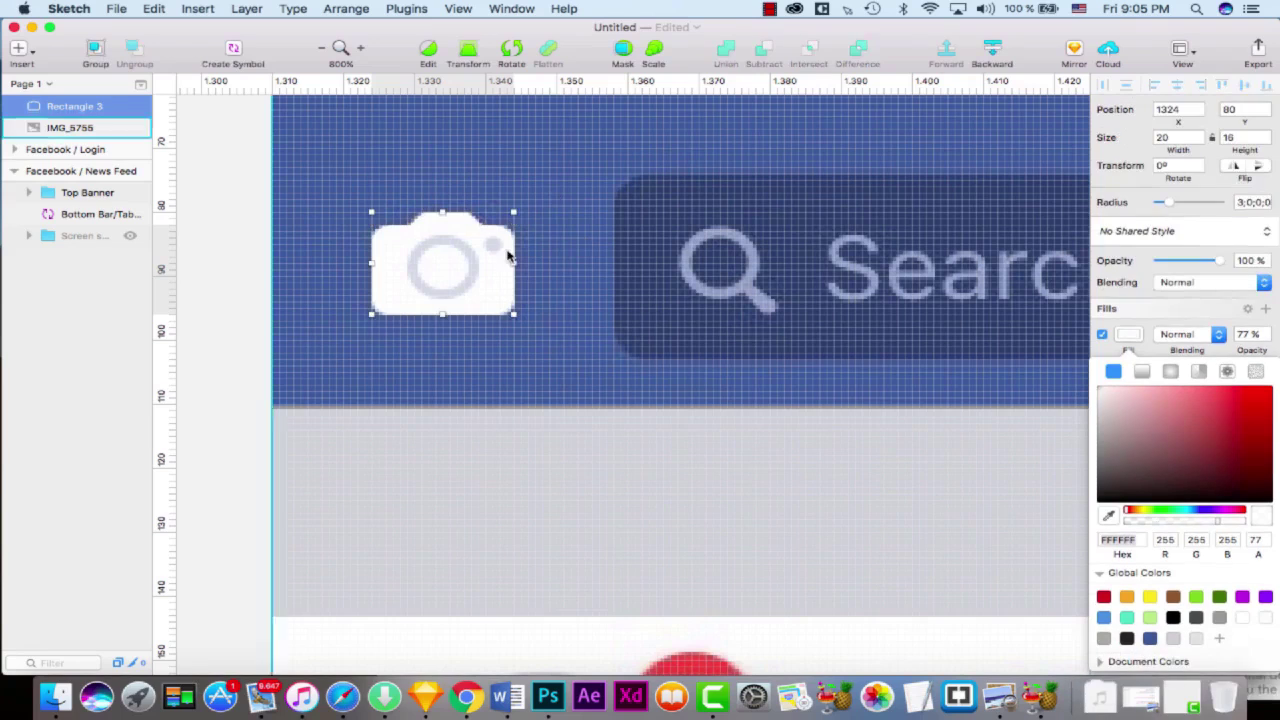
{"action": "left_click", "coordinate": [558, 257]}
{"action": "left_click", "coordinate": [478, 274]}
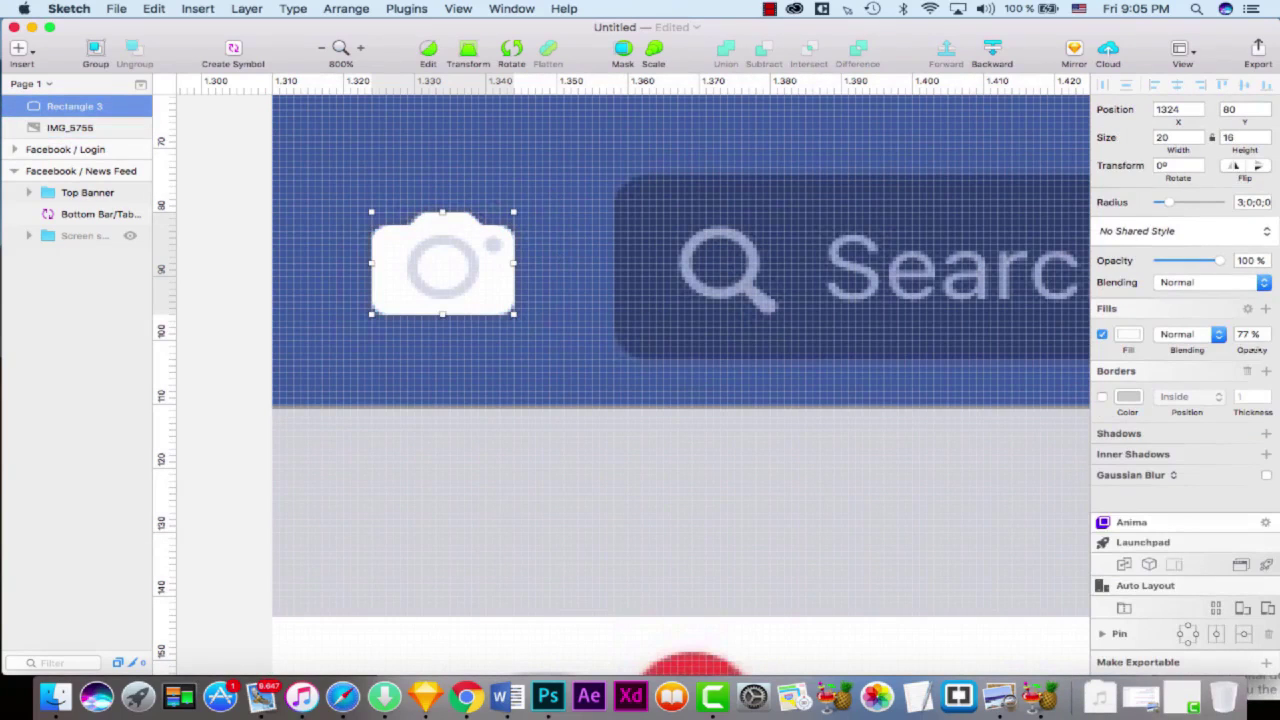
- Raise the camera body's fill opacity to 100% and toggle the fill off and on to compare it with the reference
{"action": "left_click", "coordinate": [1265, 333]}
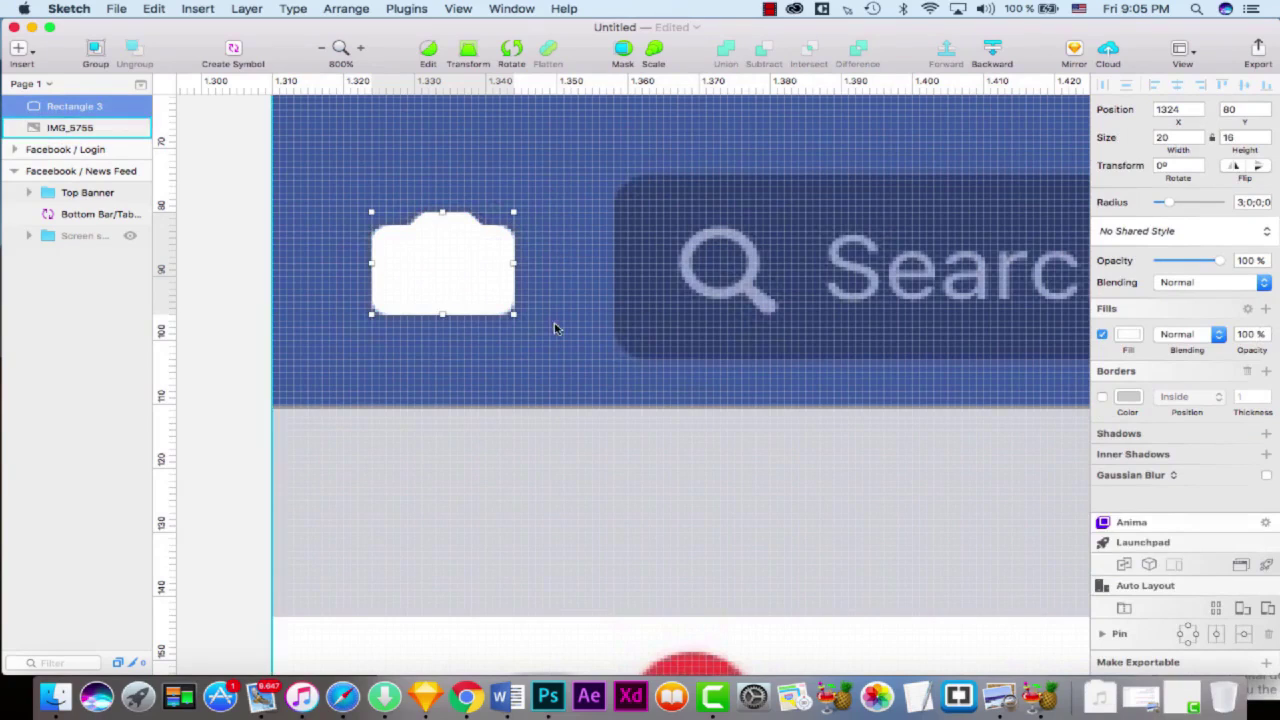
{"action": "left_click", "coordinate": [1102, 335]}
{"action": "left_click", "coordinate": [1102, 335]}
{"action": "left_click", "coordinate": [1102, 335]}
{"action": "left_click", "coordinate": [1102, 335]}
{"action": "left_click", "coordinate": [1102, 335]}
{"action": "left_click", "coordinate": [1102, 335]}
- Try the Lighten blend mode on the camera body's fill and return it to Normal
{"action": "left_click", "coordinate": [1220, 336]}
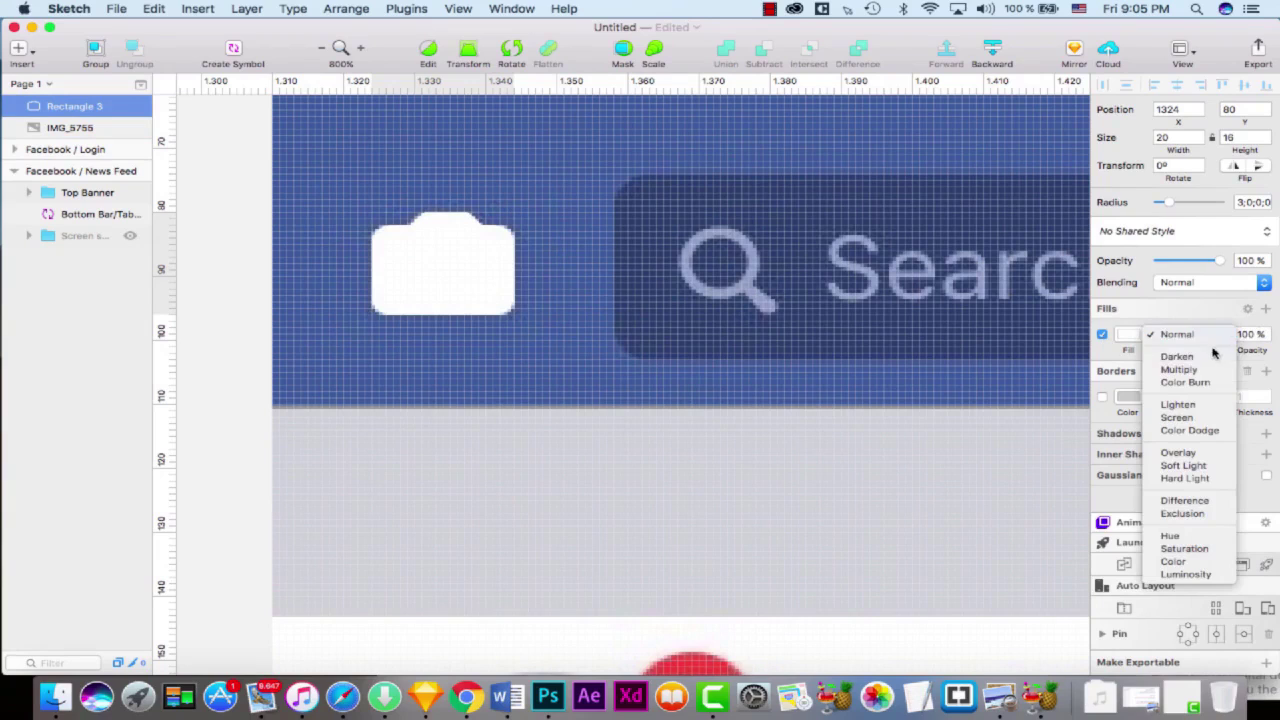
{"action": "left_click", "coordinate": [1180, 404]}
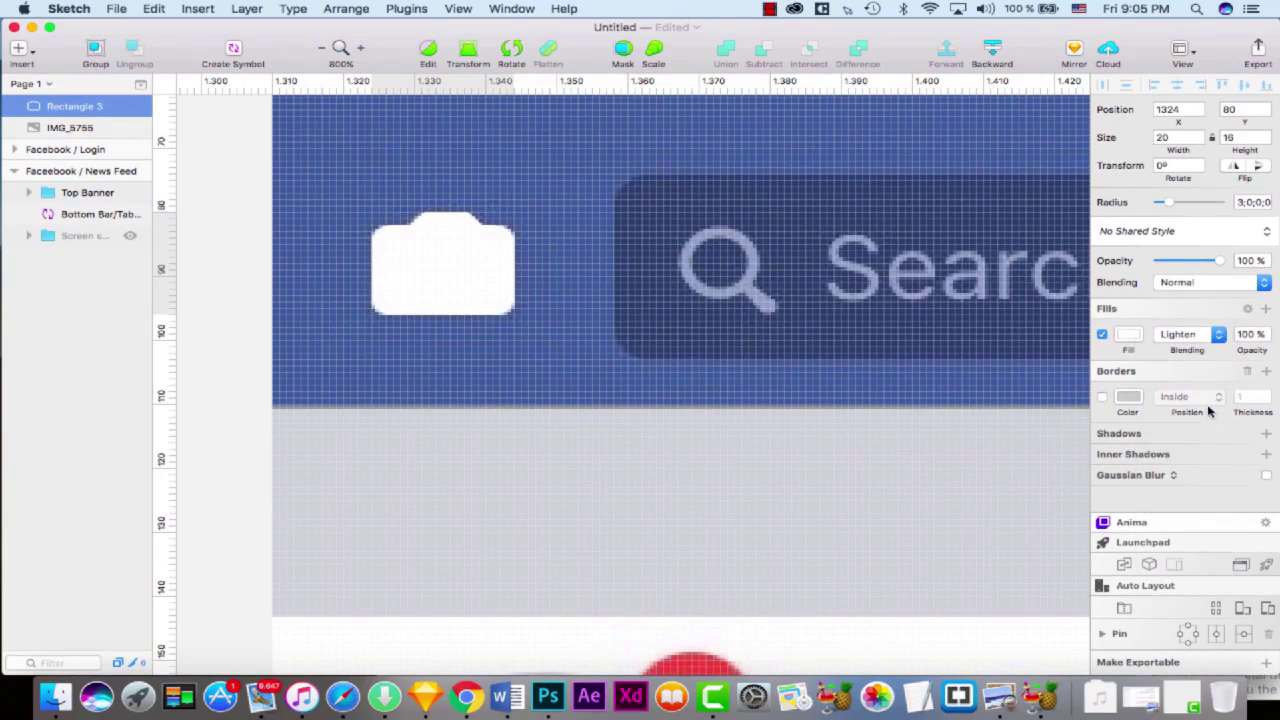
{"action": "left_click", "coordinate": [1218, 340]}
{"action": "left_click", "coordinate": [1190, 263]}
- Set the camera body's fill opacity to 50% and its corner radius to 2
{"action": "left_click_drag", "start_coordinate": [1237, 333], "coordinate": [1274, 332]}
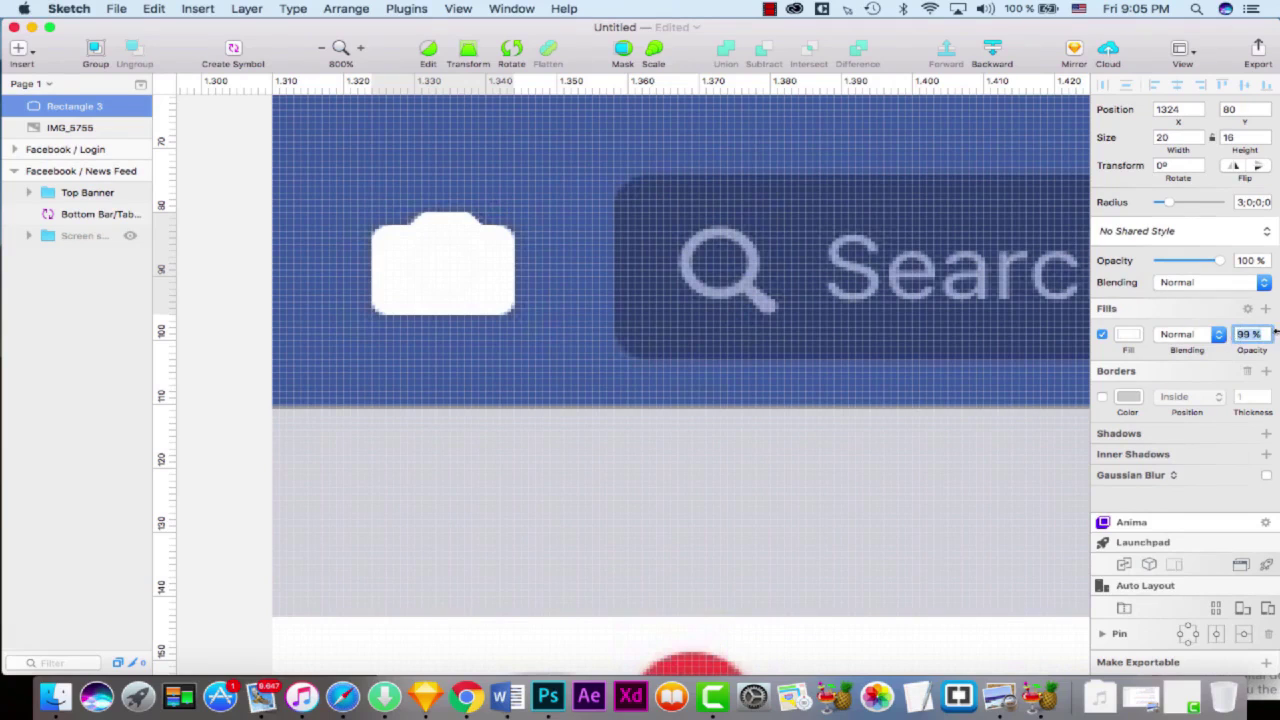
{"action": "type", "text": "50"}
{"action": "left_click", "coordinate": [538, 249]}
{"action": "left_click", "coordinate": [464, 267]}
{"action": "left_click", "coordinate": [500, 289]}
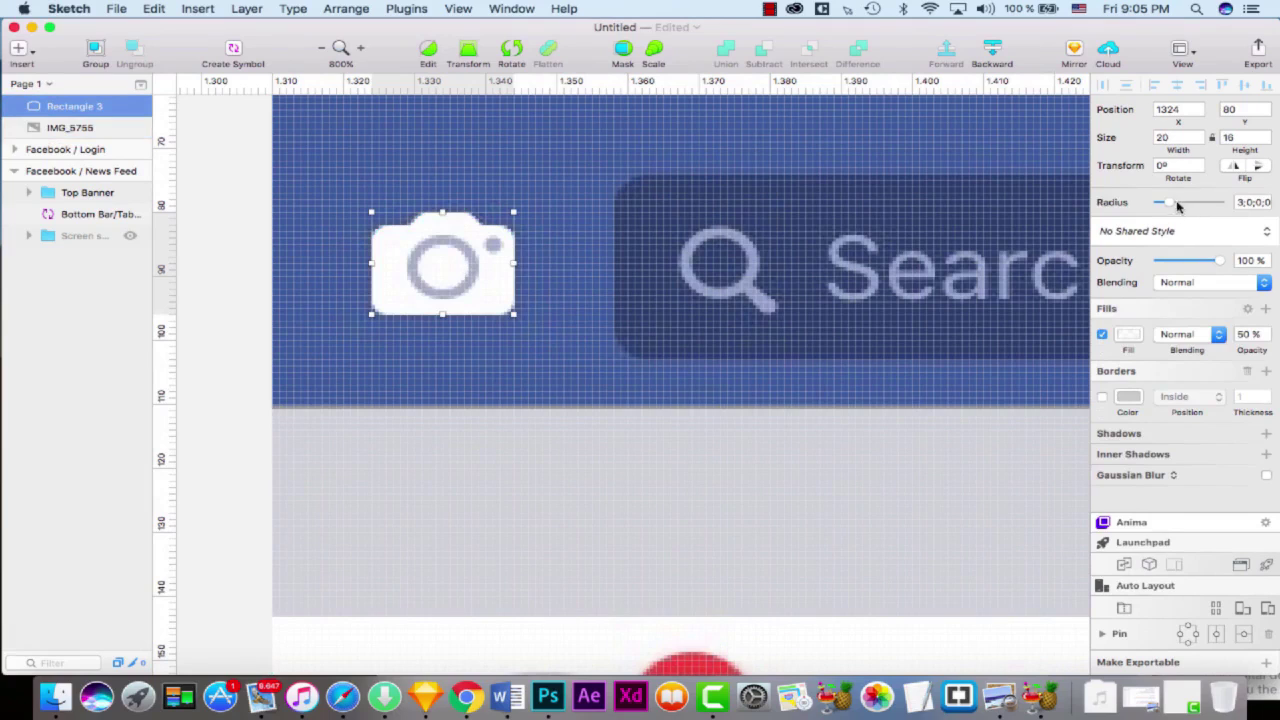
{"action": "left_click_drag", "start_coordinate": [1172, 205], "coordinate": [1165, 210]}
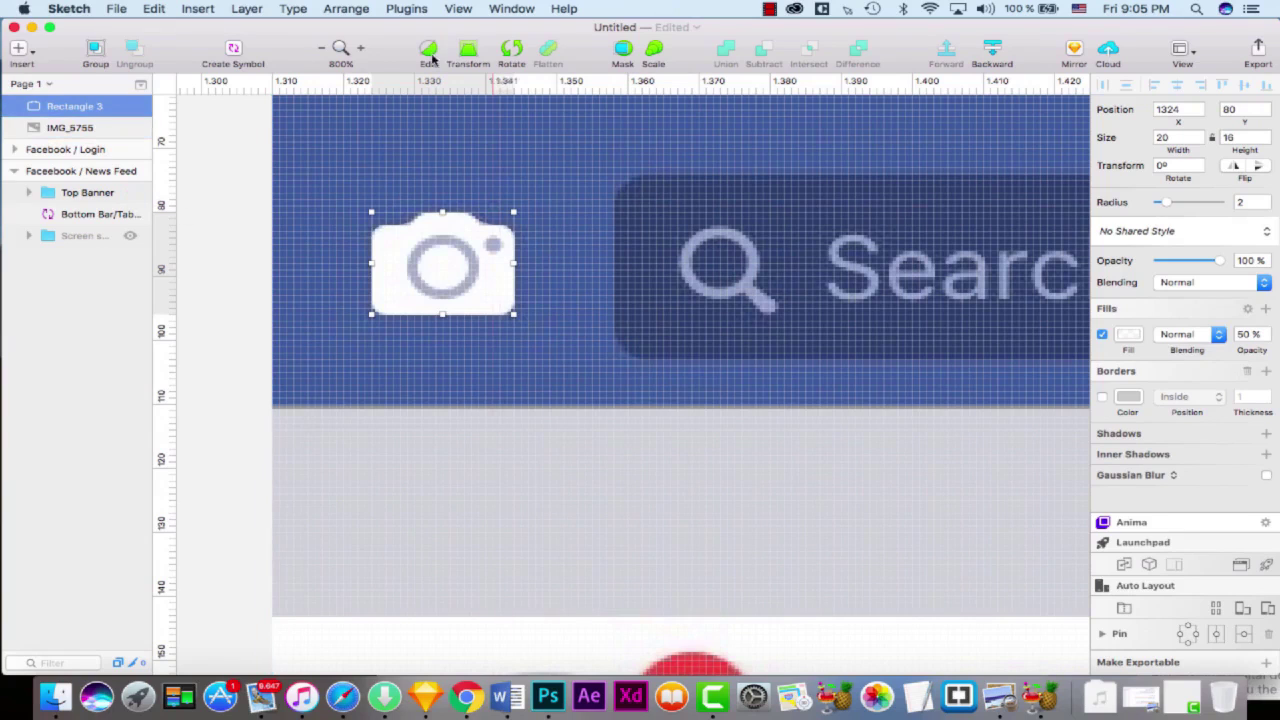
- Move the bump's two base points to X 1330 and X 1339, and set the right one's corner rounding to 0
{"action": "double_click", "coordinate": [432, 253]}
{"action": "left_click_drag", "start_coordinate": [411, 226], "coordinate": [413, 226]}
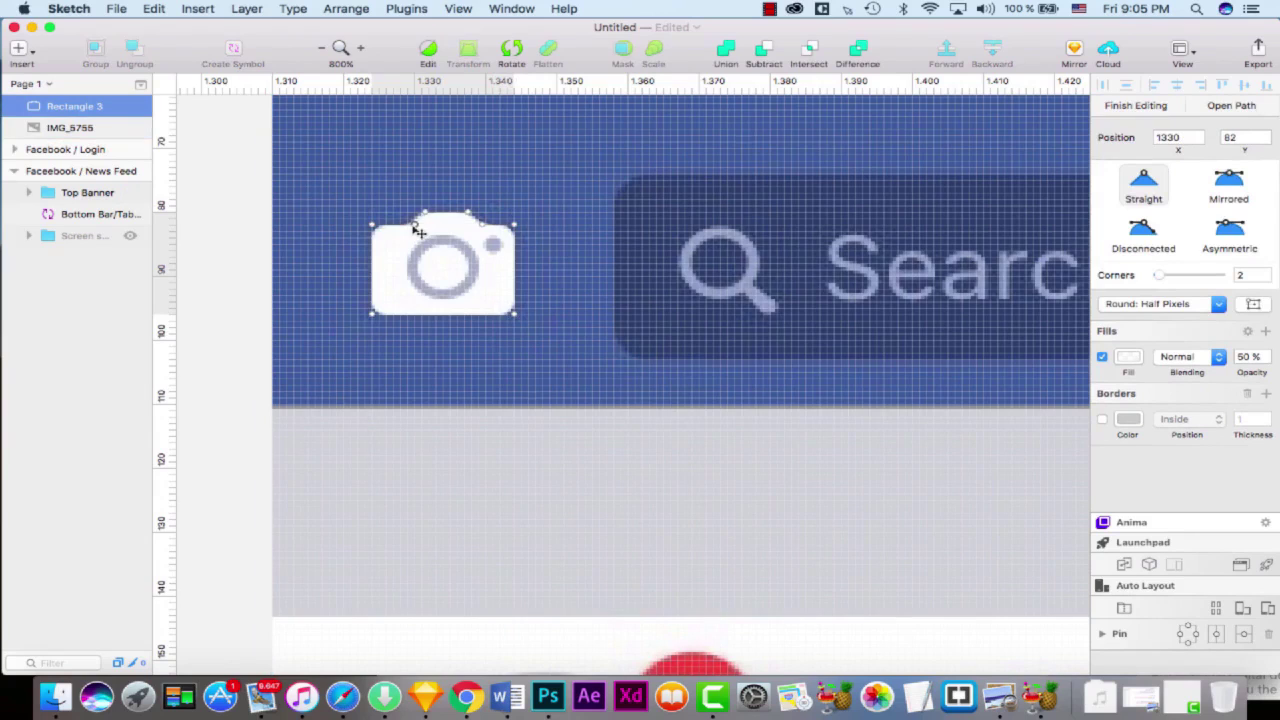
{"action": "key", "text": "super+plus"}
{"action": "left_click_drag", "start_coordinate": [483, 257], "coordinate": [731, 423]}
{"action": "left_click_drag", "start_coordinate": [582, 230], "coordinate": [566, 233]}
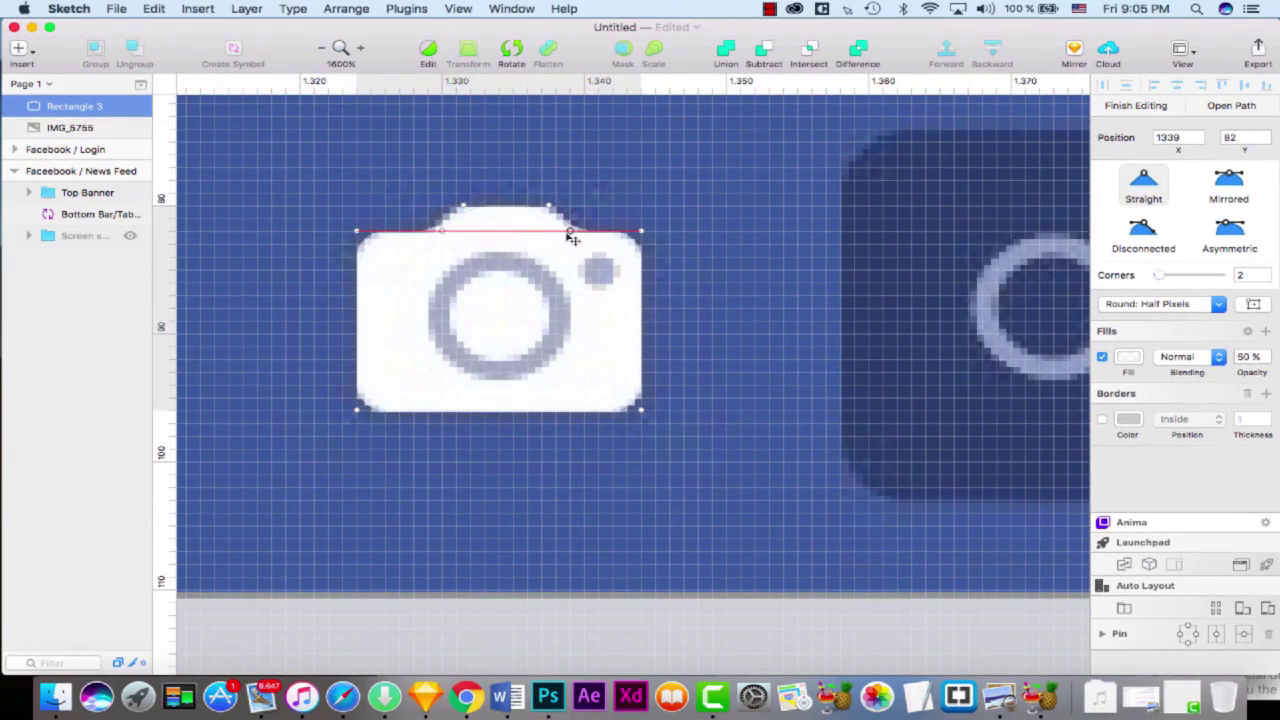
{"action": "mouse_move", "coordinate": [1160, 278]}
{"action": "left_mouse_down"}
{"action": "mouse_move", "coordinate": [1190, 279]}
{"action": "mouse_move", "coordinate": [1143, 284]}
{"action": "left_mouse_up"}
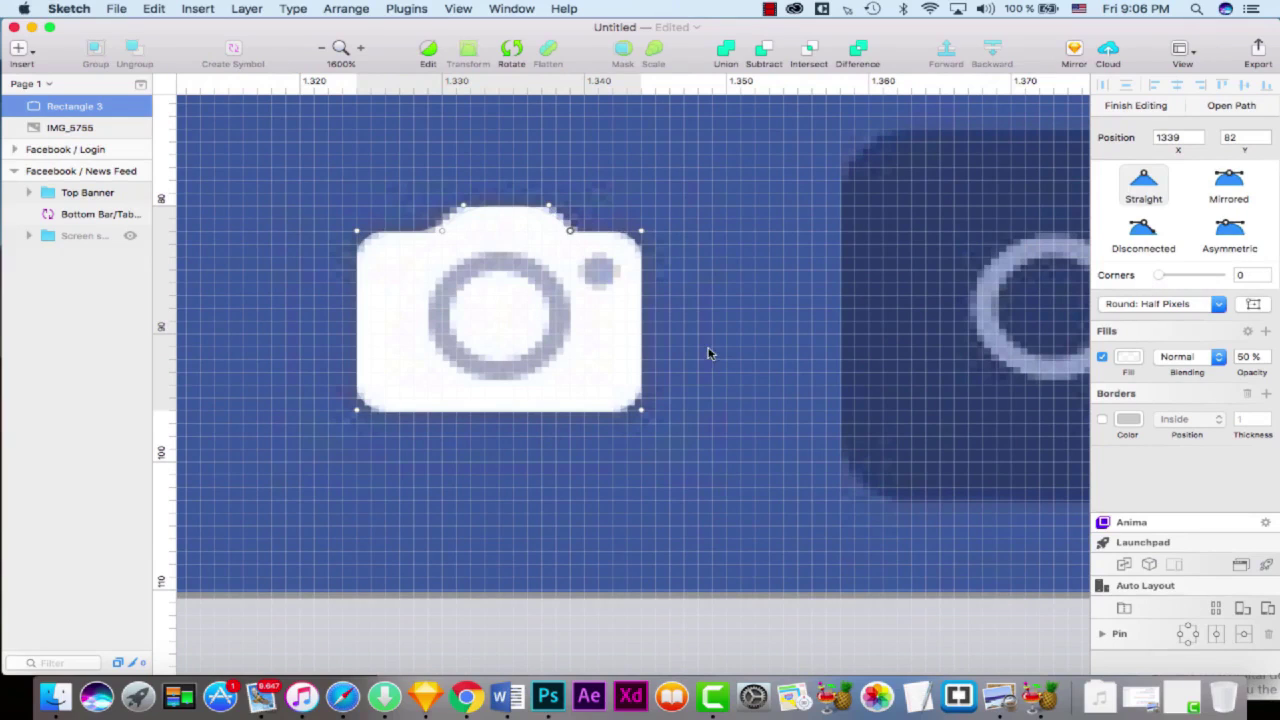
{"action": "key", "text": "Escape"}
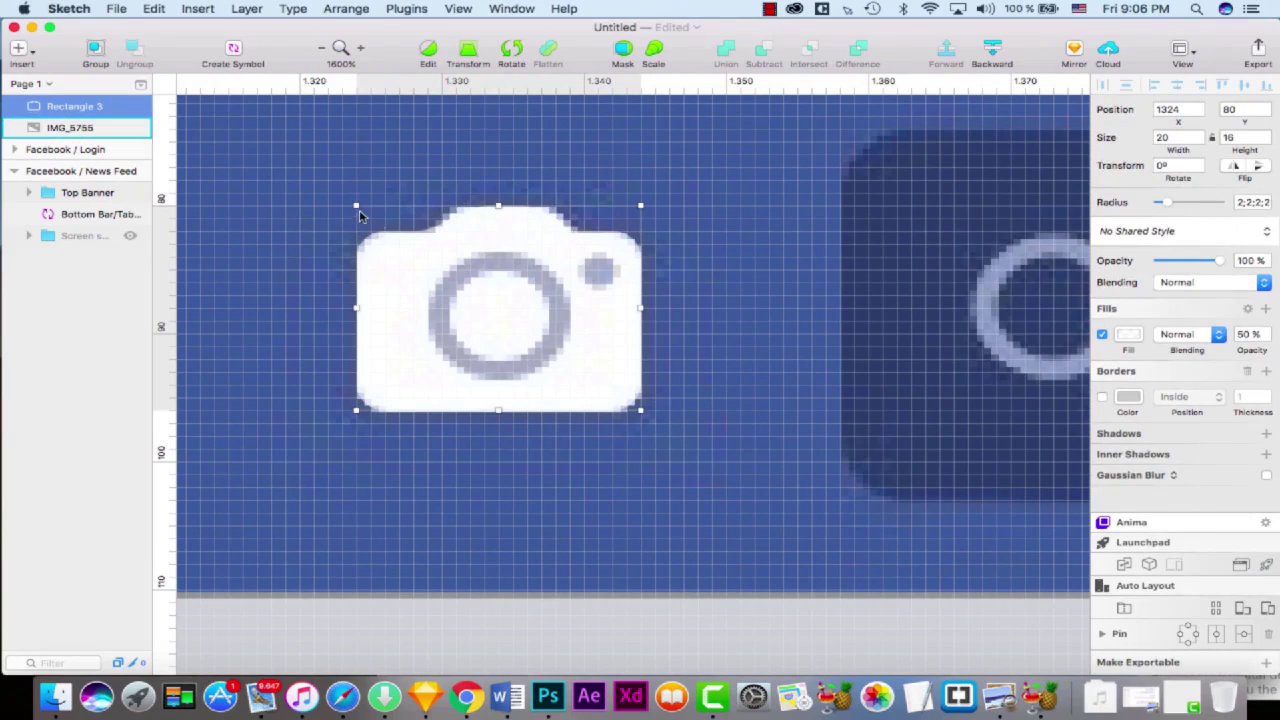
- Draw an oval about 8 × 8 over the camera's lens
{"action": "left_click", "coordinate": [35, 55]}
{"action": "mouse_move", "coordinate": [100, 118]}
{"action": "left_click", "coordinate": [238, 186]}
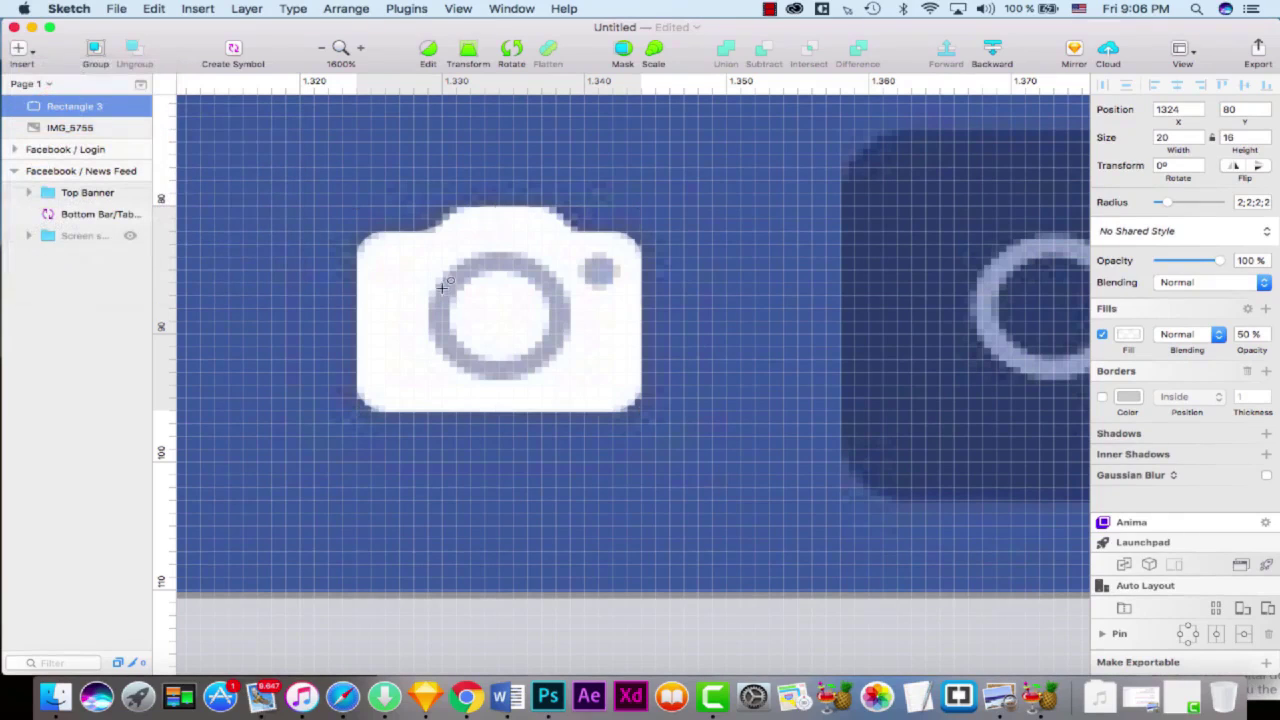
{"action": "left_click_drag", "start_coordinate": [428, 256], "coordinate": [541, 359]}
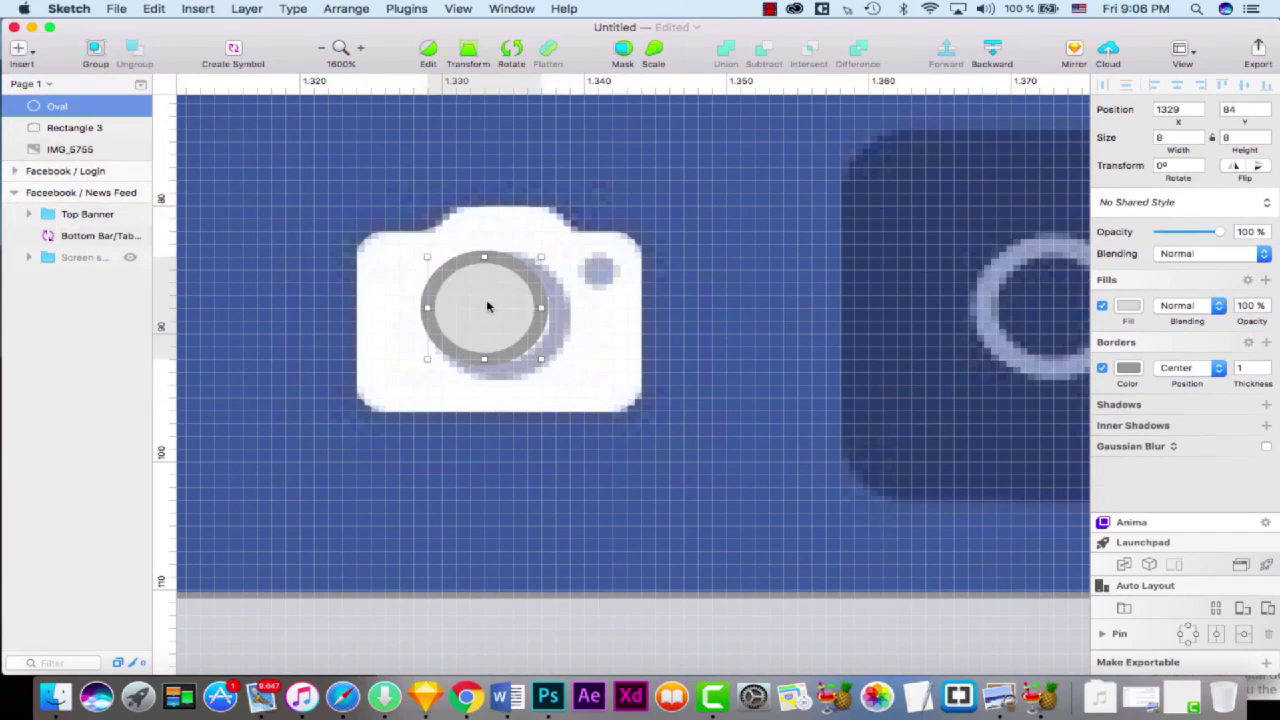
- Position the oval at X 1330, Y 85 so it sits centred on the reference lens
{"action": "left_click_drag", "start_coordinate": [504, 311], "coordinate": [508, 318]}
{"action": "key", "text": "Up"}
{"action": "key", "text": "Up"}
{"action": "key", "text": "Right"}
{"action": "key", "text": "Right"}
{"action": "key", "text": "Down"}
{"action": "key", "text": "Down"}
{"action": "key", "text": "Down"}
{"action": "key", "text": "Left"}
{"action": "key", "text": "Up"}
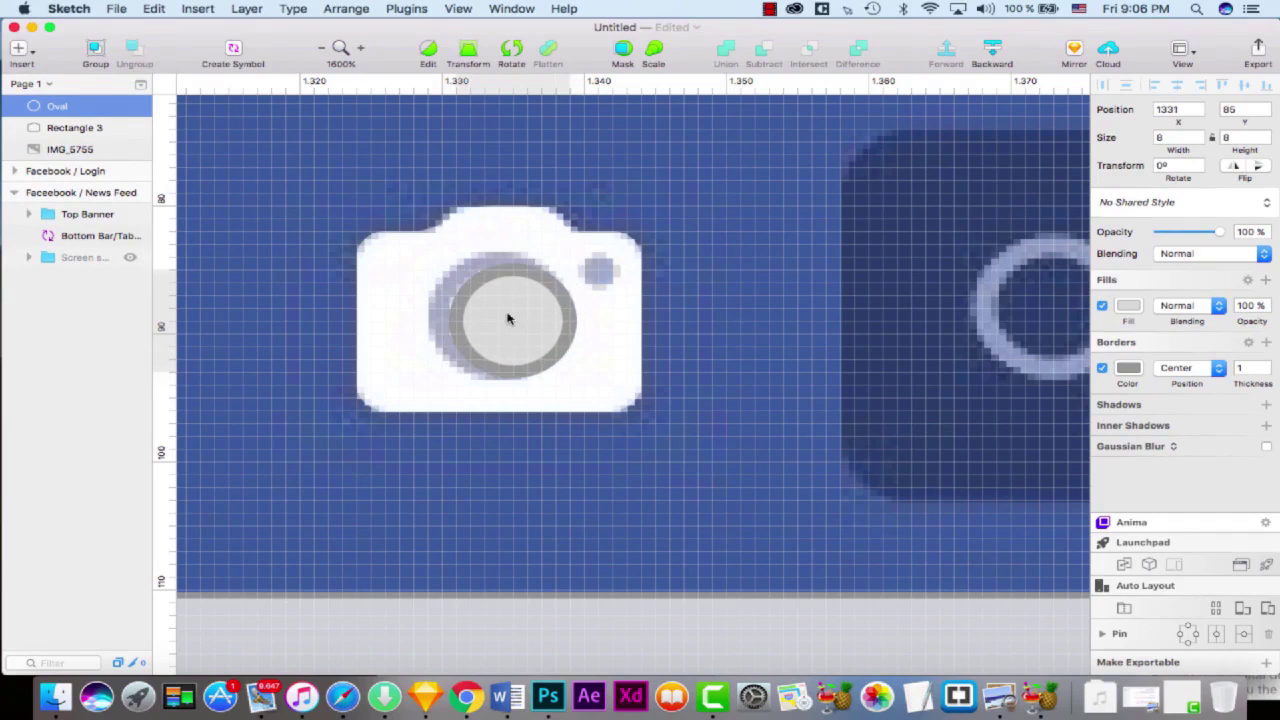
{"action": "key", "text": "Left"}
{"action": "key", "text": "Up"}
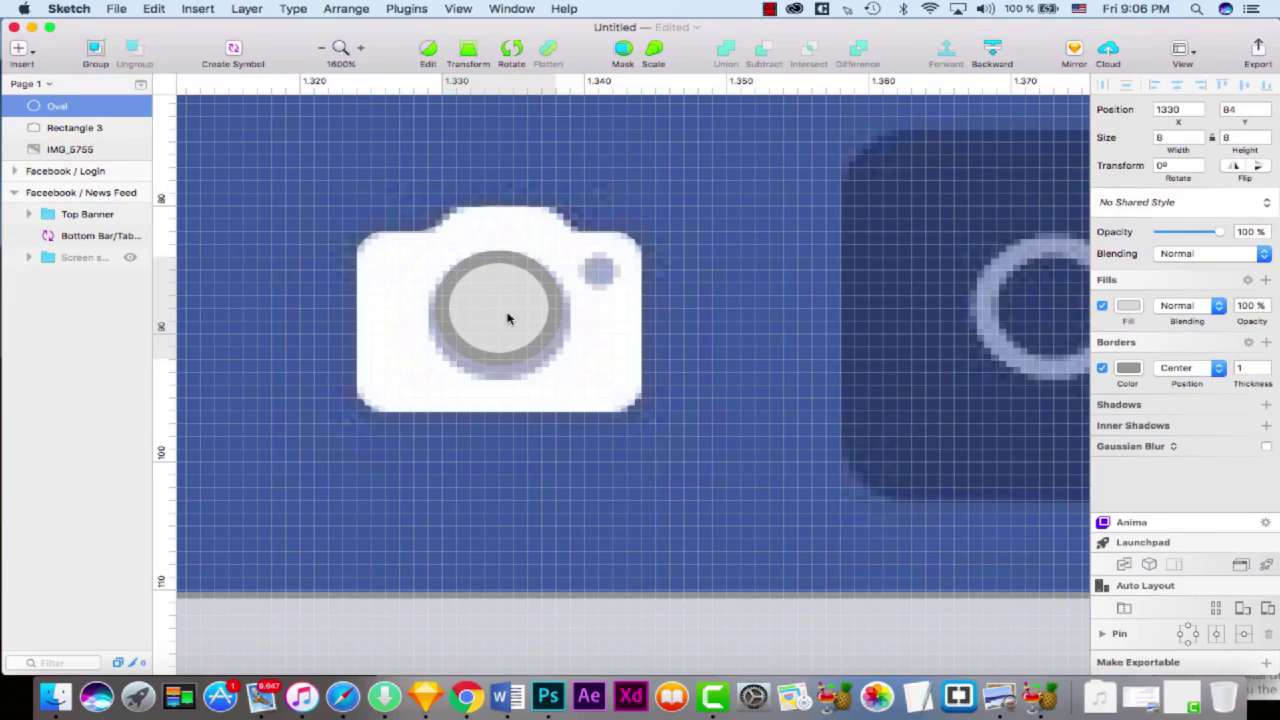
{"action": "key", "text": "Down"}
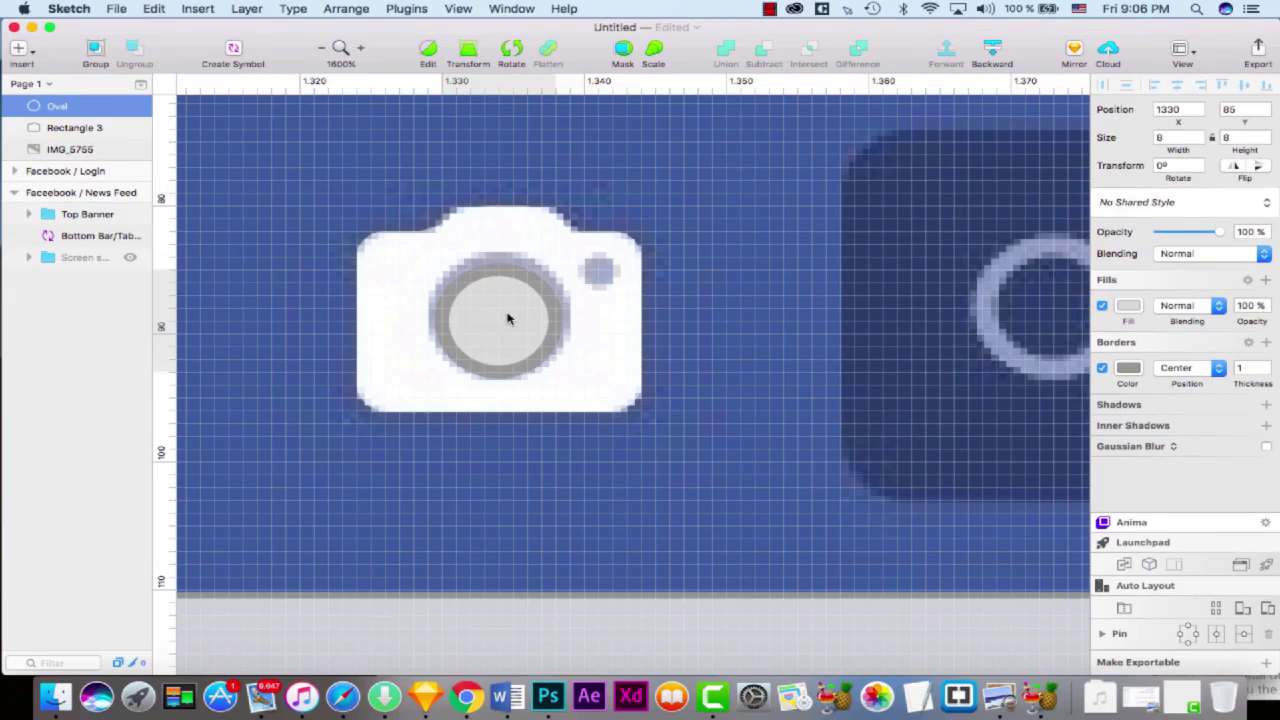
- Try a border thickness of 2 on the lens oval and return it to 1
{"action": "left_click", "coordinate": [1267, 366]}
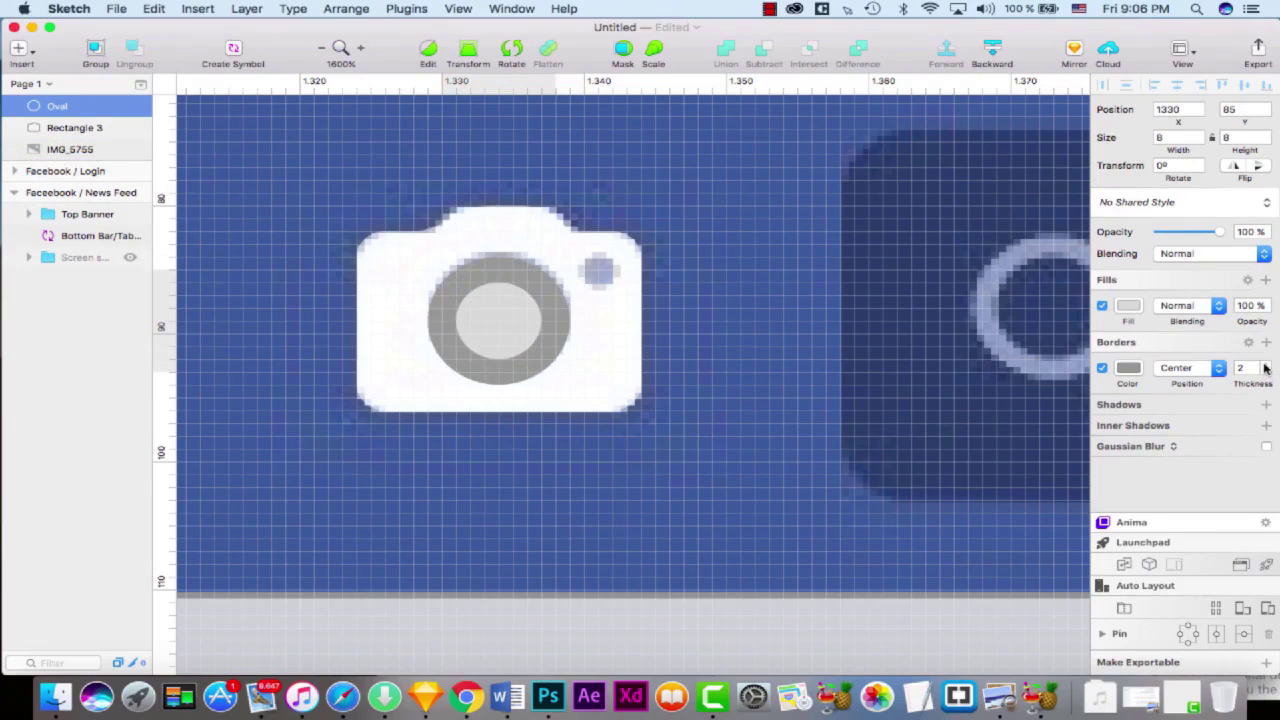
{"action": "left_click", "coordinate": [1265, 369]}
{"action": "left_click", "coordinate": [1265, 373]}
{"action": "left_click", "coordinate": [1265, 373]}
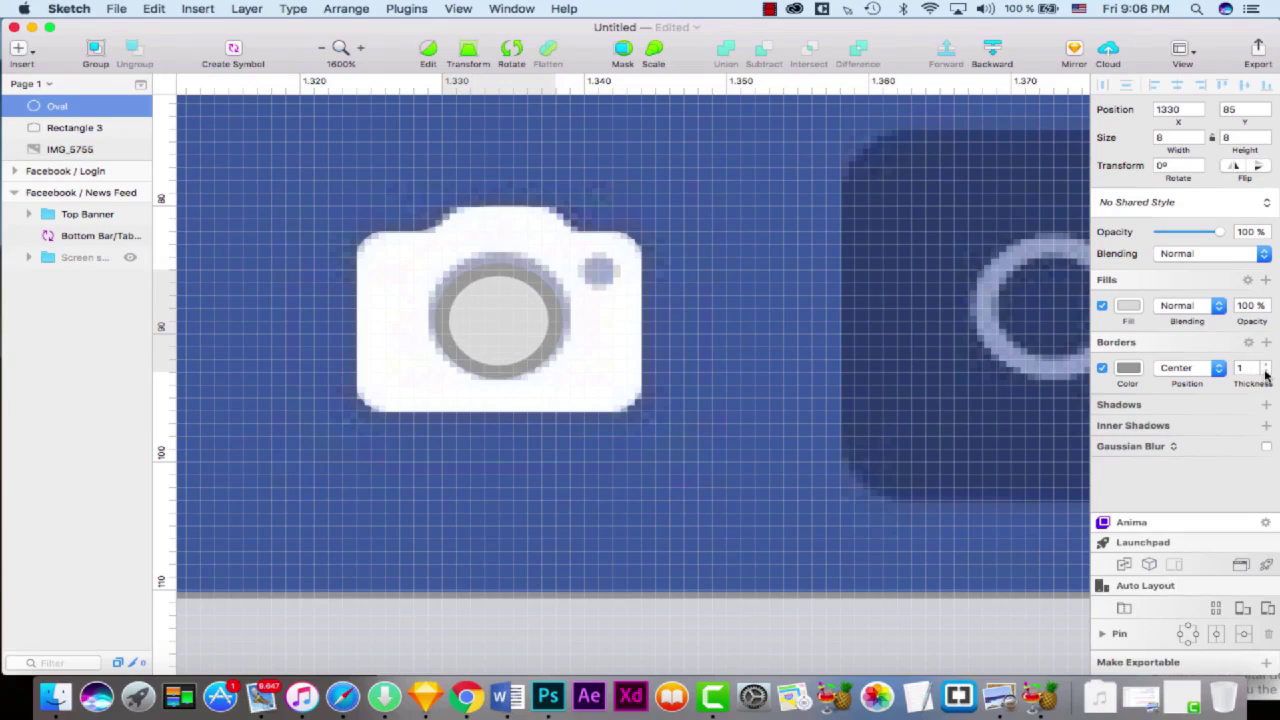
- Place the lens oval's border outside its edge and set the border thickness to 1.3
{"action": "left_click", "coordinate": [1218, 368]}
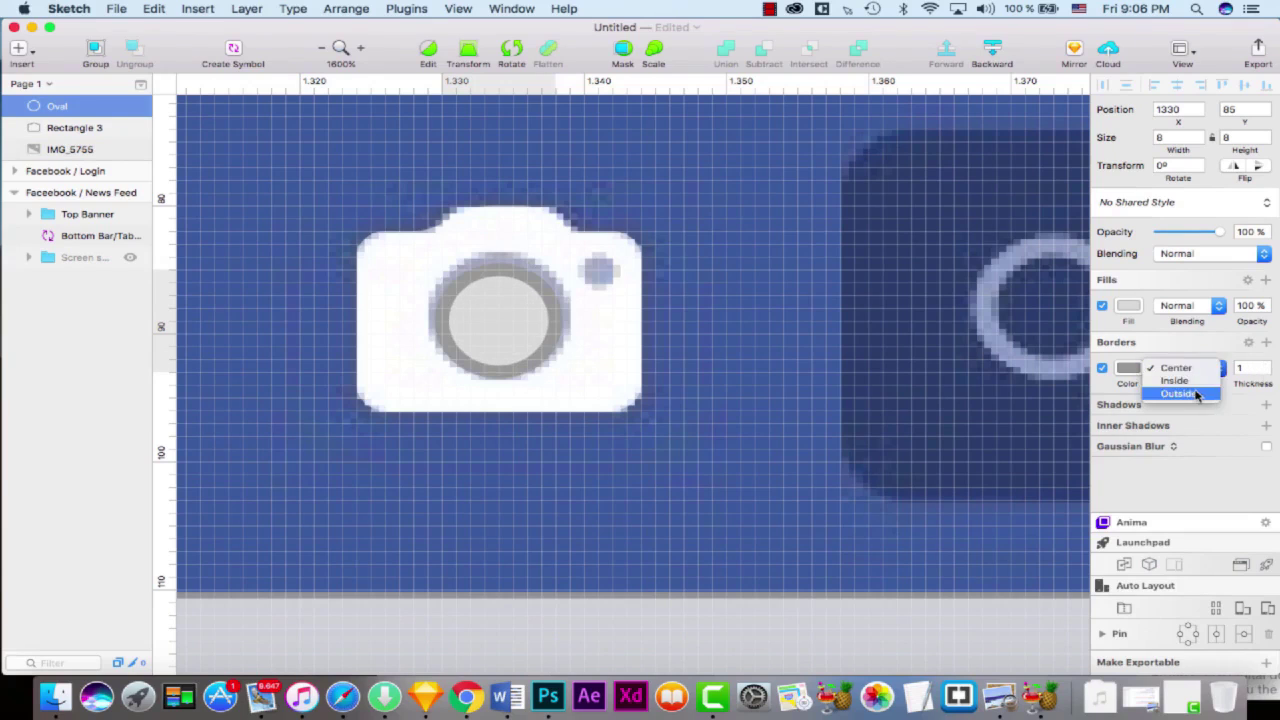
{"action": "left_click", "coordinate": [1200, 397]}
{"action": "left_click", "coordinate": [1266, 365]}
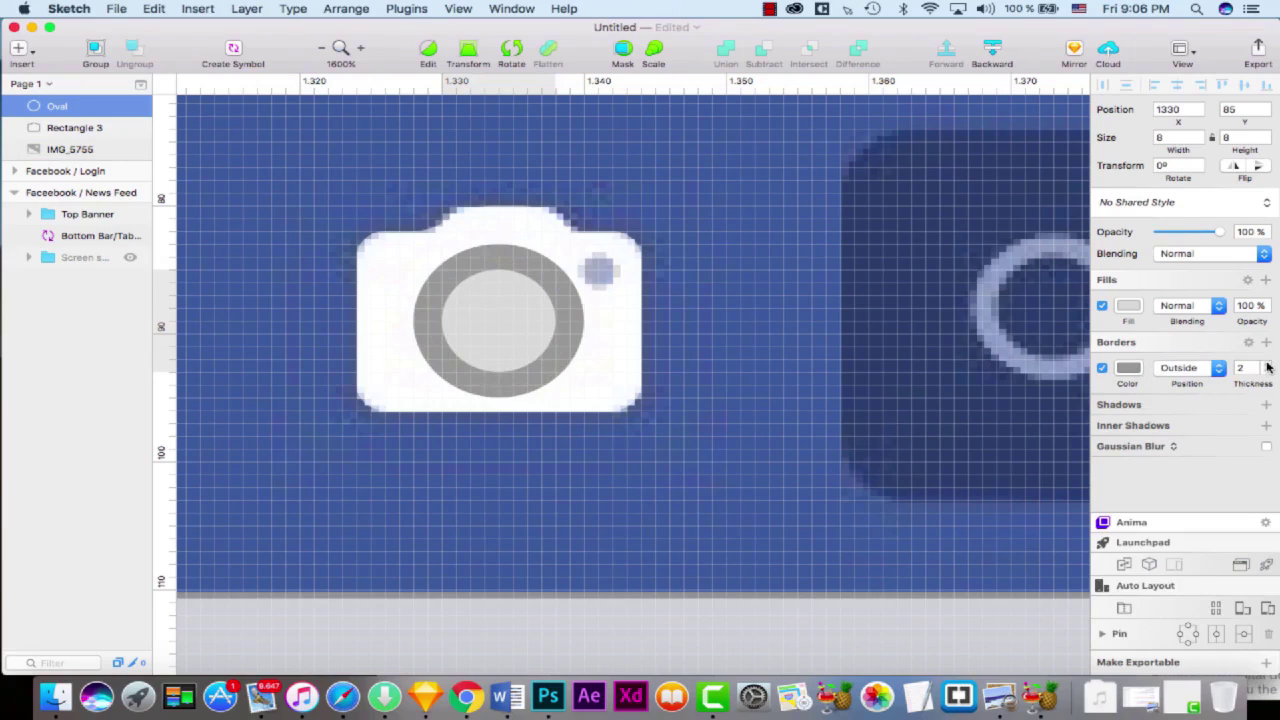
{"action": "double_click", "coordinate": [1253, 368]}
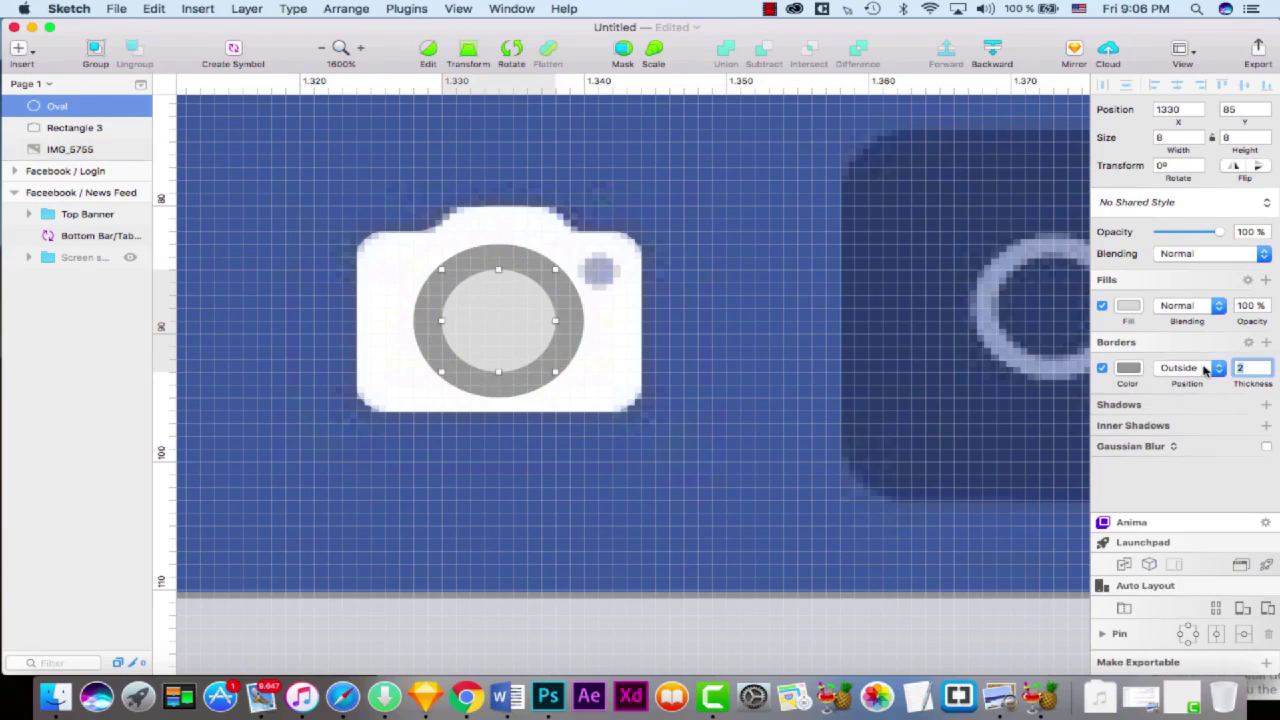
{"action": "type", "text": "1.5"}
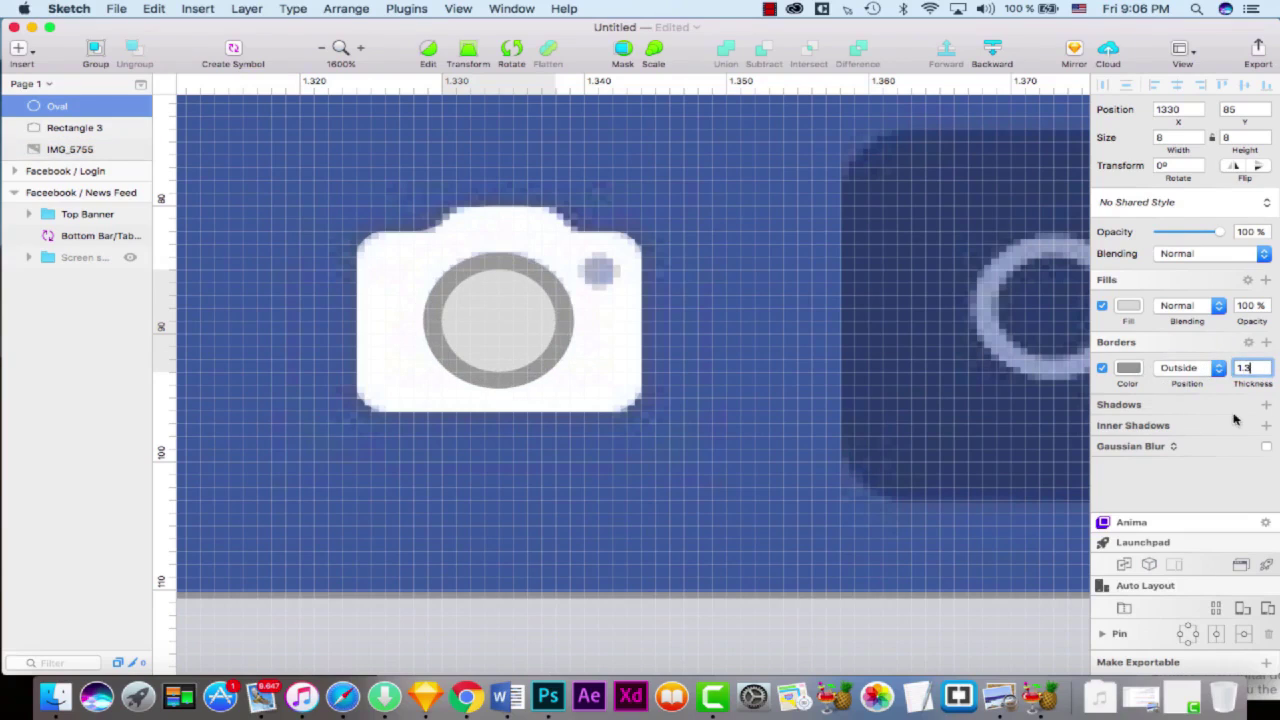
{"action": "left_click", "coordinate": [1235, 426]}
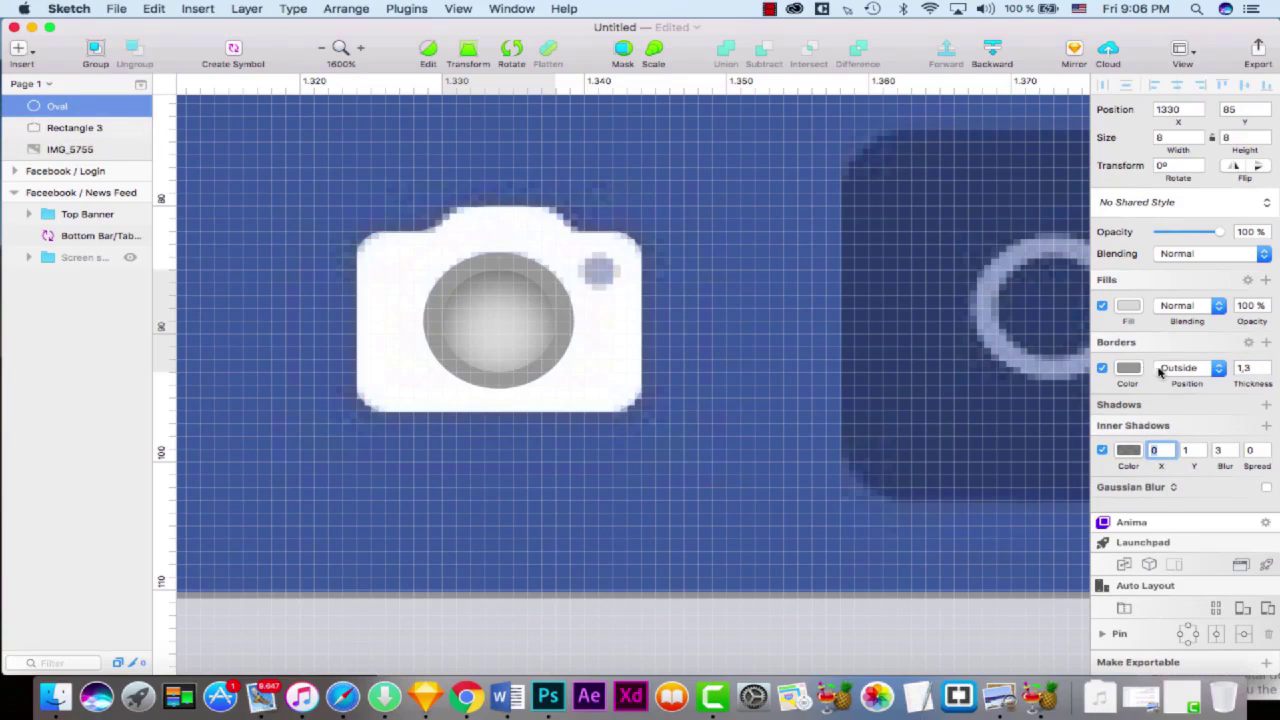
{"action": "left_click", "coordinate": [1191, 402]}
{"action": "left_click", "coordinate": [1103, 430]}
{"action": "left_click", "coordinate": [1103, 491]}
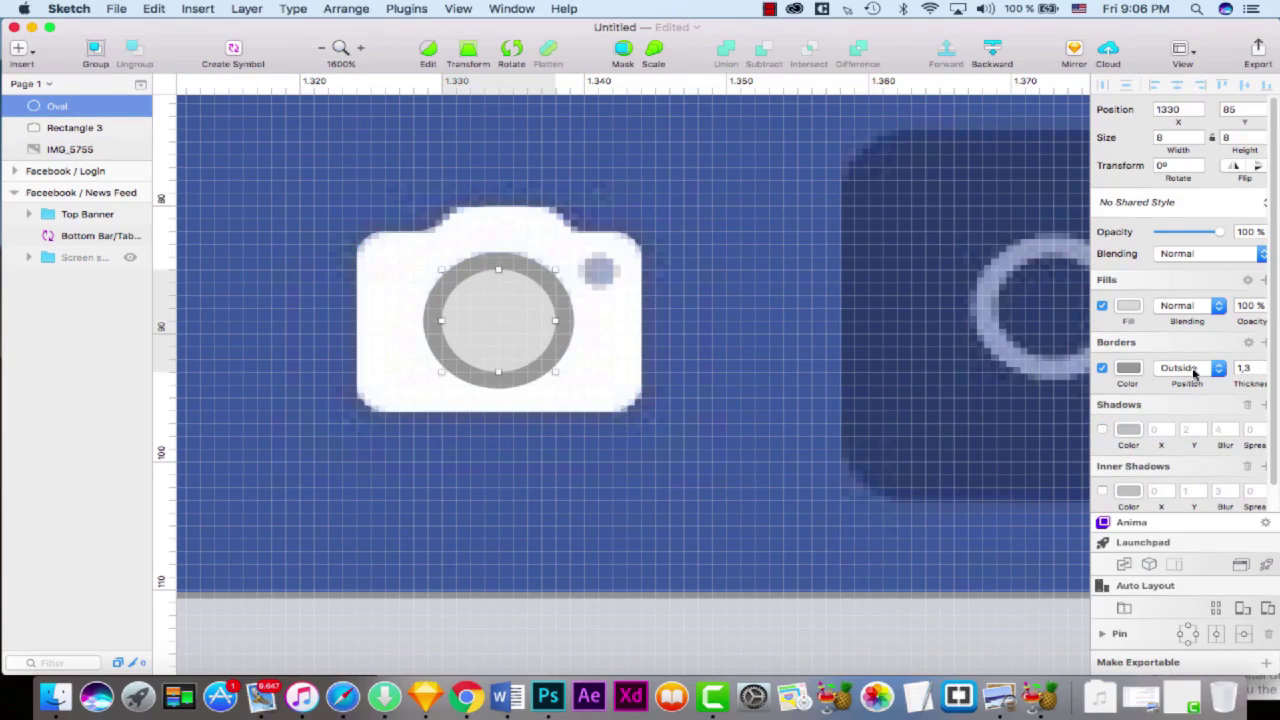
- Change the lens oval's border colour to the saved Facebook blue, 3B5999
{"action": "left_click", "coordinate": [1127, 368]}
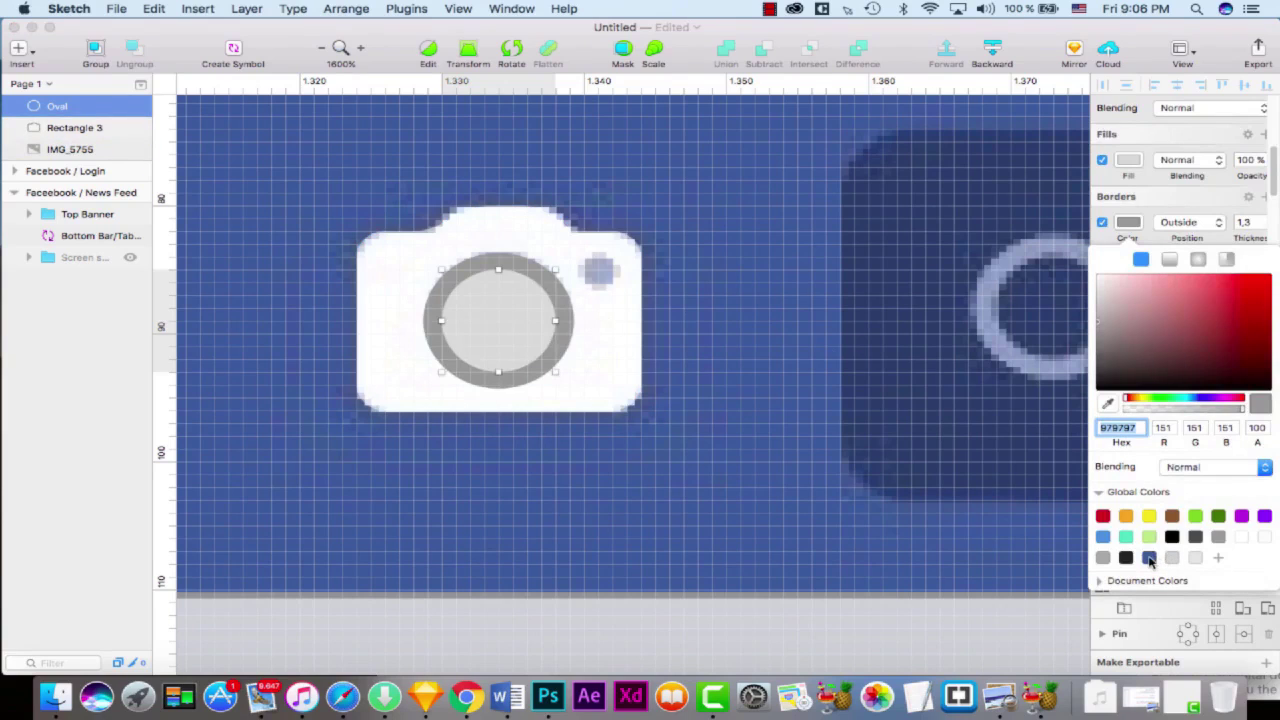
{"action": "left_click", "coordinate": [1149, 559]}
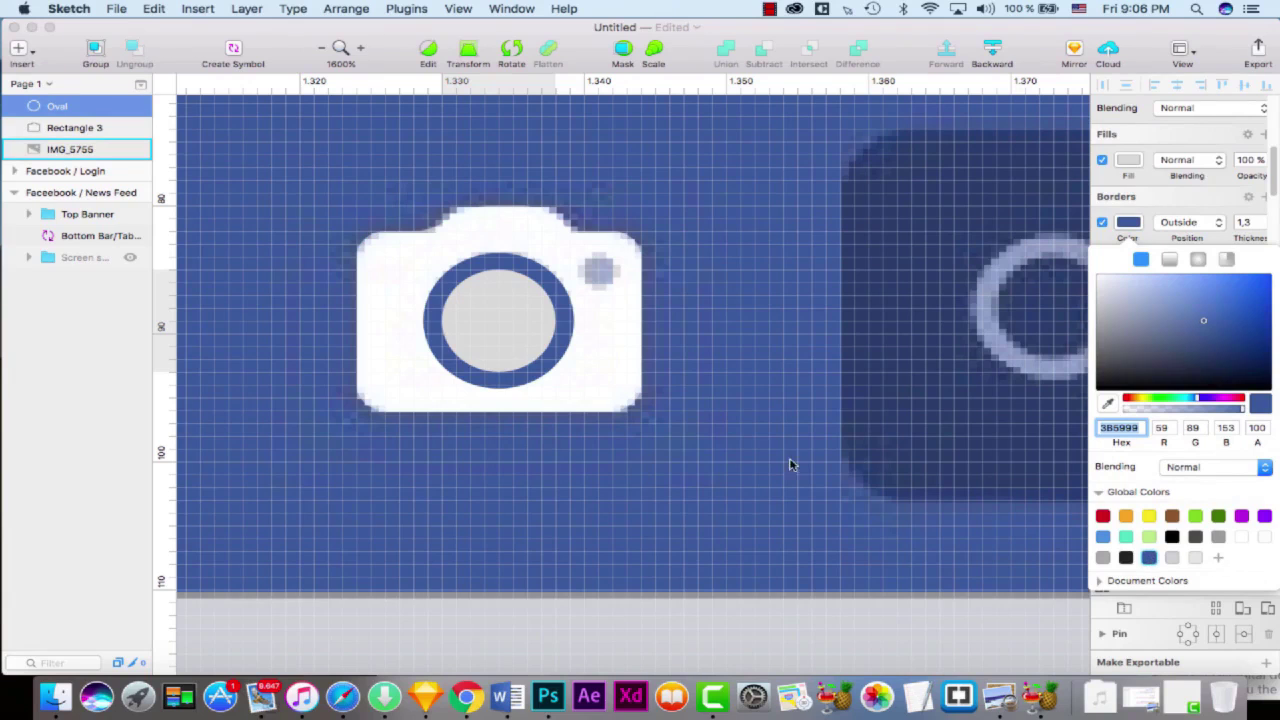
{"action": "left_click", "coordinate": [710, 318]}
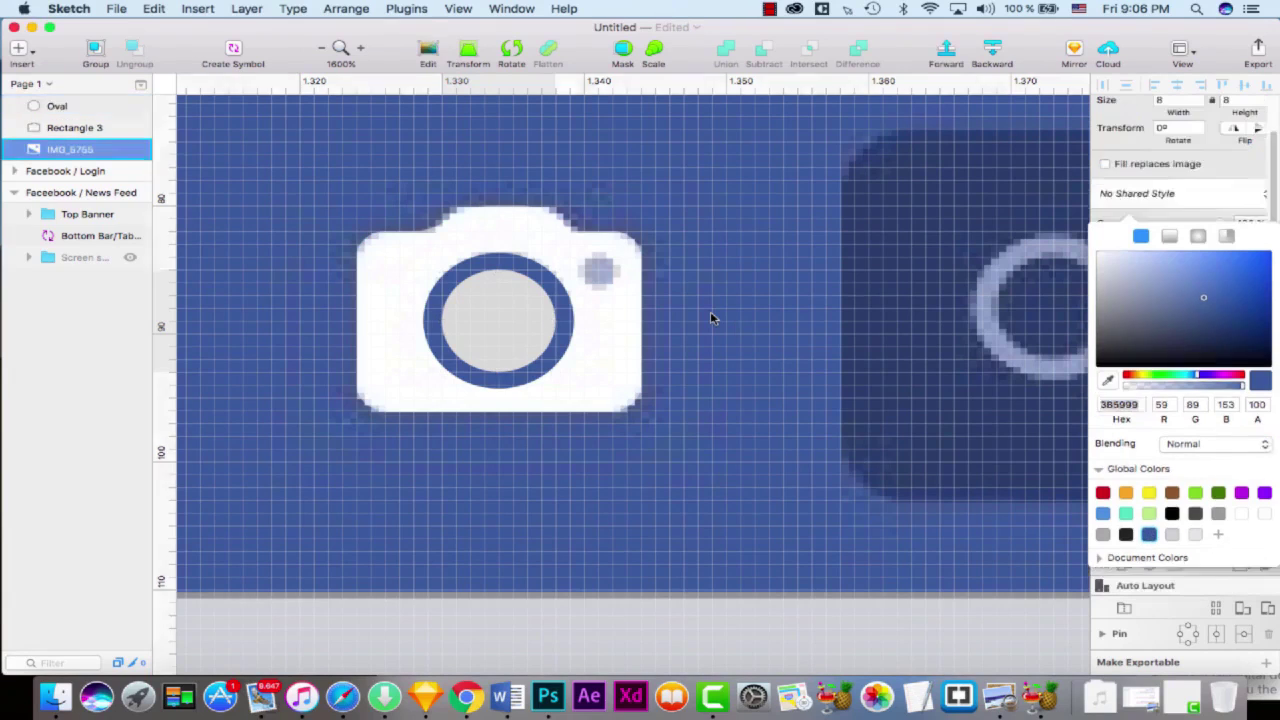
- Change the lens oval's fill colour to white and deselect it
{"action": "left_click", "coordinate": [514, 334]}
{"action": "left_click", "coordinate": [1133, 305]}
{"action": "left_click_drag", "start_coordinate": [1150, 419], "coordinate": [972, 263]}
{"action": "left_click", "coordinate": [715, 259]}
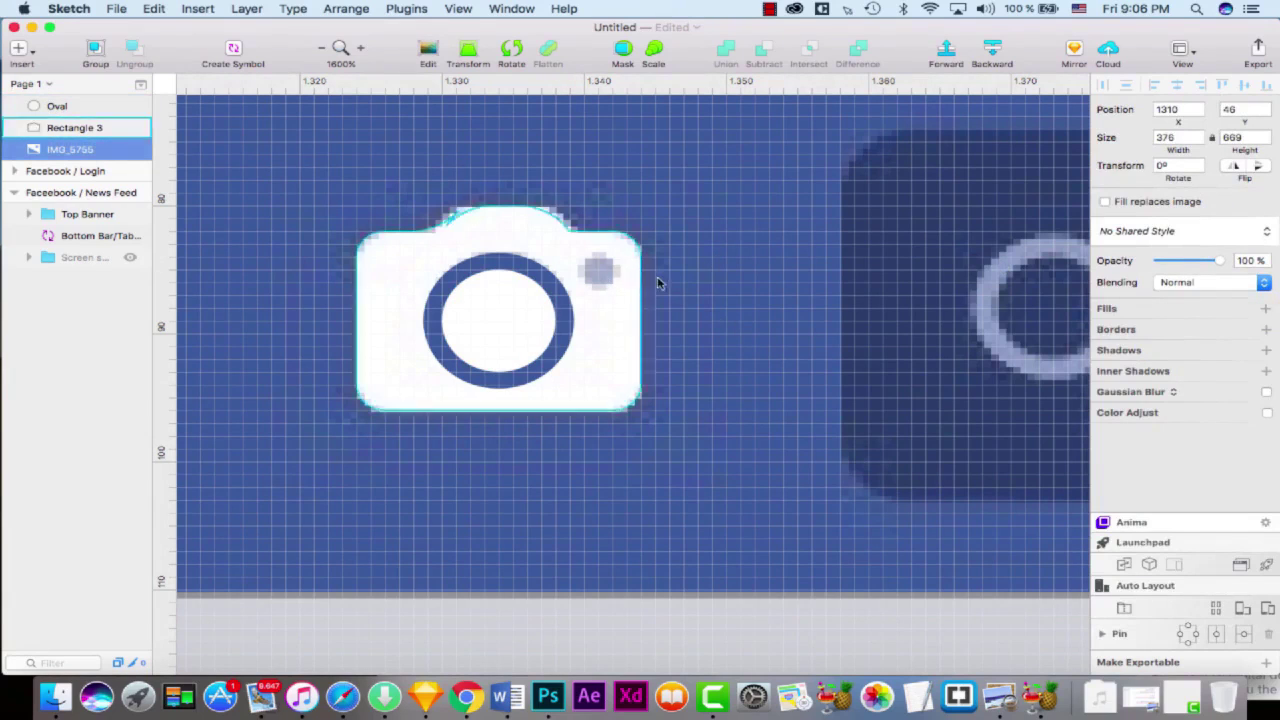
- Draw a 2 by 2 oval over the small dot beside the camera's lens and switch off its border
{"action": "left_click", "coordinate": [25, 50]}
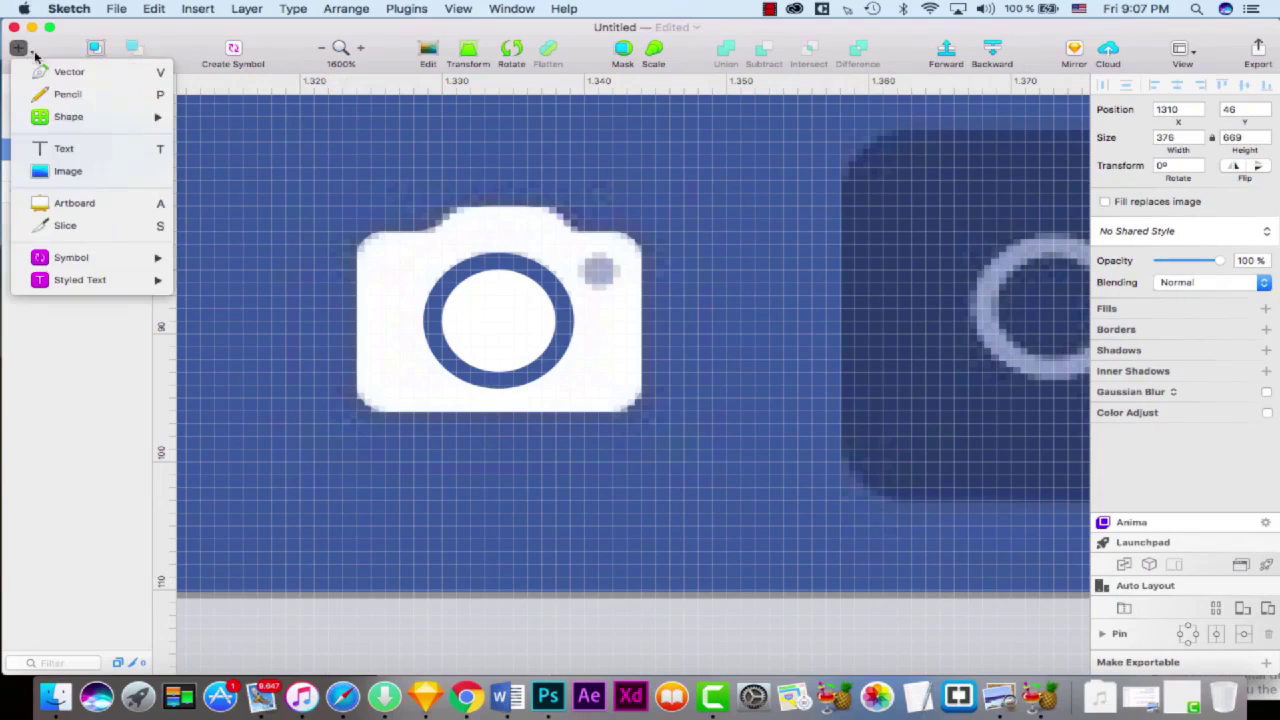
{"action": "mouse_move", "coordinate": [123, 126]}
{"action": "key", "text": "o"}
{"action": "left_click_drag", "start_coordinate": [585, 256], "coordinate": [615, 285]}
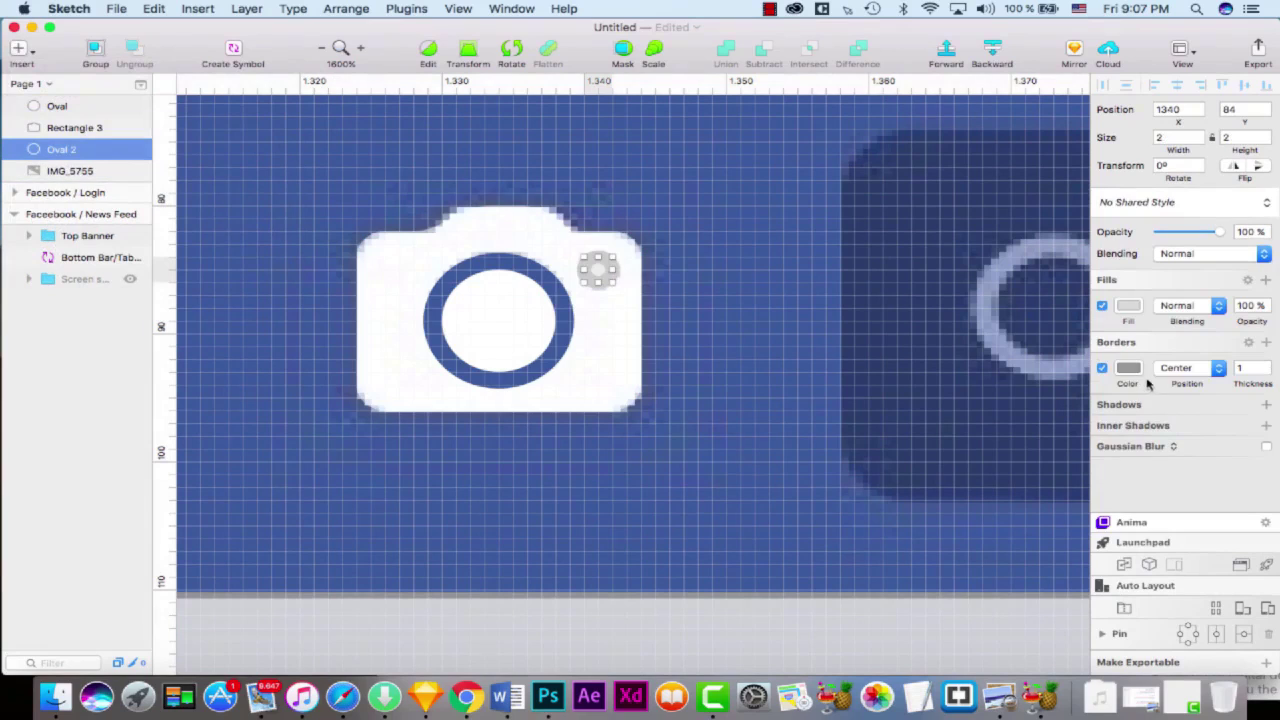
{"action": "left_click", "coordinate": [1101, 369]}
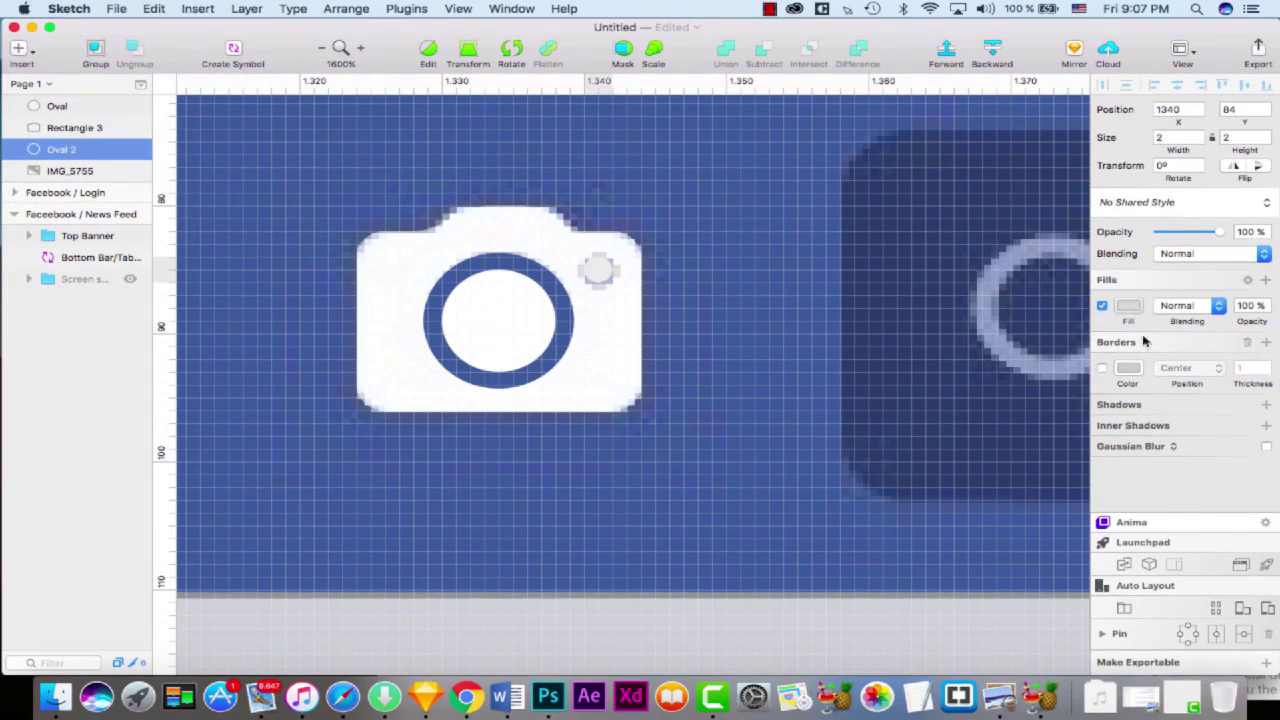
- Change the small dot oval's fill colour to the saved Facebook blue, 3B5999, and close the colour picker
{"action": "left_click", "coordinate": [1128, 306]}
{"action": "key", "text": "ctrl+c"}
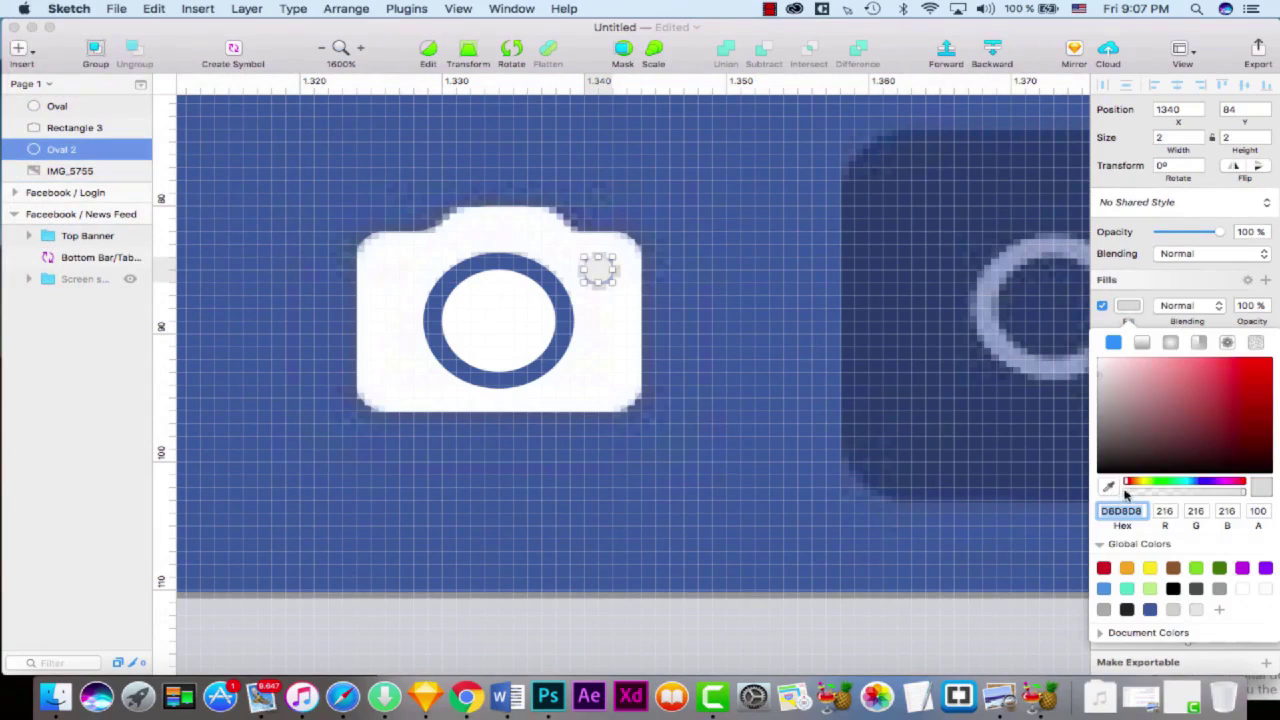
{"action": "left_click", "coordinate": [786, 357]}
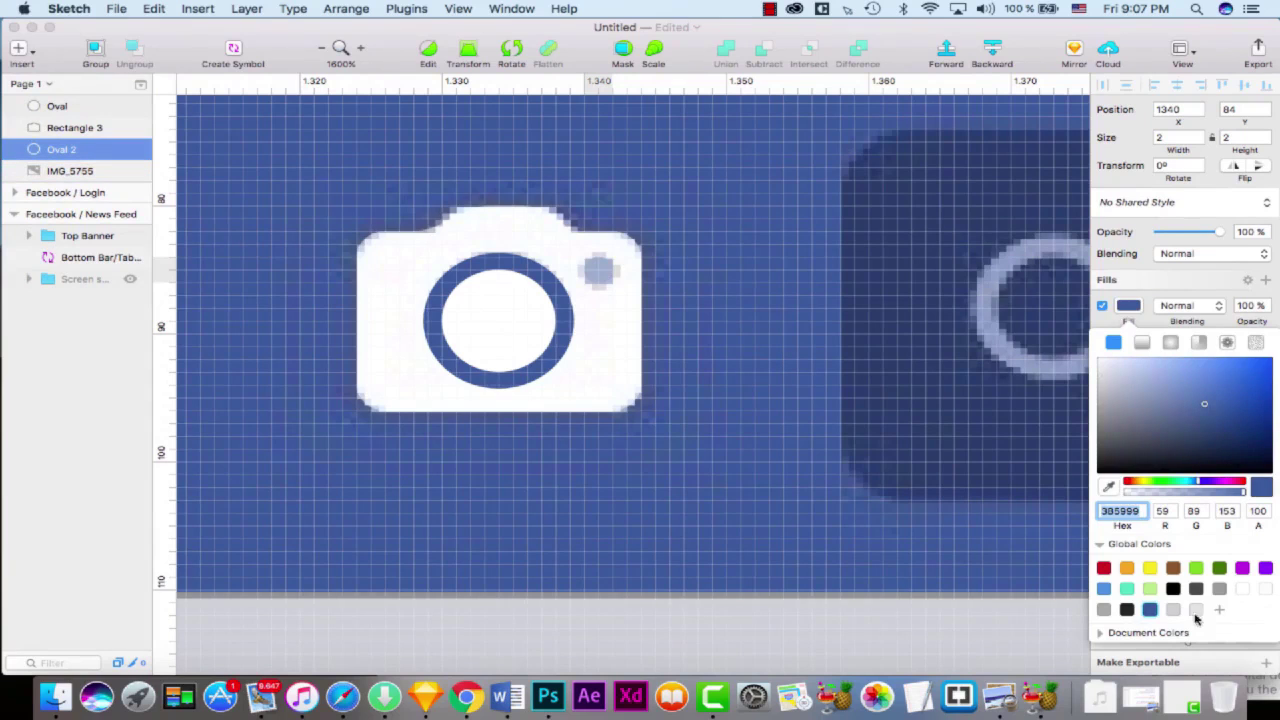
{"action": "left_click", "coordinate": [790, 275]}
- Reselect the small dot oval, Oval 2, among the camera icon's layers
{"action": "mouse_move", "coordinate": [70, 170]}
{"action": "left_mouse_down"}
{"action": "mouse_move", "coordinate": [69, 134]}
{"action": "mouse_move", "coordinate": [68, 171]}
{"action": "left_mouse_up"}
{"action": "left_click", "coordinate": [62, 128]}
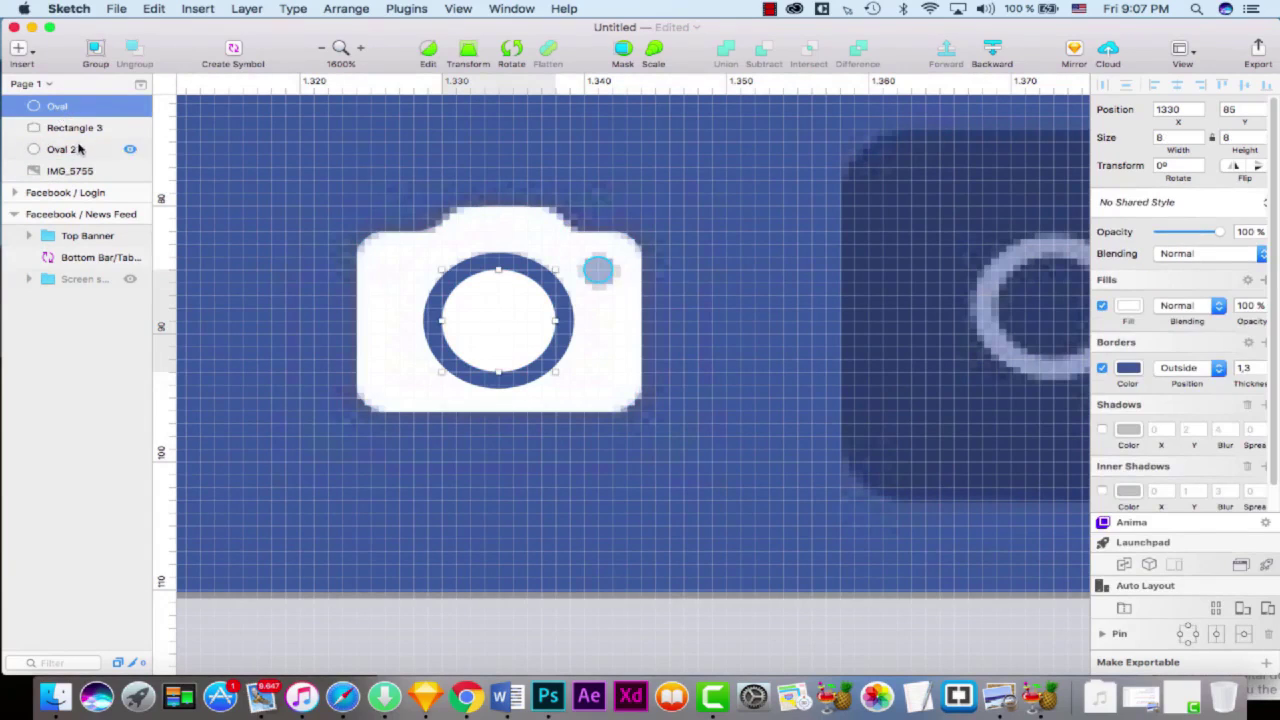
{"action": "left_click", "coordinate": [72, 150]}
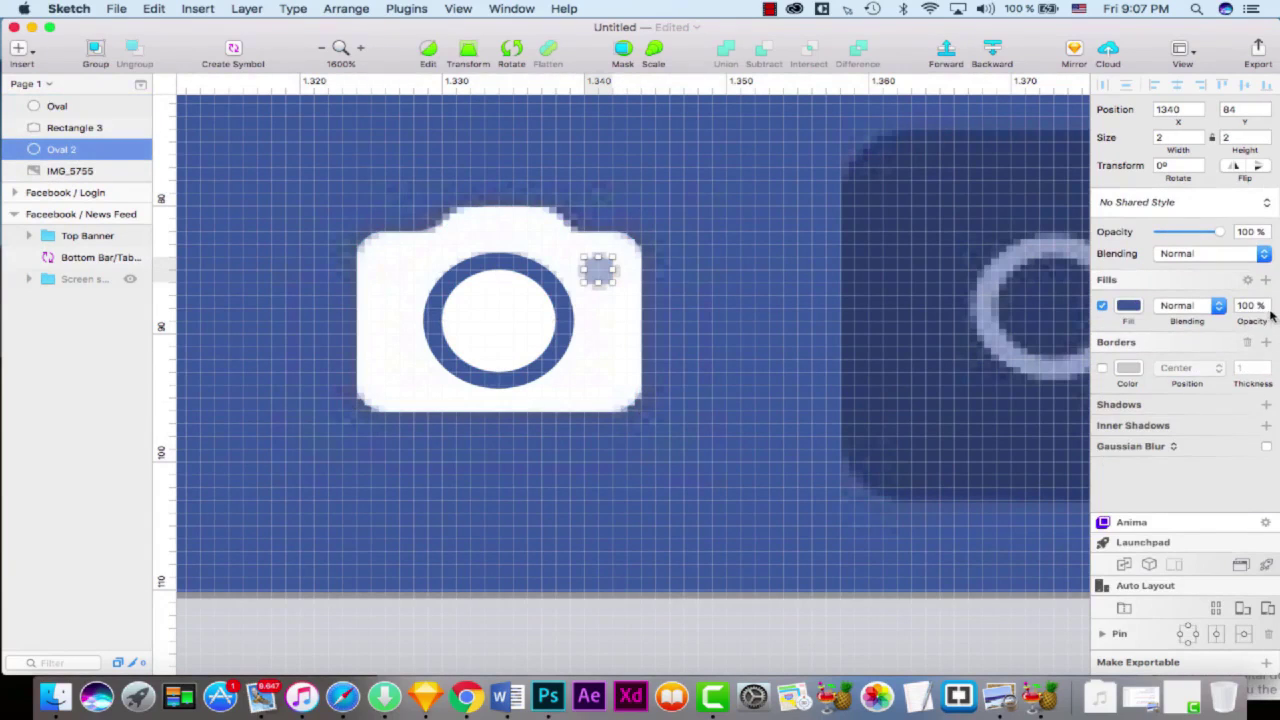
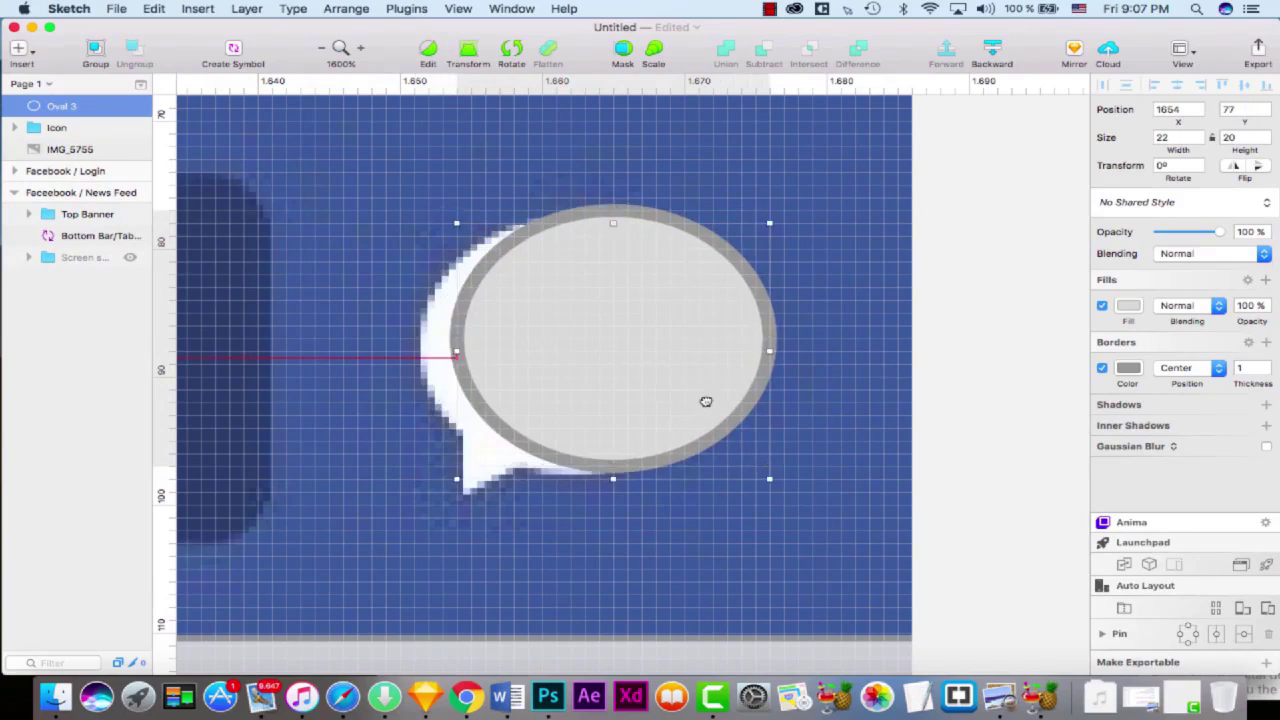
- Switch off the new oval's border and fit it over the Messenger bubble at position 1651, 77 with a size of 22 by 21
{"action": "left_click", "coordinate": [1102, 368]}
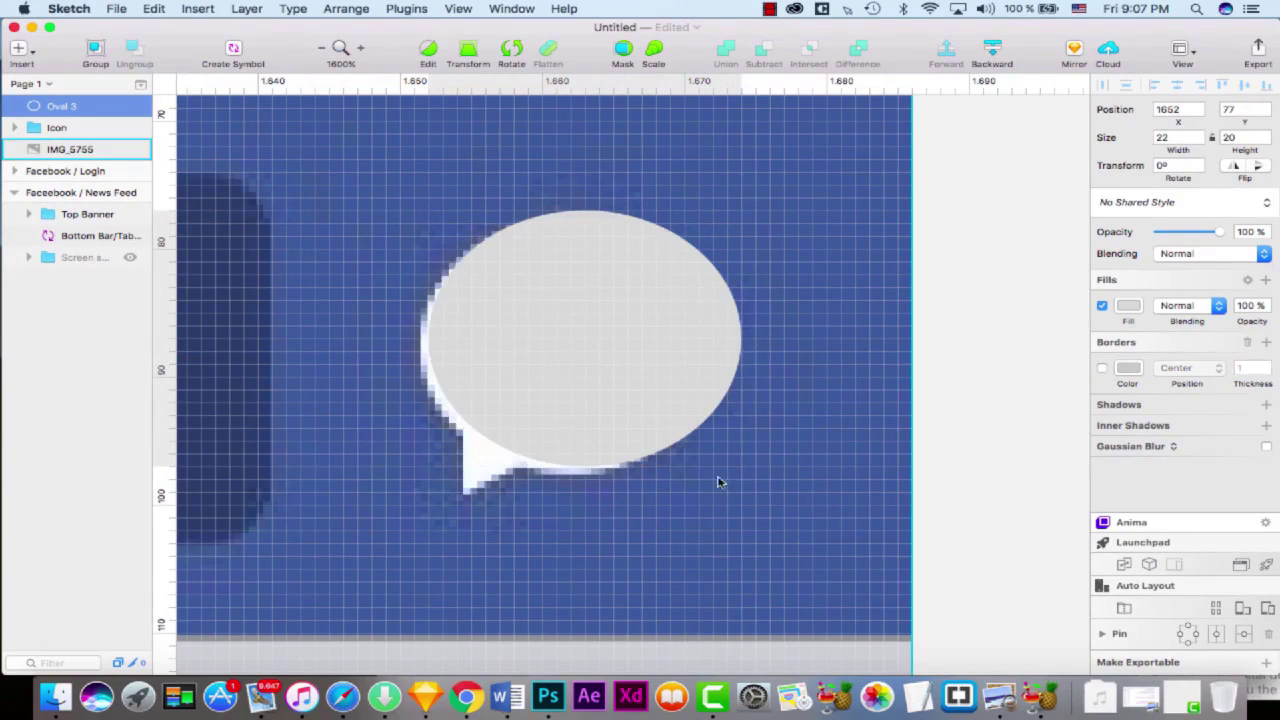
{"action": "key", "text": "Left"}
{"action": "mouse_move", "coordinate": [732, 469]}
{"action": "left_mouse_down"}
{"action": "mouse_move", "coordinate": [703, 462]}
{"action": "mouse_move", "coordinate": [726, 479]}
{"action": "left_mouse_up"}
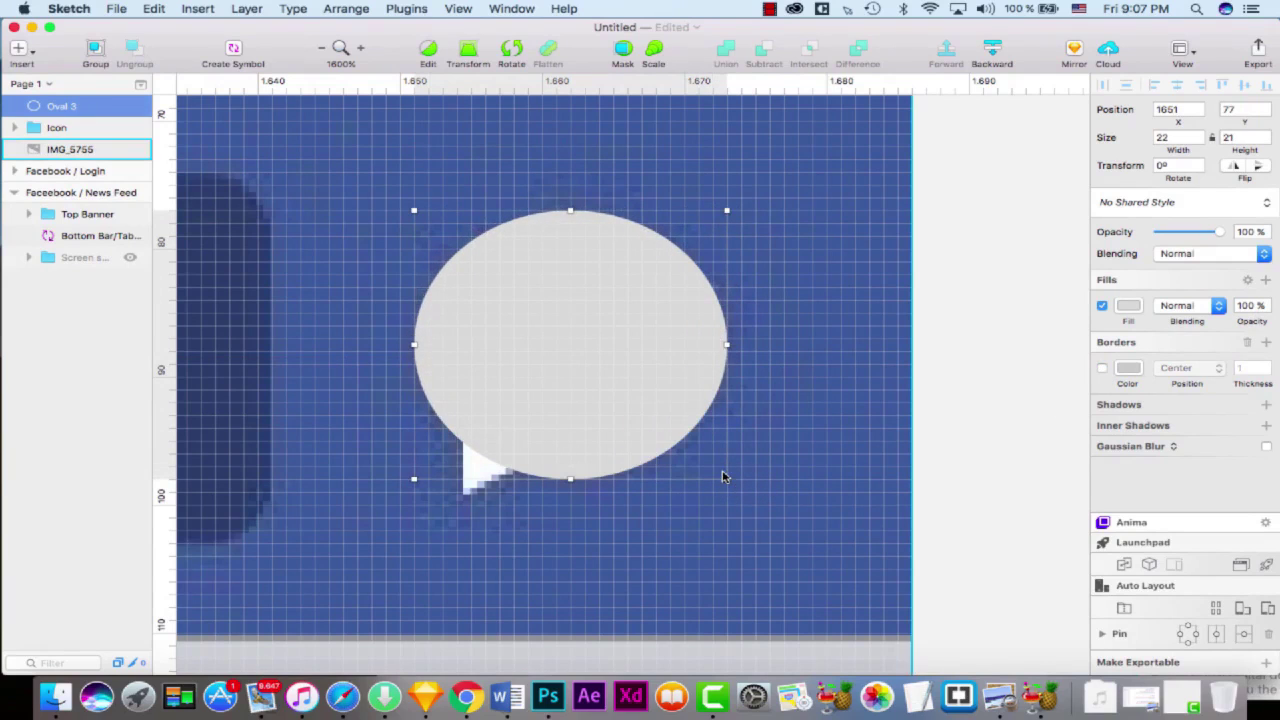
- Change the bubble oval's fill colour to white, FFFFFF
{"action": "left_click", "coordinate": [1133, 305]}
{"action": "left_click_drag", "start_coordinate": [1149, 380], "coordinate": [960, 292]}
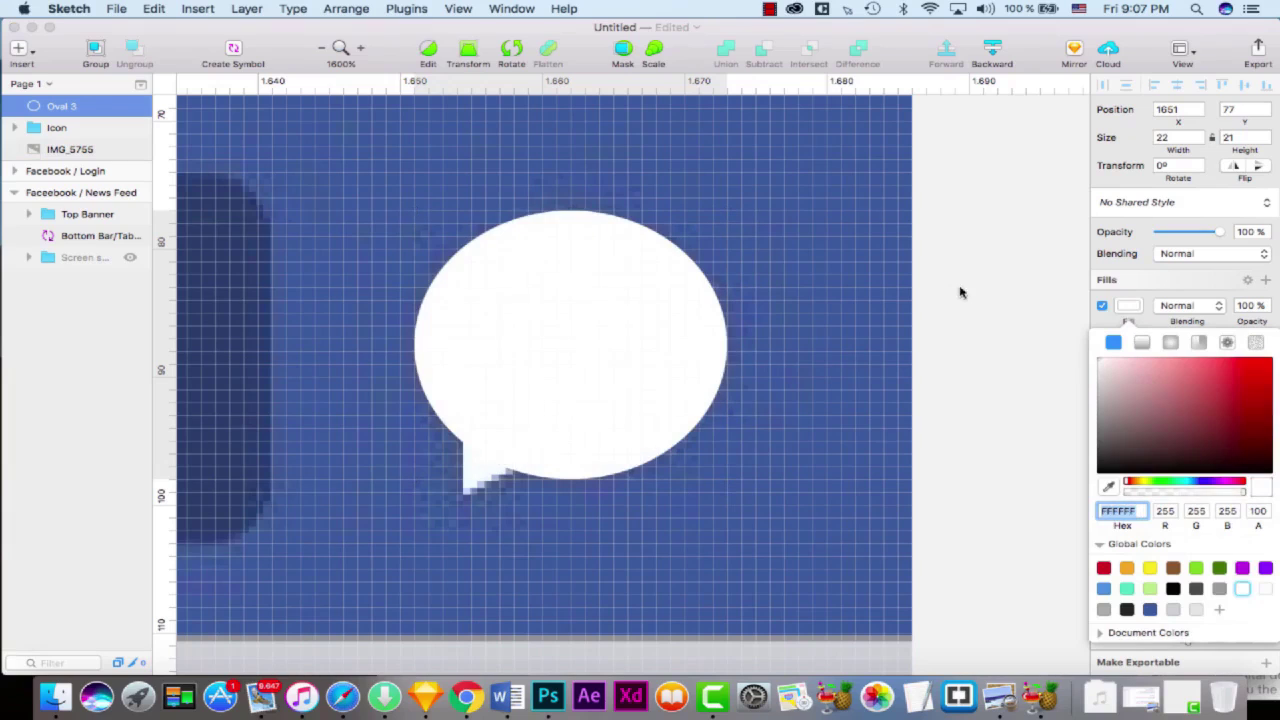
{"action": "left_click", "coordinate": [600, 309]}
- Add three points along the oval's lower-left edge and pull the middle one out to X 1654.5, Y 99.5 to form the bubble's tail
{"action": "left_click", "coordinate": [430, 55]}
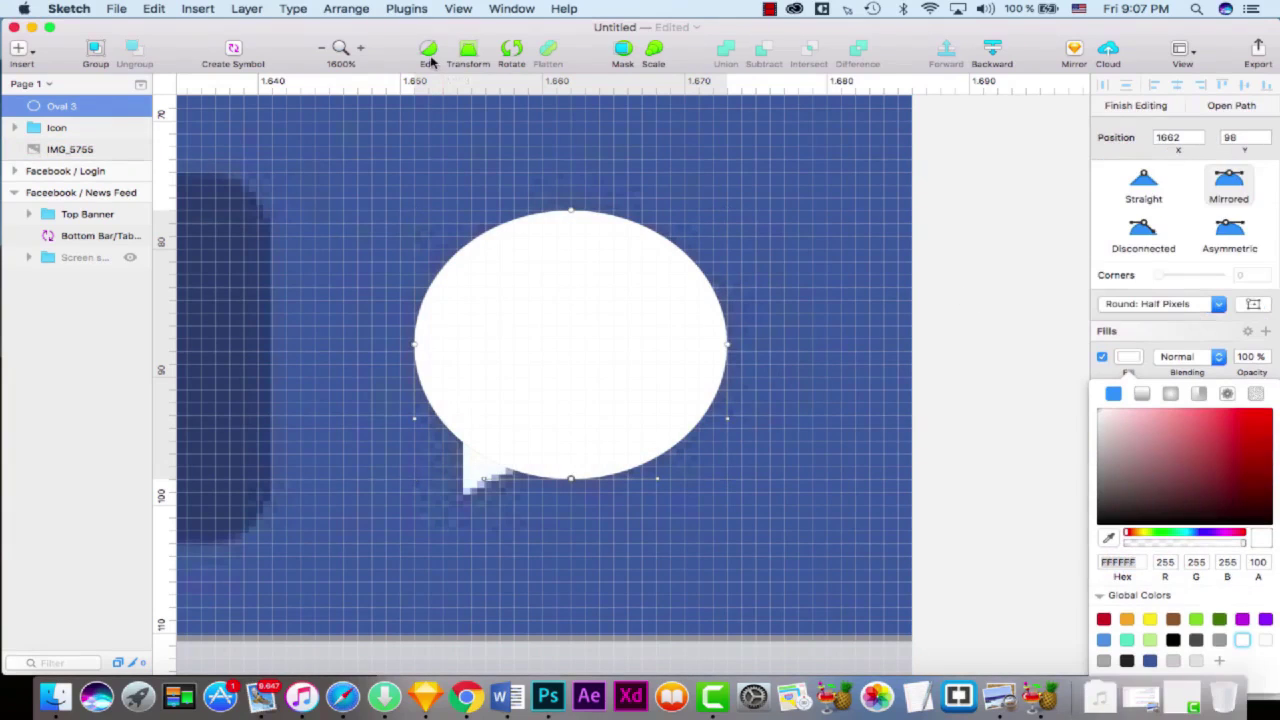
{"action": "left_click", "coordinate": [465, 452]}
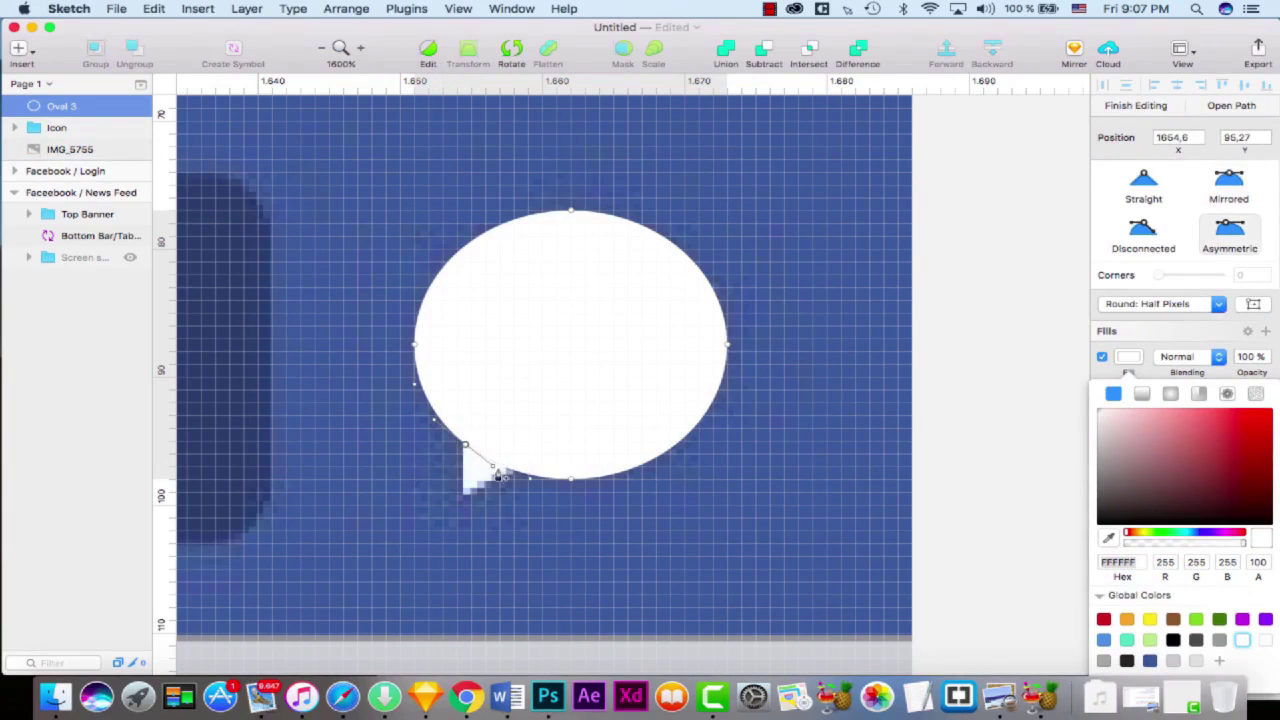
{"action": "left_click", "coordinate": [510, 470]}
{"action": "left_click", "coordinate": [488, 459]}
{"action": "left_click_drag", "start_coordinate": [488, 459], "coordinate": [465, 498]}
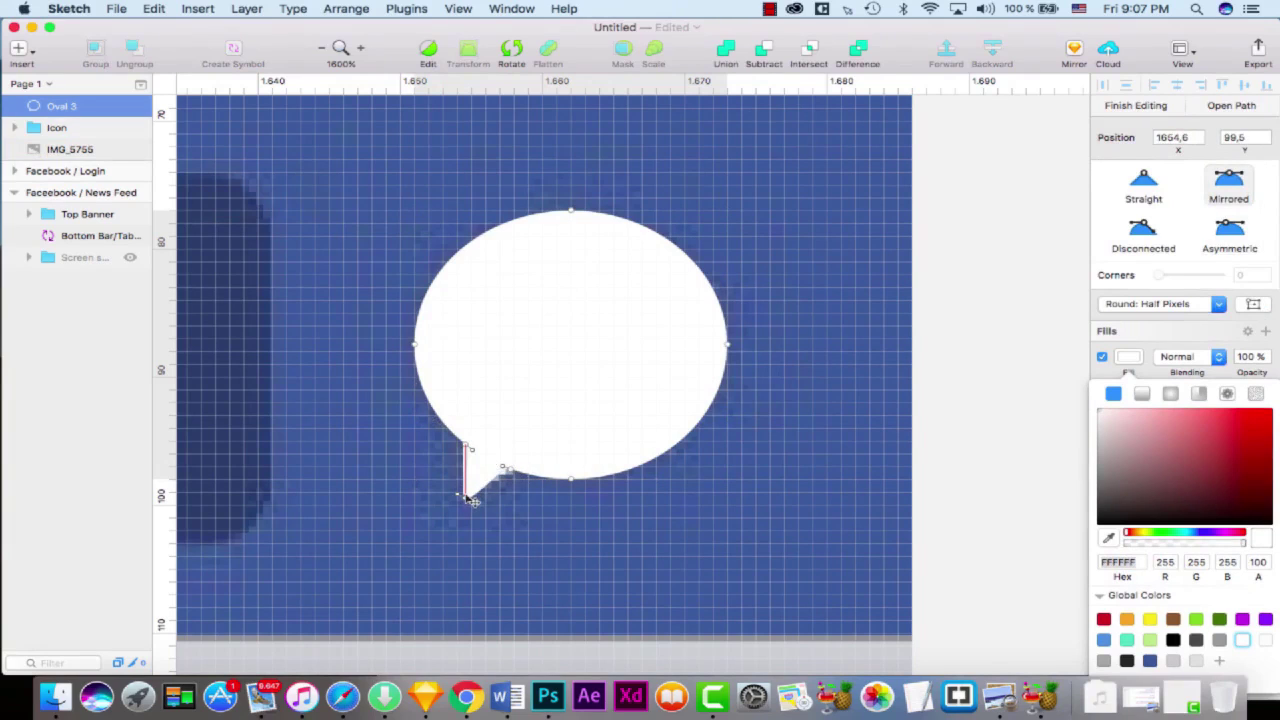
{"action": "left_click", "coordinate": [846, 433]}
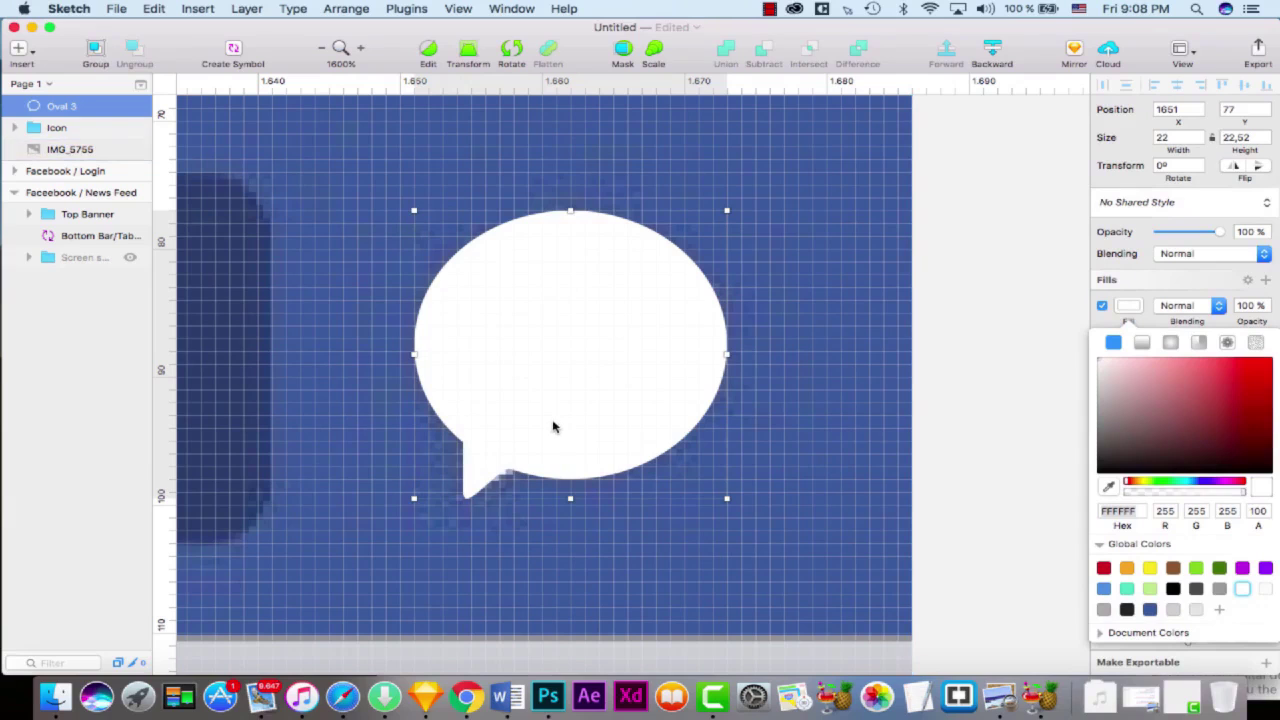
- Convert the tip and both base points of the bubble's tail to straight points
{"action": "double_click", "coordinate": [470, 496]}
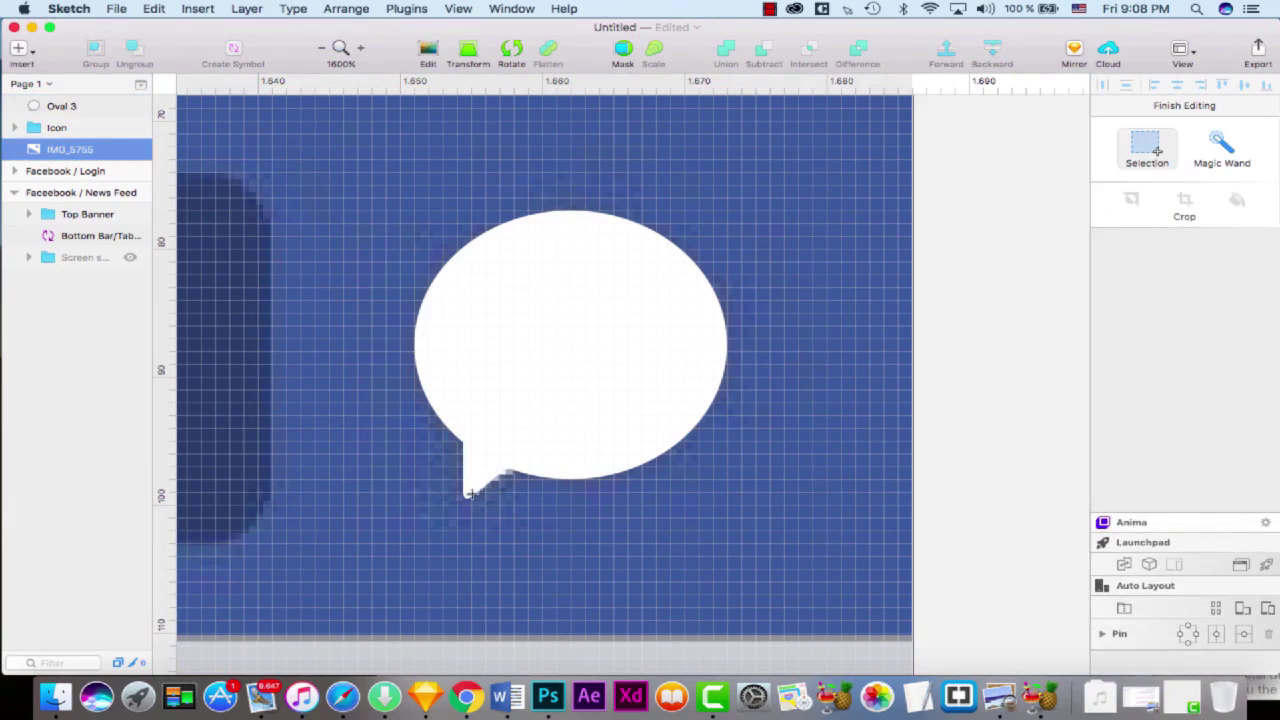
{"action": "left_click", "coordinate": [499, 349]}
{"action": "double_click", "coordinate": [486, 408]}
{"action": "left_click", "coordinate": [464, 497]}
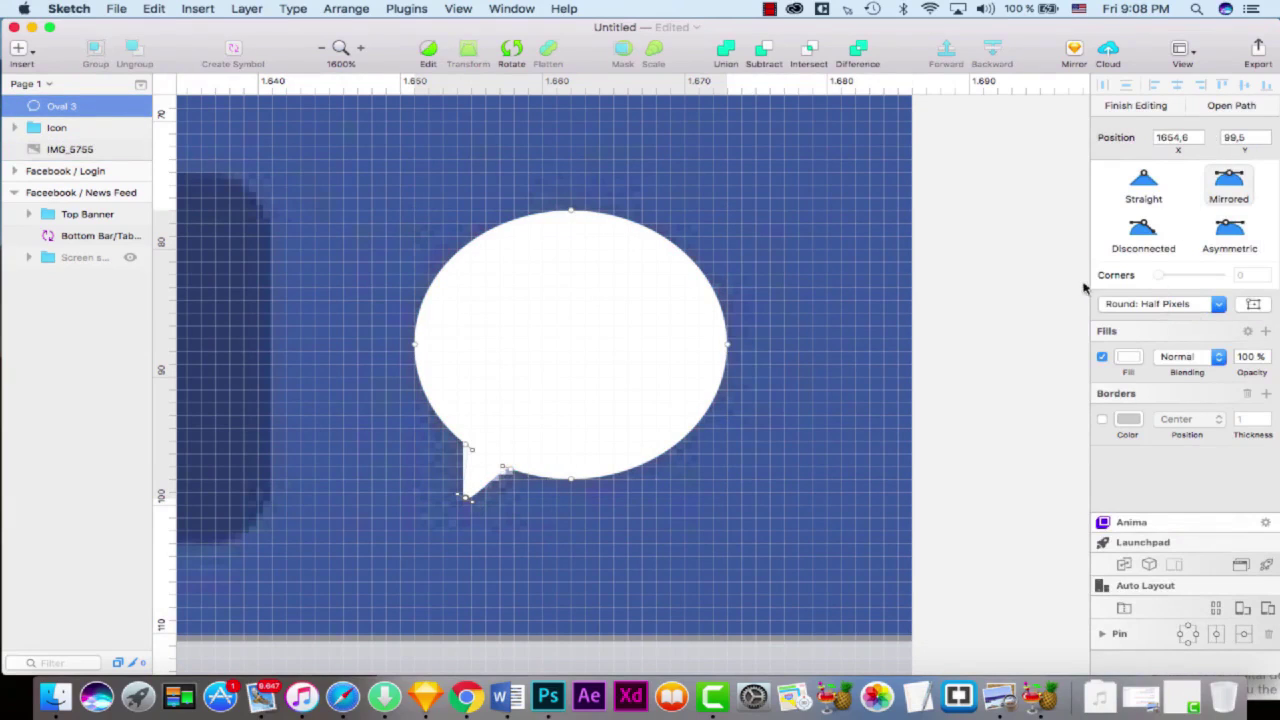
{"action": "left_click", "coordinate": [1146, 186]}
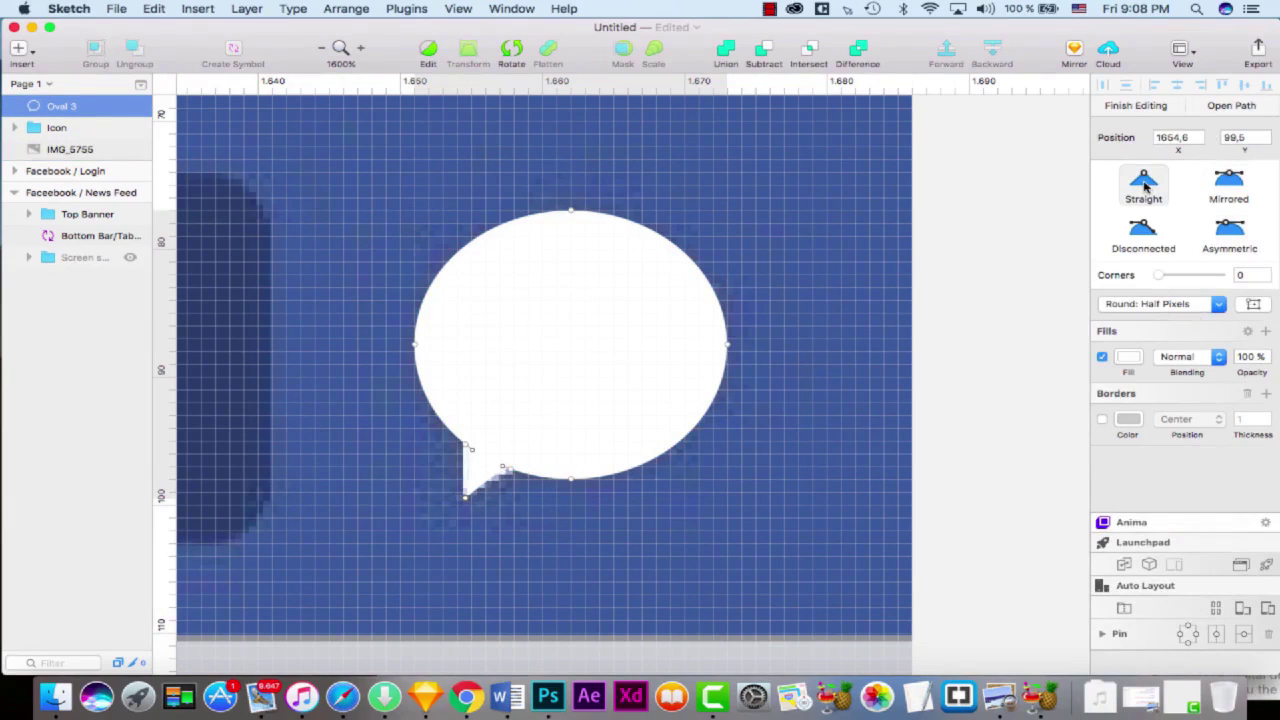
{"action": "left_click", "coordinate": [506, 469]}
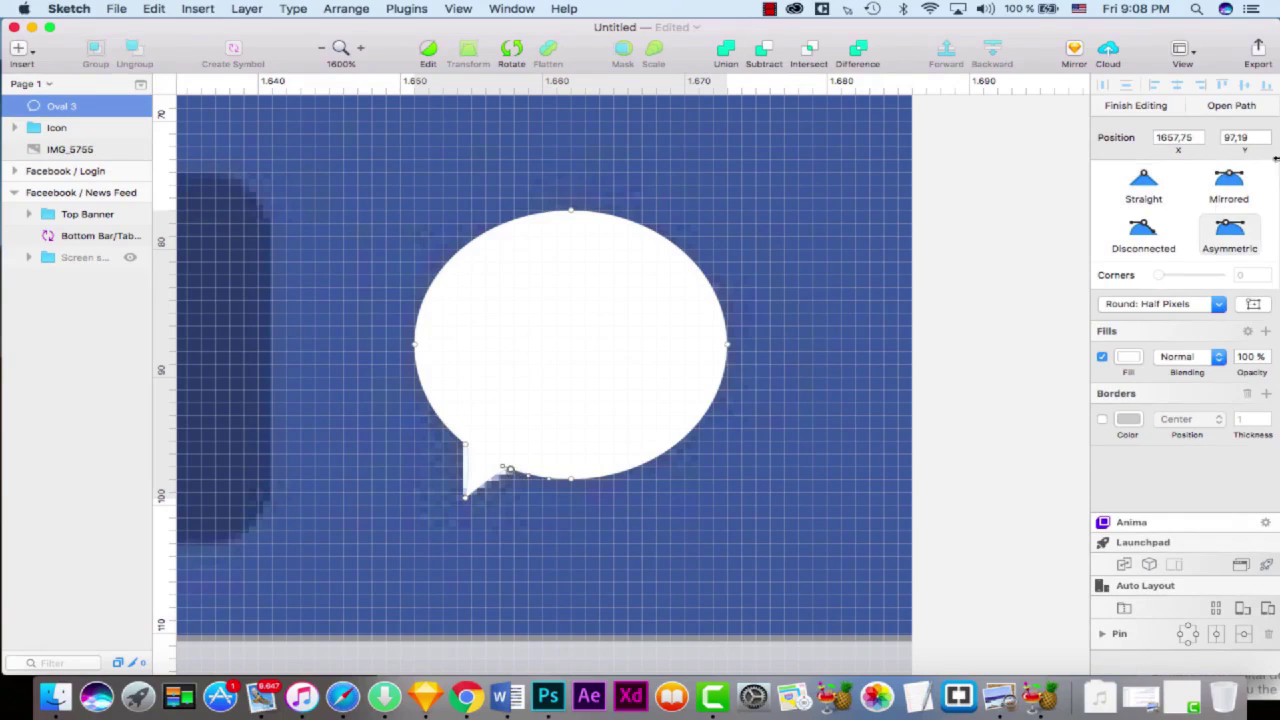
{"action": "left_click", "coordinate": [1150, 183]}
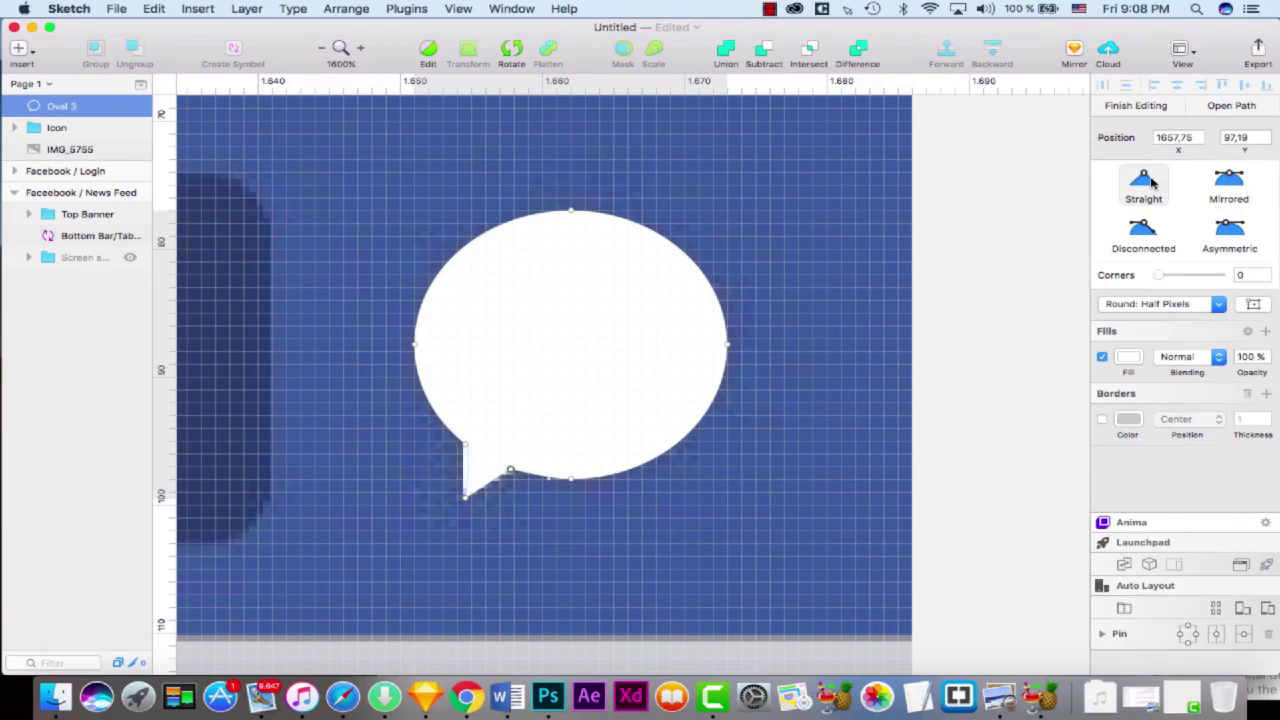
{"action": "left_click", "coordinate": [466, 446]}
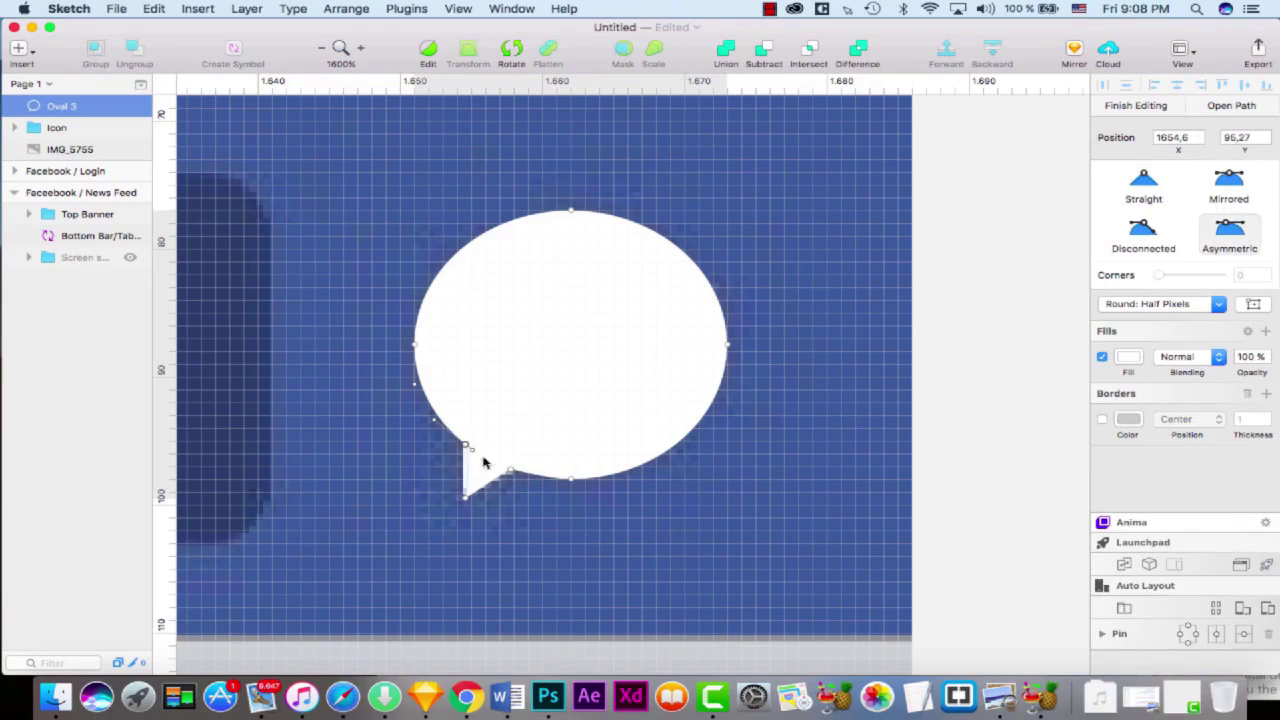
{"action": "left_click", "coordinate": [1142, 188]}
- Move the tail's upper base point to Y 95.5 and lengthen the oval's left curve handle down to Y 92 to match the bubble's outline
{"action": "left_click_drag", "start_coordinate": [465, 446], "coordinate": [465, 448]}
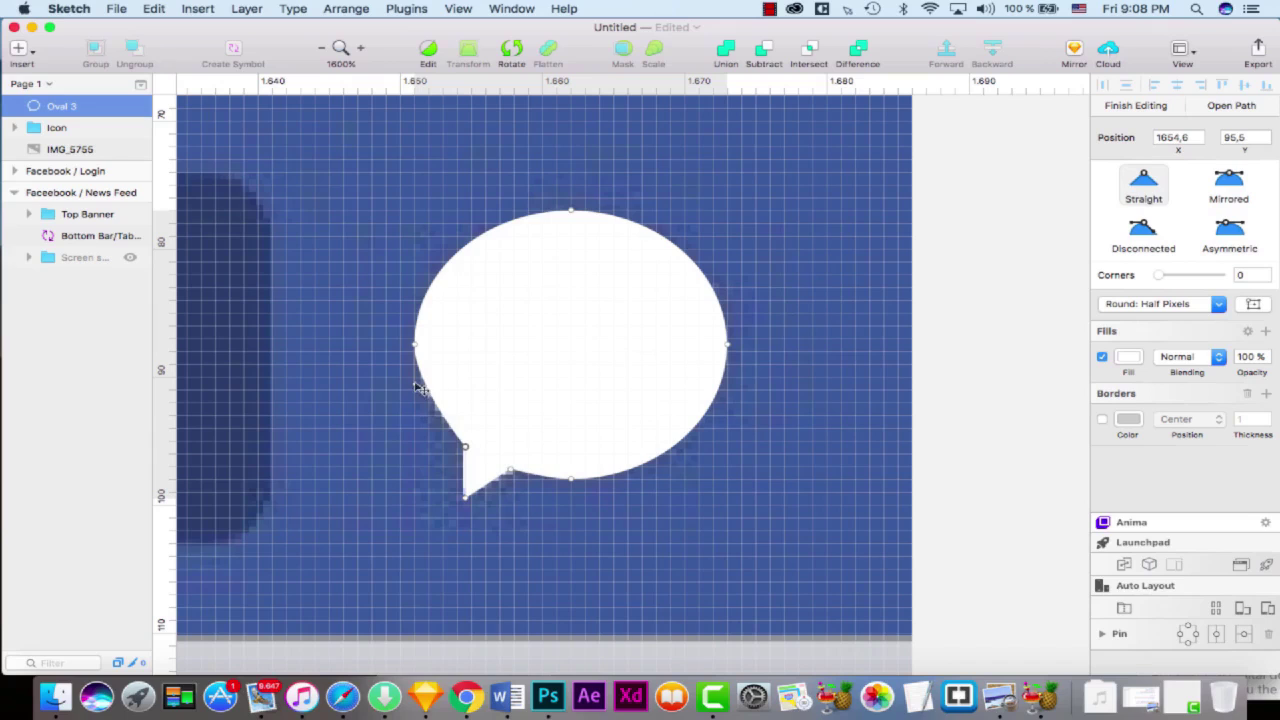
{"action": "left_click_drag", "start_coordinate": [414, 386], "coordinate": [413, 401]}
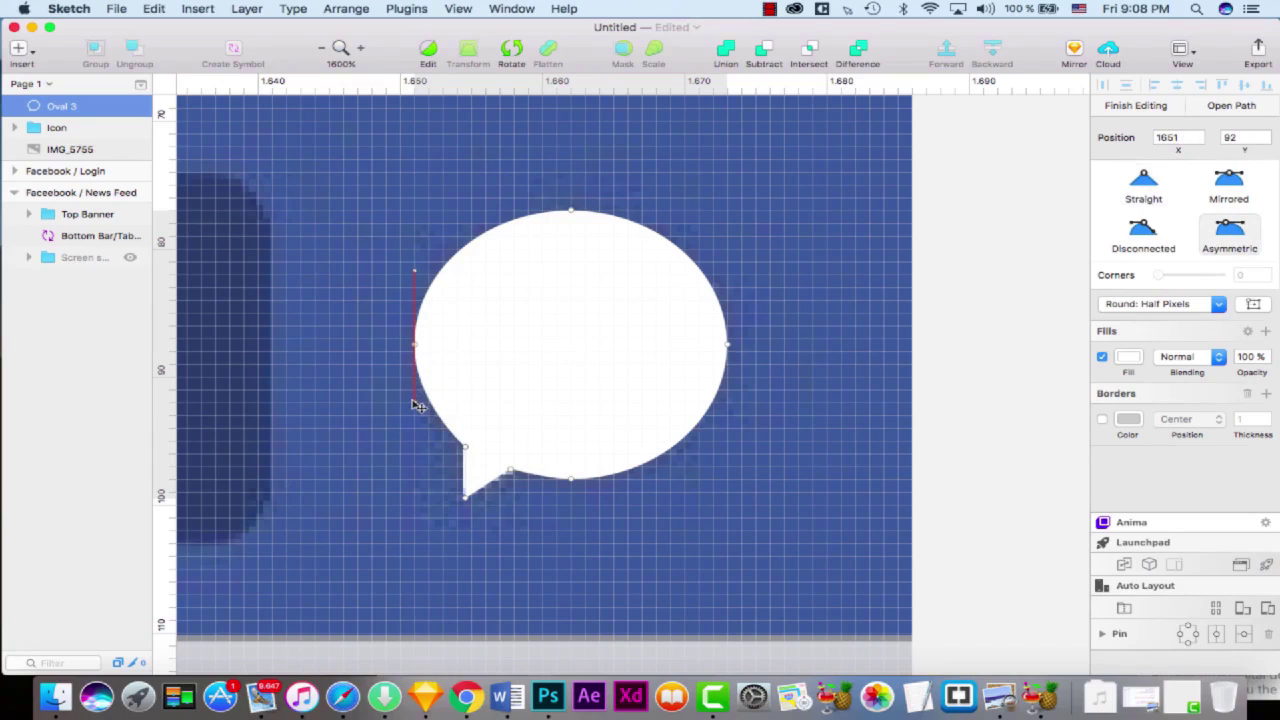
{"action": "left_click", "coordinate": [934, 423]}
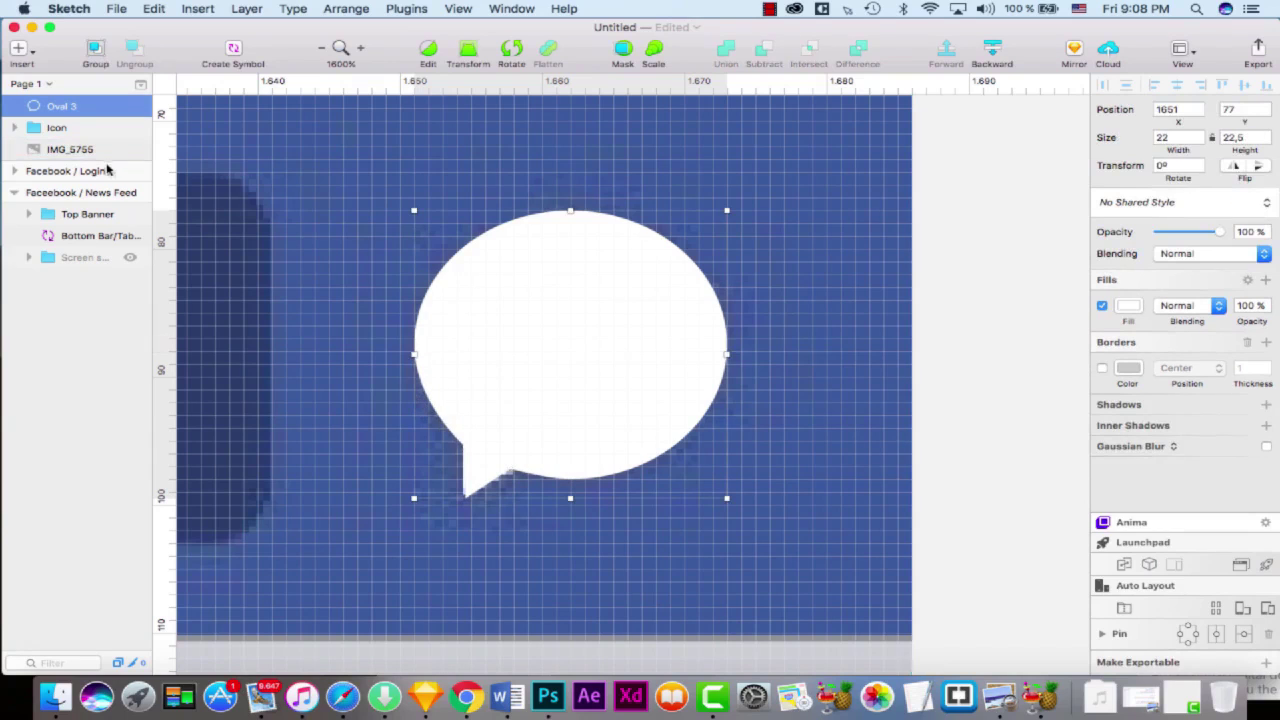
- Hide the bubble shape, Oval 3, and trace the lightning bolt with a closed six-point vector path about 13 by 6
{"action": "left_click", "coordinate": [130, 106]}
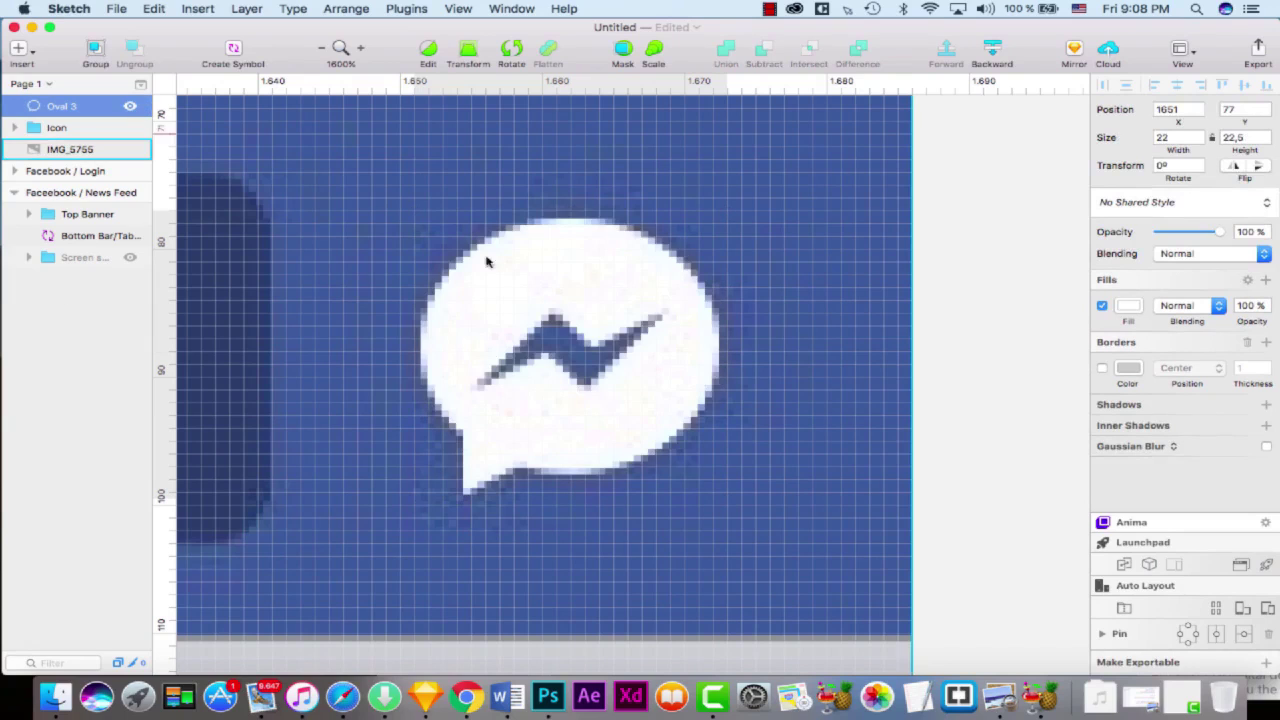
{"action": "left_click", "coordinate": [19, 48]}
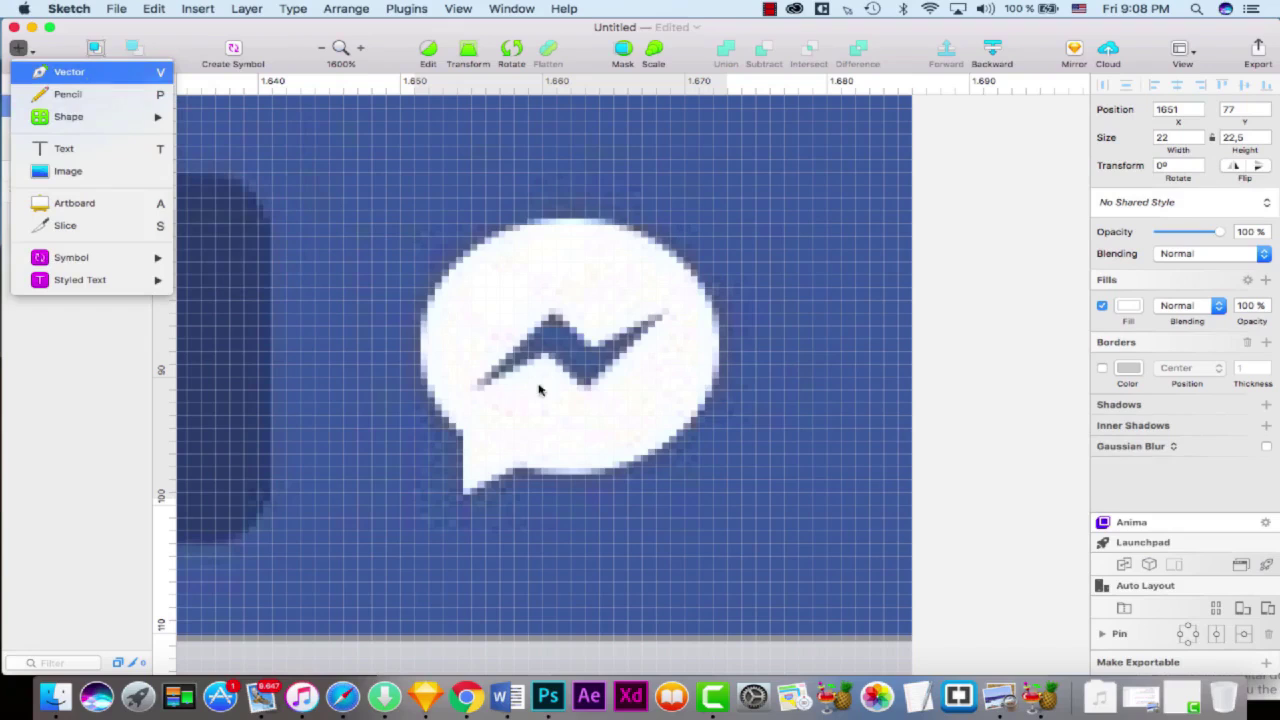
{"action": "left_click", "coordinate": [478, 382]}
{"action": "left_click", "coordinate": [549, 323]}
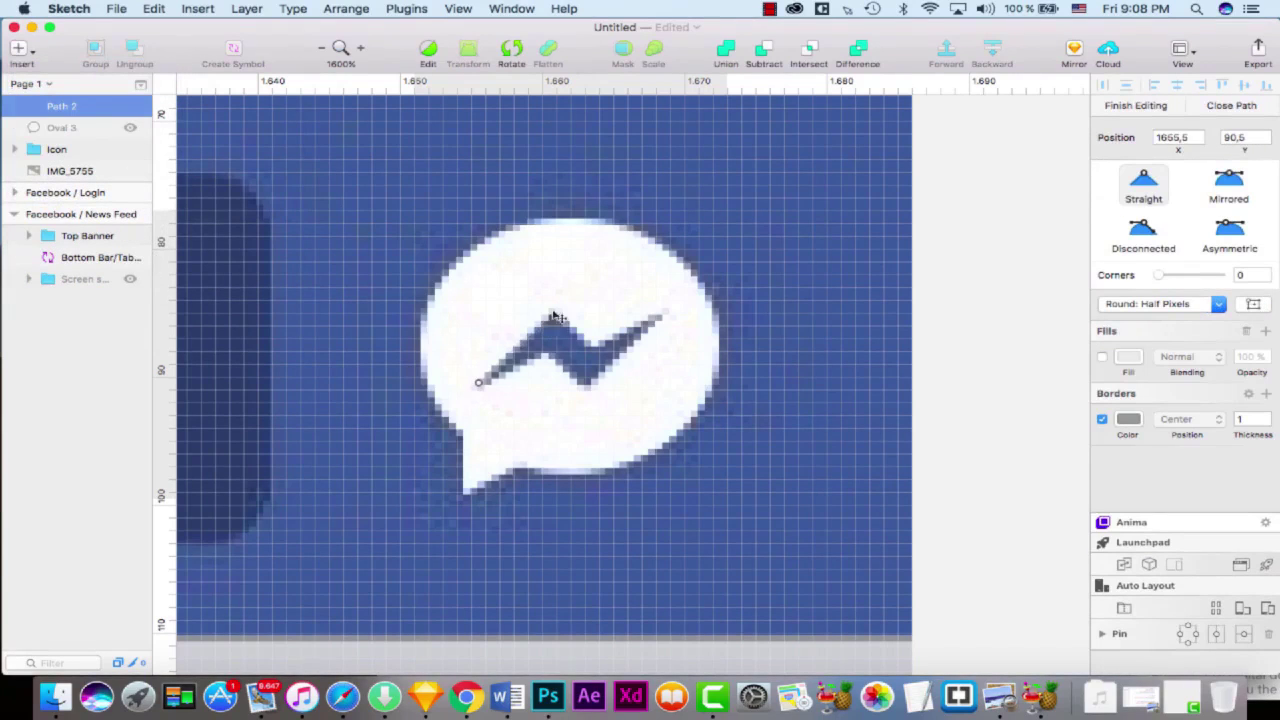
{"action": "left_click", "coordinate": [555, 311]}
{"action": "left_click", "coordinate": [593, 350]}
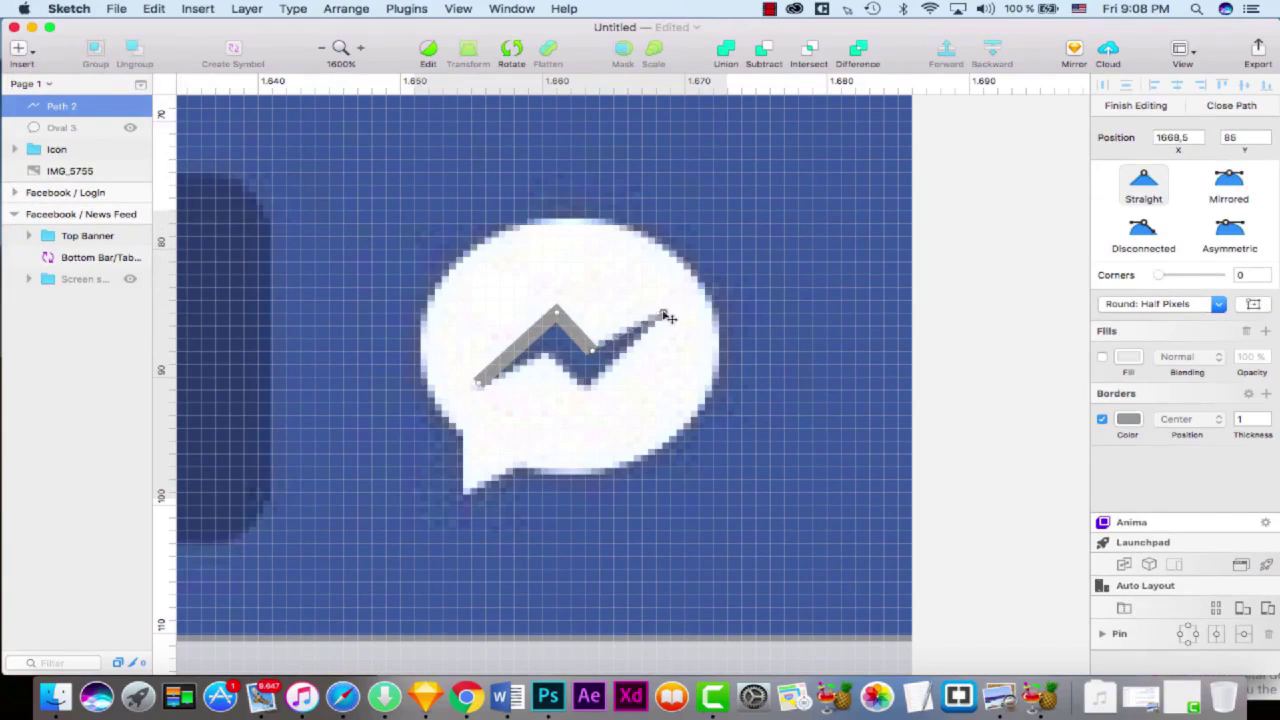
{"action": "left_click", "coordinate": [668, 318]}
{"action": "left_click", "coordinate": [692, 292]}
{"action": "left_click", "coordinate": [592, 393]}
{"action": "left_click", "coordinate": [549, 352]}
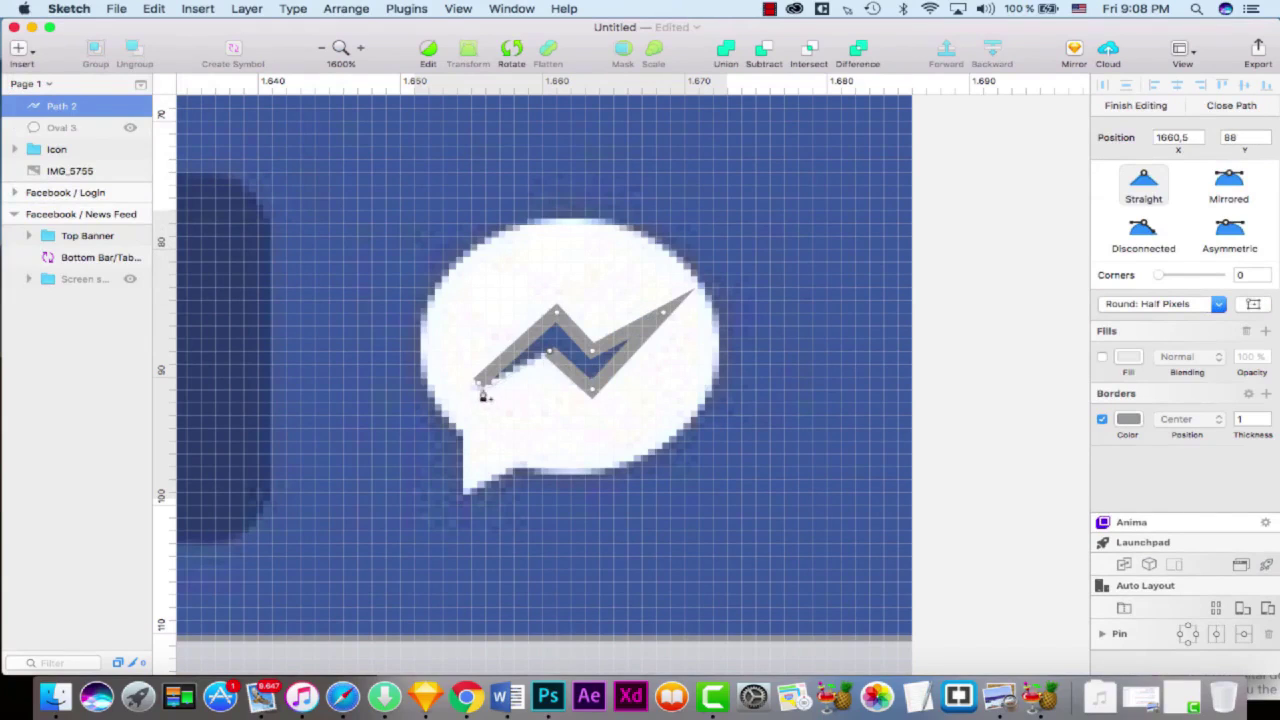
{"action": "left_click", "coordinate": [478, 386]}
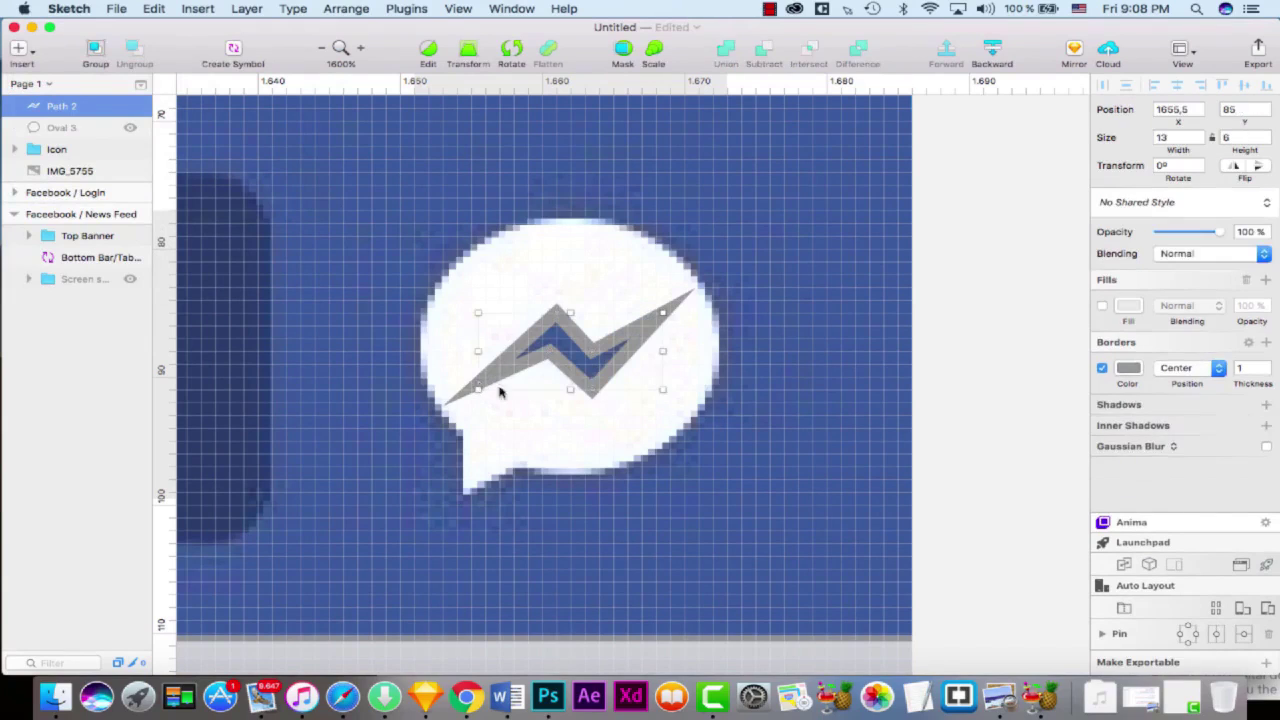
- Try rounded ends and the round, bevel and miter joins on the lightning bolt's border
{"action": "double_click", "coordinate": [636, 341]}
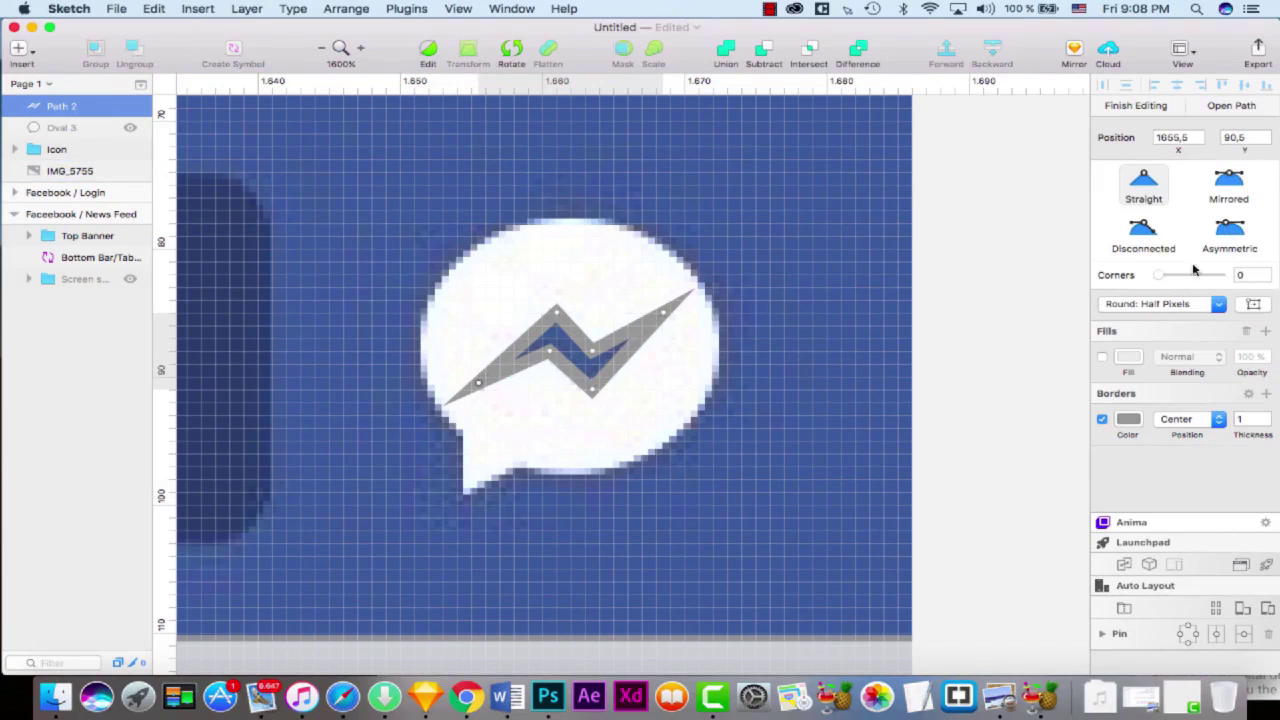
{"action": "left_click", "coordinate": [1219, 419]}
{"action": "left_click", "coordinate": [1247, 413]}
{"action": "left_click", "coordinate": [1248, 394]}
{"action": "left_click", "coordinate": [1152, 430]}
{"action": "left_click", "coordinate": [1223, 431]}
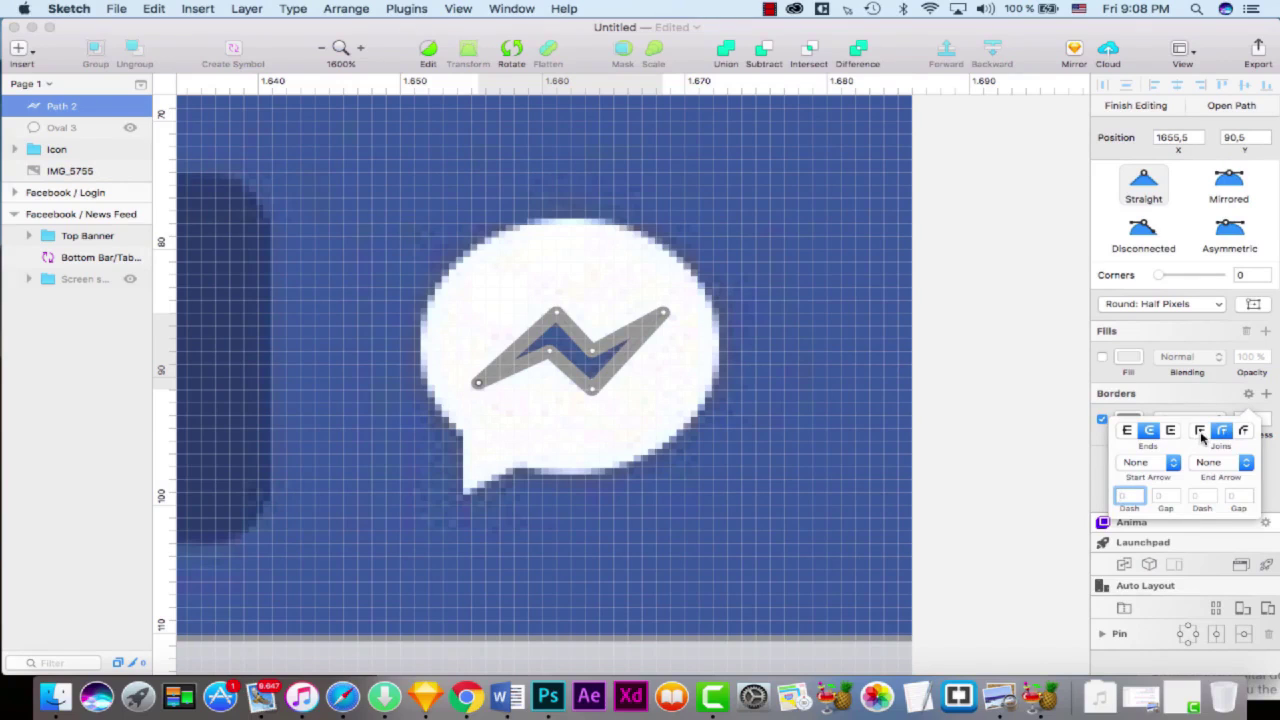
{"action": "left_click", "coordinate": [1245, 431]}
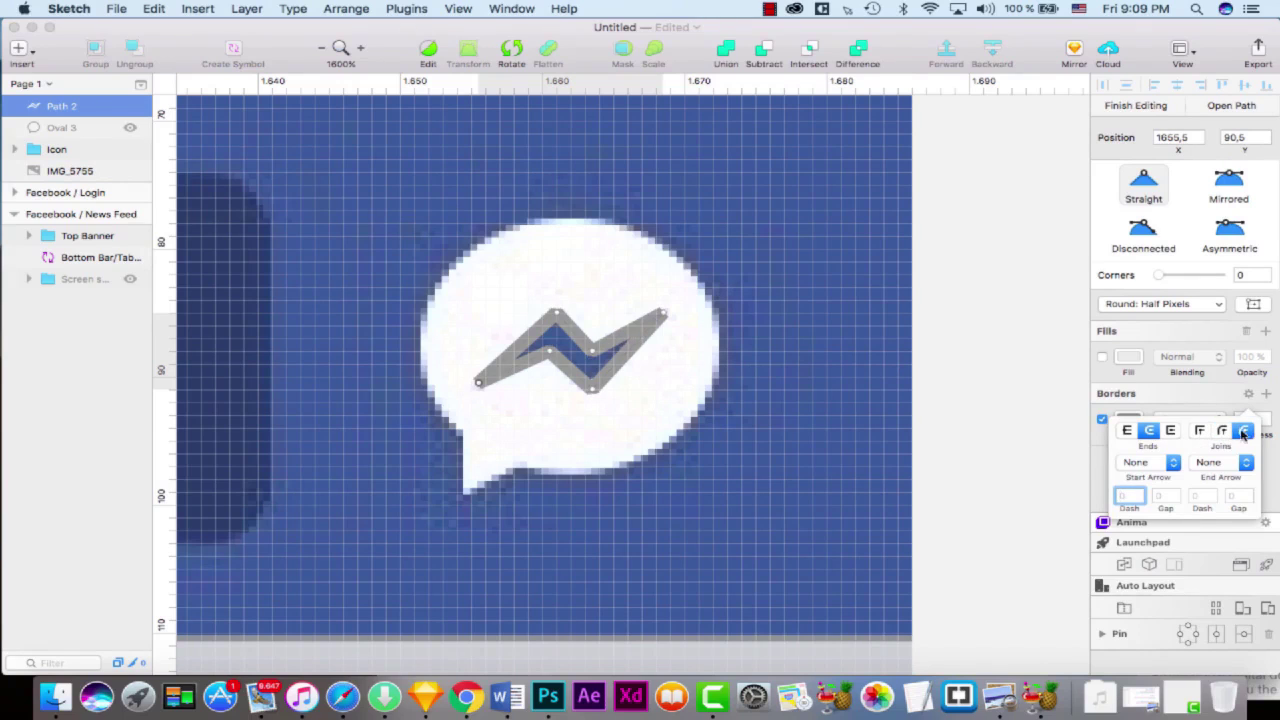
{"action": "left_click", "coordinate": [1199, 431]}
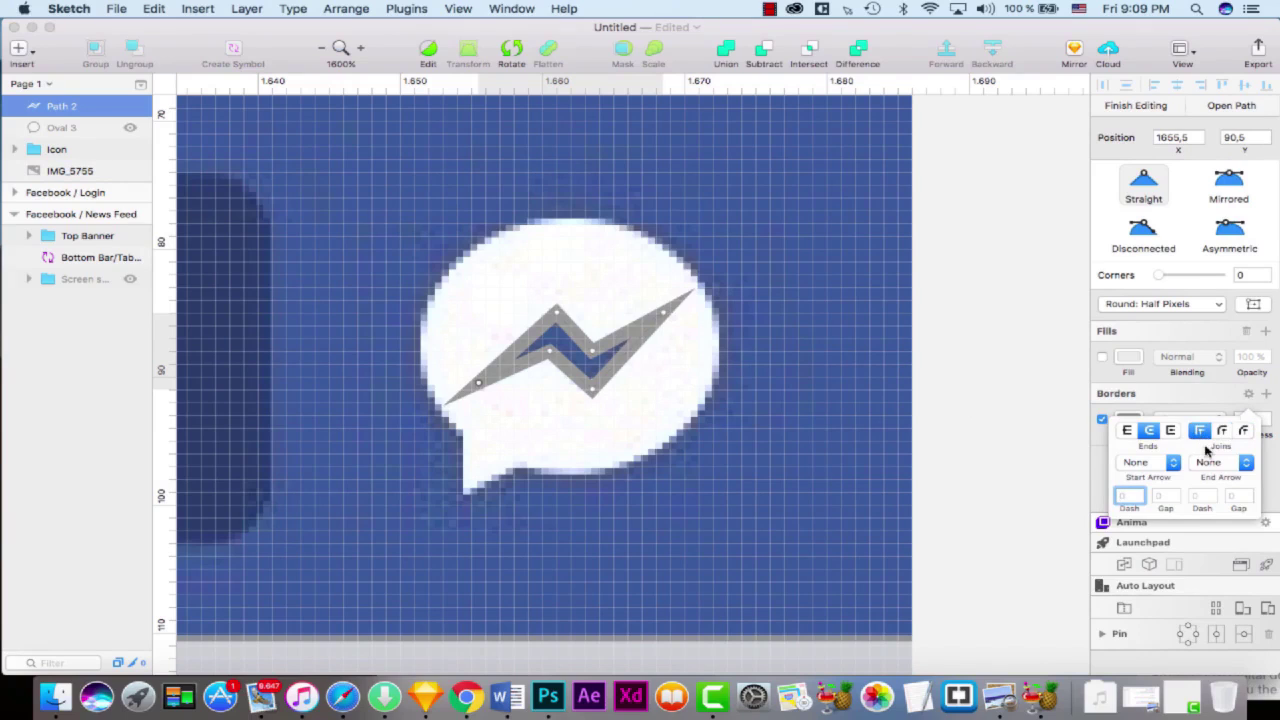
- Switch off the lightning bolt's border and fill it with the saved Facebook blue, 3B5999
{"action": "left_click", "coordinate": [1103, 421]}
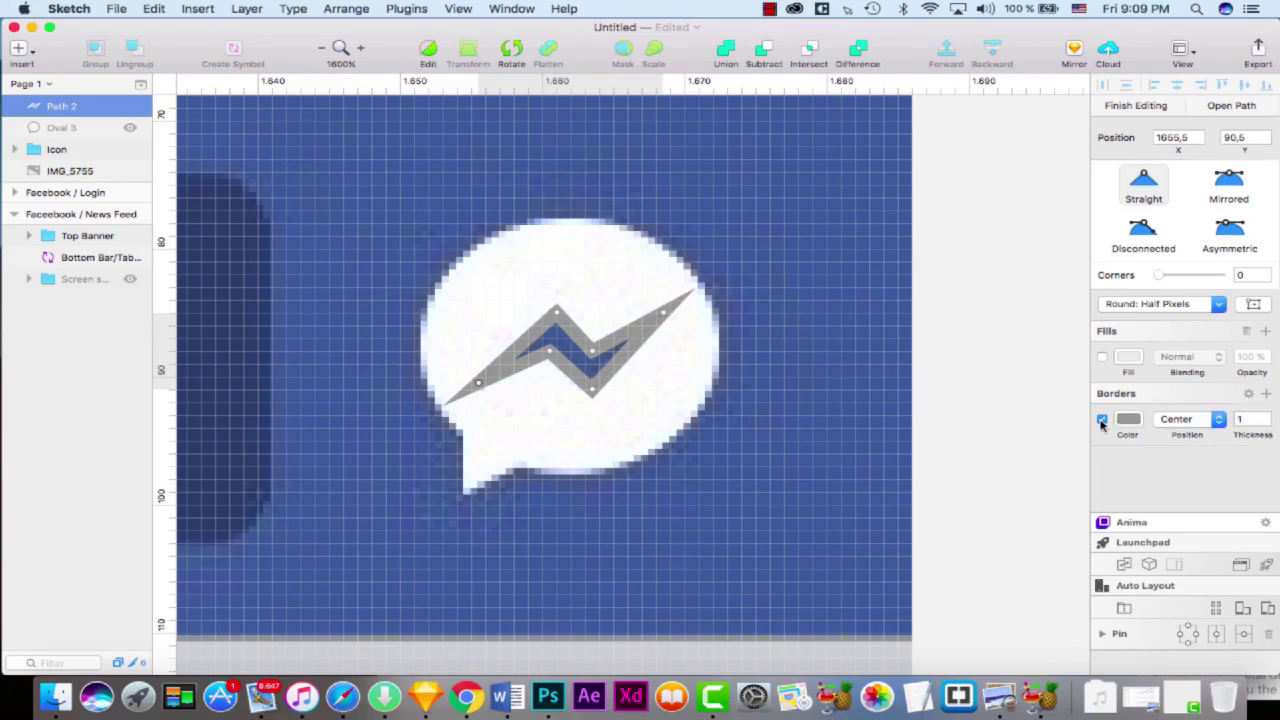
{"action": "left_click", "coordinate": [1102, 420]}
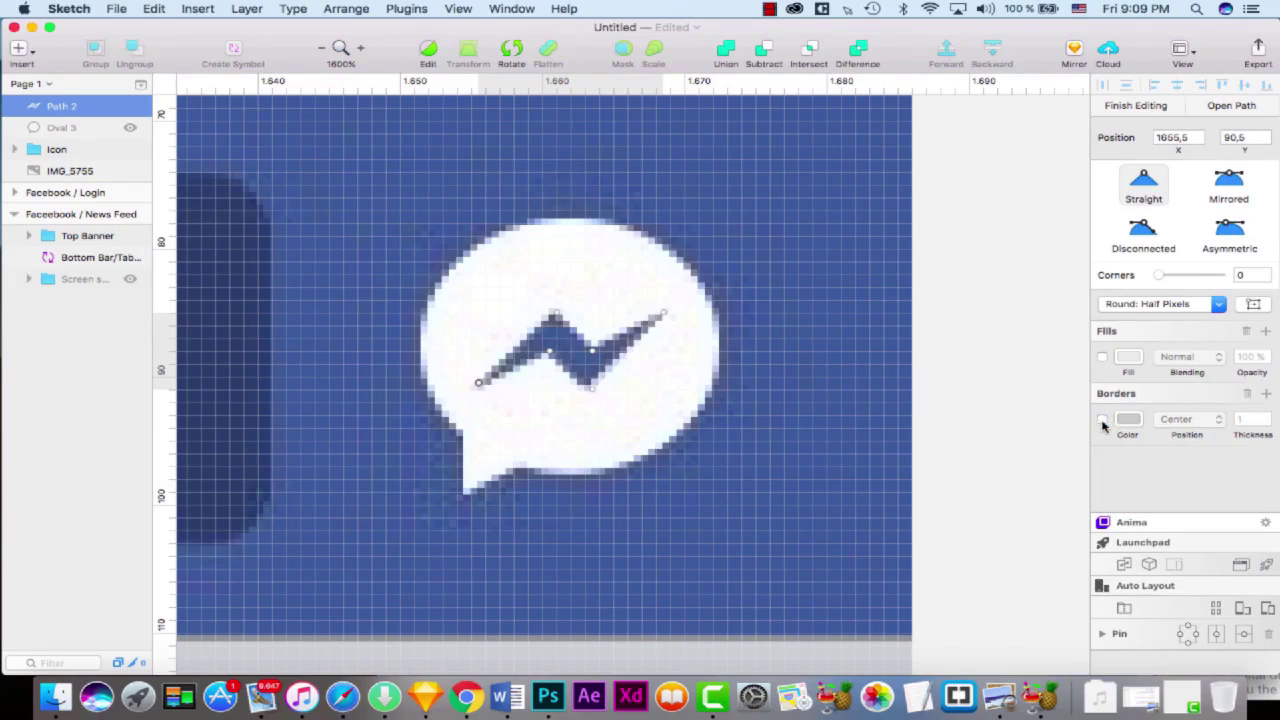
{"action": "left_click", "coordinate": [1102, 358]}
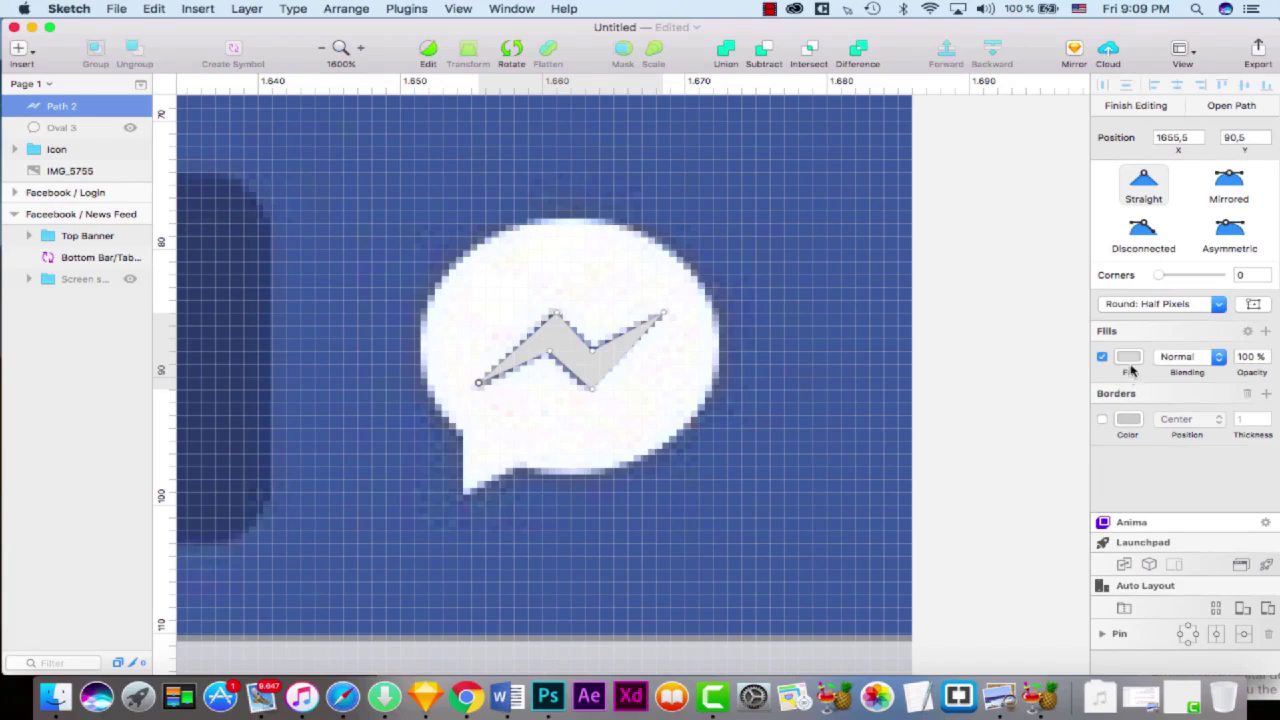
{"action": "left_click", "coordinate": [1129, 360]}
{"action": "left_click", "coordinate": [1119, 566]}
{"action": "left_click", "coordinate": [1149, 662]}
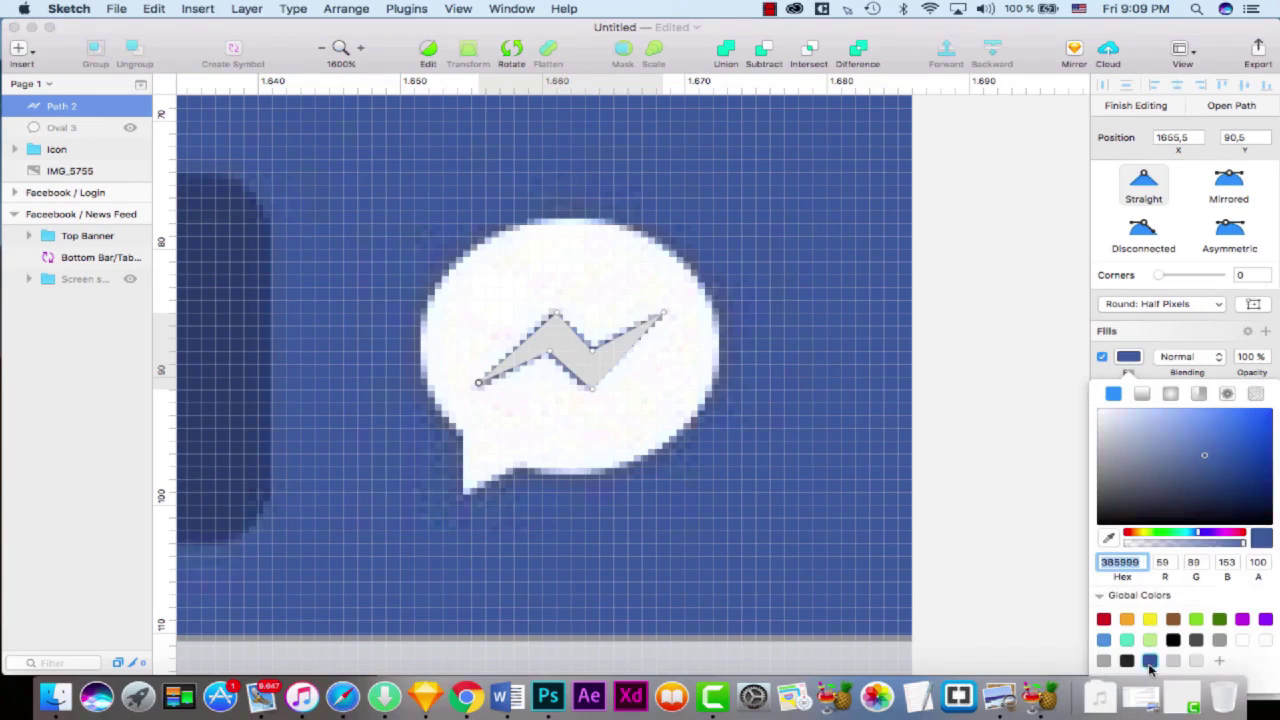
{"action": "left_click_drag", "start_coordinate": [479, 383], "coordinate": [478, 385]}
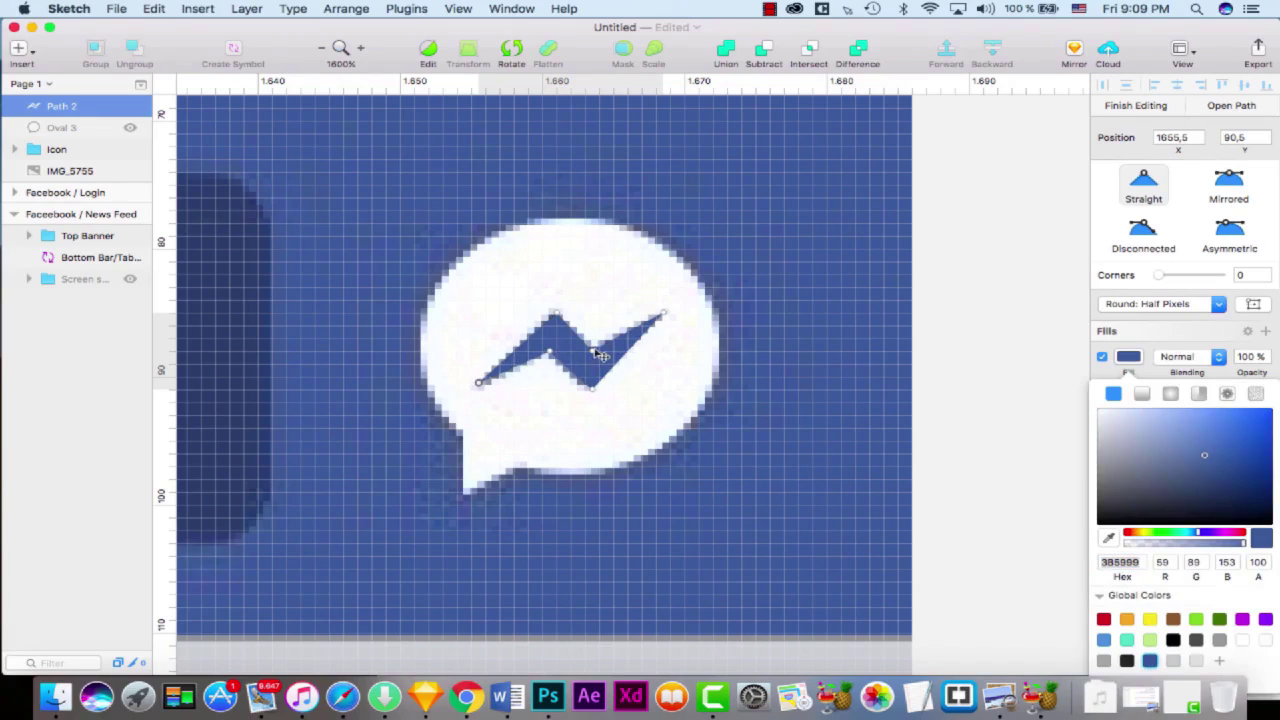
{"action": "left_click", "coordinate": [662, 318]}
- Group the lightning bolt, Path 2, with the bubble shape, Oval 3
{"action": "left_click", "coordinate": [68, 131]}
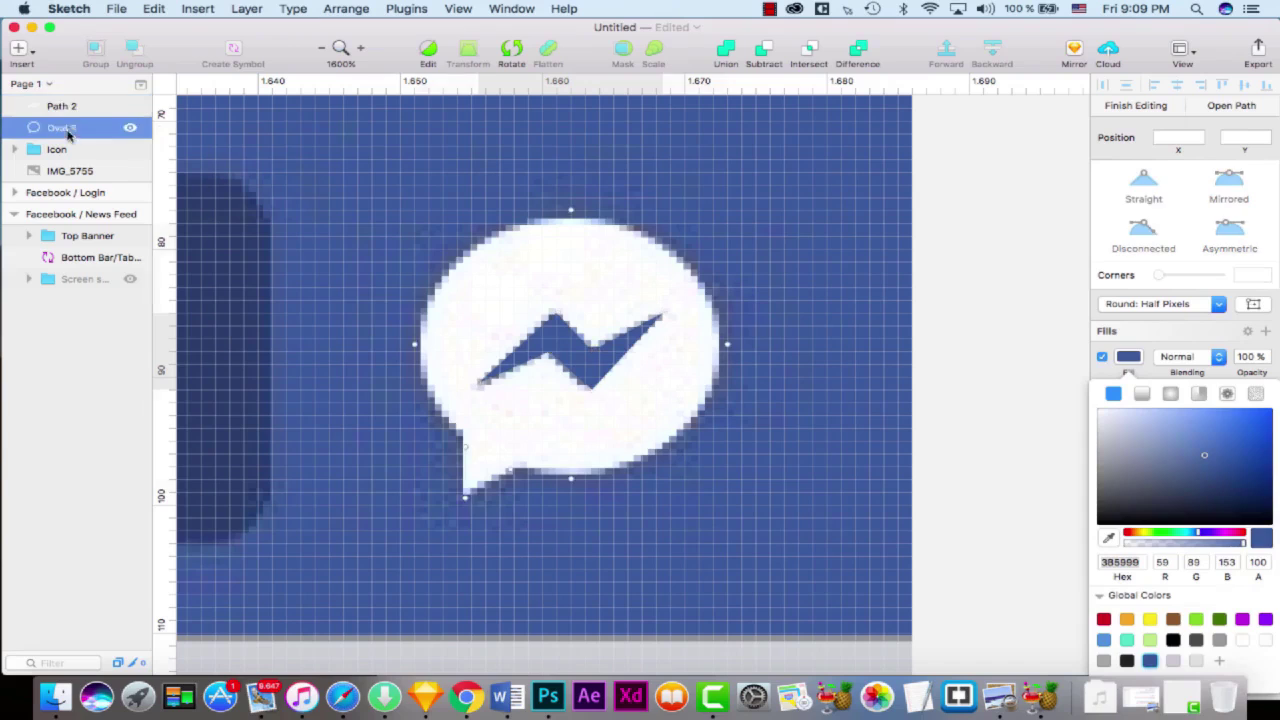
{"action": "left_click", "coordinate": [74, 107]}
{"action": "left_click", "coordinate": [82, 133], "text": "shift"}
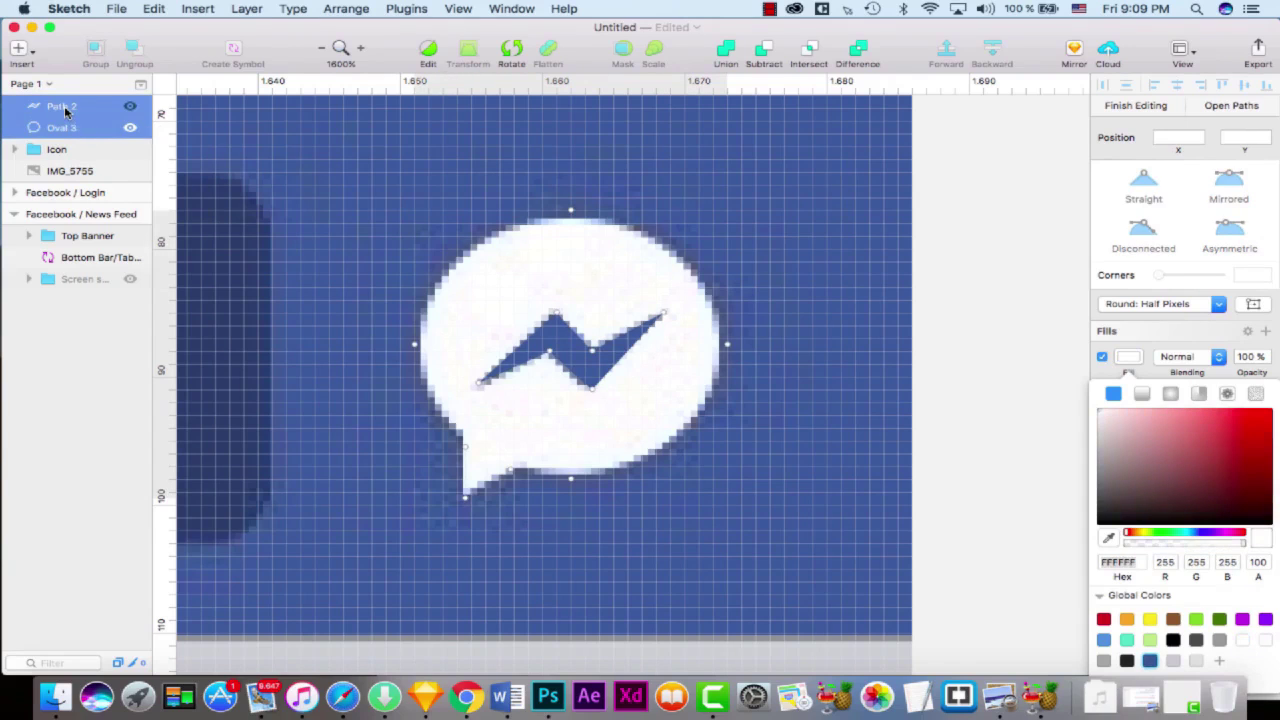
{"action": "left_click", "coordinate": [65, 109]}
{"action": "left_click", "coordinate": [70, 131], "text": "shift"}
{"action": "right_click", "coordinate": [70, 131]}
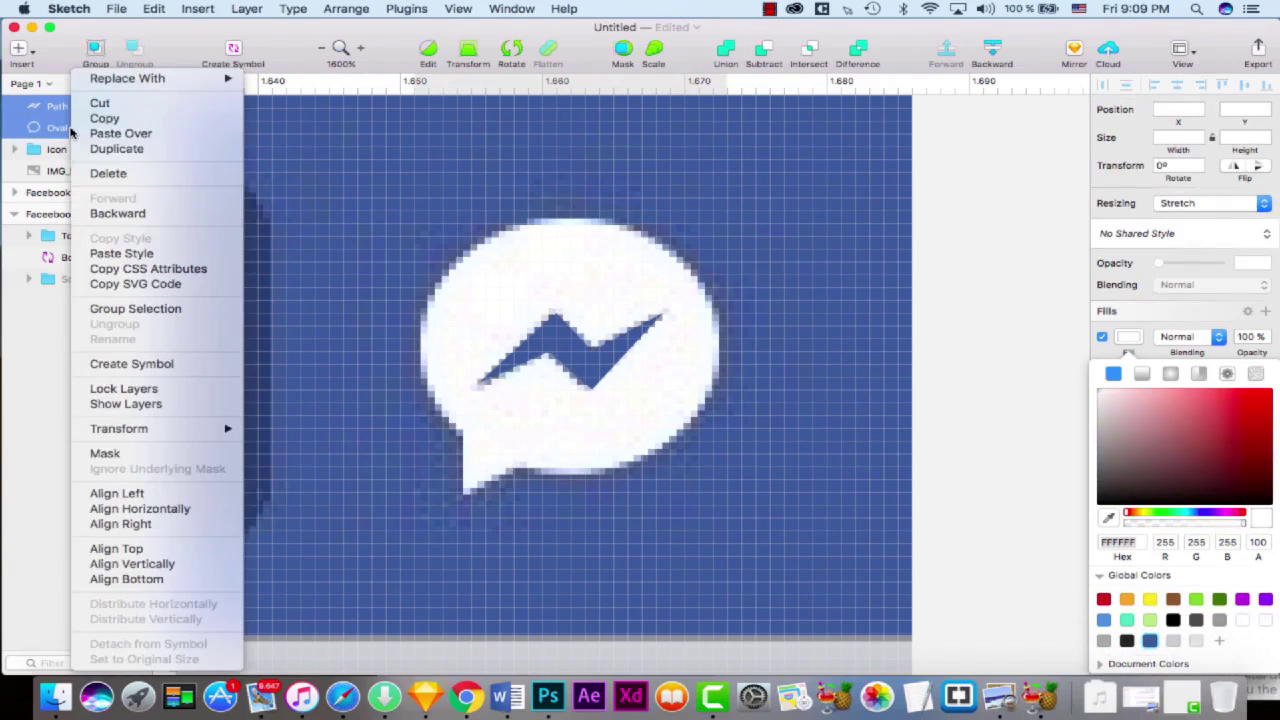
{"action": "left_click", "coordinate": [135, 309]}
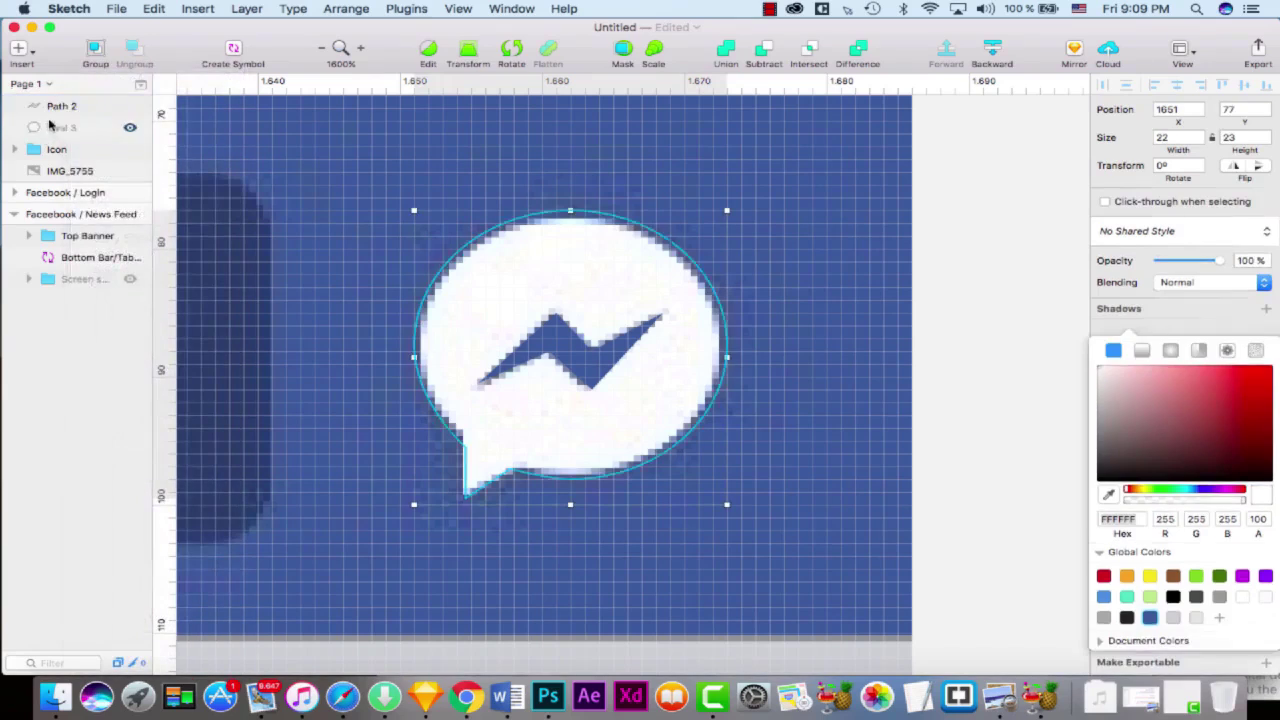
- Rename the Messenger icon's group to "Massegner icon" and the group called Icon to "cAMERA ICON"
{"action": "double_click", "coordinate": [62, 113]}
{"action": "type", "text": "m"}
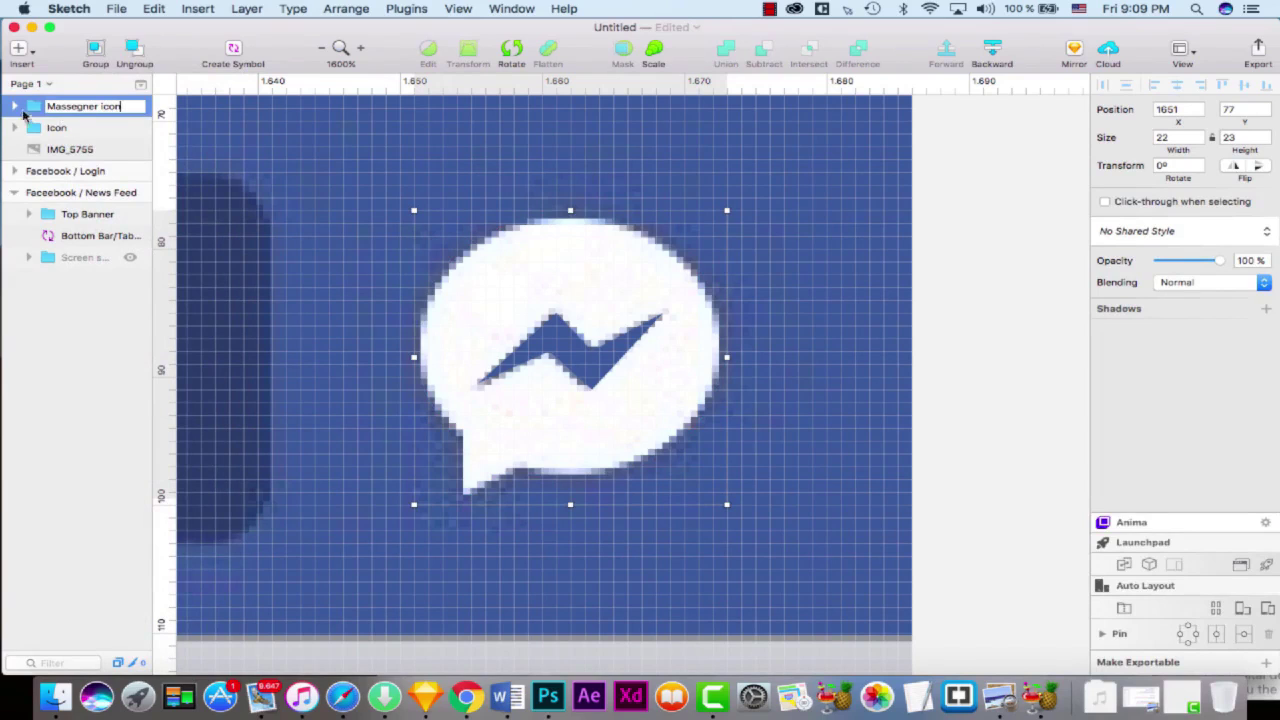
{"action": "double_click", "coordinate": [75, 124]}
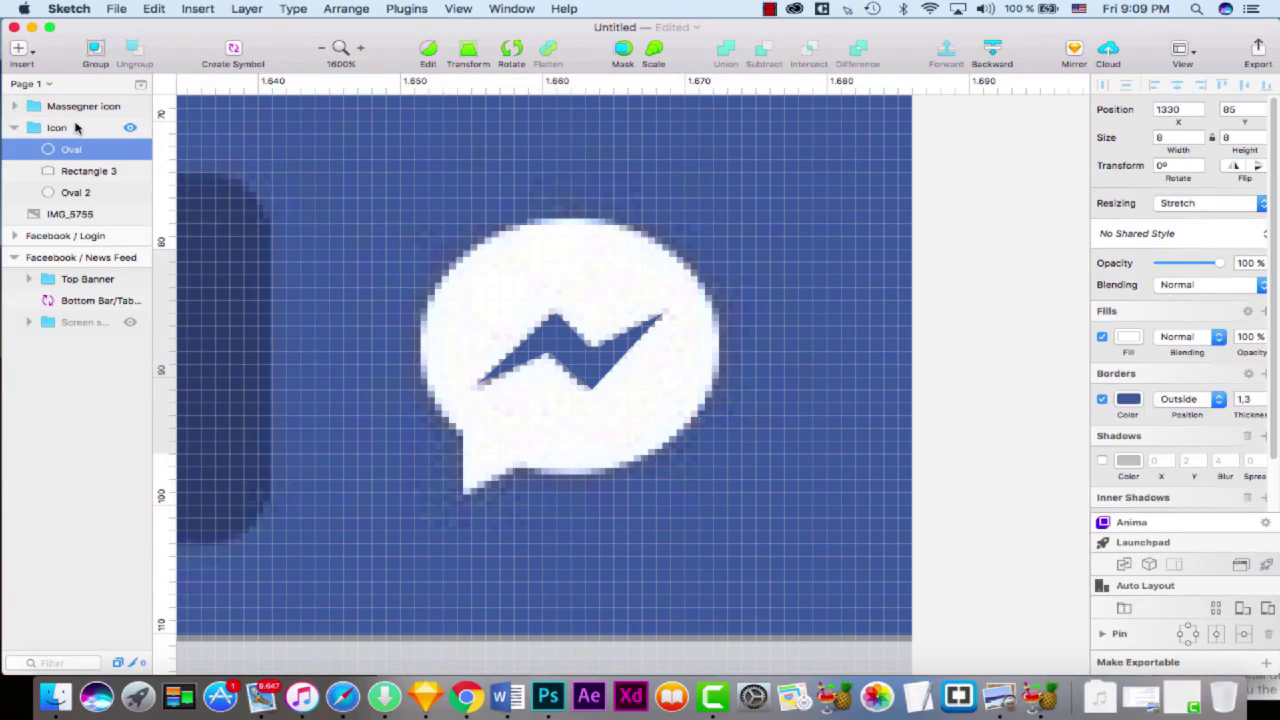
{"action": "left_click", "coordinate": [57, 132]}
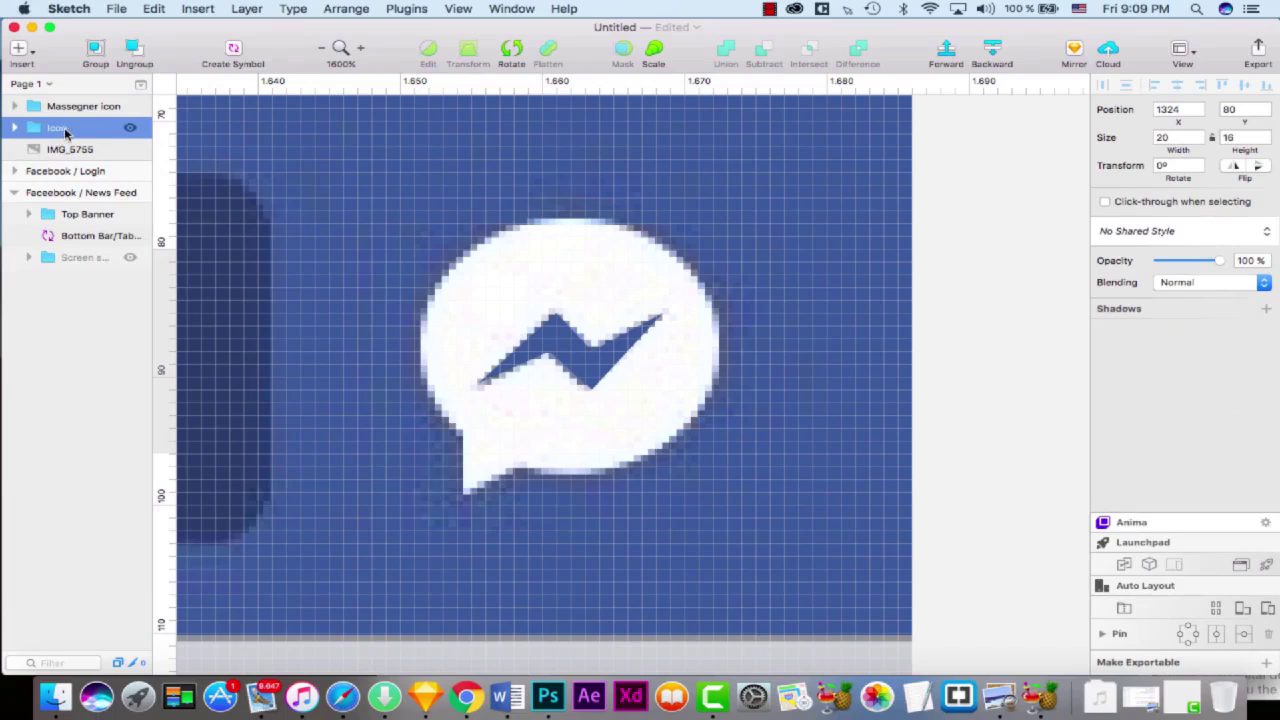
{"action": "double_click", "coordinate": [65, 133]}
{"action": "type", "text": "cAMERA ICON"}
{"action": "left_click", "coordinate": [948, 314]}
- Move the camera and Messenger icon groups together onto the News Feed artboard's banner, one at each end of the search bar
{"action": "scroll", "coordinate": [1000, 330], "scroll_direction": "left", "scroll_amount": 8}
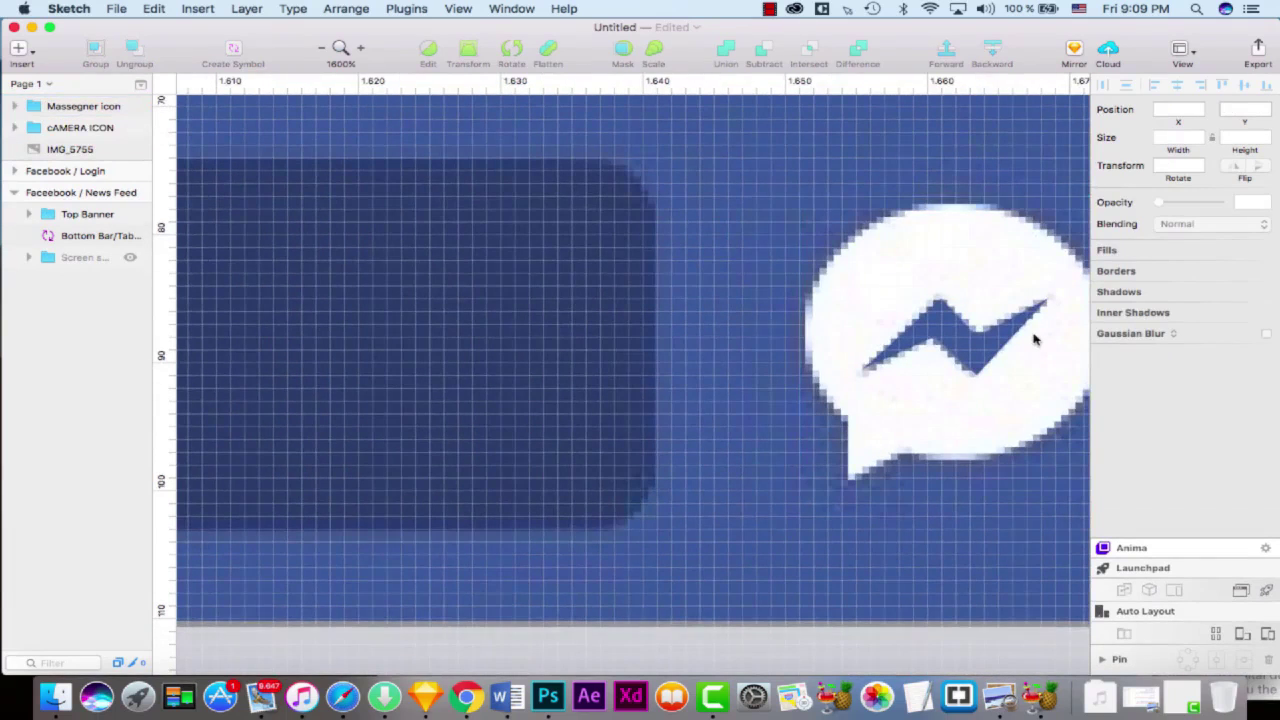
{"action": "key", "text": "super+0"}
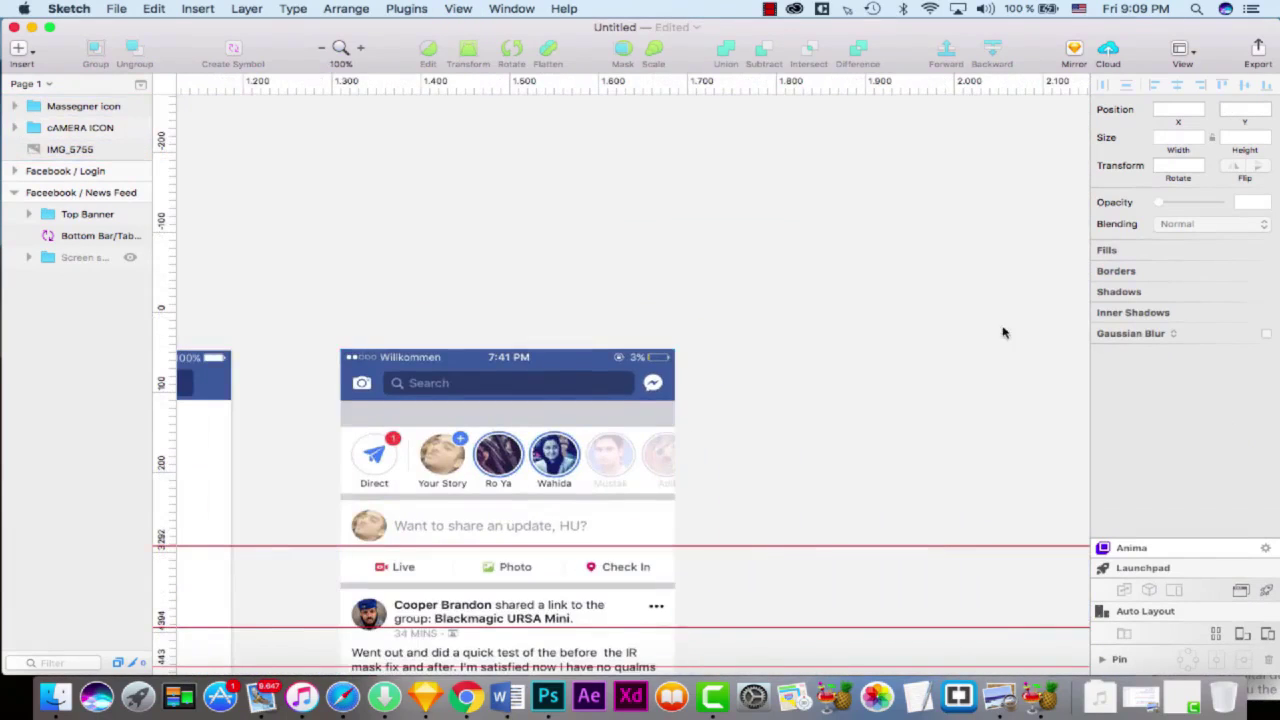
{"action": "left_click", "coordinate": [78, 127]}
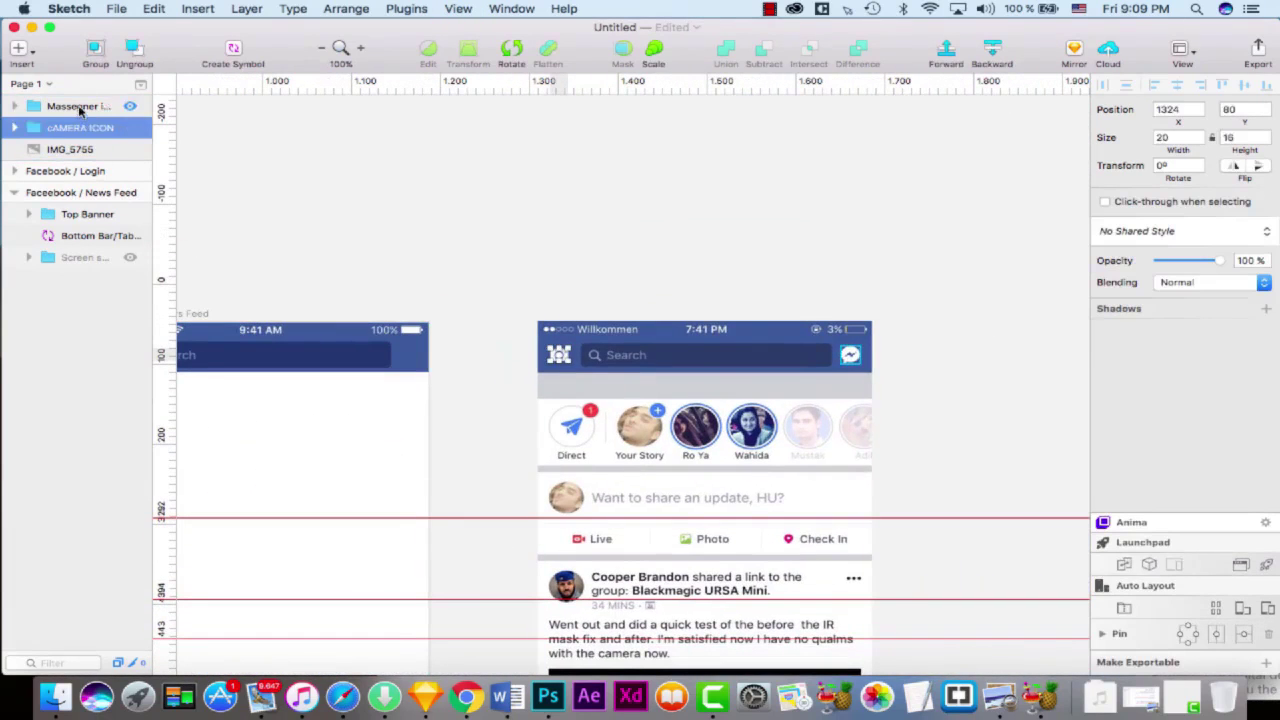
{"action": "left_click", "coordinate": [80, 107], "text": "shift"}
{"action": "key", "text": "shift+Left"}
{"action": "key", "text": "shift+Left"}
{"action": "key", "text": "shift+Left"}
{"action": "key", "text": "shift+Left"}
{"action": "key", "text": "shift+Left"}
{"action": "key", "text": "shift+Left"}
{"action": "key", "text": "shift+Left"}
{"action": "key", "text": "shift+Left"}
{"action": "key", "text": "shift+Left"}
{"action": "key", "text": "shift+Left"}
{"action": "key", "text": "shift+Left"}
{"action": "key", "text": "shift+Left"}
{"action": "key", "text": "shift+Left"}
{"action": "key", "text": "shift+Left"}
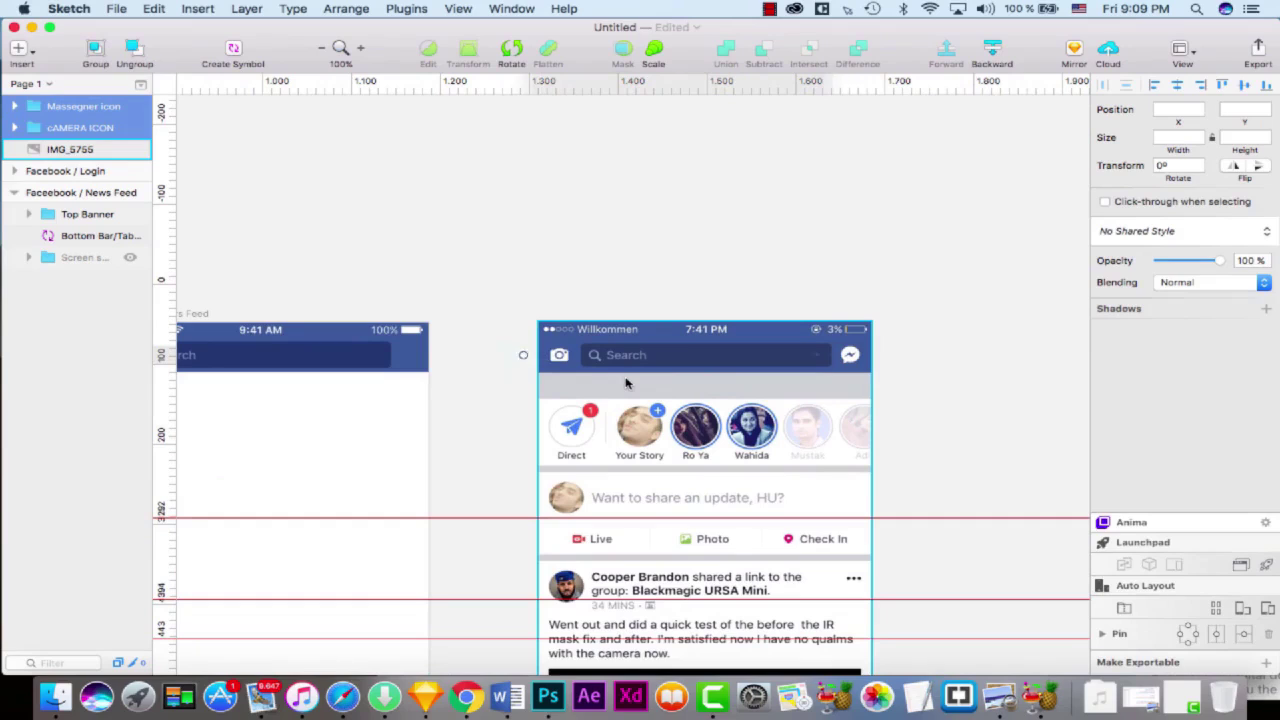
{"action": "key", "text": "shift+Left"}
{"action": "key", "text": "shift+Left"}
{"action": "key", "text": "shift+Left"}
{"action": "key", "text": "shift+Left"}
{"action": "key", "text": "shift+Left"}
{"action": "key", "text": "shift+Left"}
{"action": "key", "text": "shift+Left"}
{"action": "key", "text": "shift+Left"}
{"action": "key", "text": "shift+Left"}
{"action": "key", "text": "shift+Left"}
{"action": "key", "text": "shift+Left"}
{"action": "key", "text": "shift+Left"}
{"action": "key", "text": "shift+Left"}
{"action": "key", "text": "shift+Left"}
{"action": "key", "text": "shift+Left"}
{"action": "key", "text": "shift+Left"}
{"action": "key", "text": "shift+Left"}
{"action": "key", "text": "shift+Left"}
{"action": "key", "text": "shift+Left"}
{"action": "key", "text": "shift+Left"}
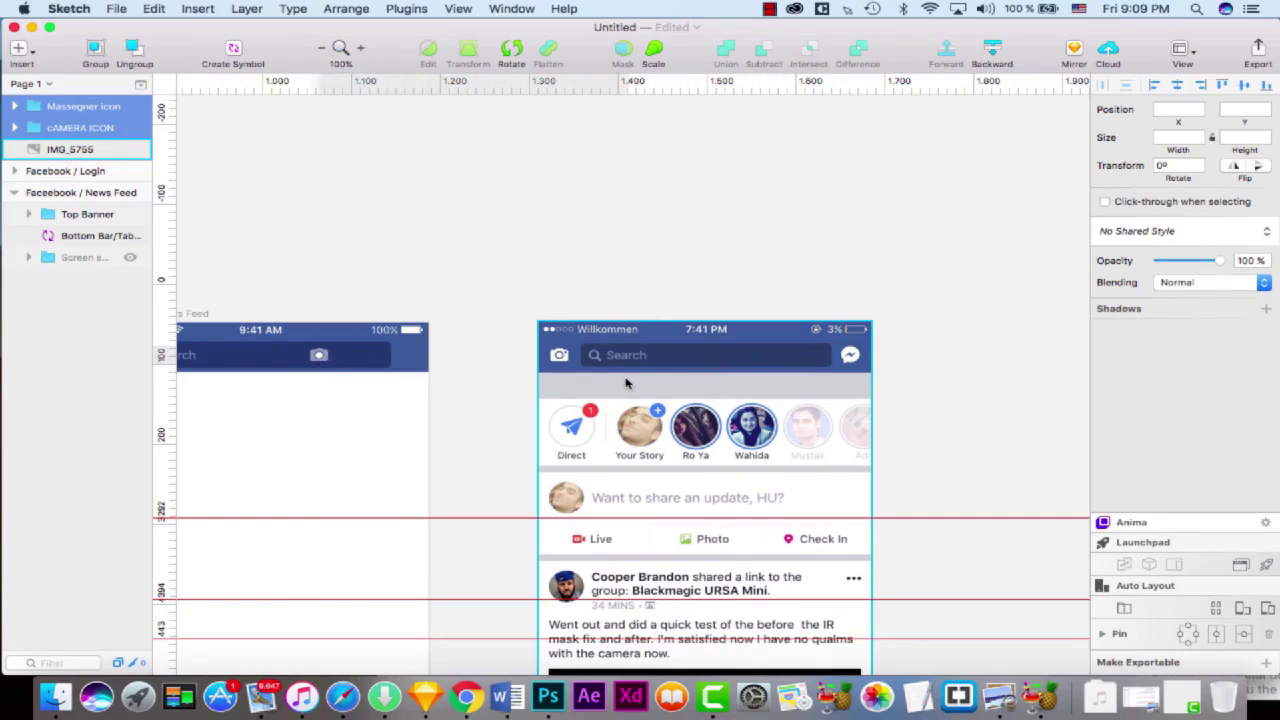
{"action": "key", "text": "shift+Left"}
{"action": "key", "text": "shift+Left"}
{"action": "key", "text": "shift+Left"}
{"action": "key", "text": "shift+Left"}
{"action": "key", "text": "shift+Left"}
{"action": "key", "text": "shift+Left"}
{"action": "key", "text": "shift+Left"}
{"action": "key", "text": "shift+Left"}
{"action": "key", "text": "shift+Left"}
{"action": "key", "text": "shift+Left"}
{"action": "key", "text": "shift+Left"}
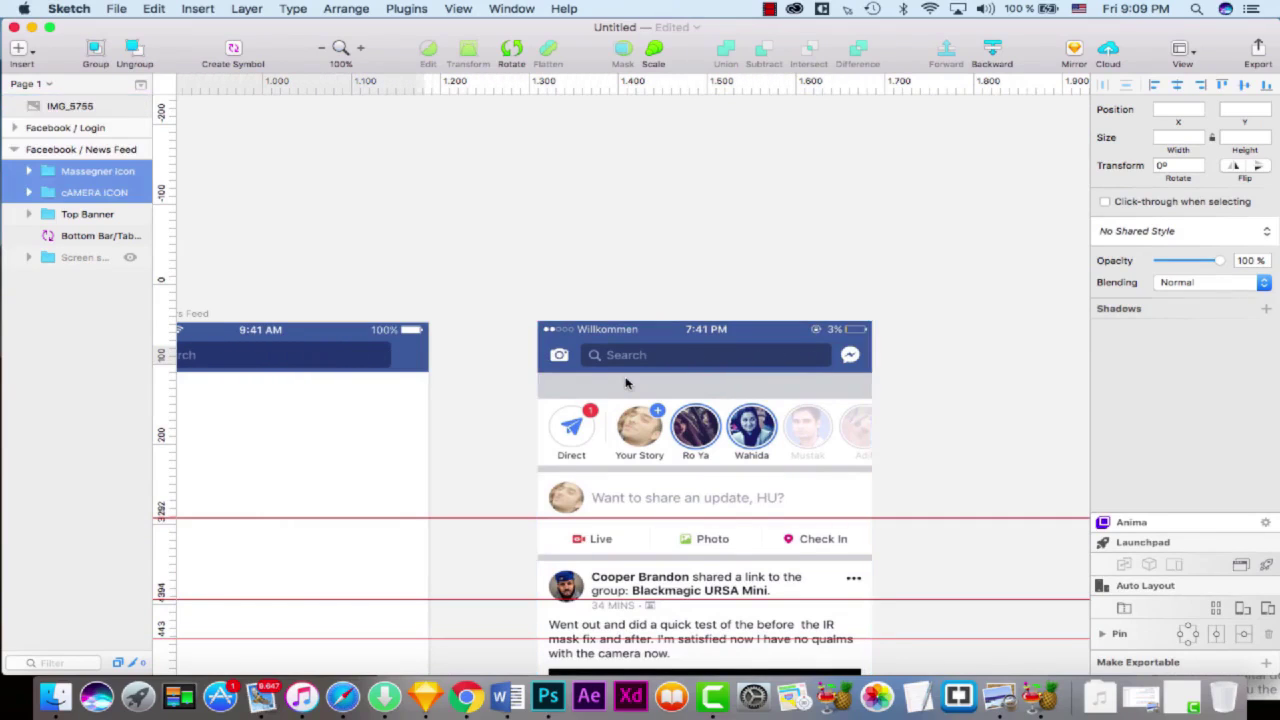
{"action": "key", "text": "shift+Left"}
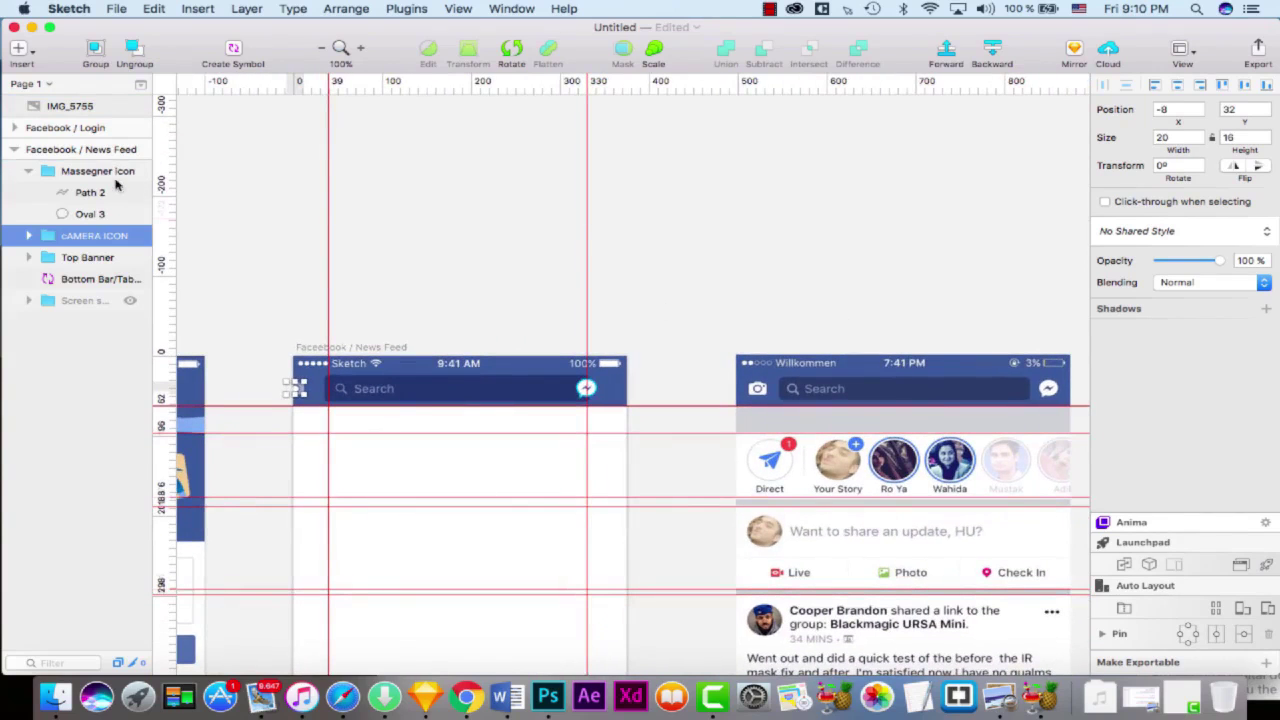
{"action": "left_click", "coordinate": [115, 182], "text": "shift"}
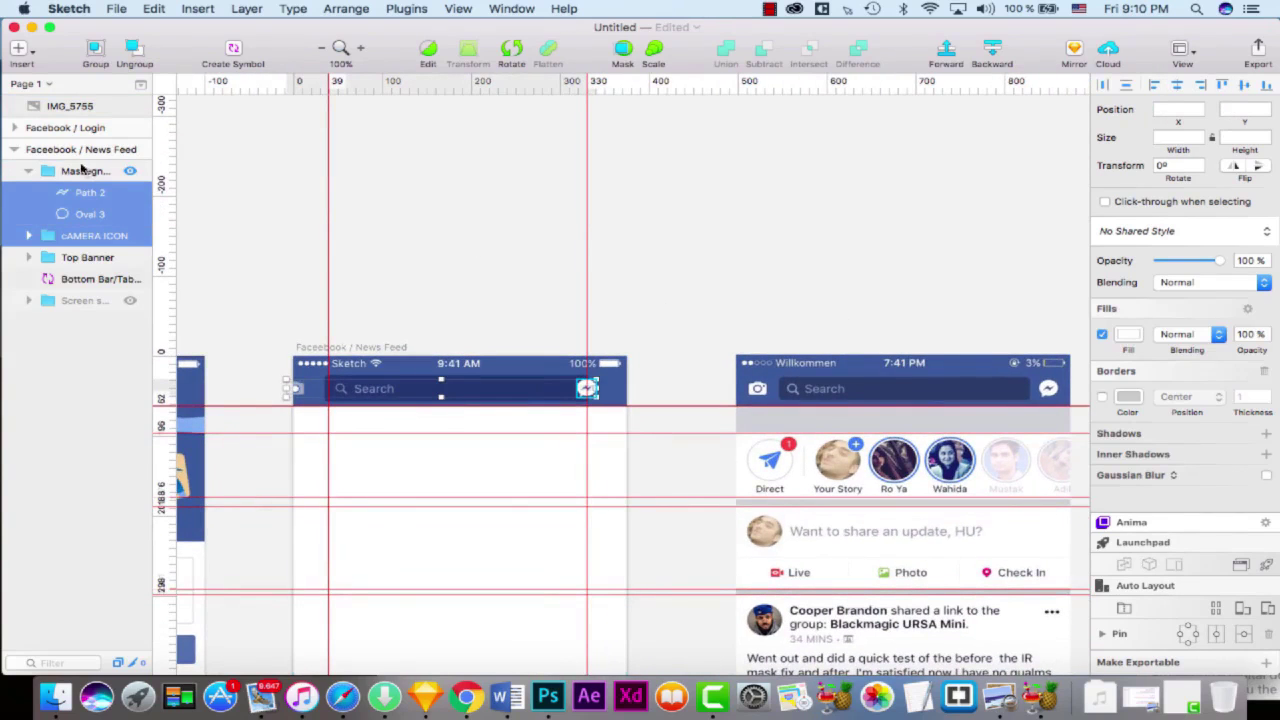
{"action": "key", "text": "shift+Right"}
{"action": "key", "text": "shift+Right"}
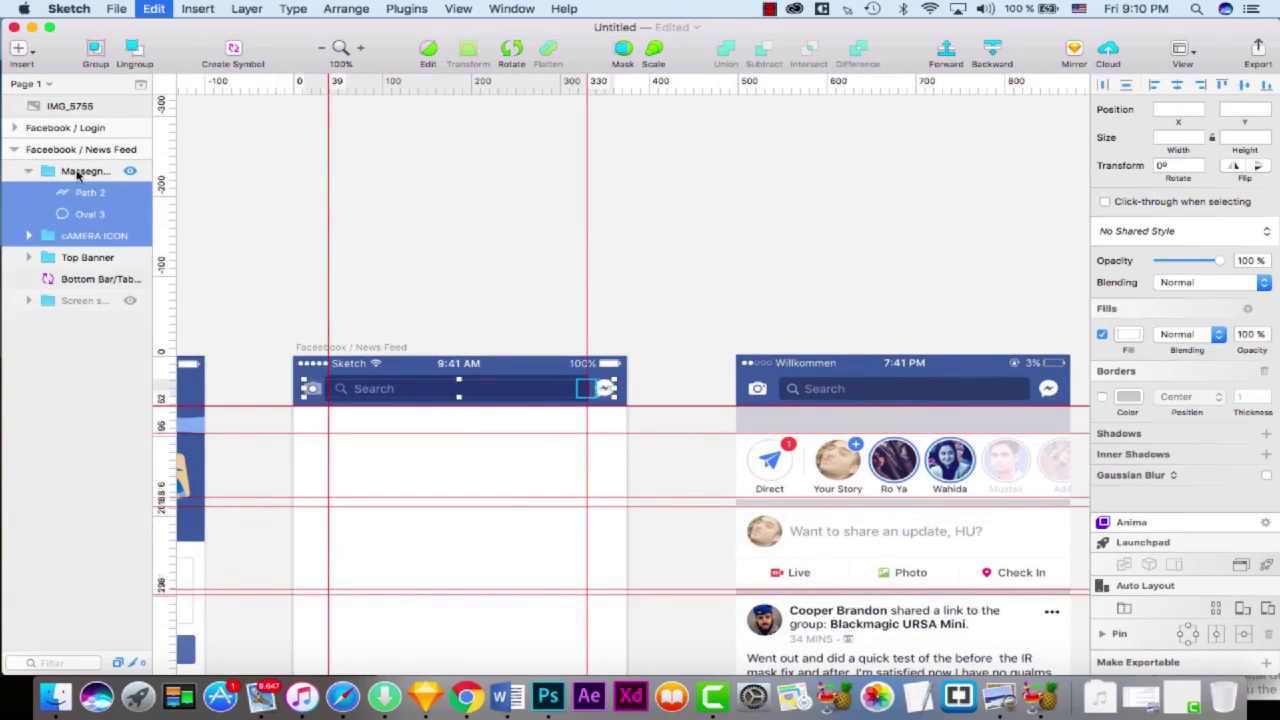
{"action": "left_click", "coordinate": [78, 174]}
{"action": "left_click", "coordinate": [20, 175]}
{"action": "left_click", "coordinate": [85, 194], "text": "shift"}
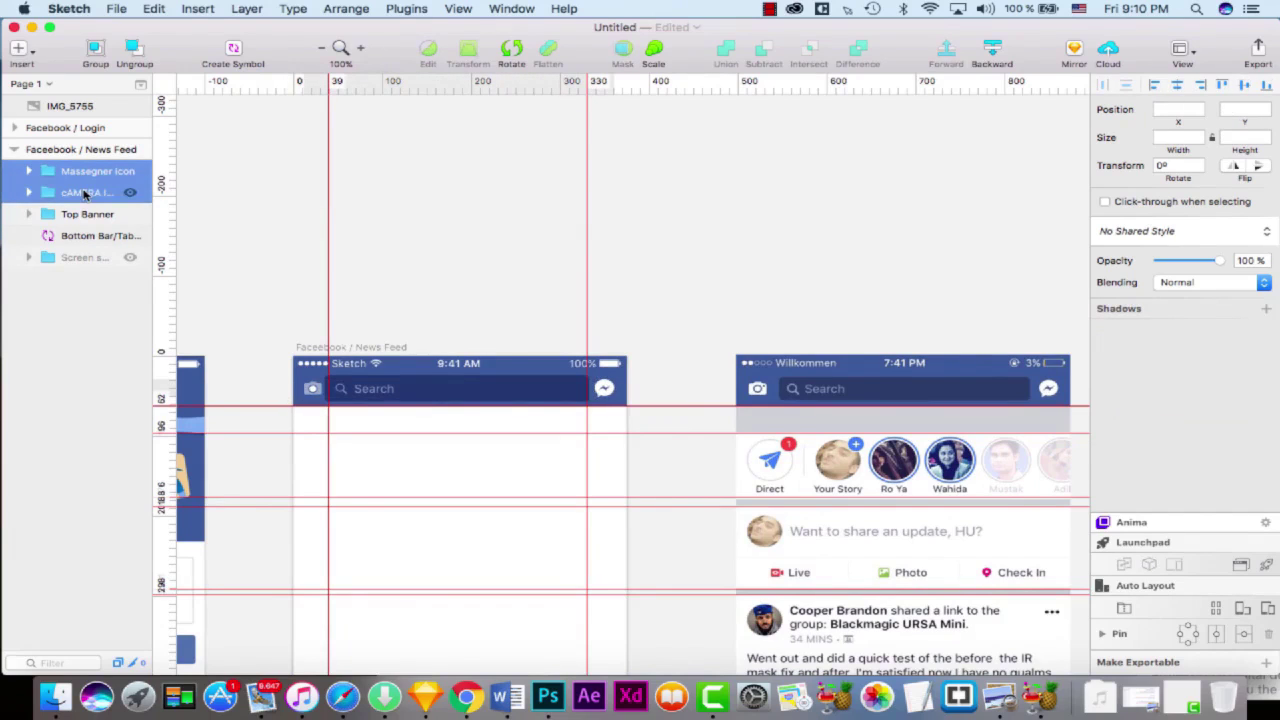
{"action": "left_click", "coordinate": [100, 337]}
- Set the fill opacity of the camera icon's body, Rectangle 3, to 100%
{"action": "left_click", "coordinate": [28, 192]}
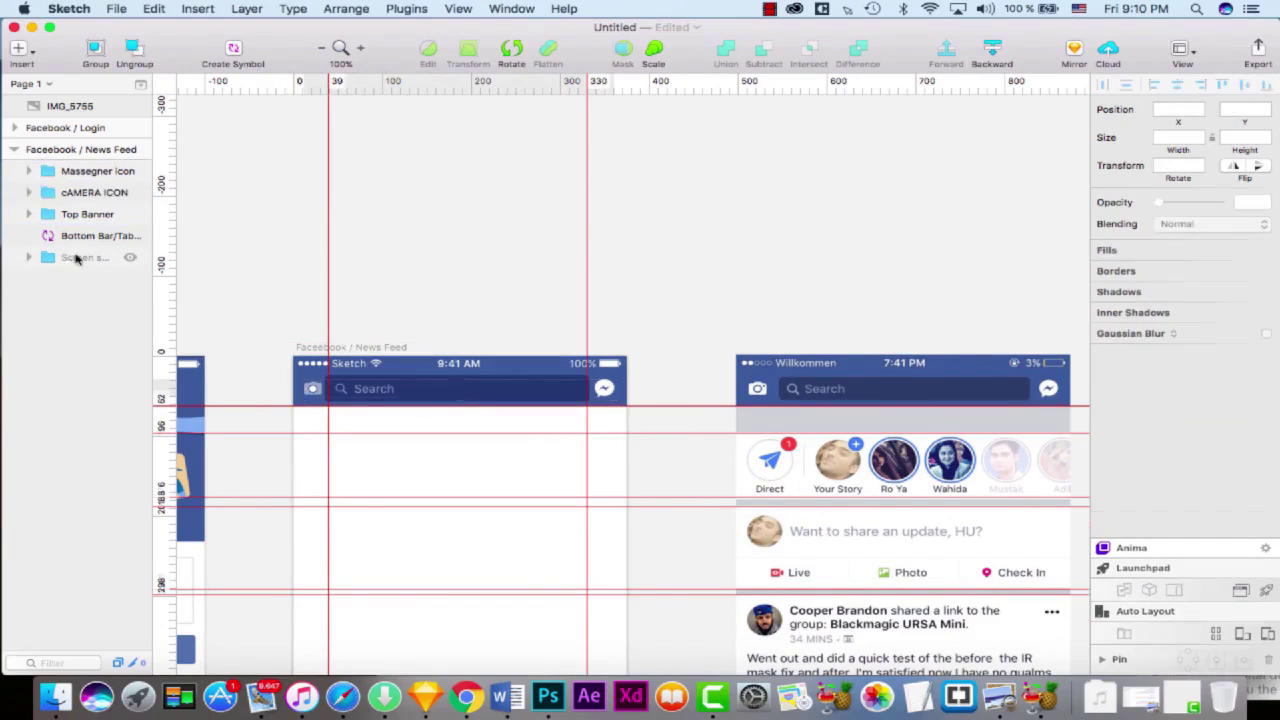
{"action": "left_click", "coordinate": [92, 257]}
{"action": "left_click", "coordinate": [95, 236]}
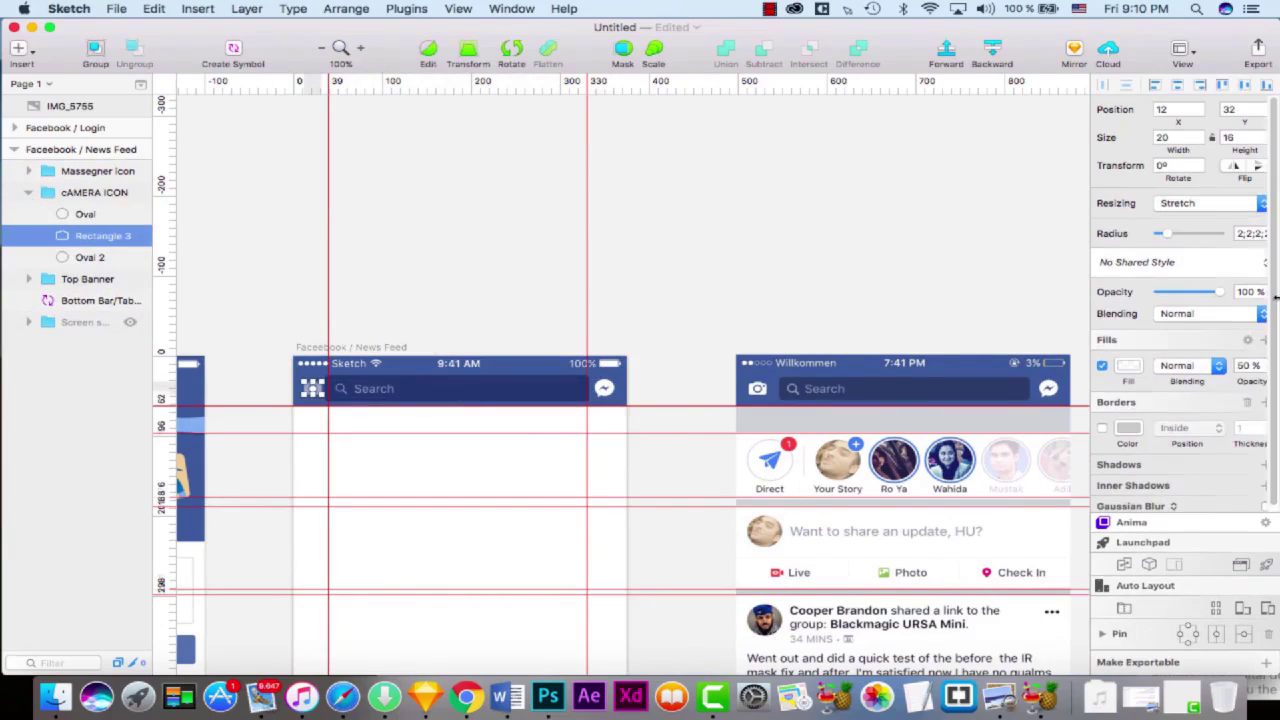
{"action": "left_click", "coordinate": [1243, 366]}
{"action": "type", "text": "100"}
{"action": "key", "text": "Return"}
{"action": "left_click", "coordinate": [676, 289]}
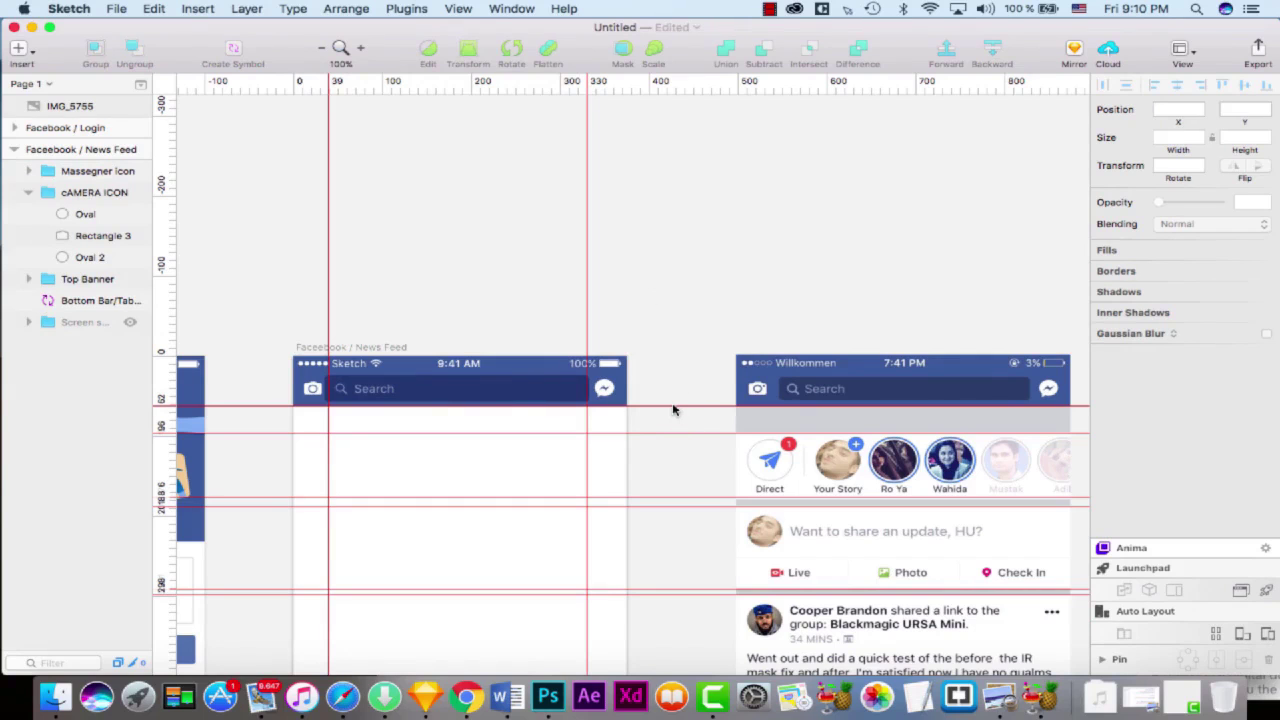
- Shorten the banner's Search Bar rectangle so its right edge meets the vertical guide at 330
{"action": "key", "text": "super+plus"}
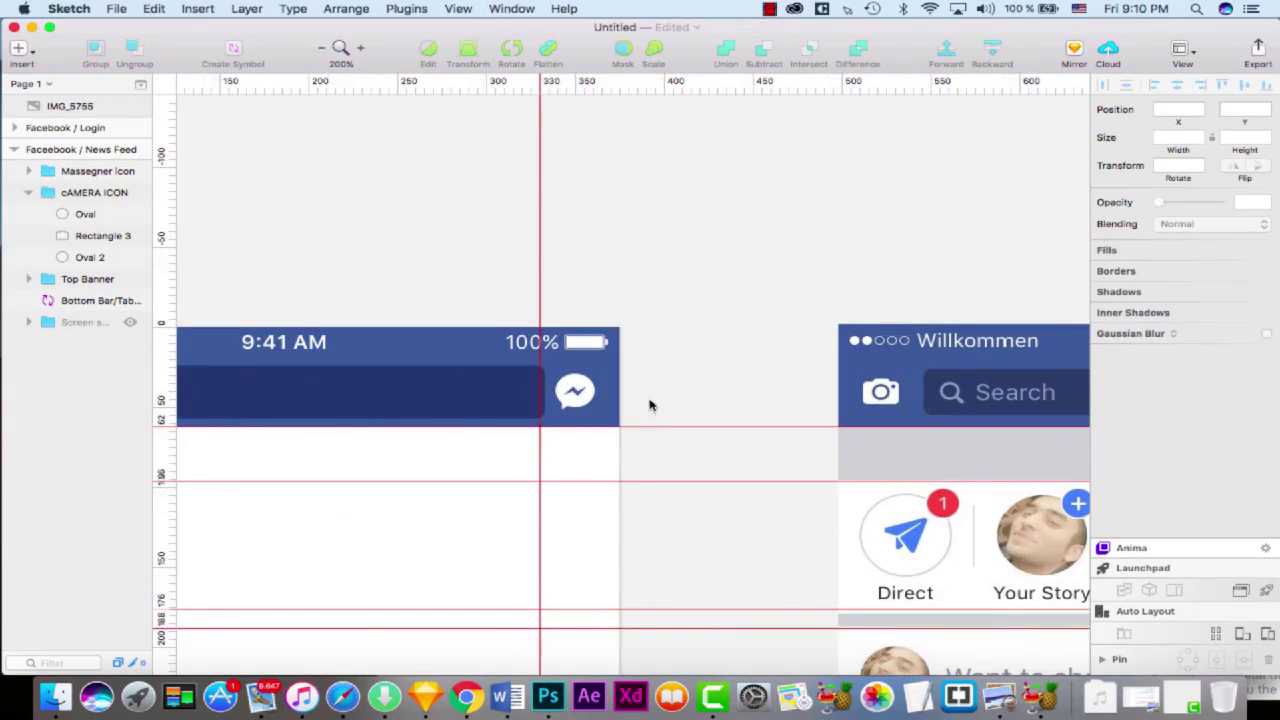
{"action": "scroll", "coordinate": [673, 410], "scroll_direction": "left", "scroll_amount": 5}
{"action": "left_click", "coordinate": [840, 380]}
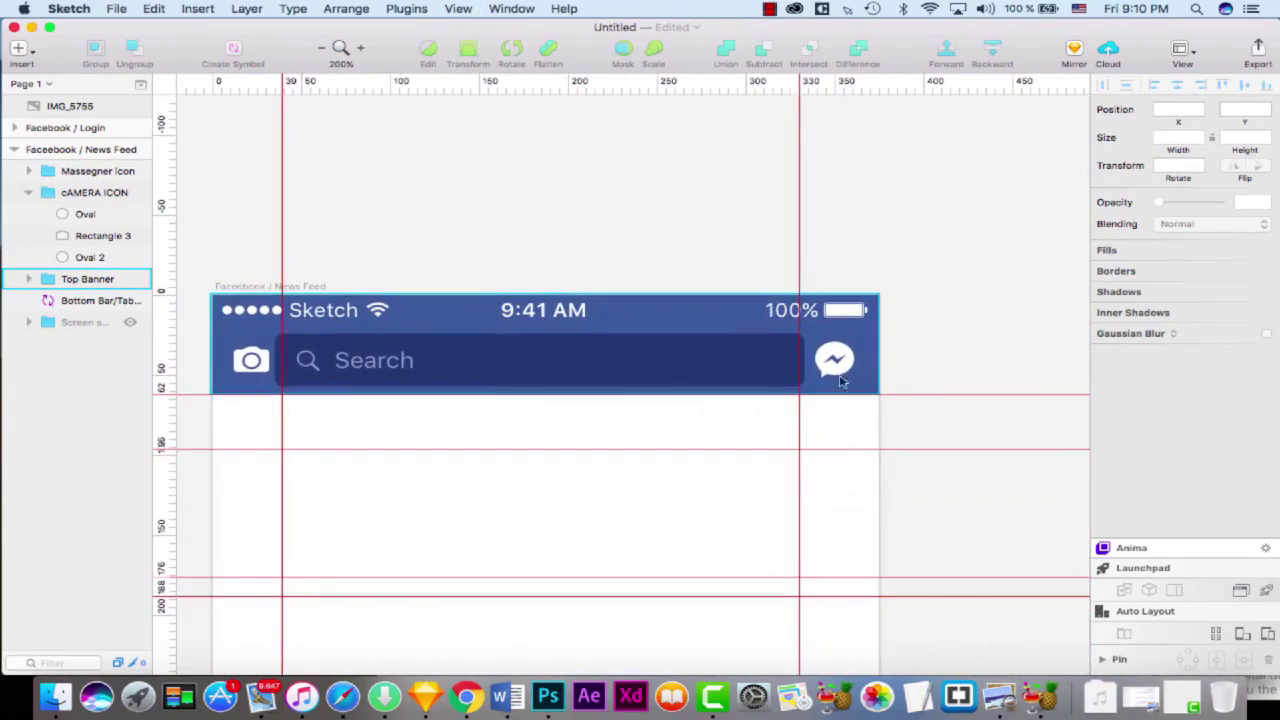
{"action": "left_click", "coordinate": [433, 365]}
{"action": "left_click", "coordinate": [1194, 58]}
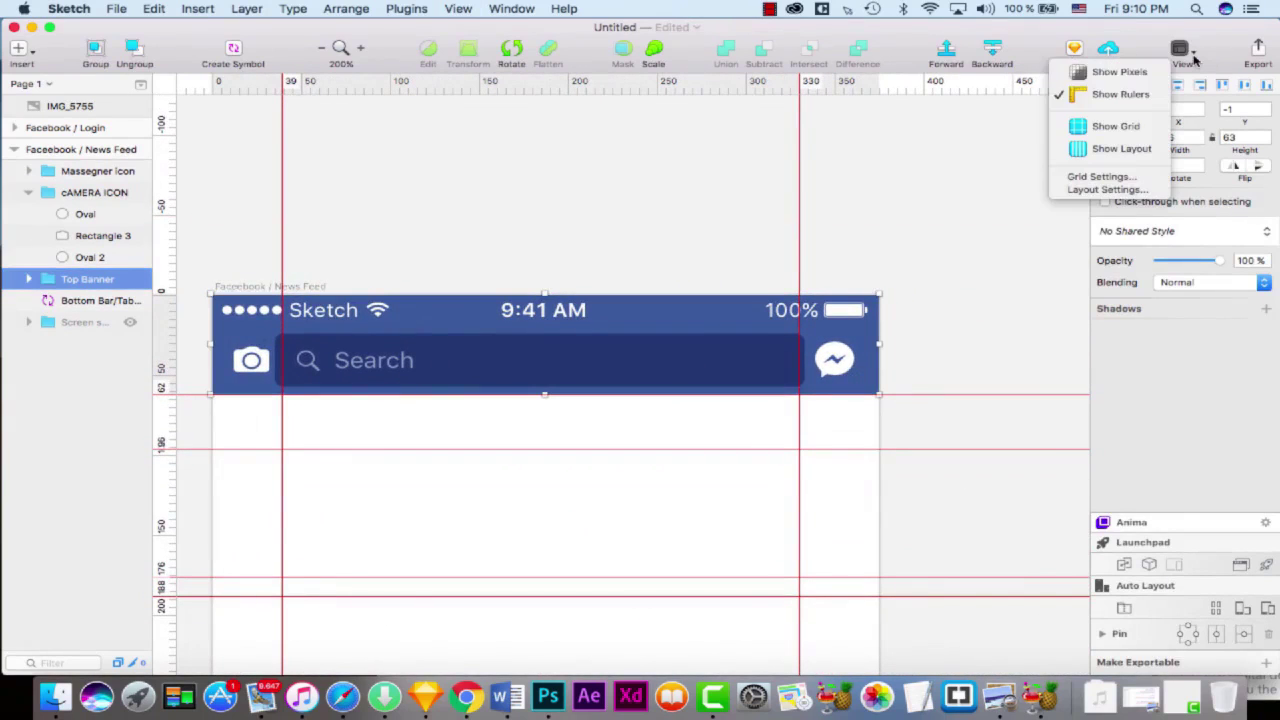
{"action": "left_click", "coordinate": [486, 268]}
{"action": "left_click", "coordinate": [77, 199]}
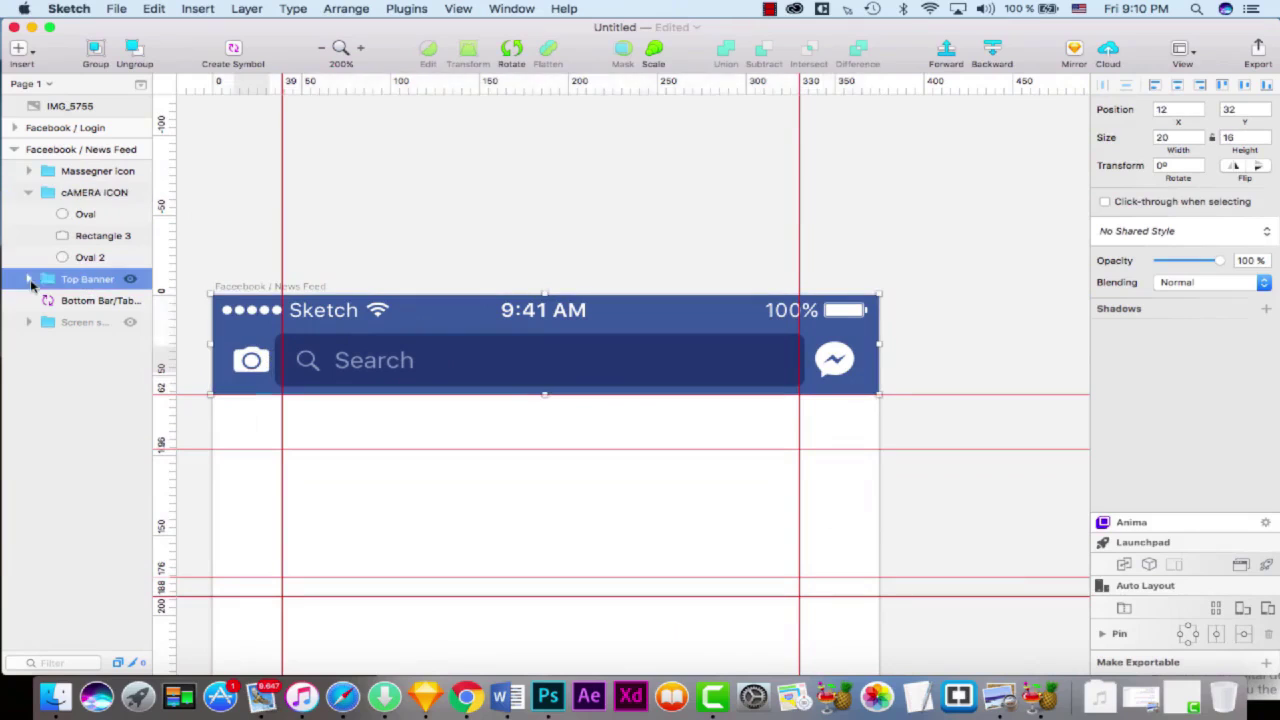
{"action": "left_click", "coordinate": [42, 279]}
{"action": "left_click", "coordinate": [28, 279]}
{"action": "left_click", "coordinate": [105, 387]}
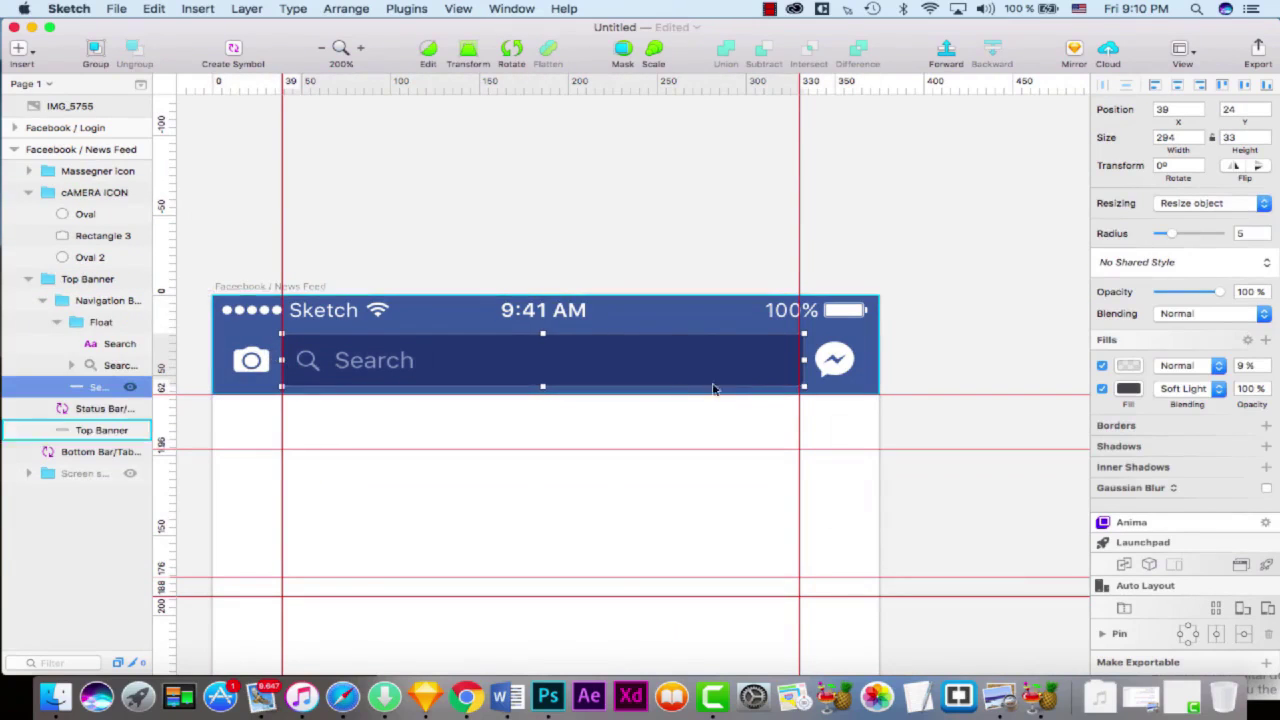
{"action": "left_click_drag", "start_coordinate": [804, 359], "coordinate": [798, 362]}
{"action": "left_click", "coordinate": [966, 392]}
- Compare the banner's icons and search bar with the reference screenshot
{"action": "left_click_drag", "start_coordinate": [966, 392], "coordinate": [157, 300]}
{"action": "left_click_drag", "start_coordinate": [425, 260], "coordinate": [337, 252]}
{"action": "scroll", "coordinate": [786, 200], "scroll_direction": "left", "scroll_amount": 15}
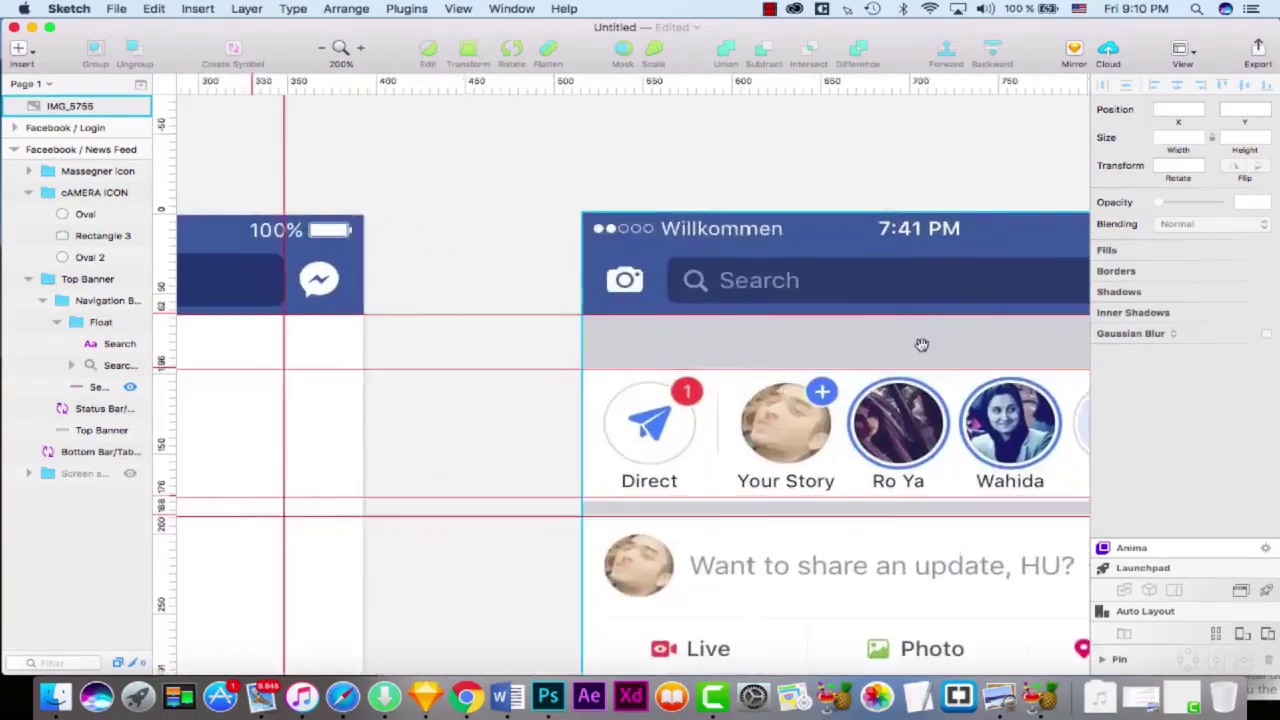
{"action": "scroll", "coordinate": [996, 363], "scroll_direction": "right", "scroll_amount": 8}
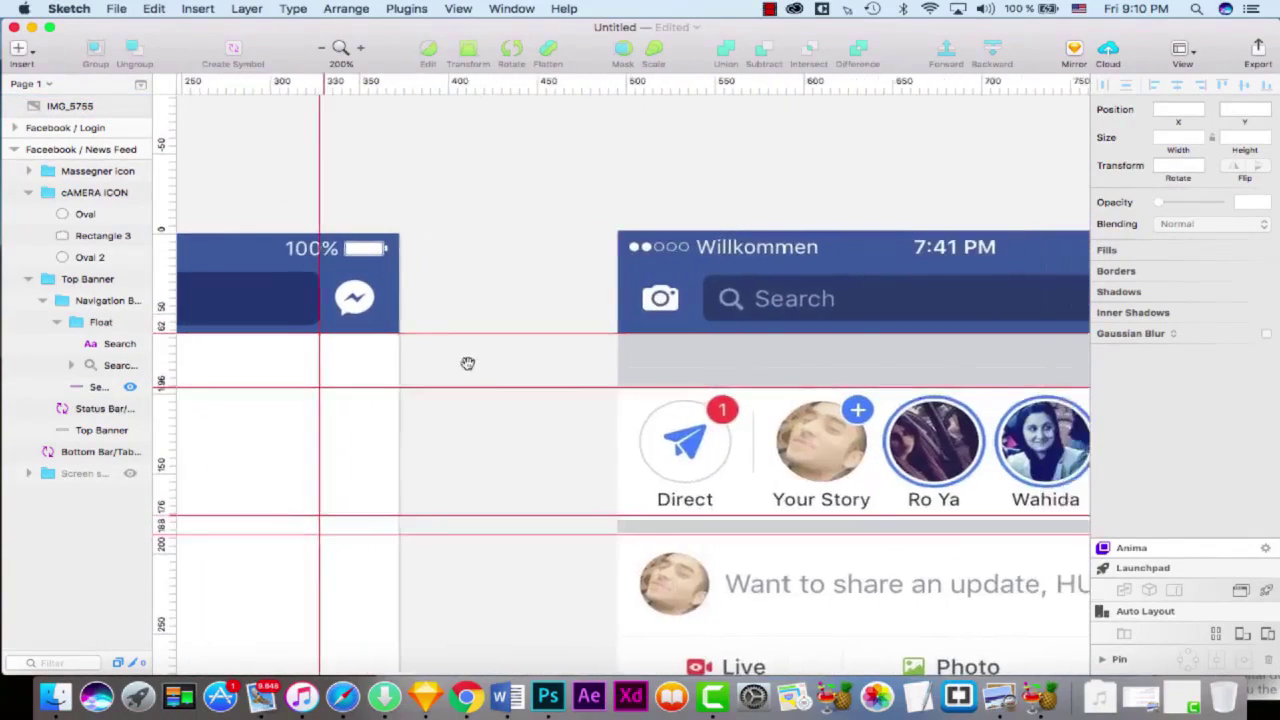
{"action": "scroll", "coordinate": [431, 363], "scroll_direction": "left", "scroll_amount": 8}
{"action": "left_click_drag", "start_coordinate": [920, 354], "coordinate": [865, 354]}
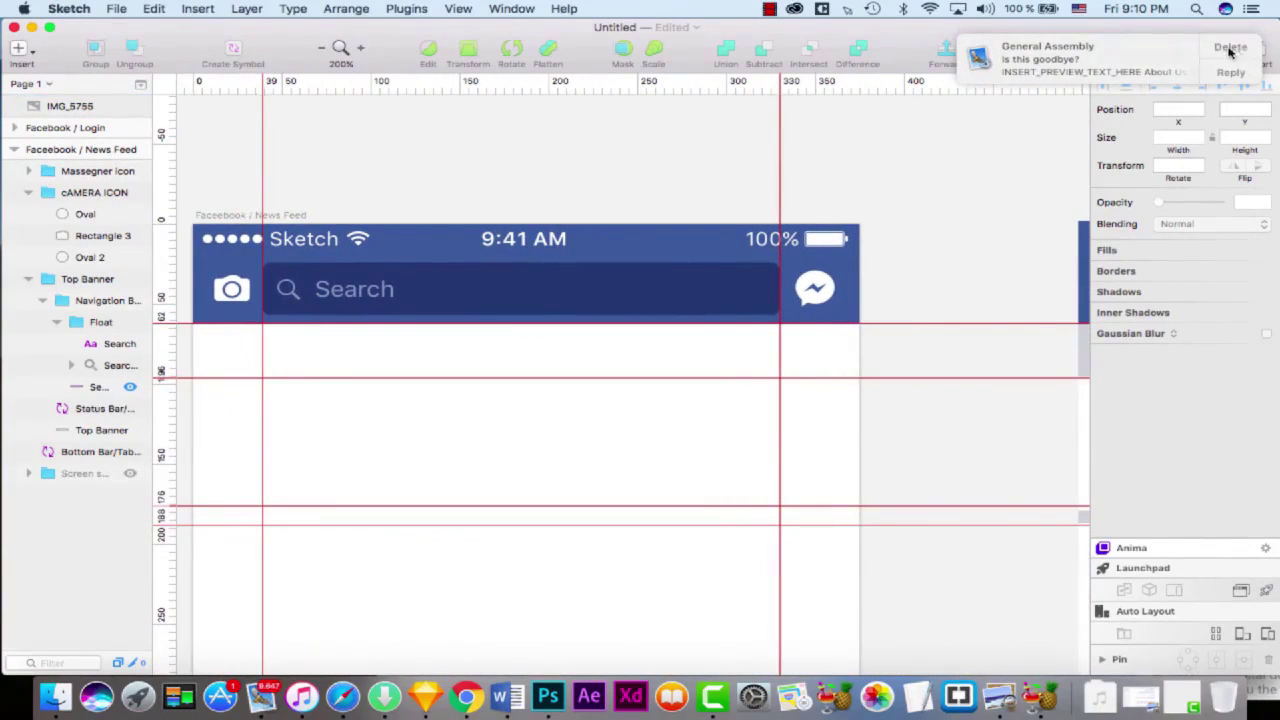
{"action": "mouse_move", "coordinate": [943, 329]}
{"action": "left_mouse_down"}
{"action": "mouse_move", "coordinate": [767, 328]}
{"action": "mouse_move", "coordinate": [974, 326]}
{"action": "mouse_move", "coordinate": [840, 321]}
{"action": "mouse_move", "coordinate": [958, 326]}
{"action": "left_mouse_up"}
{"action": "scroll", "coordinate": [191, 380], "scroll_direction": "left", "scroll_amount": 5}
- Move Oval 2 above Rectangle 3 in the camera icon's layer order and collapse the group
{"action": "left_click", "coordinate": [105, 194]}
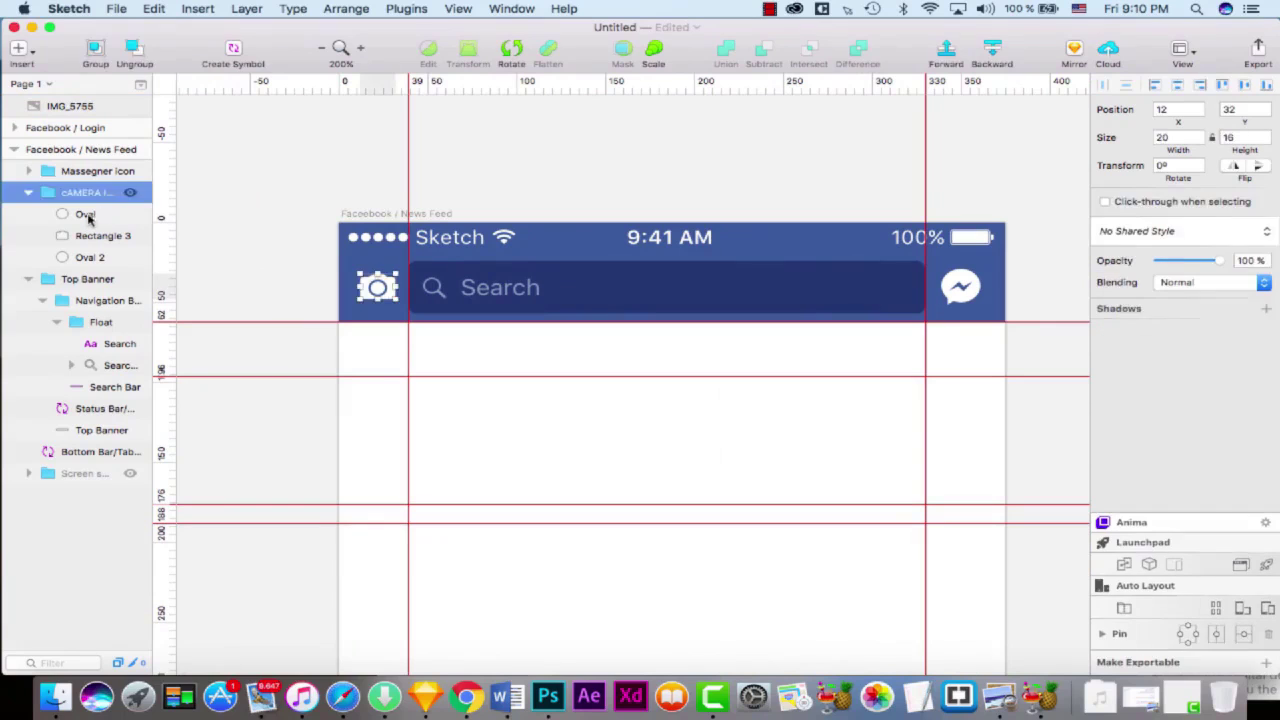
{"action": "left_click", "coordinate": [88, 214]}
{"action": "left_click", "coordinate": [95, 236]}
{"action": "left_click", "coordinate": [95, 258]}
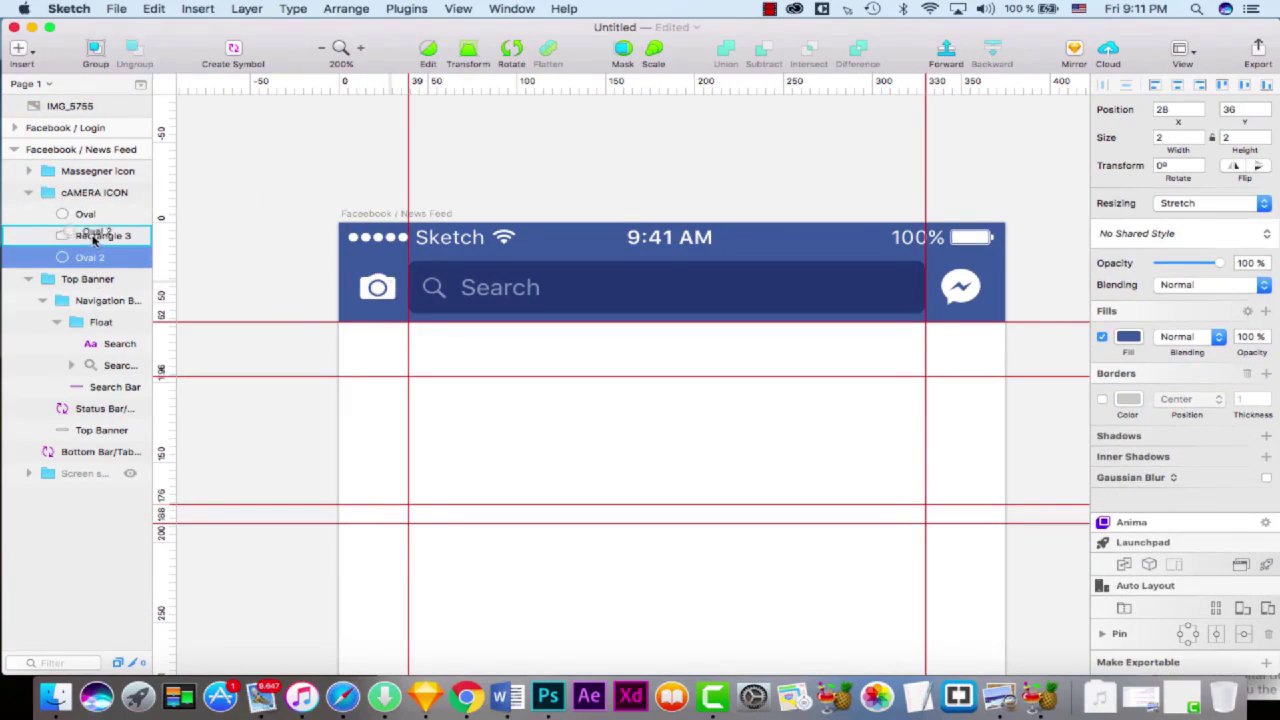
{"action": "left_click_drag", "start_coordinate": [91, 232], "coordinate": [91, 227]}
{"action": "left_click", "coordinate": [109, 571]}
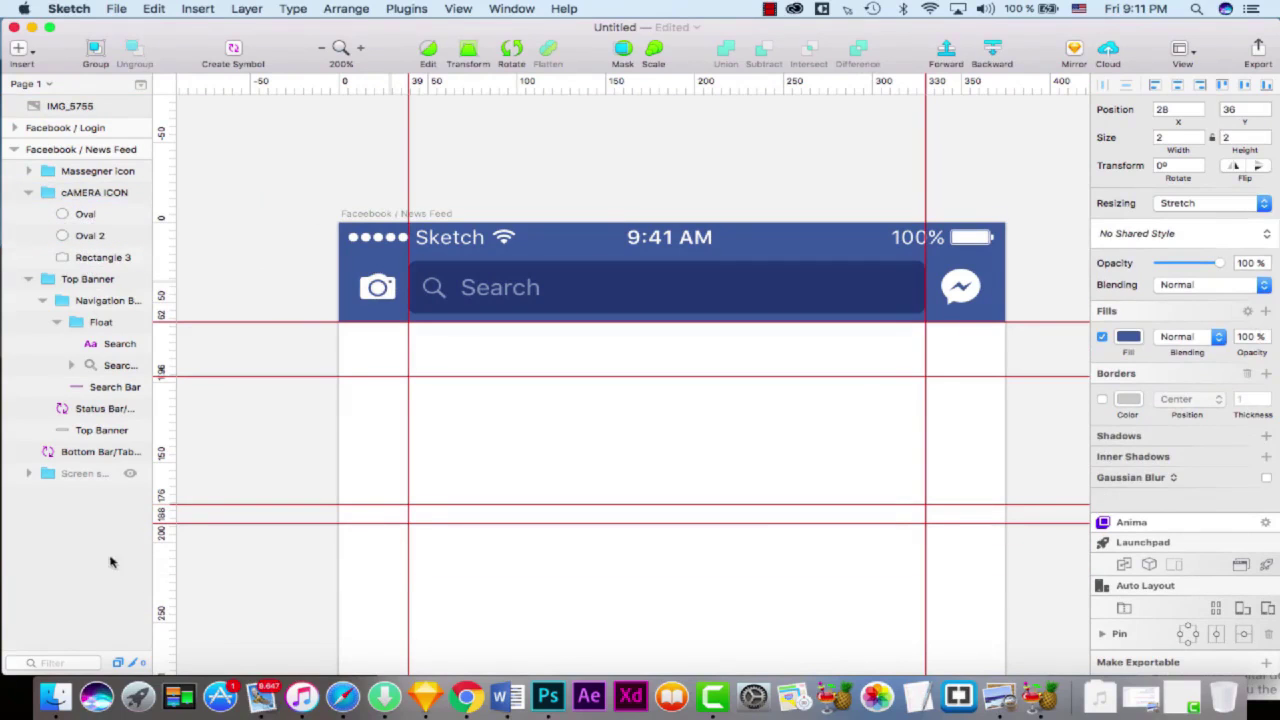
{"action": "left_click", "coordinate": [28, 193]}
- Move the camera and Messenger icon groups into the Top Banner group and collapse it
{"action": "left_click_drag", "start_coordinate": [556, 365], "coordinate": [200, 345]}
{"action": "left_click_drag", "start_coordinate": [880, 355], "coordinate": [395, 327]}
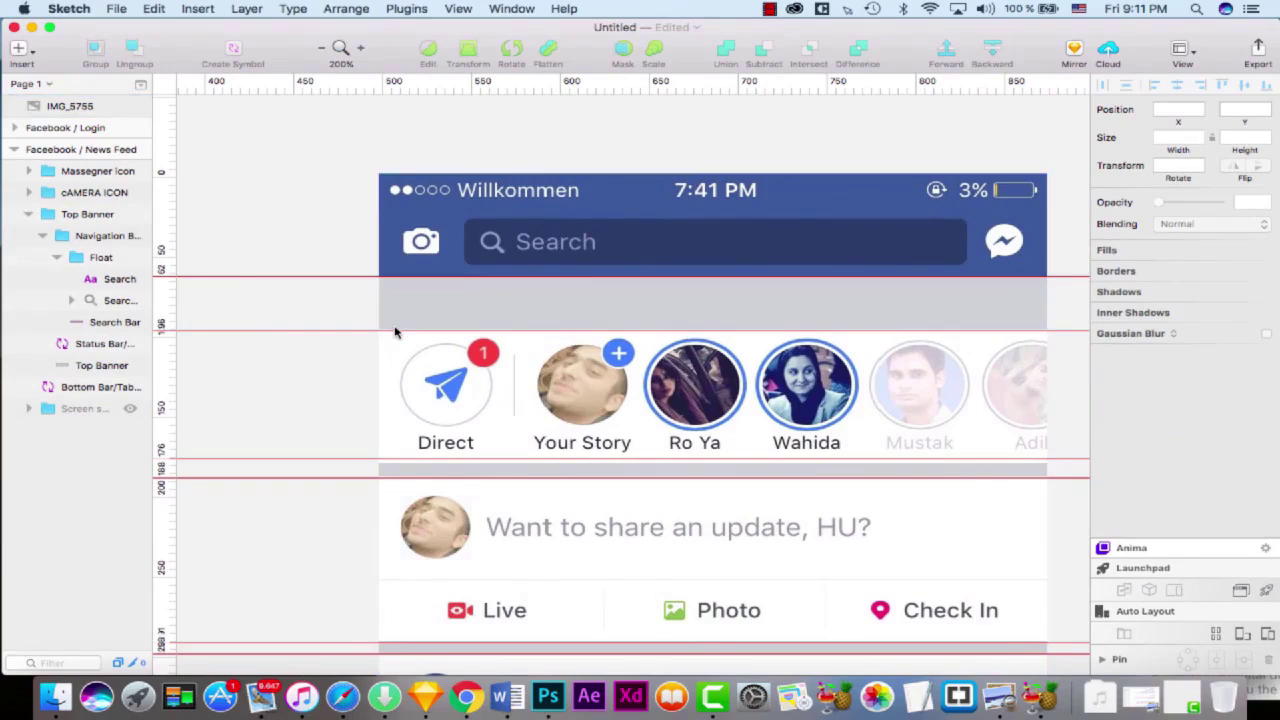
{"action": "key", "text": "super+minus"}
{"action": "left_click", "coordinate": [372, 330]}
{"action": "scroll", "coordinate": [510, 340], "scroll_direction": "left", "scroll_amount": 10}
{"action": "scroll", "coordinate": [510, 340], "scroll_direction": "down", "scroll_amount": 3}
{"action": "left_click", "coordinate": [652, 352]}
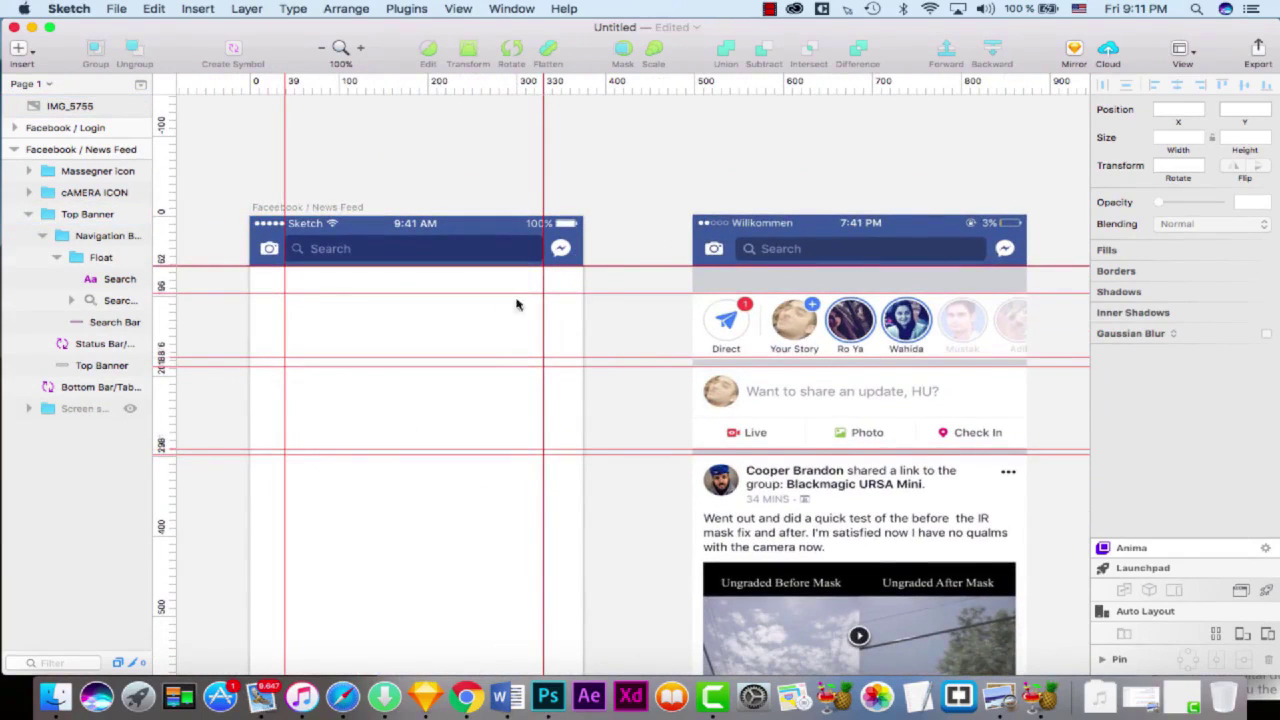
{"action": "left_click", "coordinate": [28, 214]}
{"action": "left_click", "coordinate": [97, 194]}
{"action": "left_click", "coordinate": [83, 172], "text": "shift"}
{"action": "left_click_drag", "start_coordinate": [83, 172], "coordinate": [86, 213]}
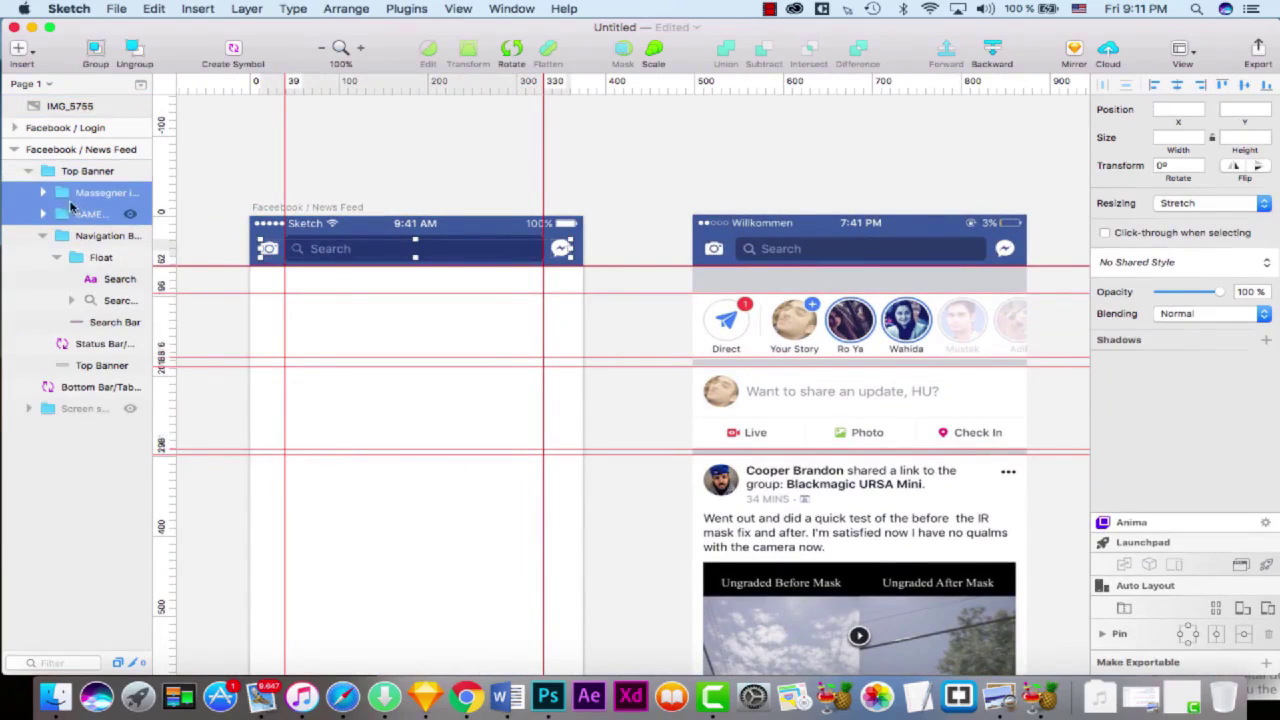
{"action": "left_click", "coordinate": [28, 171]}
{"action": "left_click", "coordinate": [130, 172]}
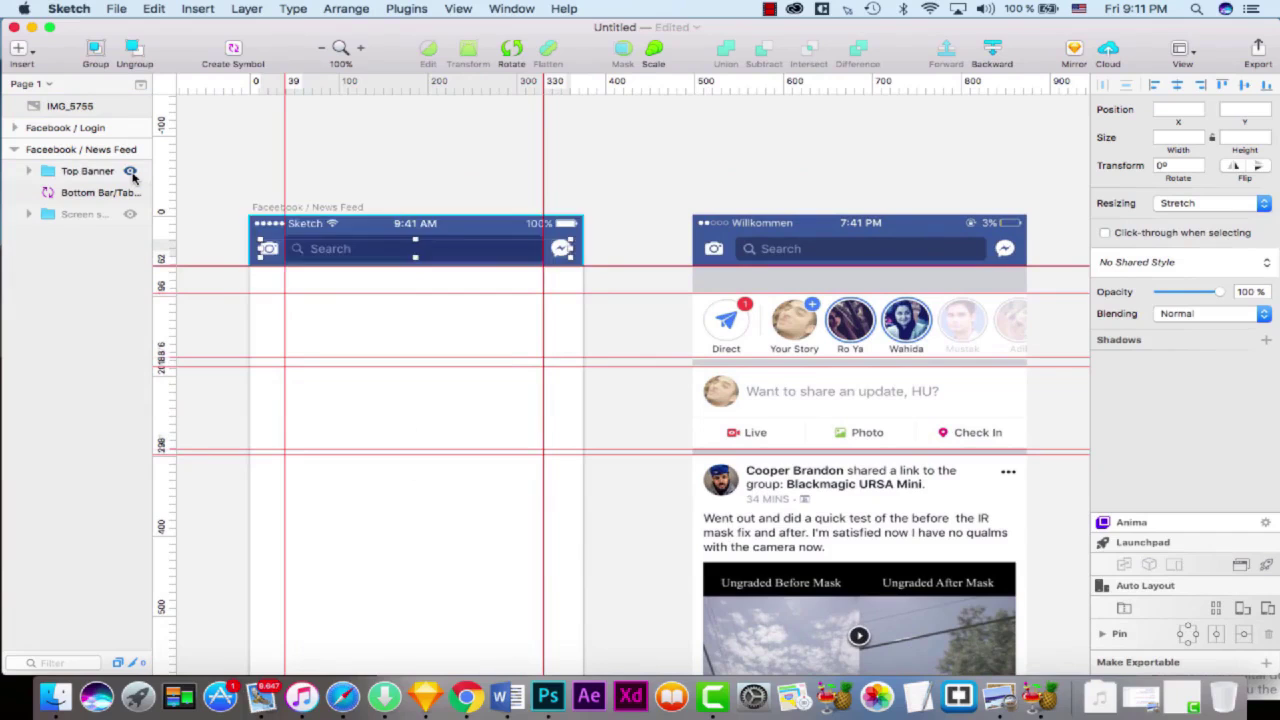
- Compare the artboard's empty feed area and bottom tab bar with the reference screenshot
{"action": "scroll", "coordinate": [352, 391], "scroll_direction": "down", "scroll_amount": 5}
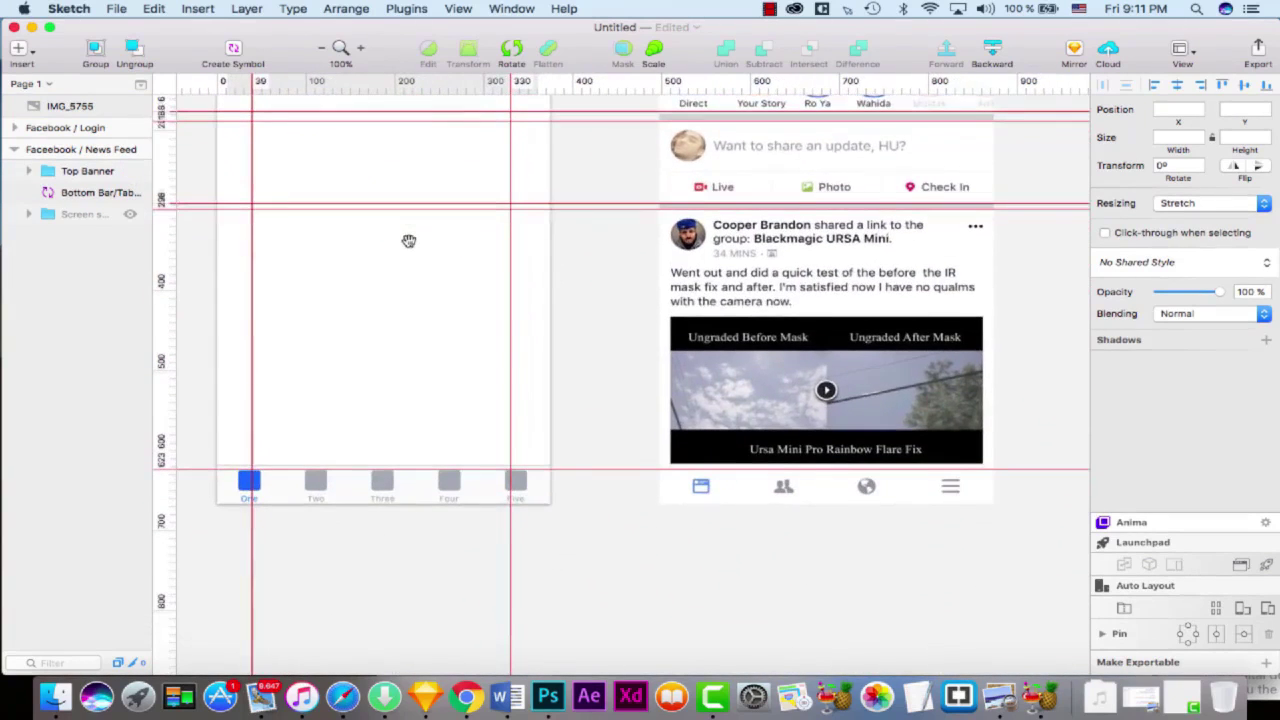
{"action": "scroll", "coordinate": [405, 300], "scroll_direction": "up", "scroll_amount": 5}
{"action": "scroll", "coordinate": [410, 362], "scroll_direction": "down", "scroll_amount": 2}
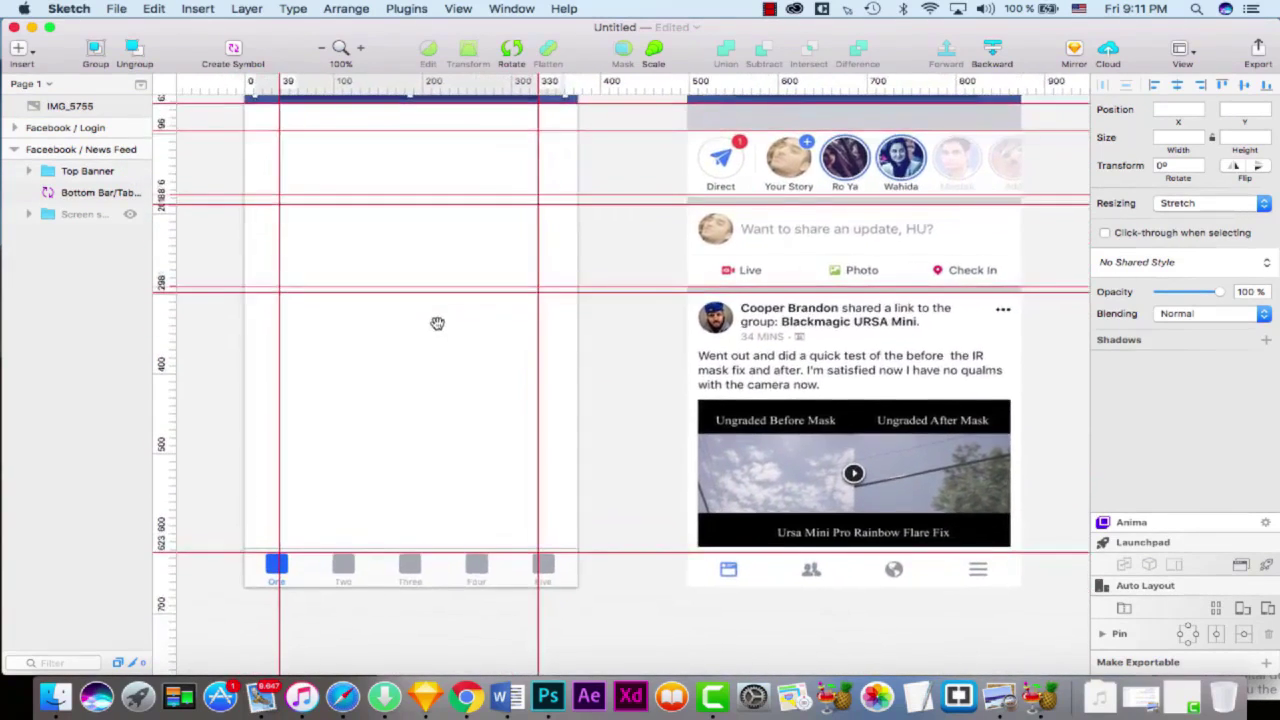
{"action": "left_click", "coordinate": [800, 210]}
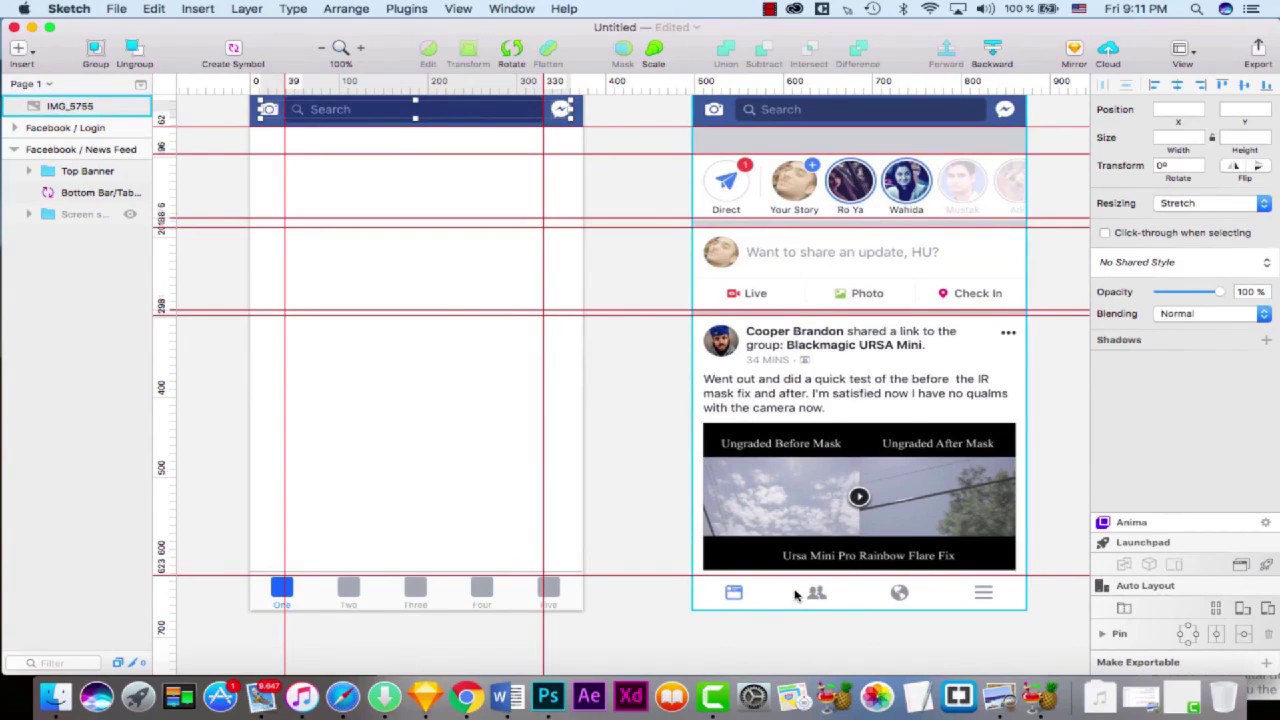
{"action": "left_click", "coordinate": [117, 260]}
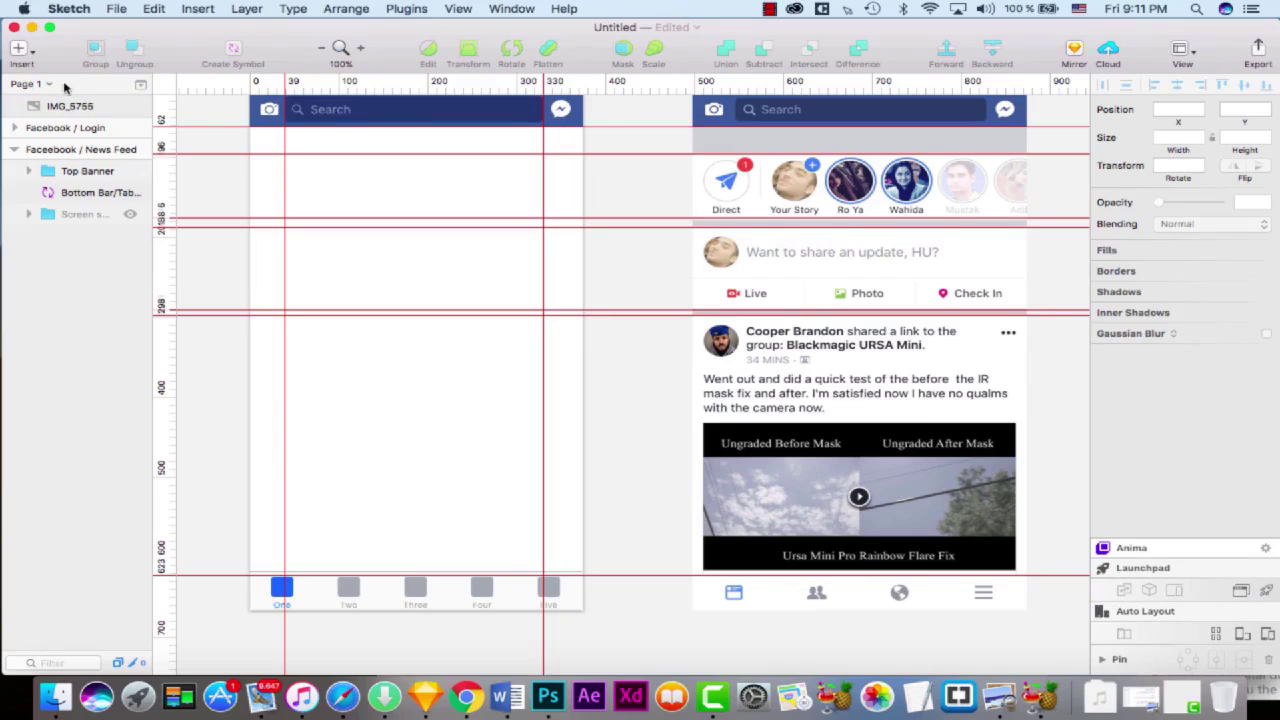
- Draw a rectangle about 376 by 80 over the reference's stories row and move it onto the News Feed artboard at X -1, Y 96
{"action": "left_click", "coordinate": [18, 48]}
{"action": "mouse_move", "coordinate": [62, 117]}
{"action": "left_click", "coordinate": [225, 154]}
{"action": "mouse_move", "coordinate": [693, 153]}
{"action": "left_mouse_down"}
{"action": "mouse_move", "coordinate": [1027, 205]}
{"action": "mouse_move", "coordinate": [1027, 218]}
{"action": "left_mouse_up"}
{"action": "left_click_drag", "start_coordinate": [940, 198], "coordinate": [491, 197]}
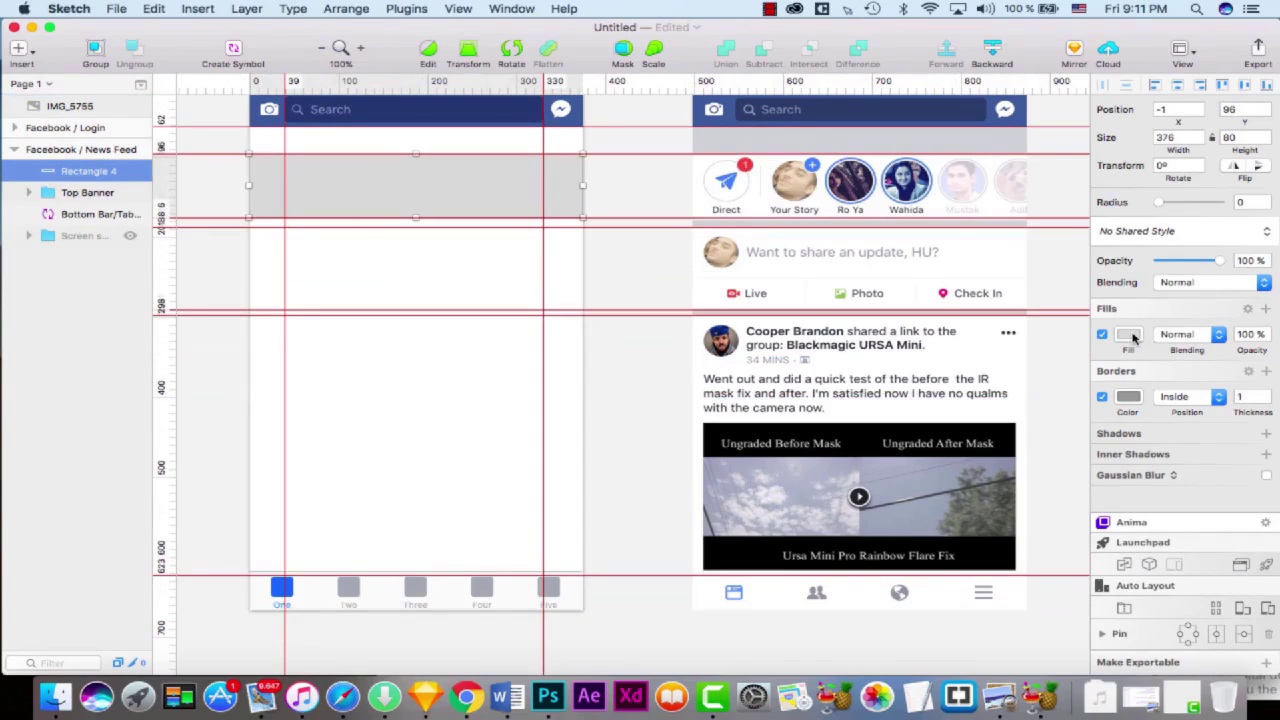
- Remove the new rectangle's border and set its fill to white, FFFFFF
{"action": "left_click", "coordinate": [1102, 397]}
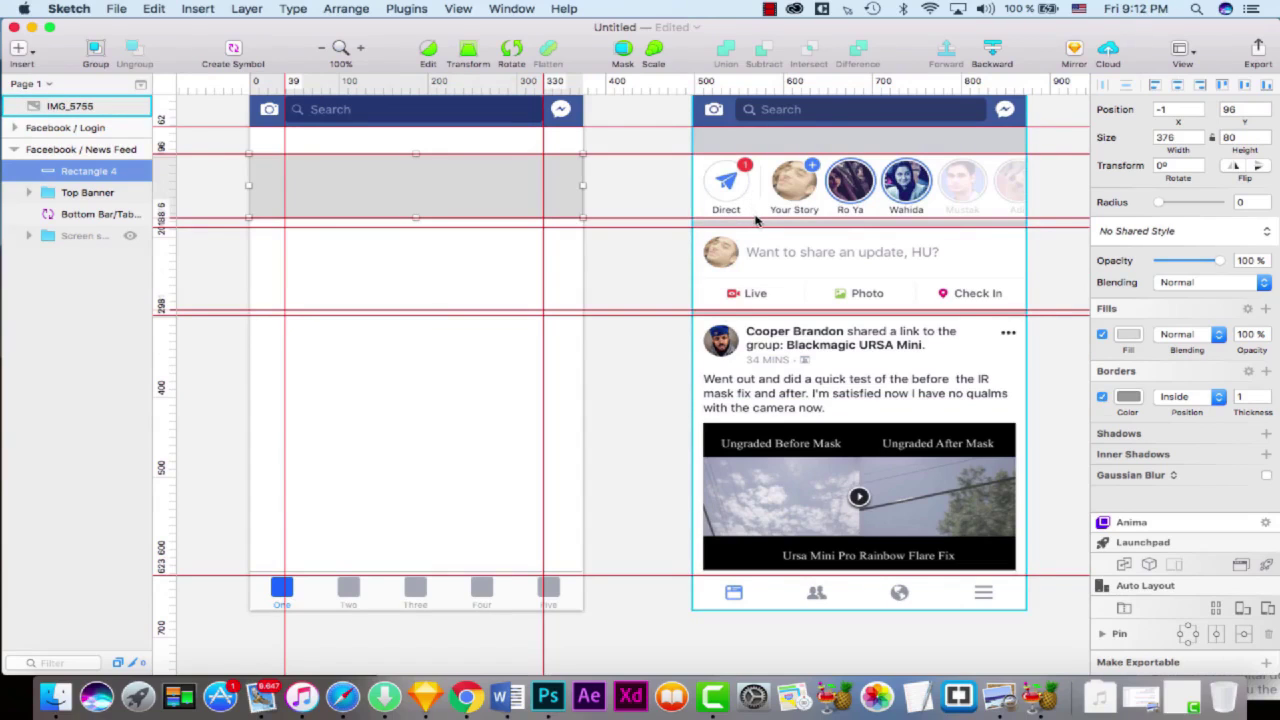
{"action": "left_click", "coordinate": [1103, 397]}
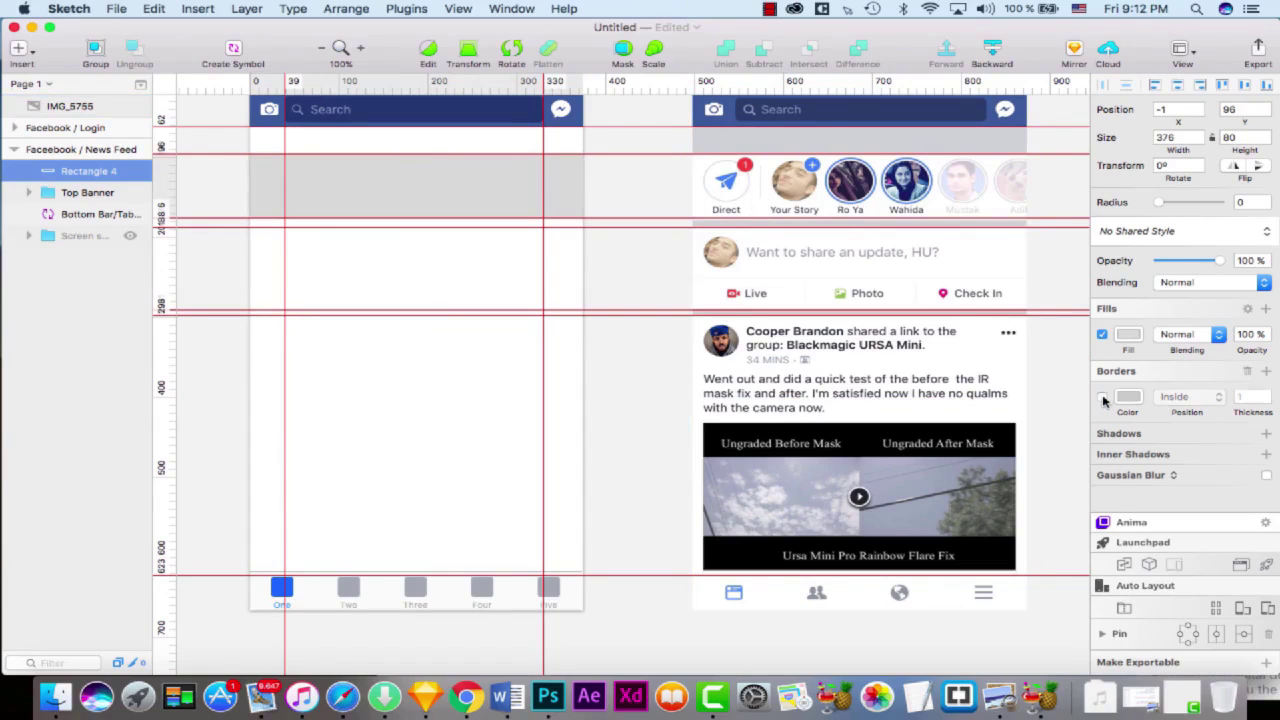
{"action": "left_click", "coordinate": [1130, 337]}
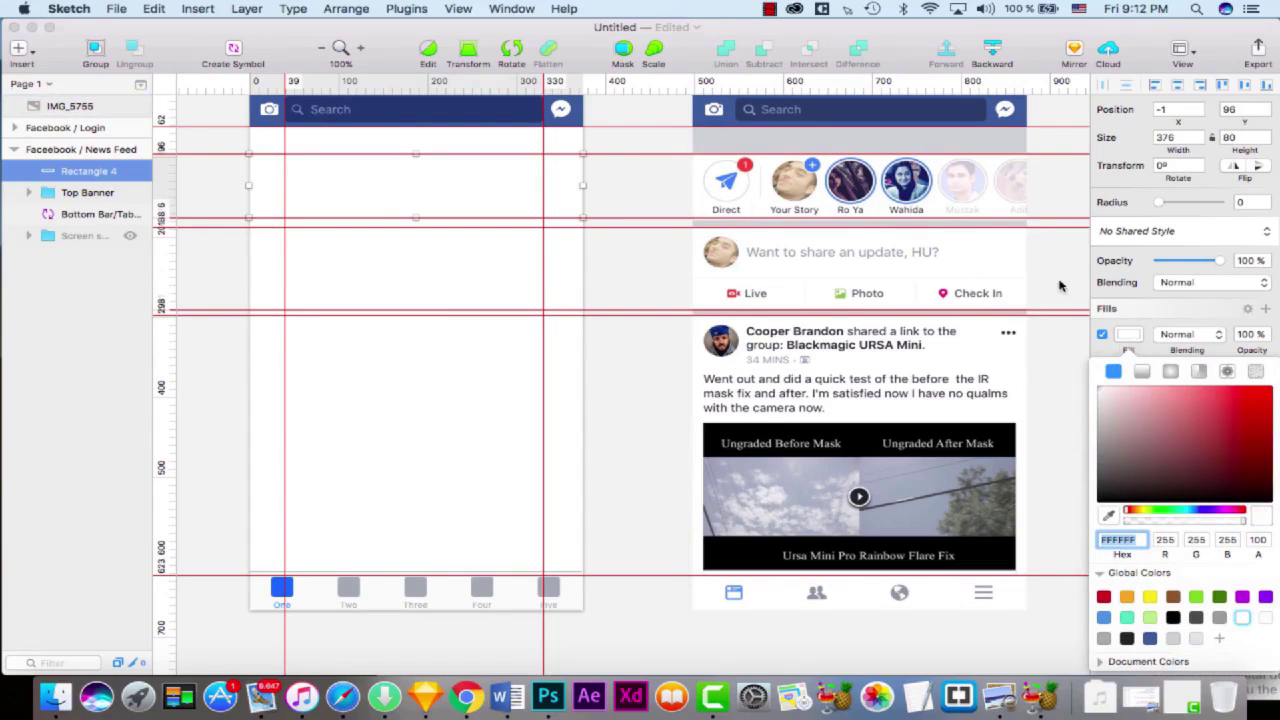
{"action": "left_click", "coordinate": [445, 366]}
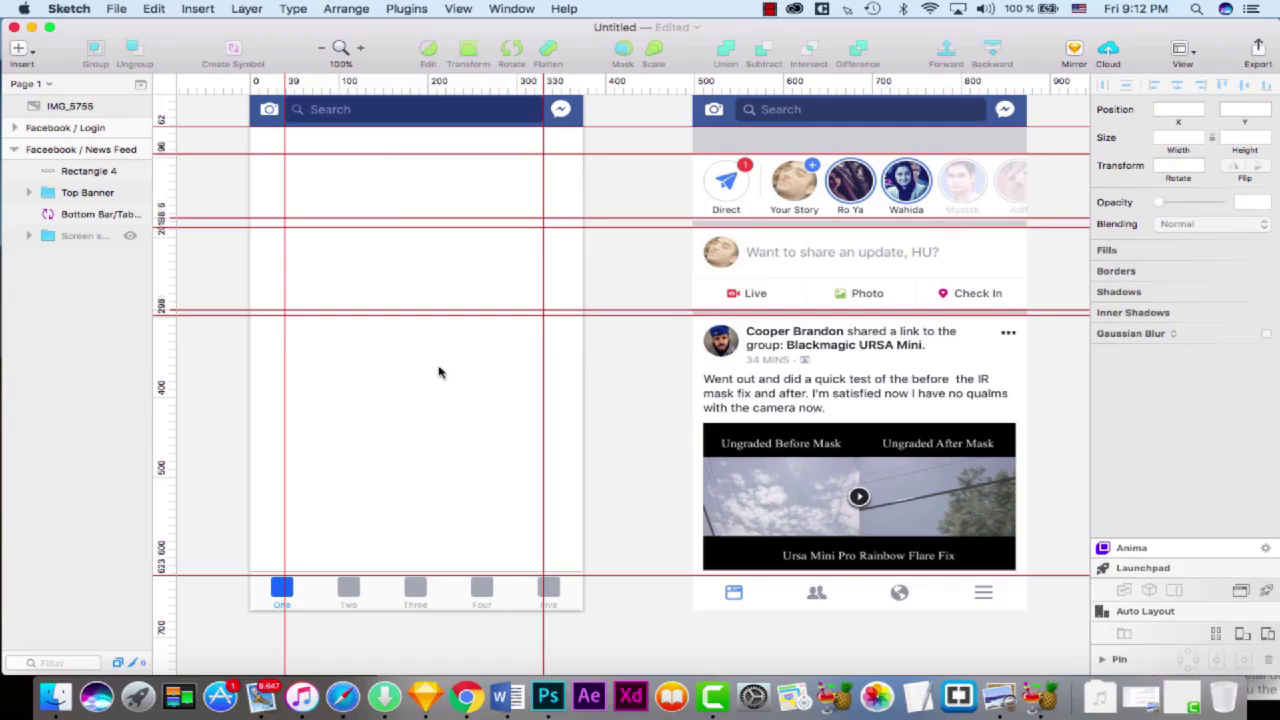
- Enable the Facebook / News Feed artboard's background color and sample CFD0D4 from the gray strip below the reference's banner
{"action": "left_click", "coordinate": [93, 150]}
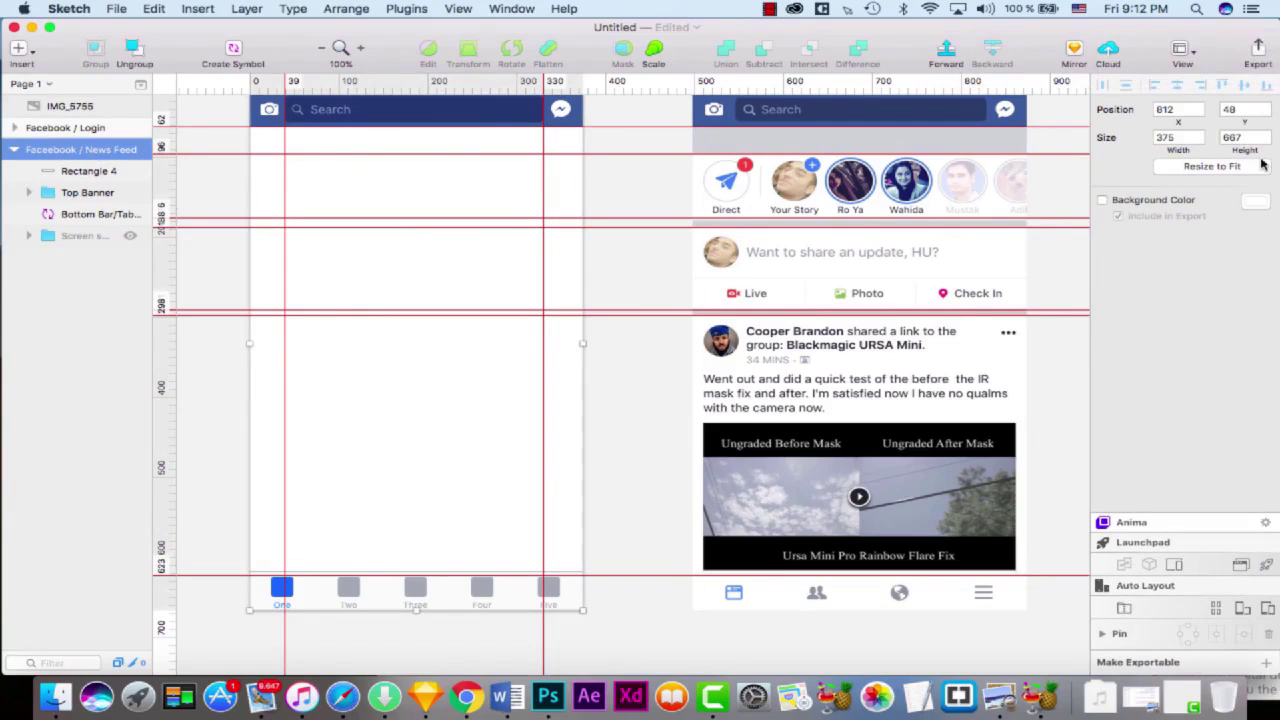
{"action": "left_click", "coordinate": [1131, 202]}
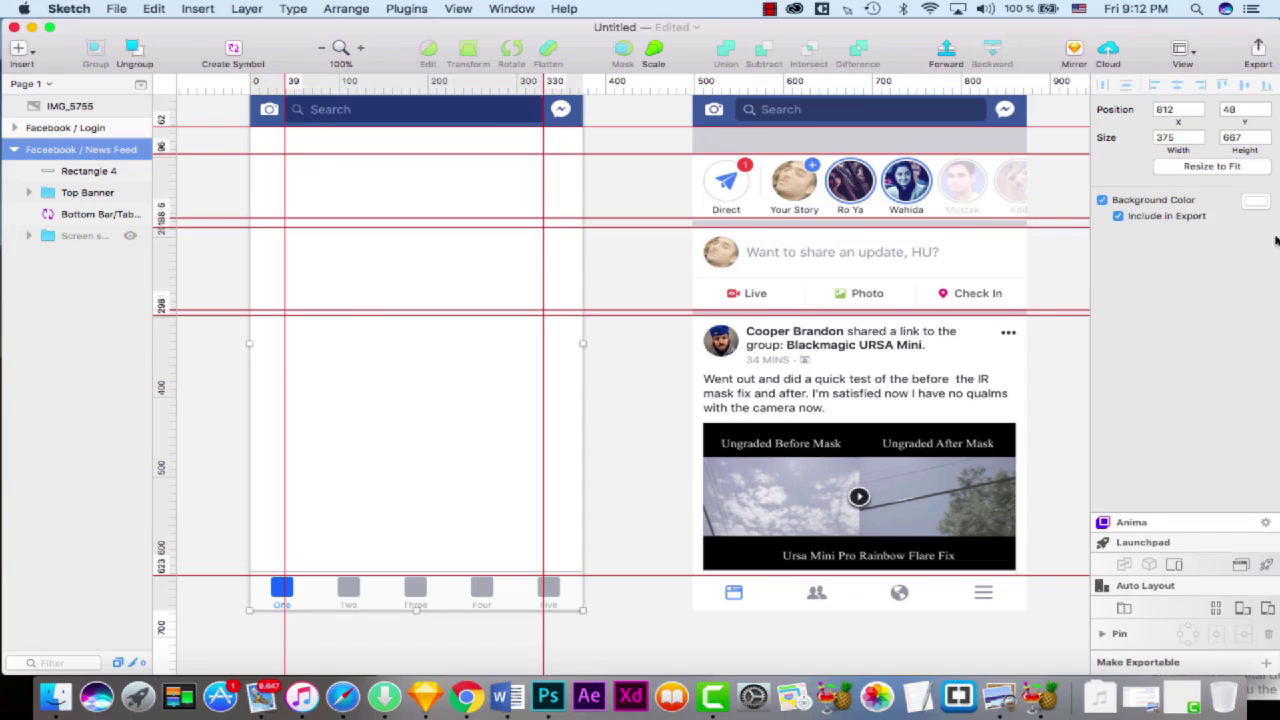
{"action": "left_click", "coordinate": [1255, 201]}
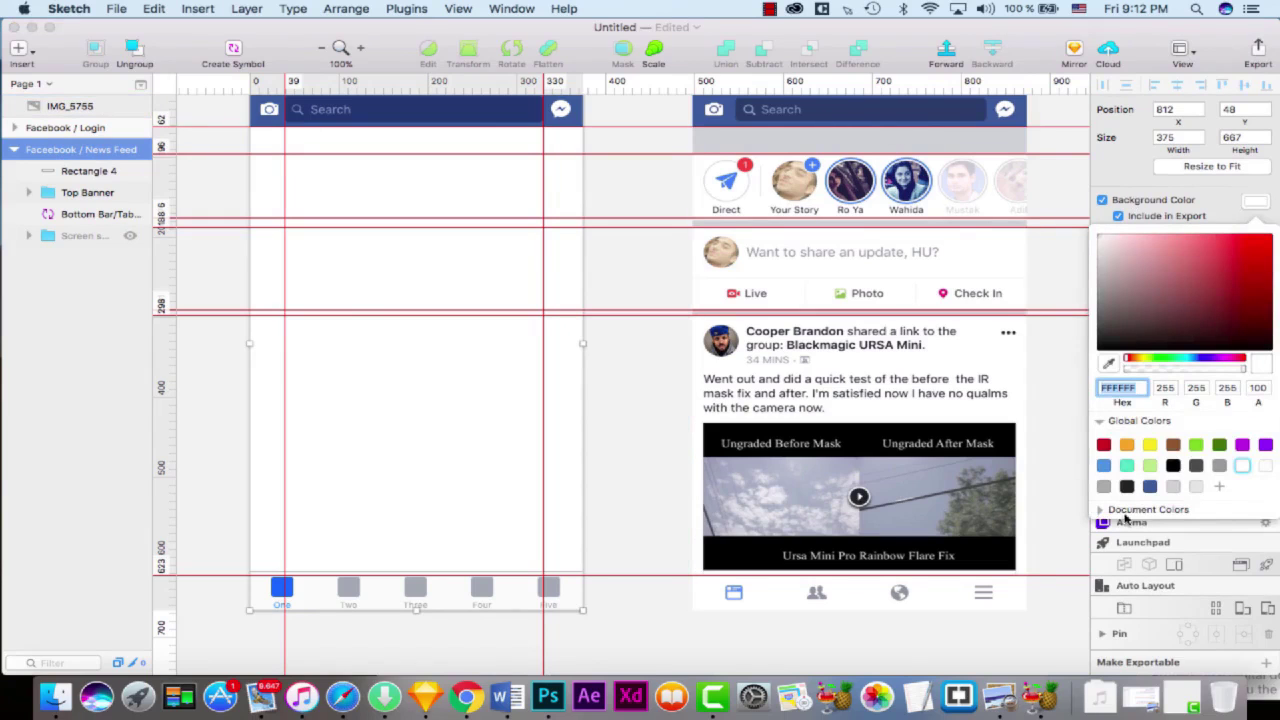
{"action": "left_click", "coordinate": [1108, 364]}
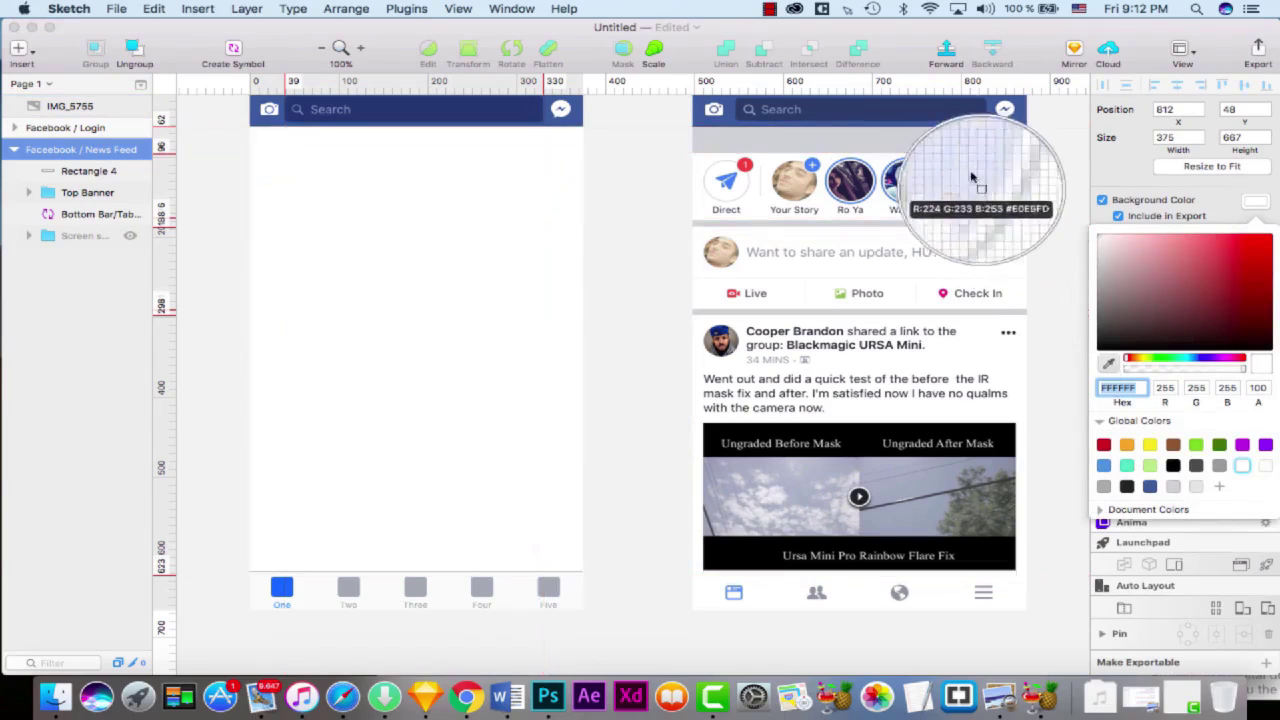
{"action": "left_click", "coordinate": [966, 148]}
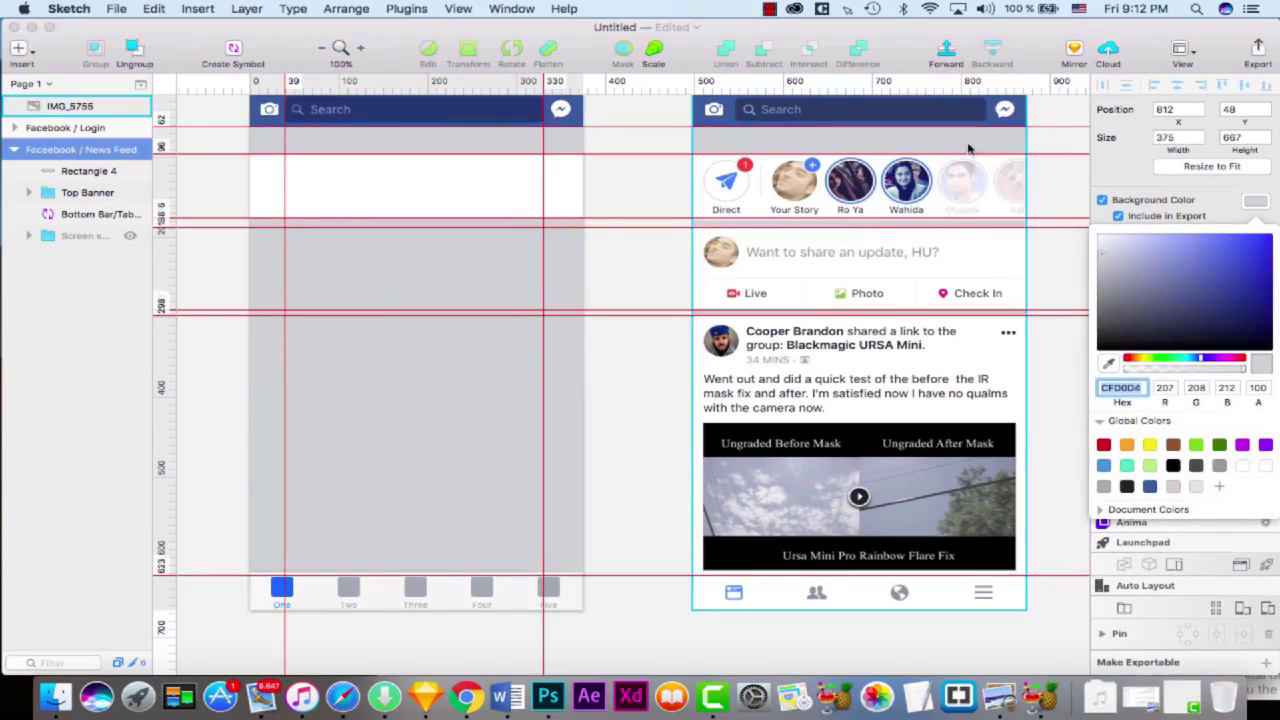
{"action": "left_click", "coordinate": [655, 296]}
- Sample the white rectangle's fill color from the background of the reference's stories row
{"action": "left_click", "coordinate": [460, 194]}
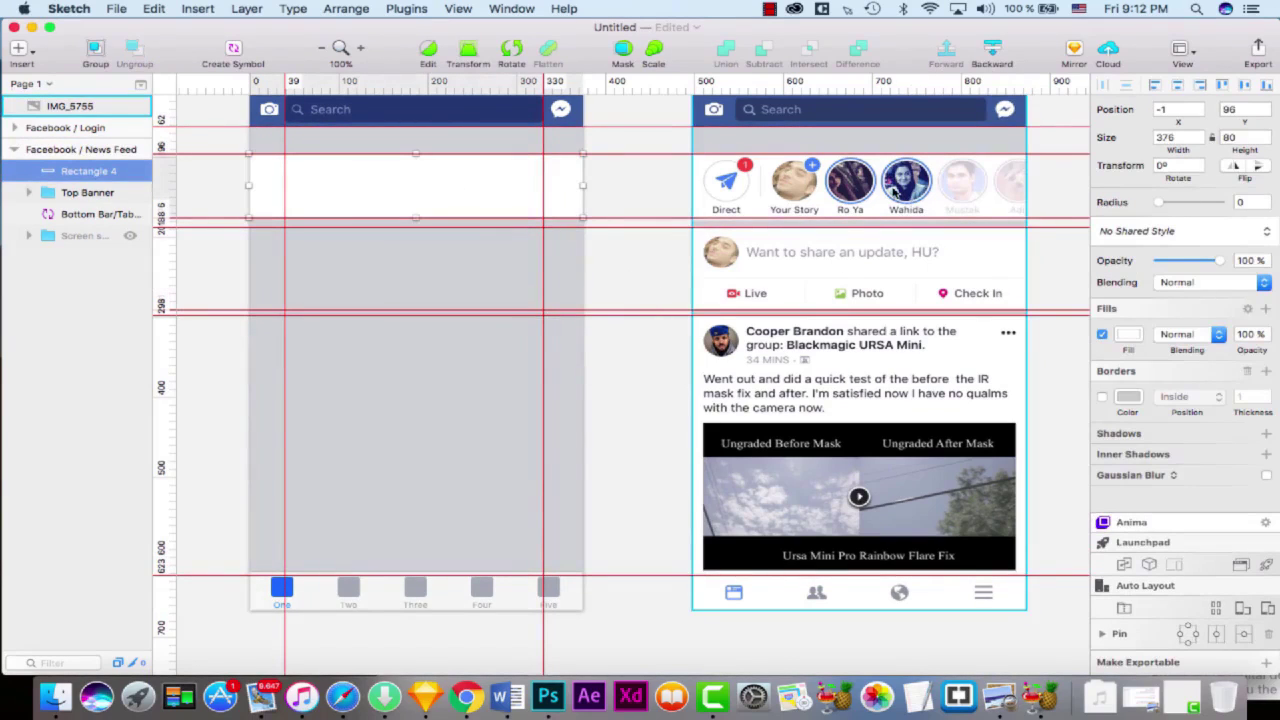
{"action": "left_click", "coordinate": [1127, 336]}
{"action": "left_click", "coordinate": [1110, 515]}
{"action": "left_click", "coordinate": [955, 160]}
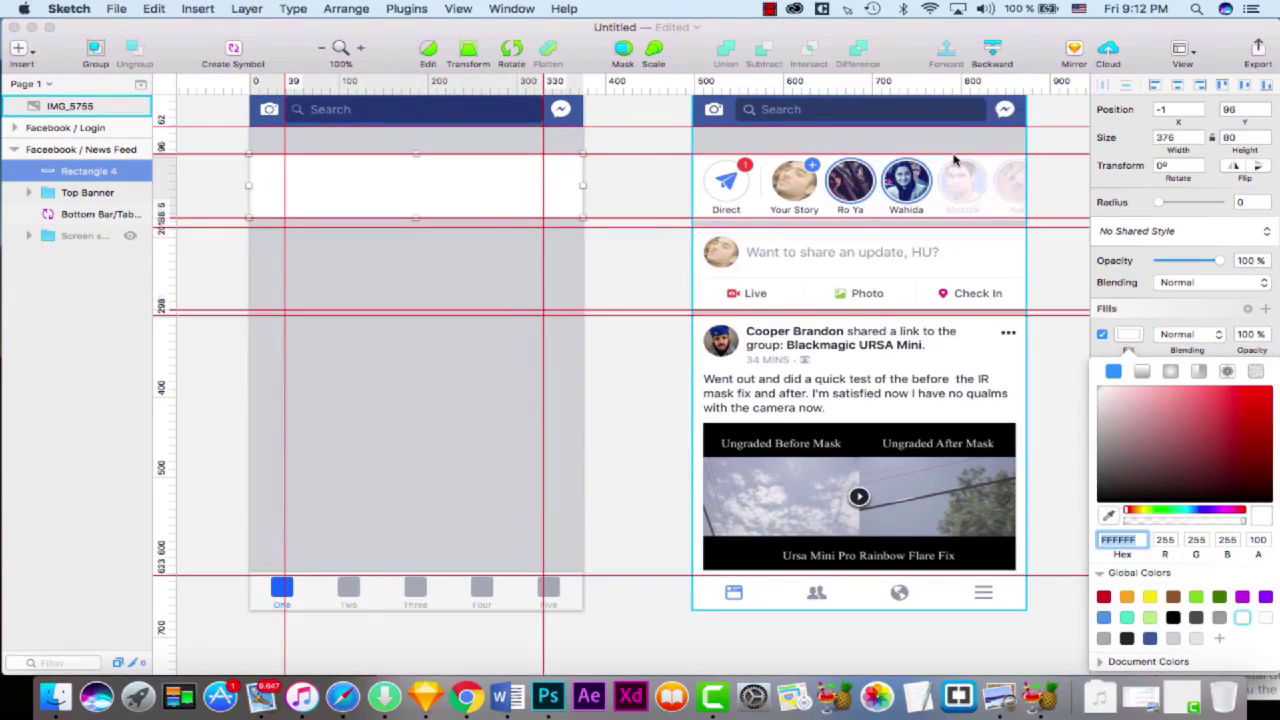
{"action": "left_click", "coordinate": [609, 306]}
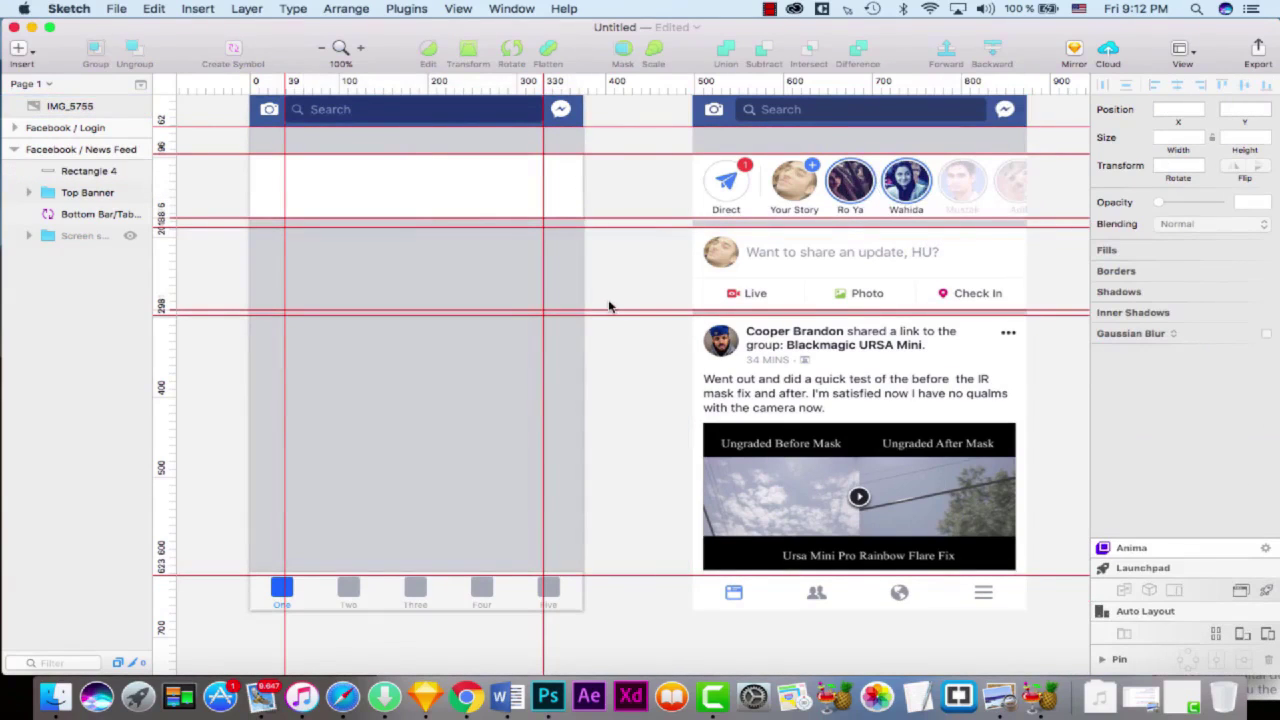
- Rename the white rectangle layer as Frnds Suggest
{"action": "left_click", "coordinate": [83, 172]}
{"action": "key", "text": "Return"}
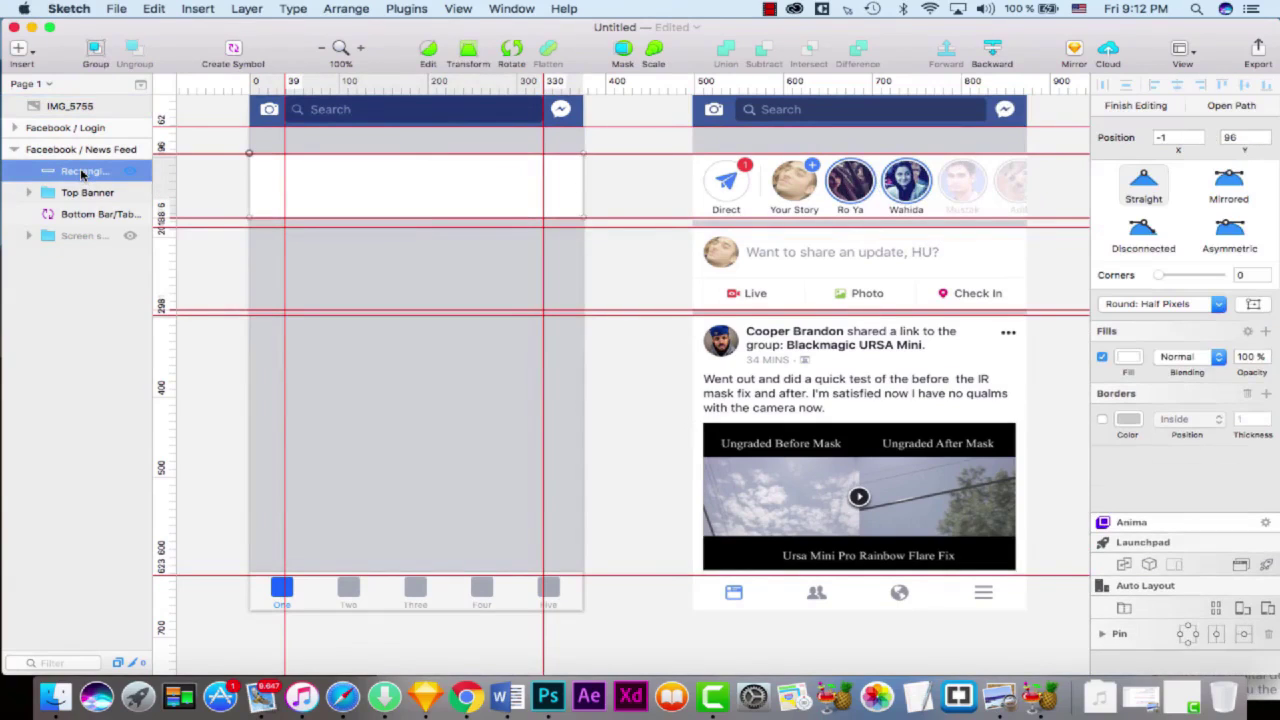
{"action": "key", "text": "Escape"}
{"action": "double_click", "coordinate": [83, 172]}
{"action": "type", "text": "Frnds S"}
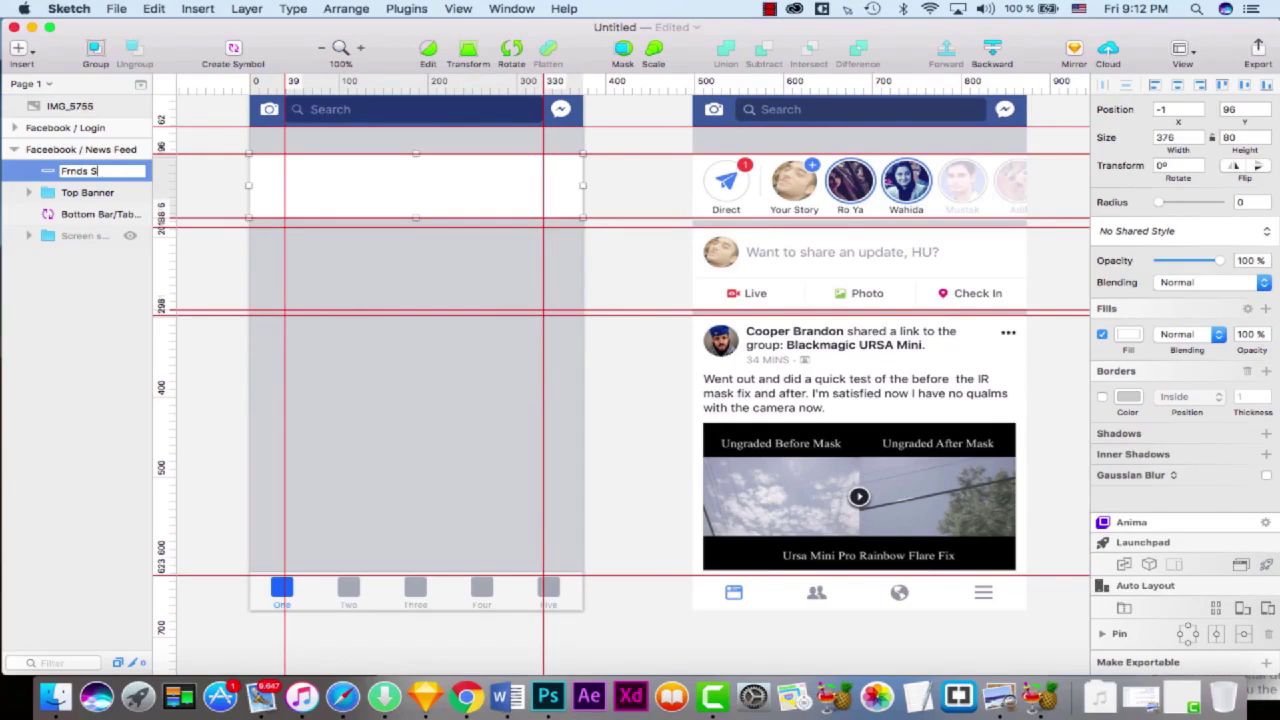
{"action": "type", "text": "uggest"}
{"action": "left_click", "coordinate": [651, 218]}
- Group the white rectangle and name the group Frnds Suggest
{"action": "left_click", "coordinate": [578, 205]}
{"action": "key", "text": "super+g"}
{"action": "left_click", "coordinate": [91, 172]}
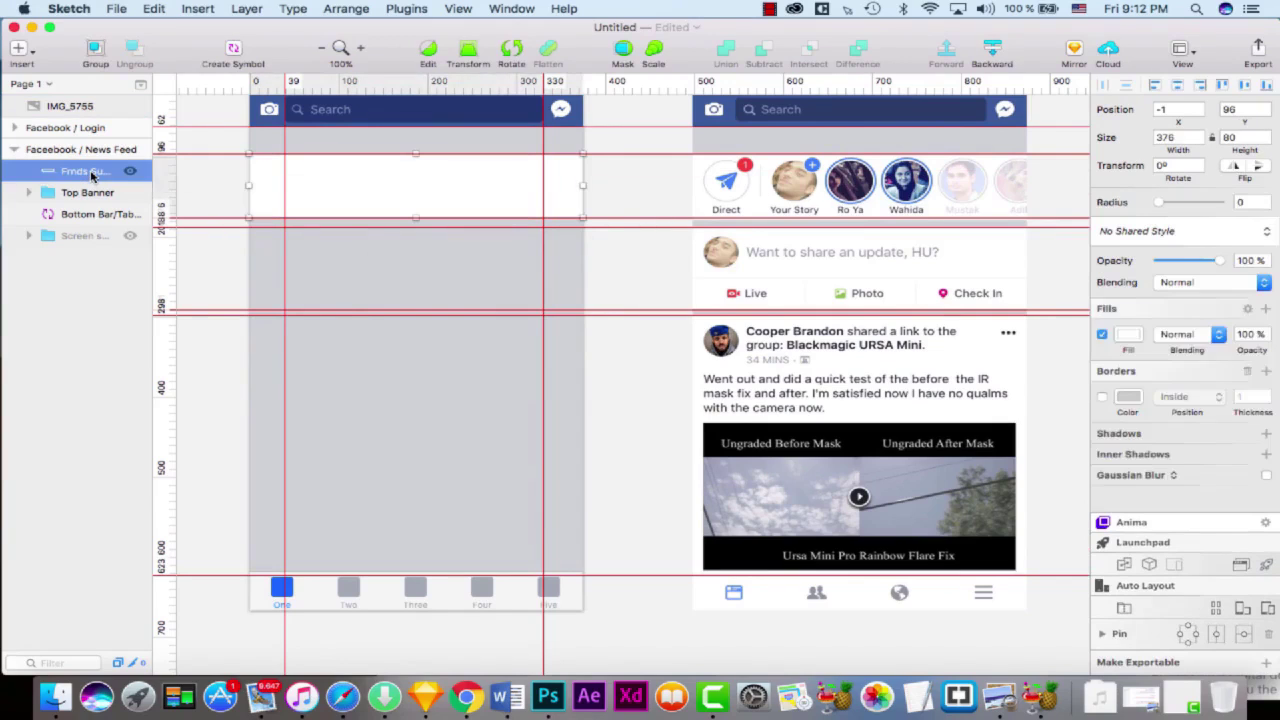
{"action": "double_click", "coordinate": [85, 172]}
{"action": "type", "text": "Frnds Suggest"}
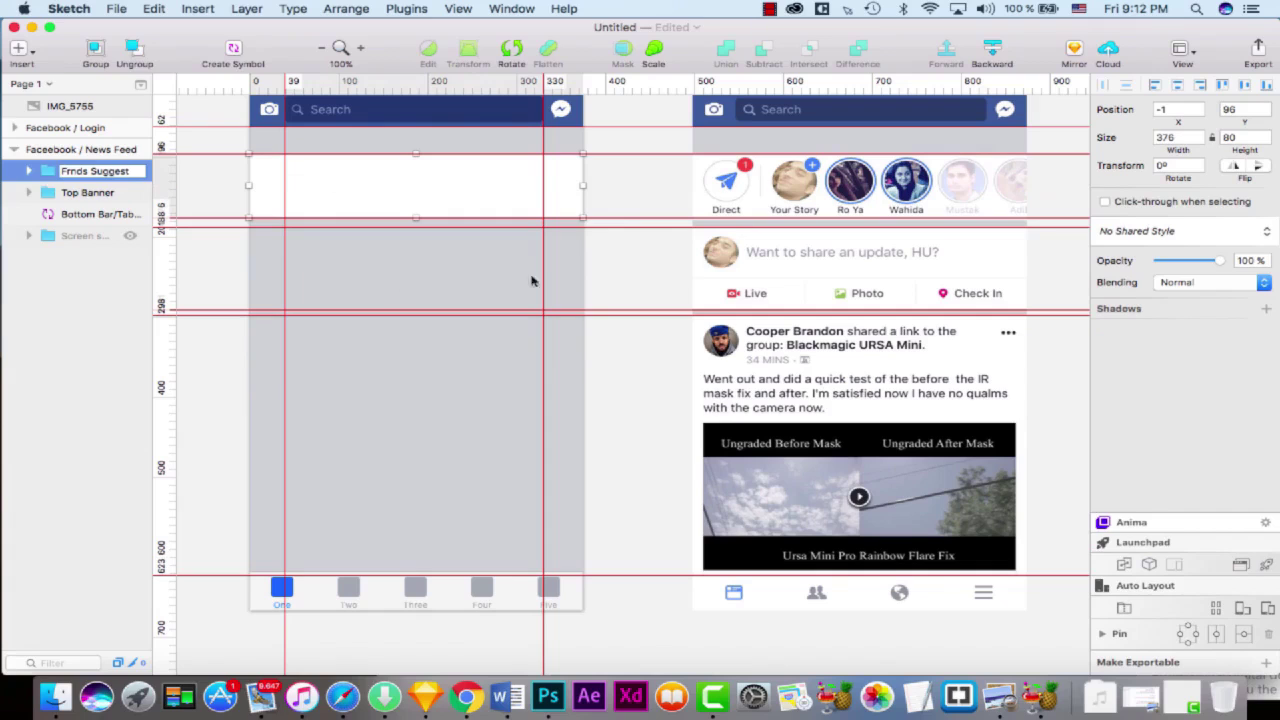
{"action": "key", "text": "Return"}
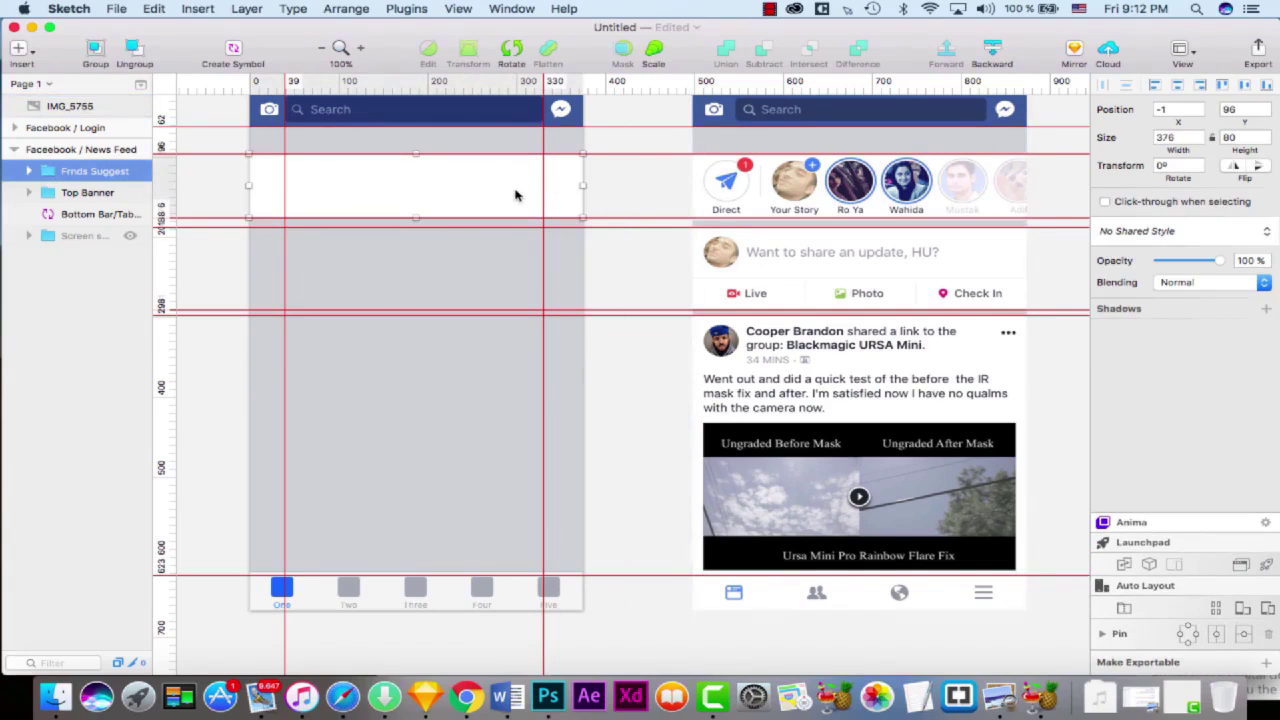
- Duplicate the Frnds Suggest group below the original at Y 188 and rename the copy New post
{"action": "left_click_drag", "start_coordinate": [520, 200], "coordinate": [523, 290]}
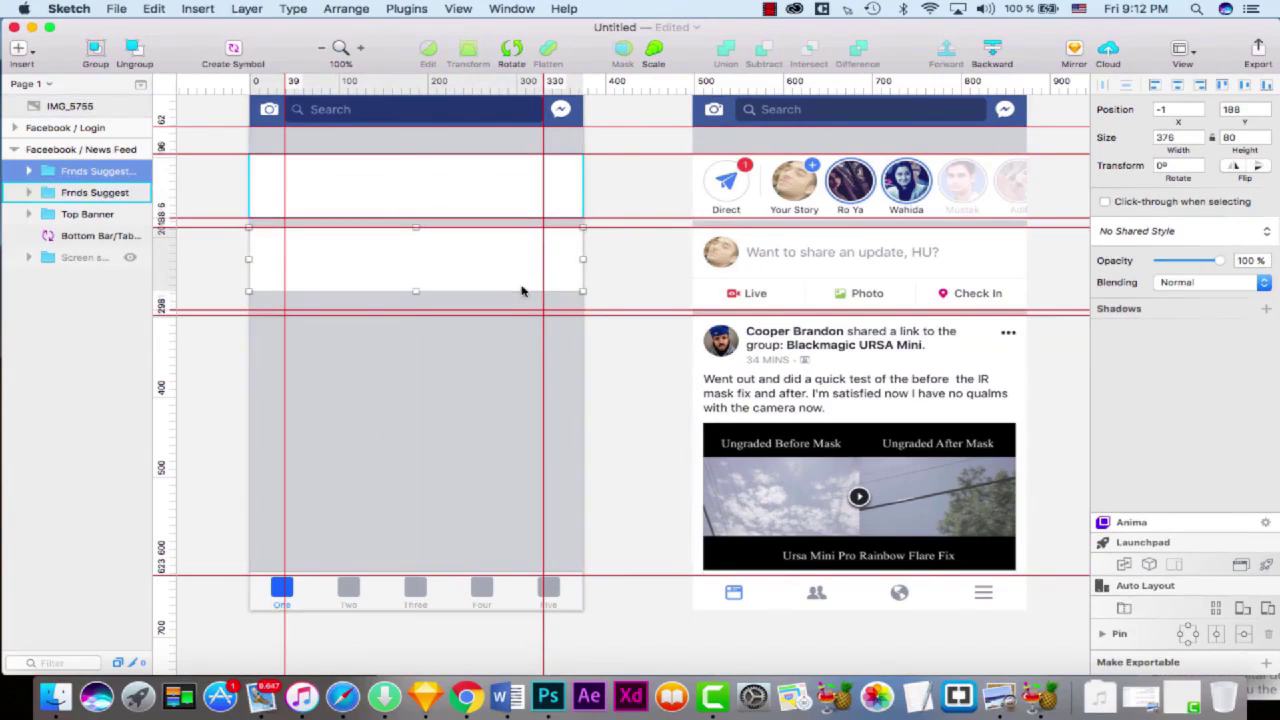
{"action": "double_click", "coordinate": [90, 171]}
{"action": "type", "text": "Pos"}
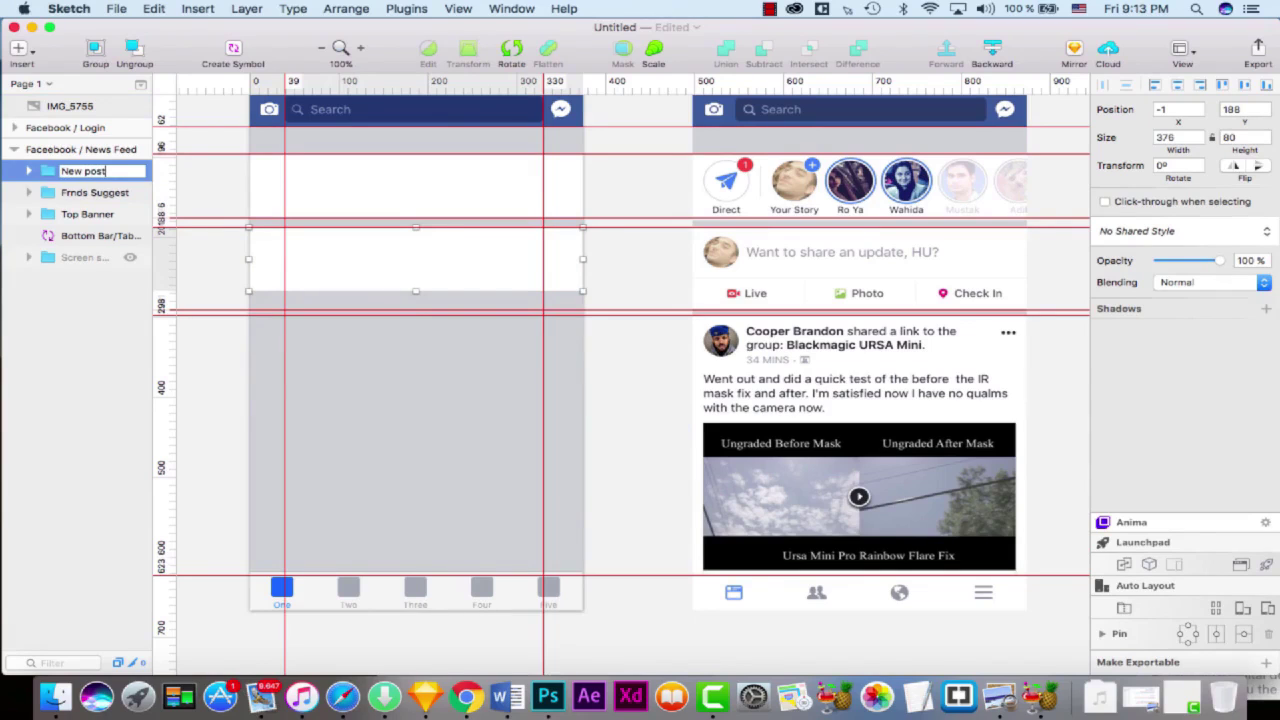
{"action": "key", "text": "Return"}
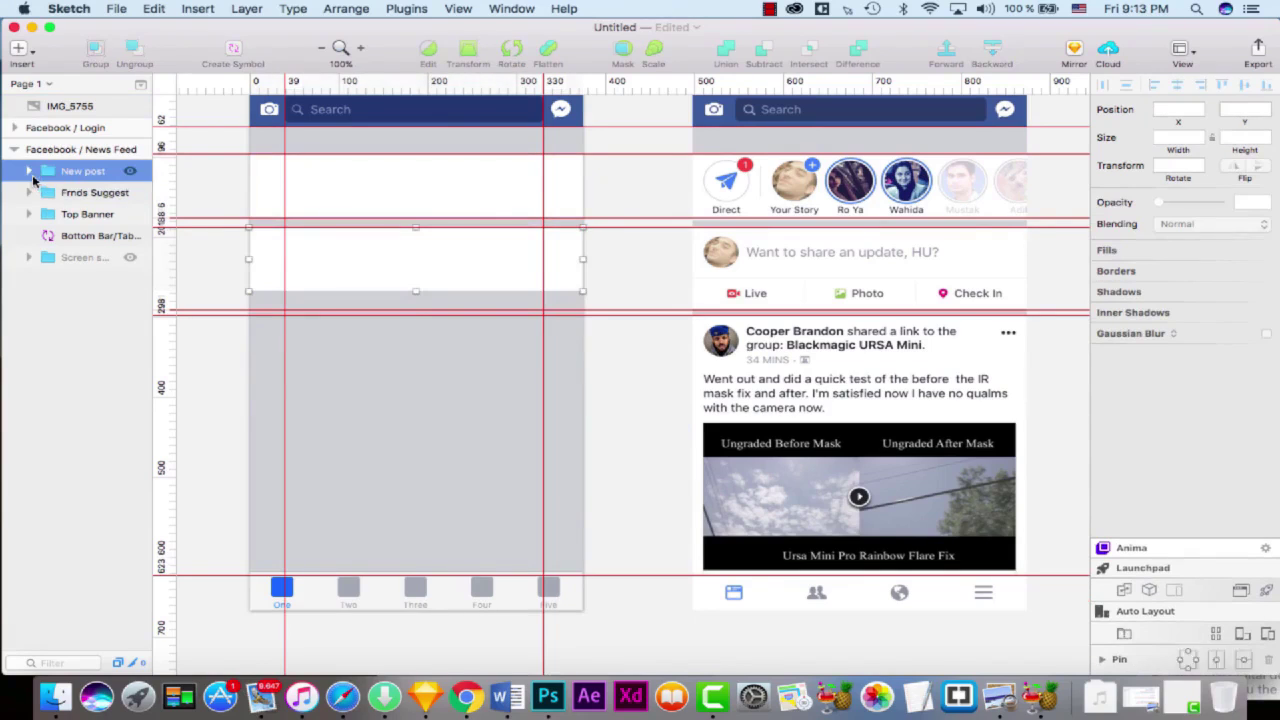
- Stretch the New post group down to the next guide, to a height of 103, and collapse the group
{"action": "left_click_drag", "start_coordinate": [417, 291], "coordinate": [417, 306]}
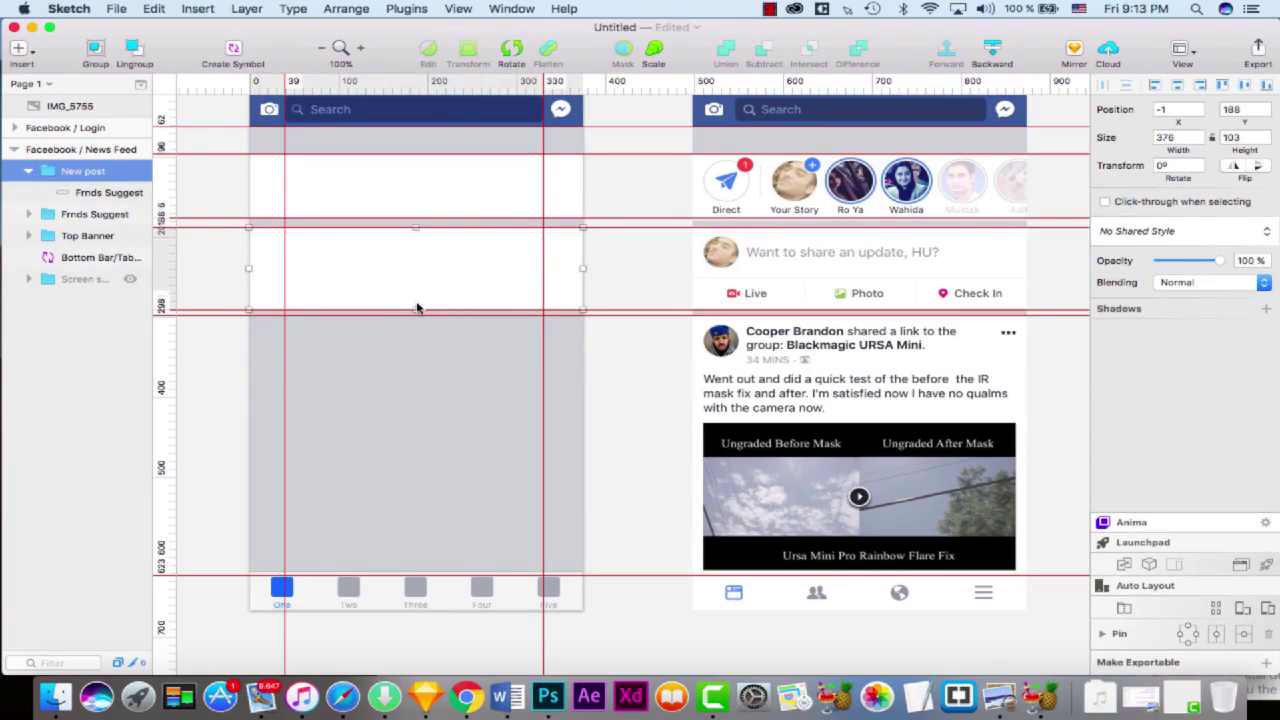
{"action": "left_click_drag", "start_coordinate": [415, 228], "coordinate": [415, 227]}
{"action": "left_click", "coordinate": [28, 171]}
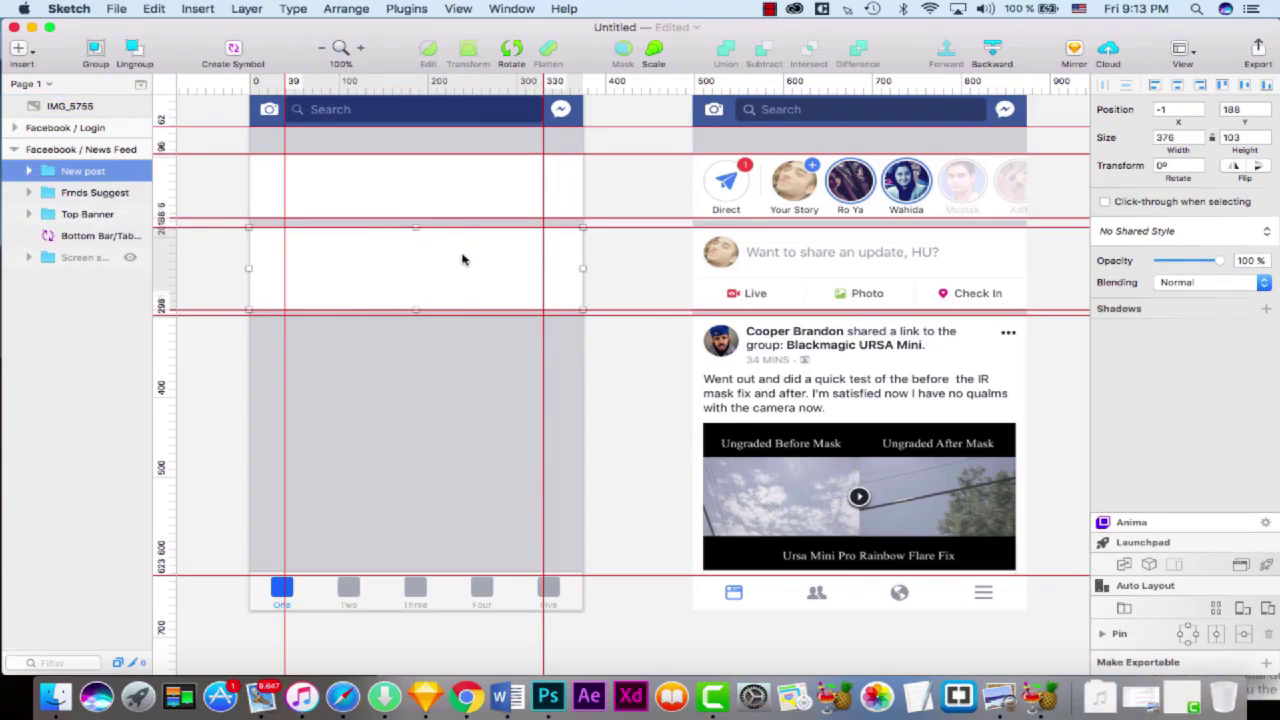
- Duplicate the New post group down to Y 298 and extend the copy's rectangle to a height of 312
{"action": "left_click_drag", "start_coordinate": [457, 280], "coordinate": [460, 364]}
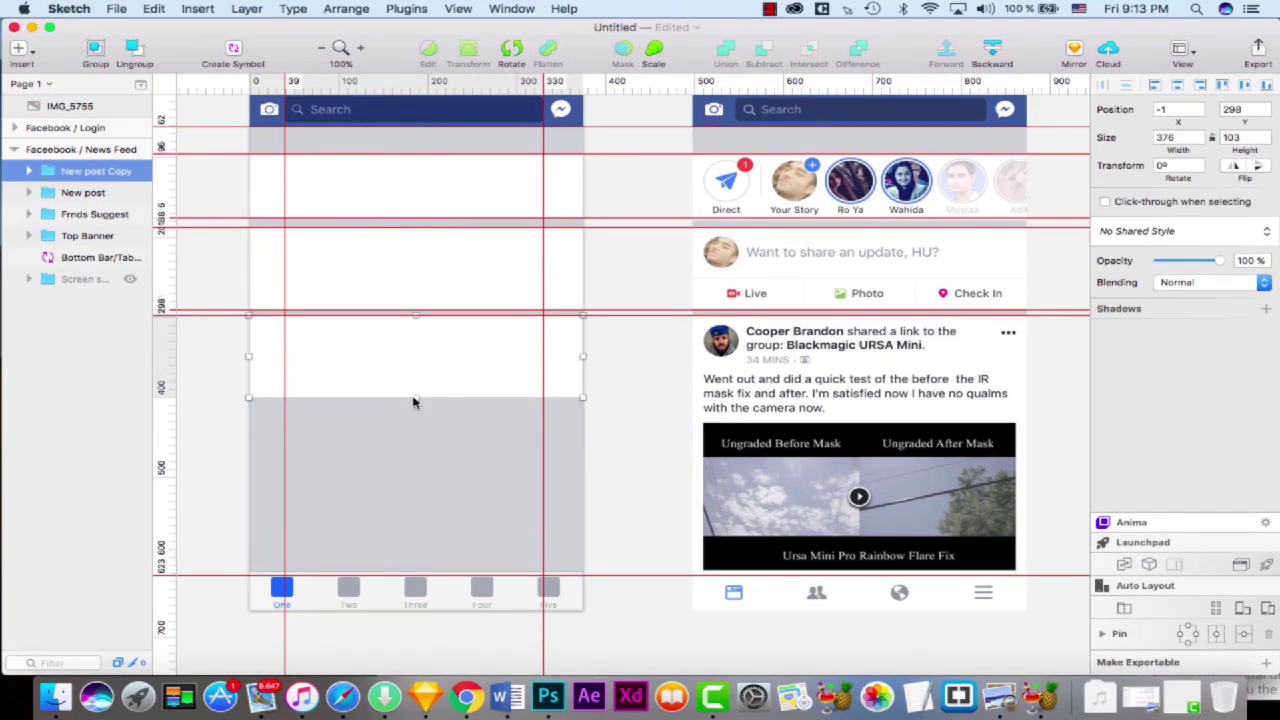
{"action": "left_click", "coordinate": [29, 171]}
{"action": "left_click", "coordinate": [80, 192]}
{"action": "left_click_drag", "start_coordinate": [413, 396], "coordinate": [432, 565]}
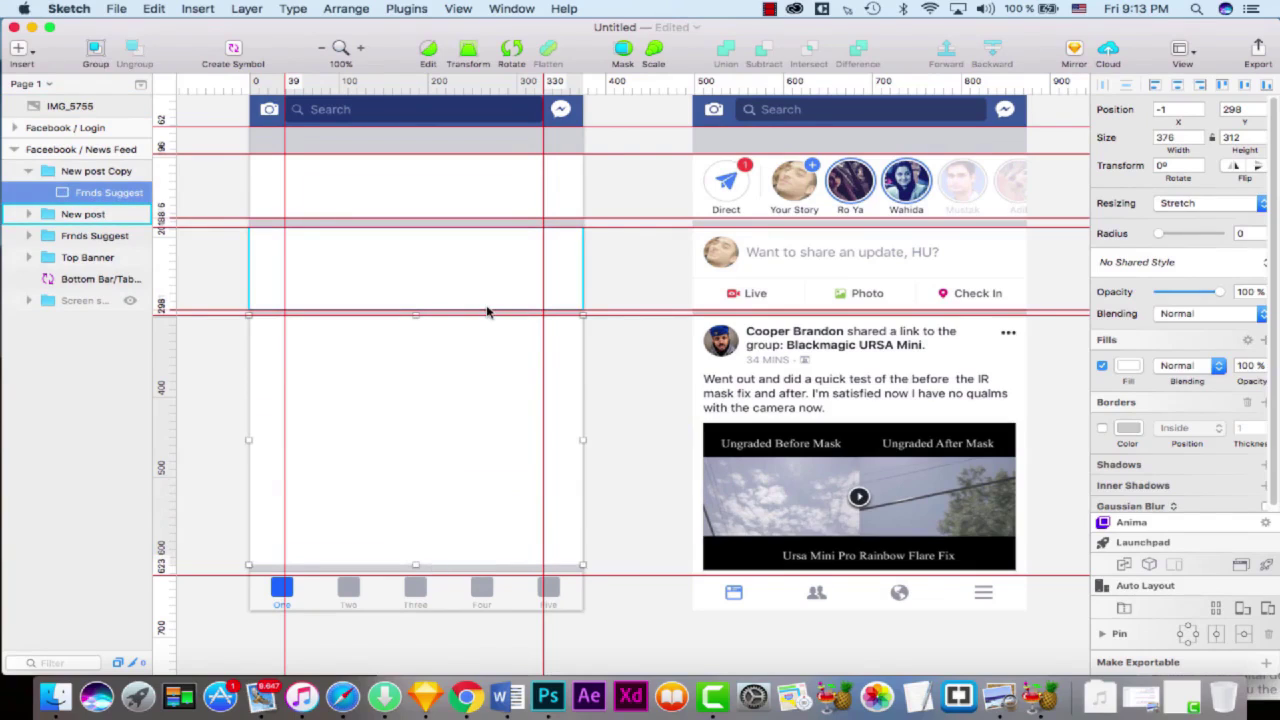
- Nudge the New post group up to Y 185 to even out the gaps between the white sections
{"action": "left_click", "coordinate": [542, 268]}
{"action": "key", "text": "Up"}
{"action": "key", "text": "Up"}
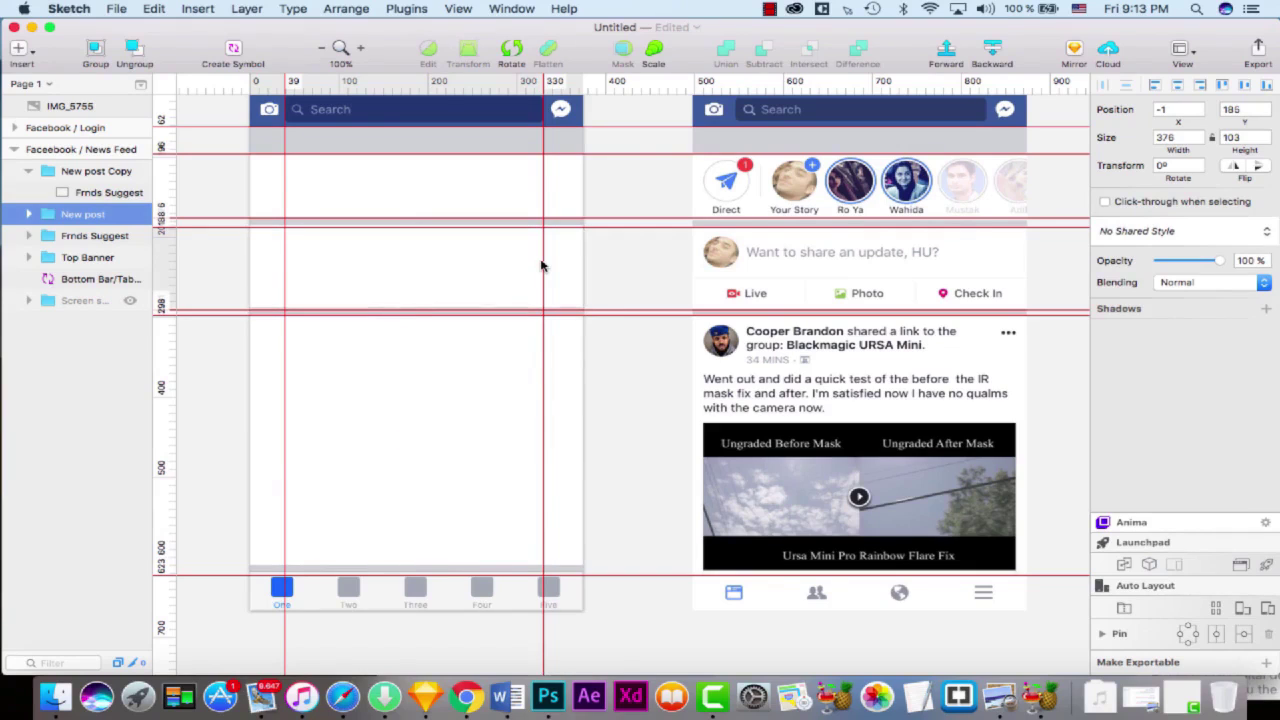
{"action": "left_click", "coordinate": [616, 428]}
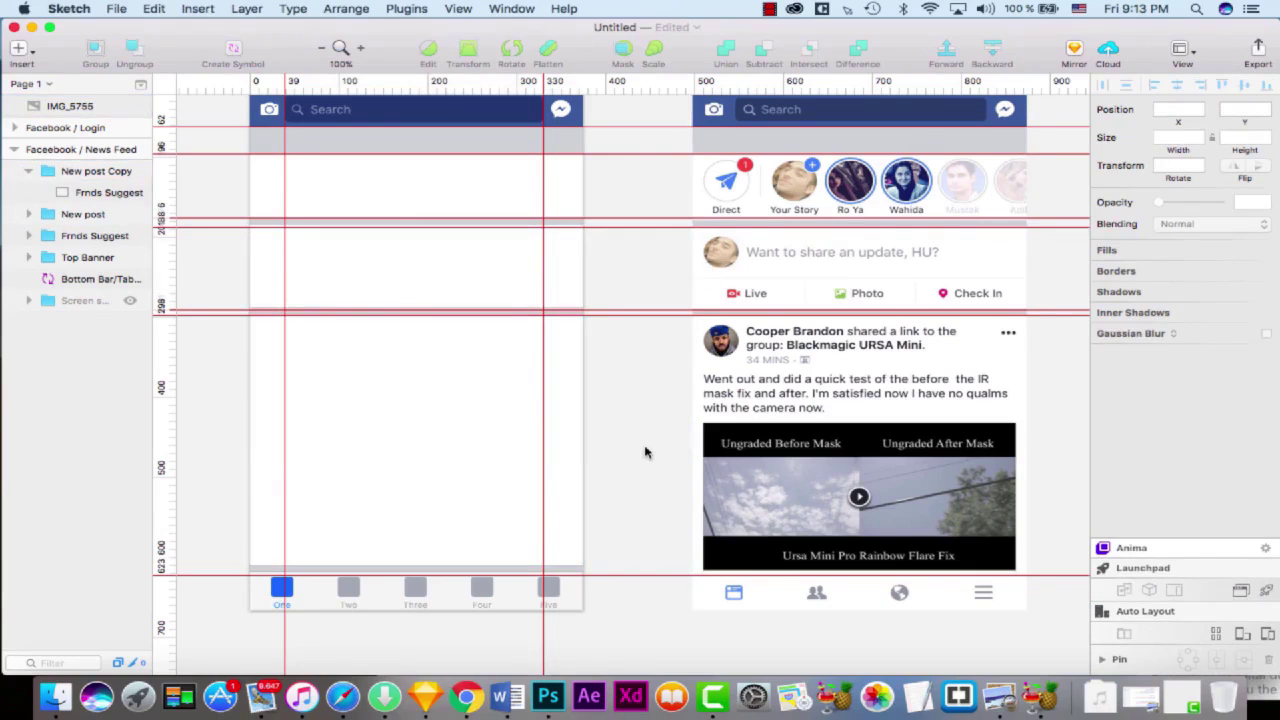
- Rename the New post Copy group as Post Section and the rectangle inside it as Post BG
{"action": "left_click", "coordinate": [100, 174]}
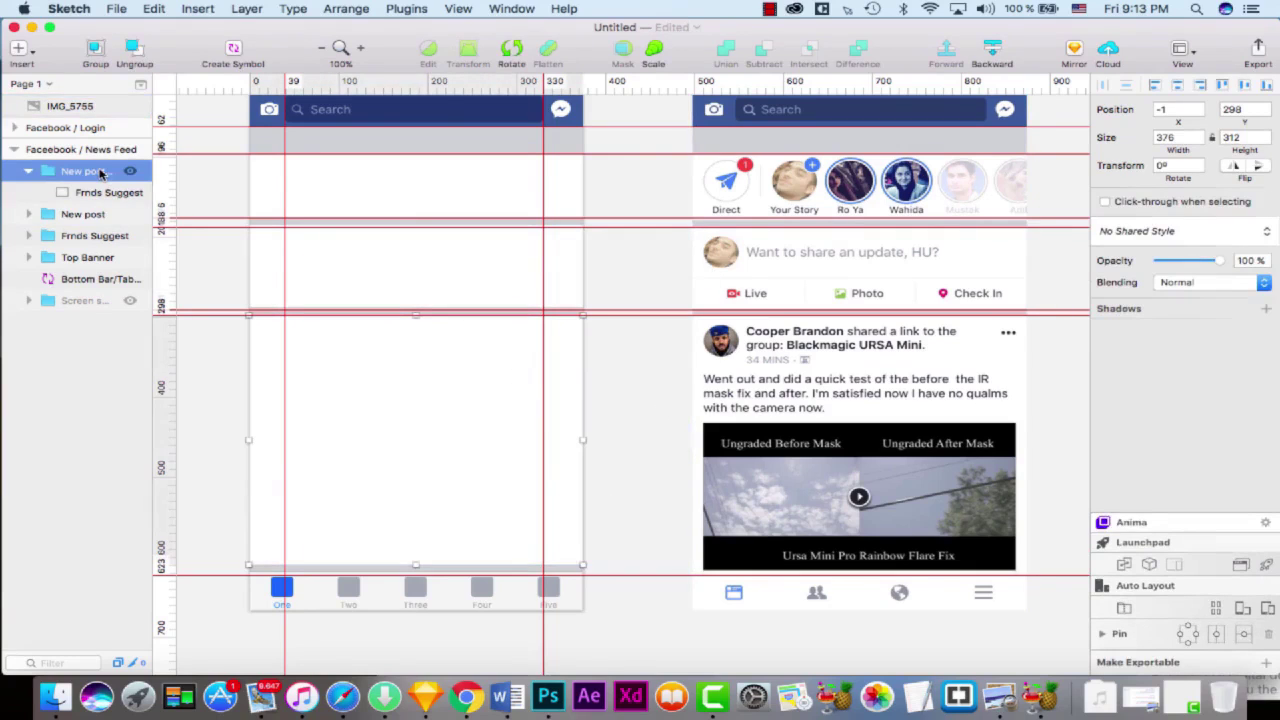
{"action": "double_click", "coordinate": [88, 172]}
{"action": "type", "text": "PO"}
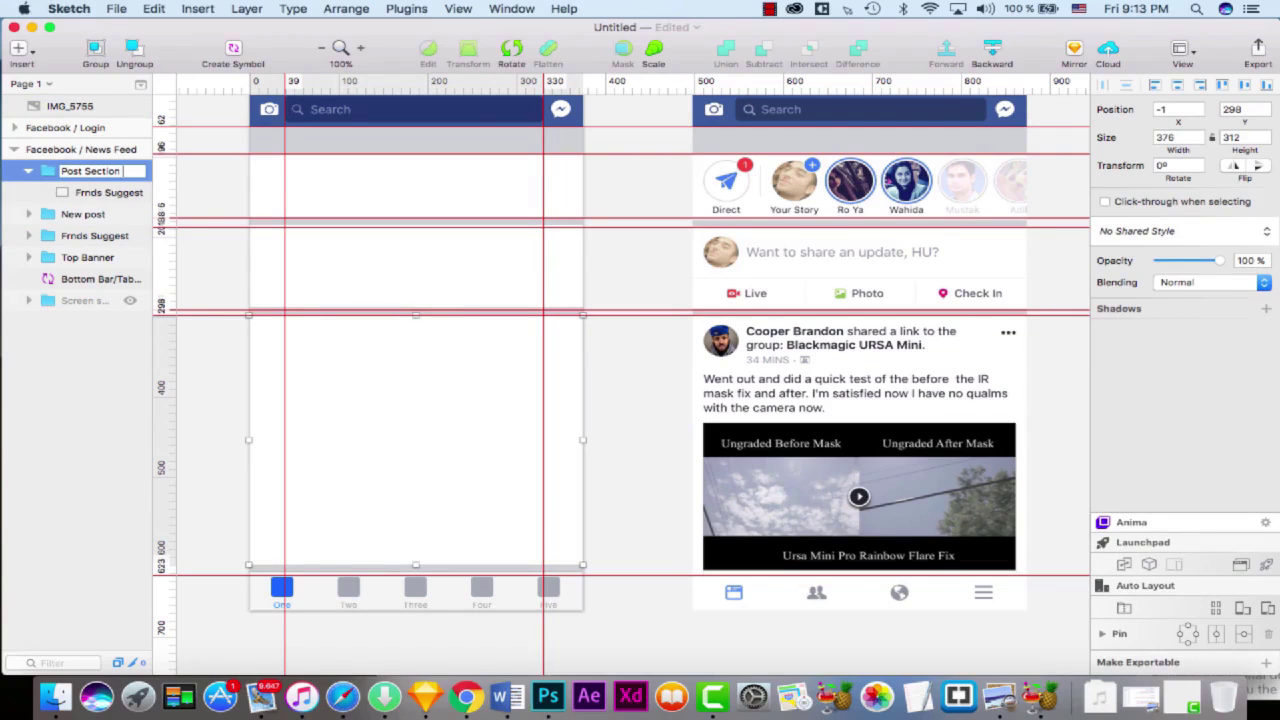
{"action": "key", "text": "Return"}
{"action": "left_click", "coordinate": [98, 196]}
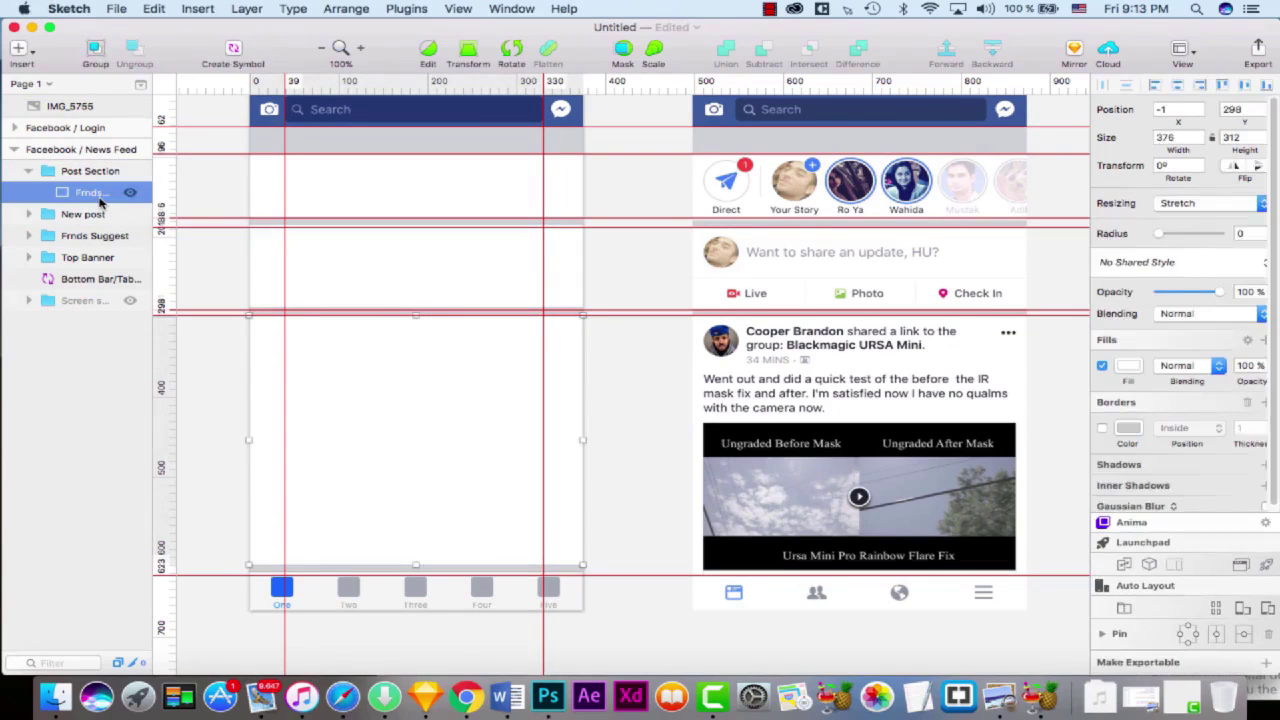
{"action": "double_click", "coordinate": [100, 196]}
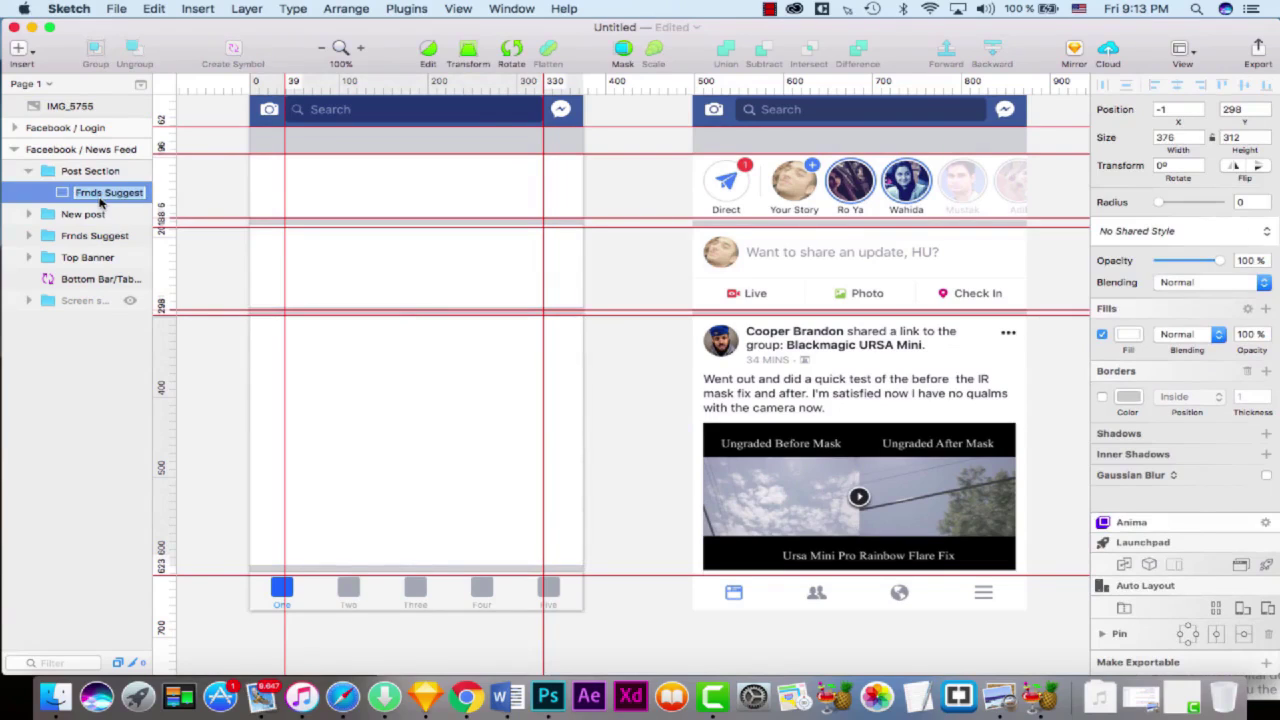
{"action": "type", "text": "O"}
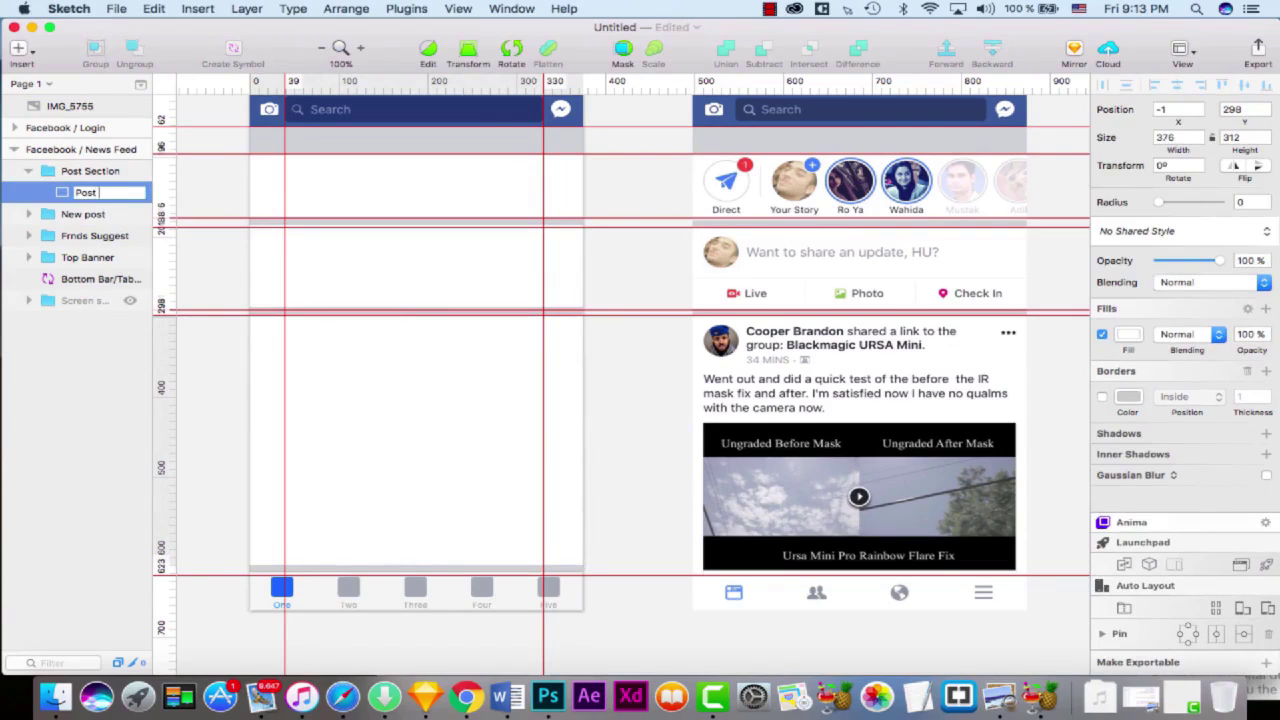
{"action": "type", "text": "ost BG"}
- Rename the rectangle inside the New post group as BG
{"action": "left_click", "coordinate": [94, 214]}
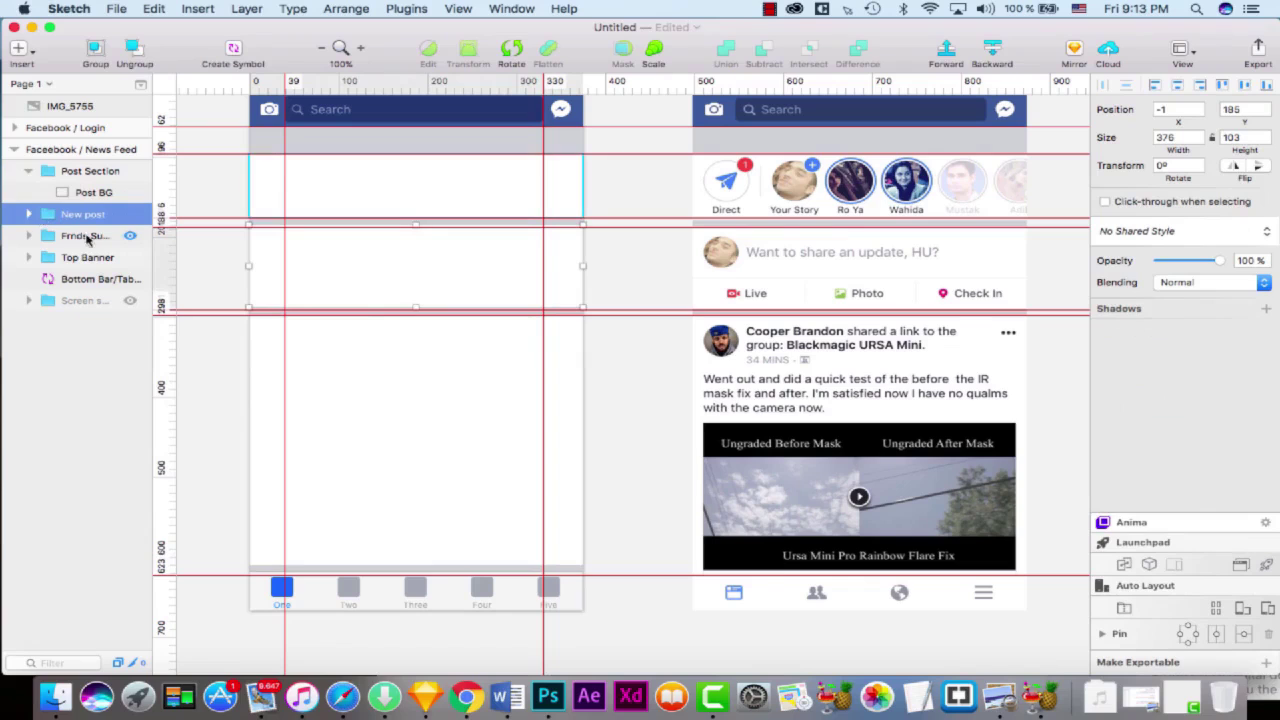
{"action": "left_click", "coordinate": [29, 215]}
{"action": "left_click", "coordinate": [86, 235]}
{"action": "key", "text": "Return"}
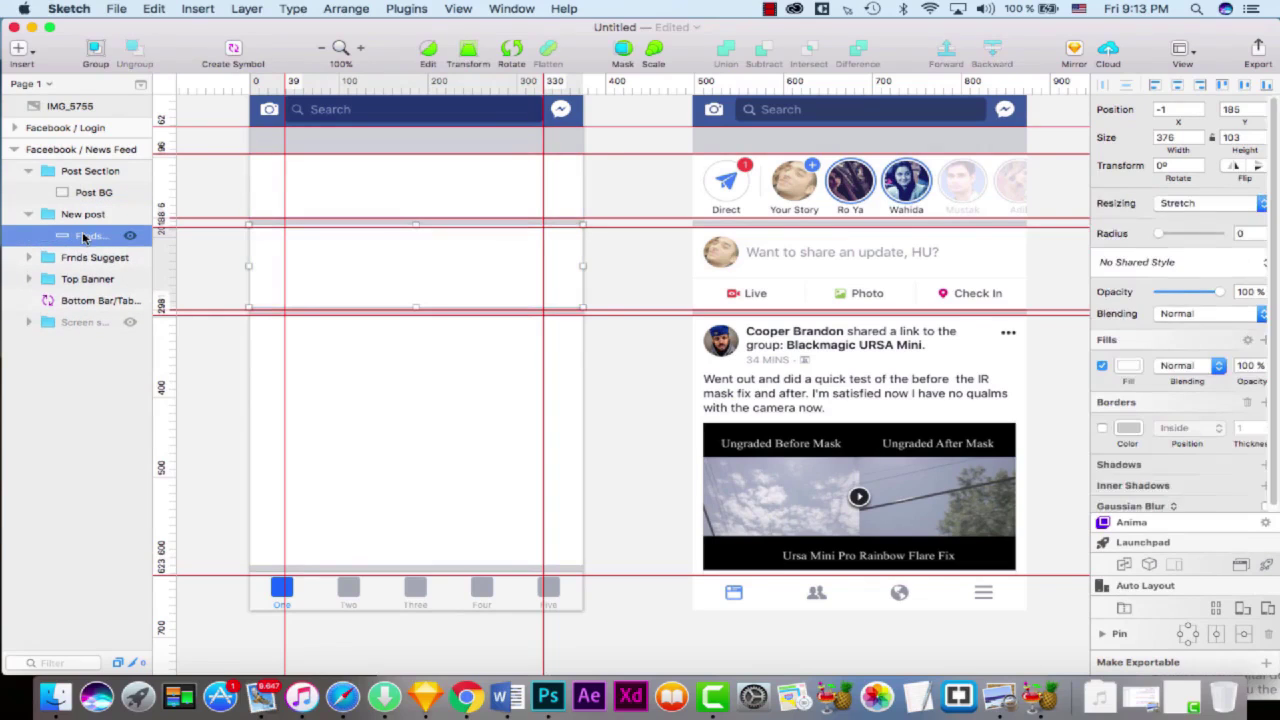
{"action": "key", "text": "Escape"}
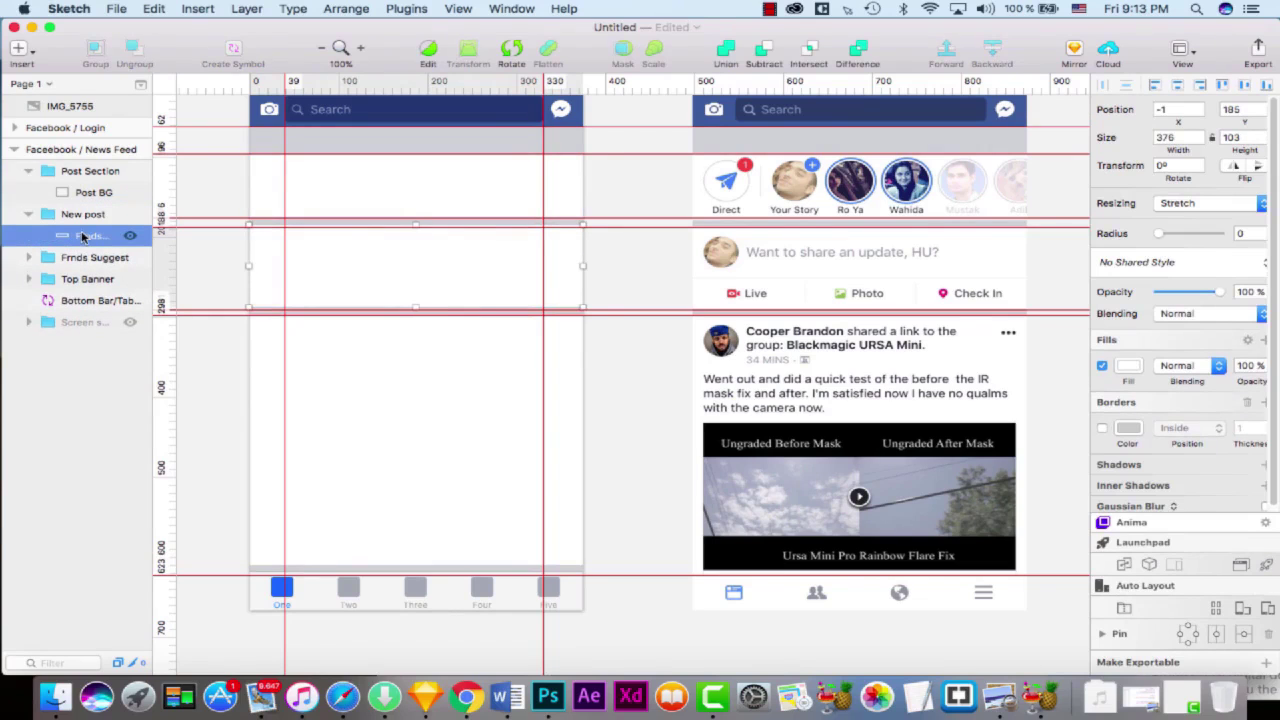
{"action": "double_click", "coordinate": [84, 236]}
{"action": "type", "text": "BG"}
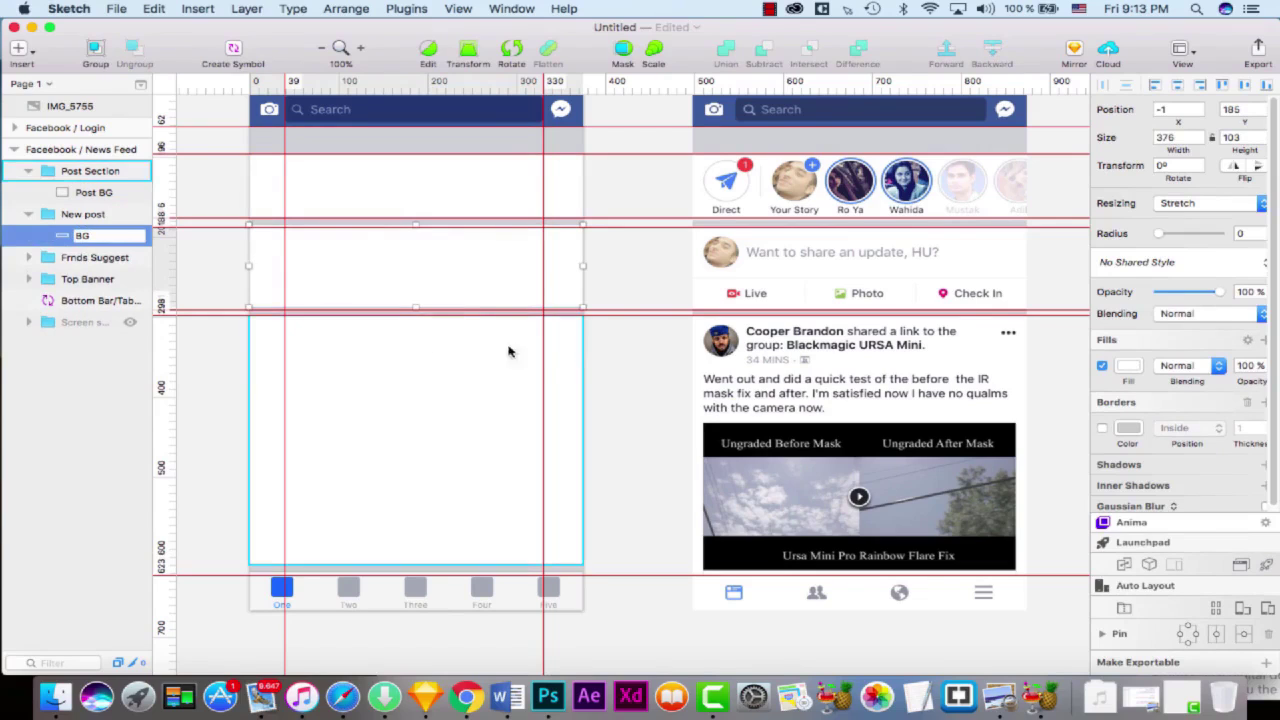
{"action": "left_click", "coordinate": [655, 268]}
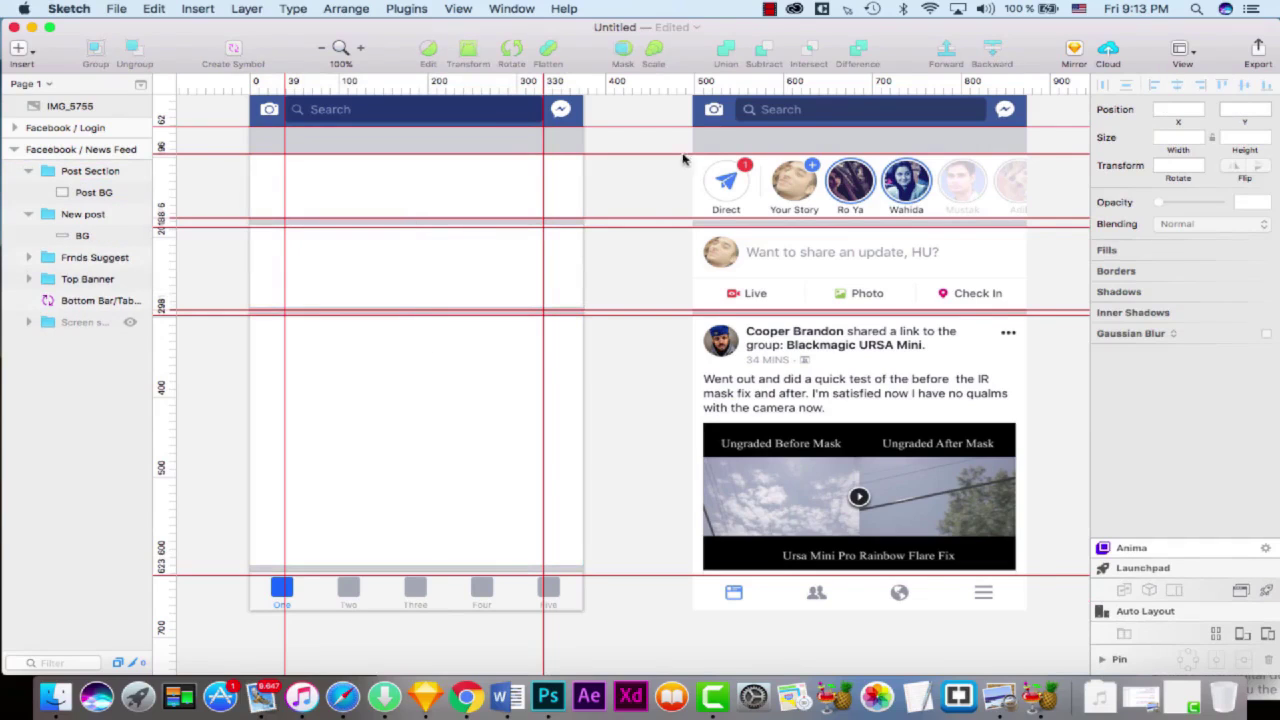
- Collapse the Post Section and New post groups in the layer list
{"action": "left_click", "coordinate": [31, 177]}
{"action": "left_click", "coordinate": [29, 172]}
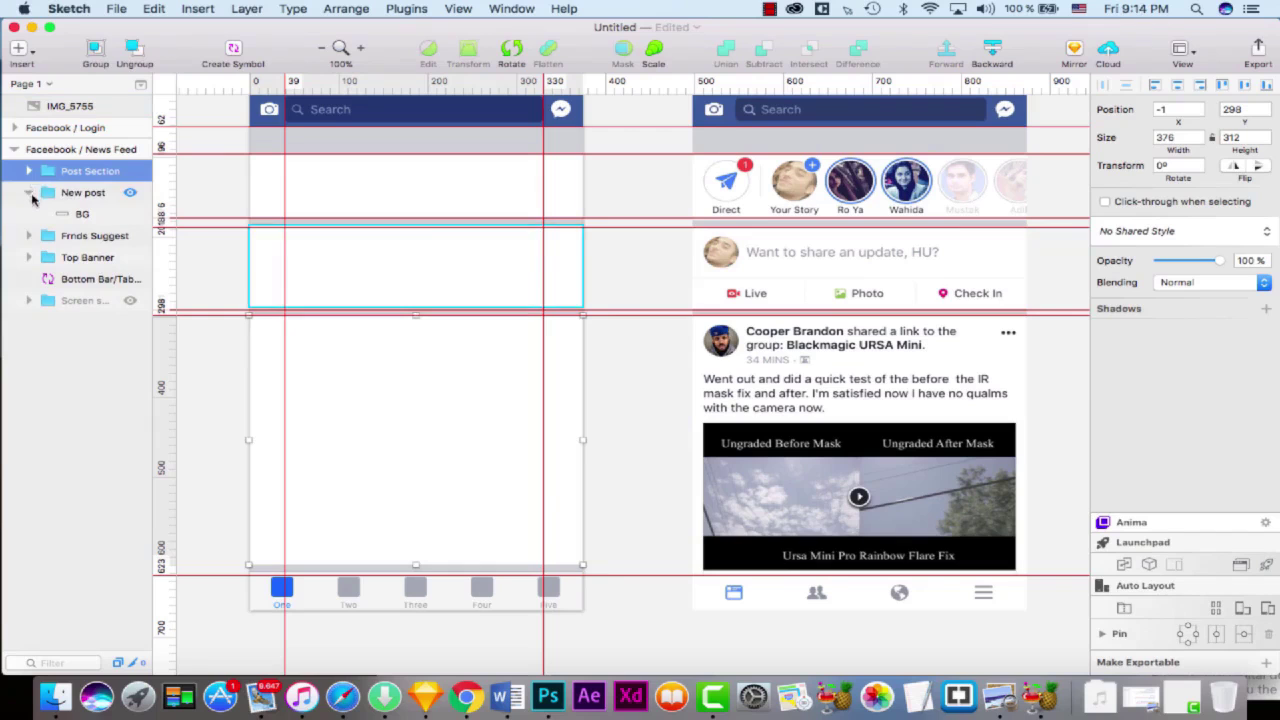
{"action": "left_click", "coordinate": [83, 192]}
{"action": "left_click", "coordinate": [29, 193]}
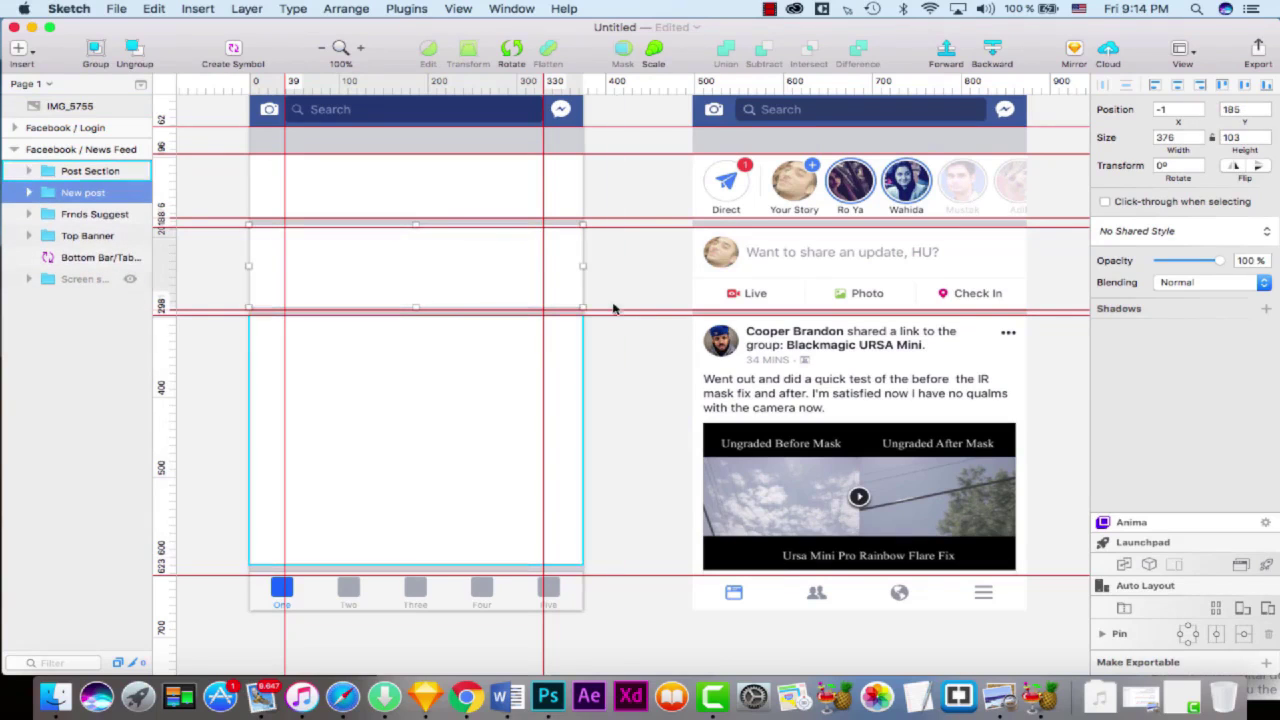
{"action": "left_click", "coordinate": [625, 348]}
- Detach the Bottom Bar/Tab Bar instance from its symbol so it becomes an editable group
{"action": "scroll", "coordinate": [630, 350], "scroll_direction": "down", "scroll_amount": 5}
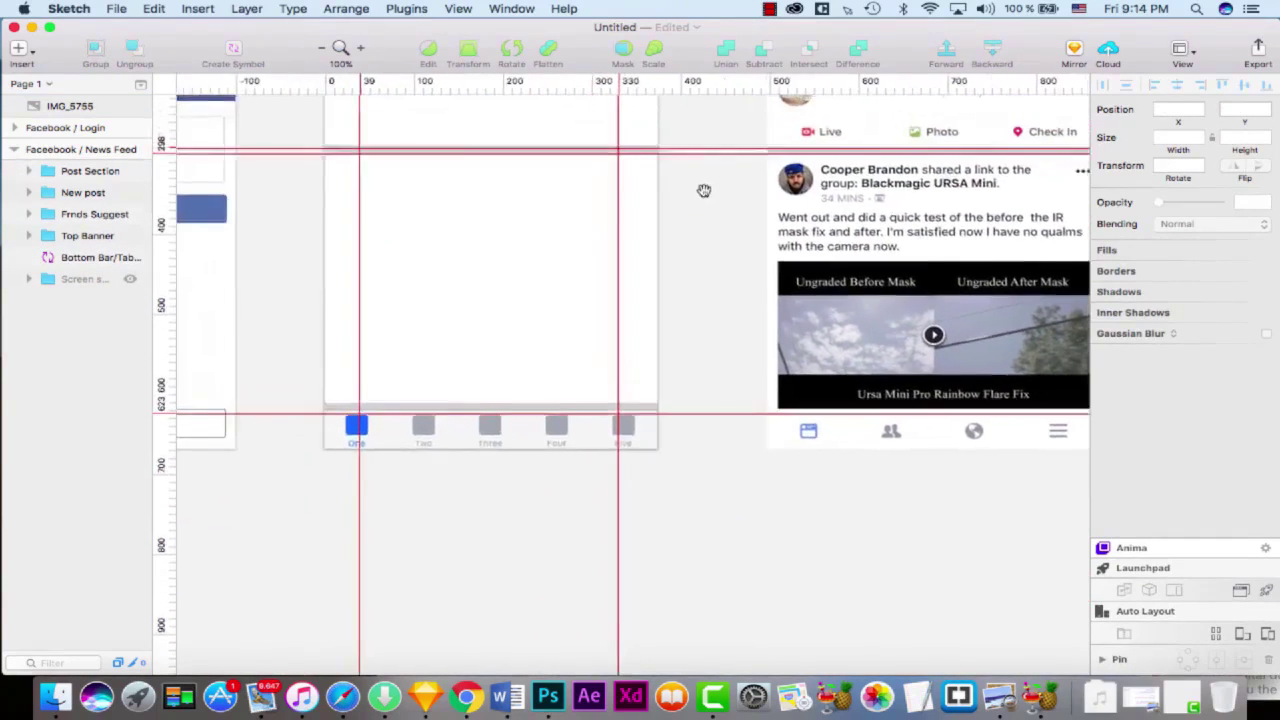
{"action": "left_click", "coordinate": [485, 463]}
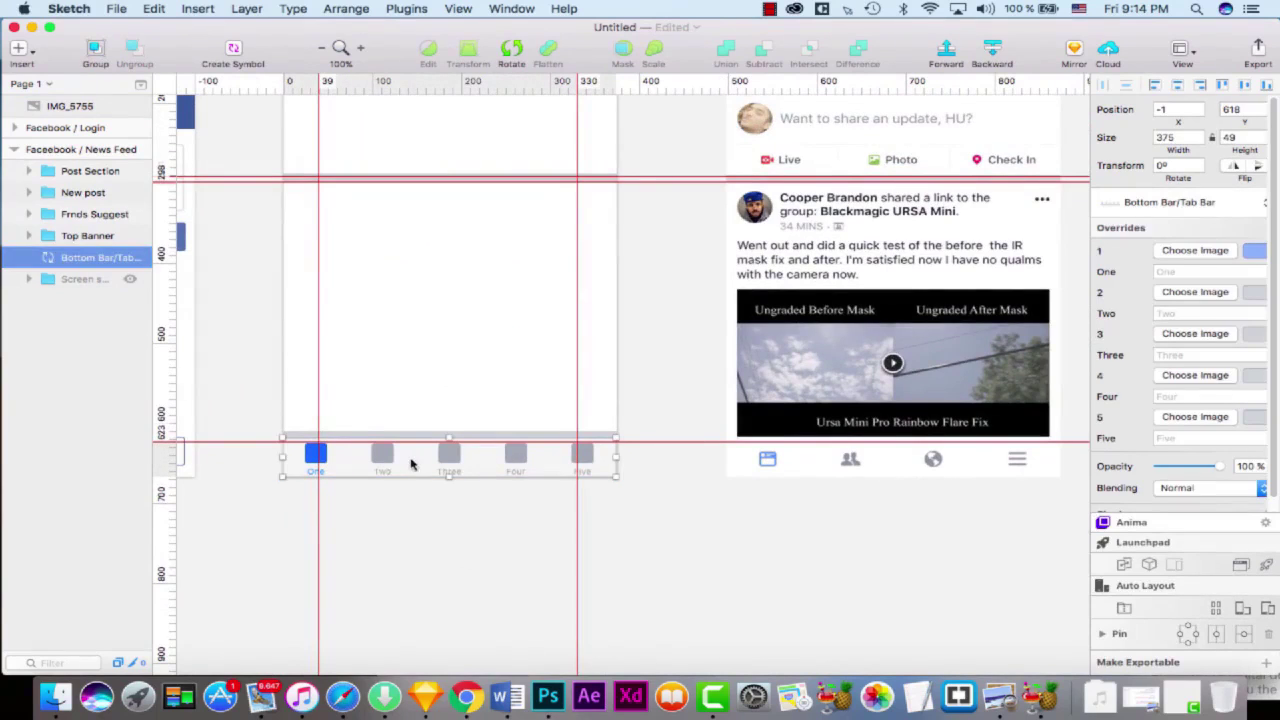
{"action": "right_click", "coordinate": [510, 462]}
{"action": "left_click", "coordinate": [595, 643]}
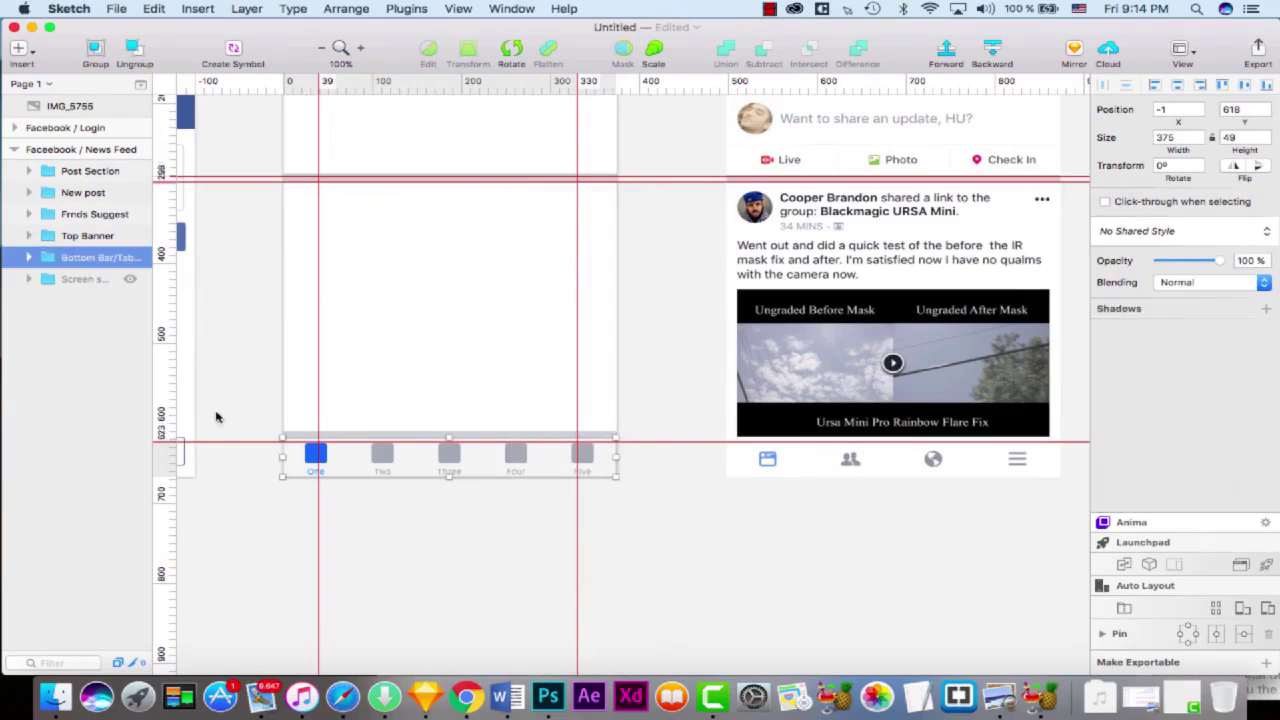
- Delete the text labels One and Two from the first two icon groups of the bottom bar
{"action": "left_click", "coordinate": [29, 258]}
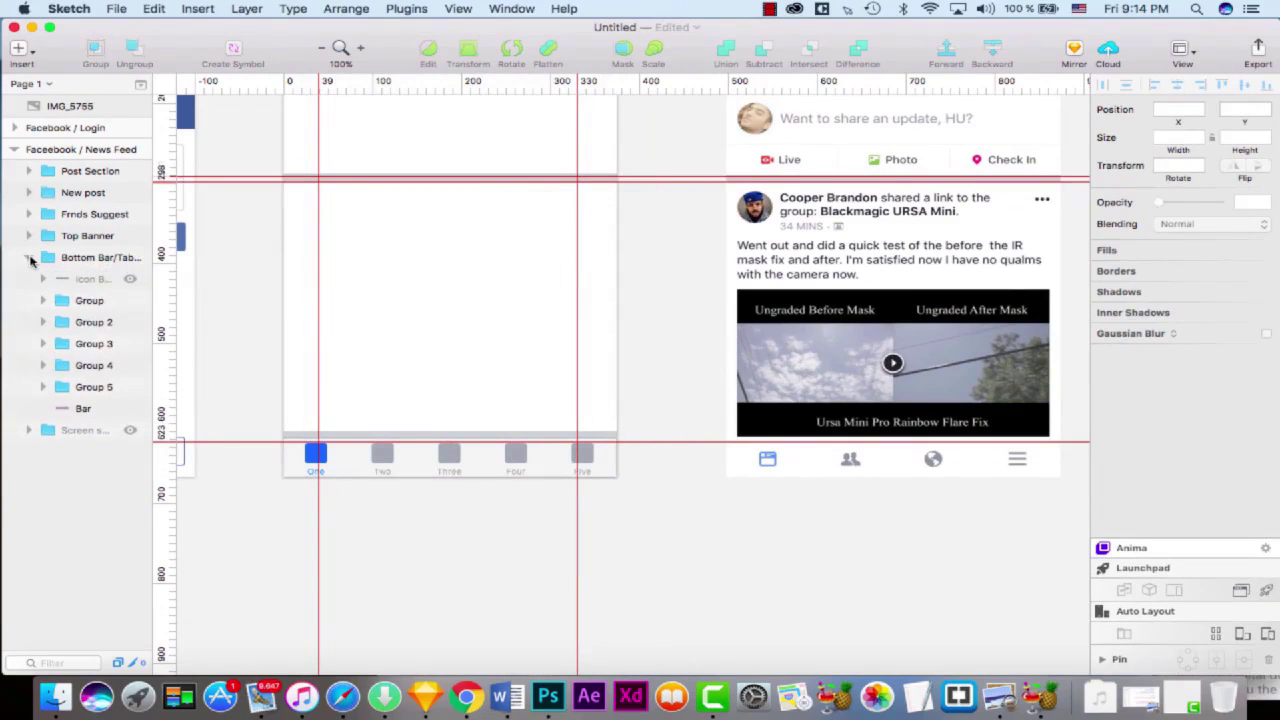
{"action": "left_click", "coordinate": [85, 280]}
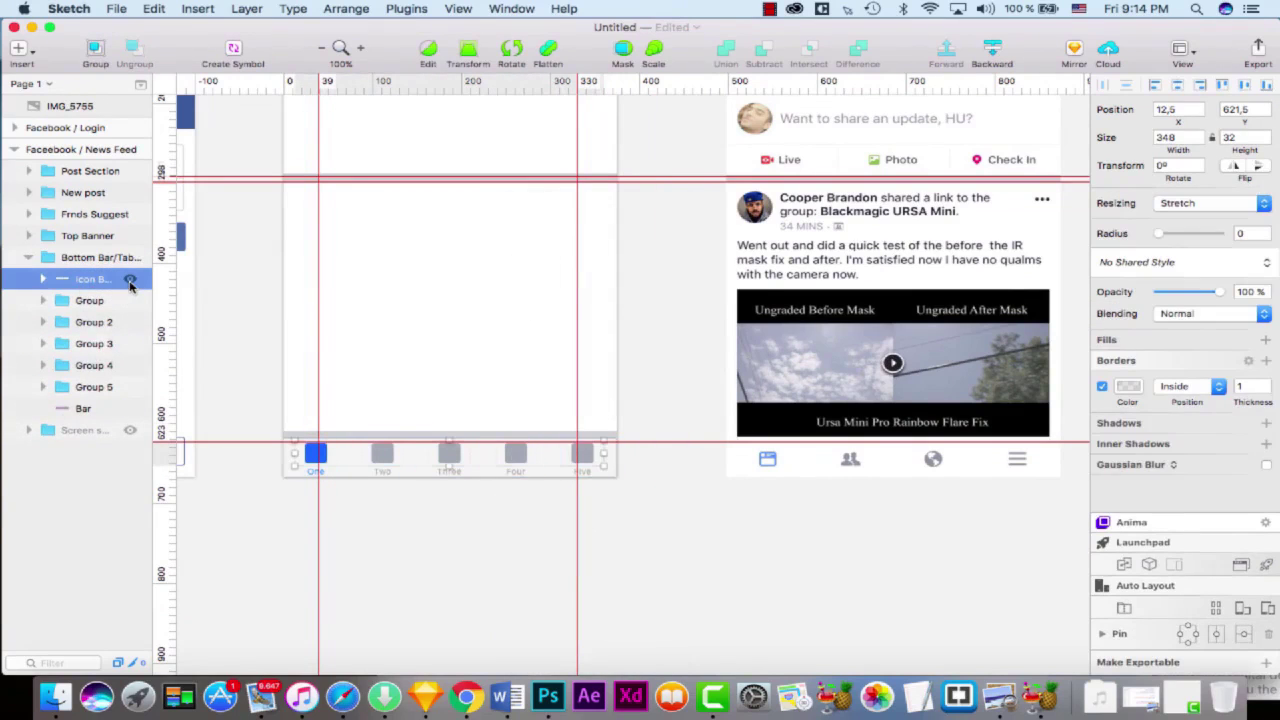
{"action": "left_click", "coordinate": [43, 301]}
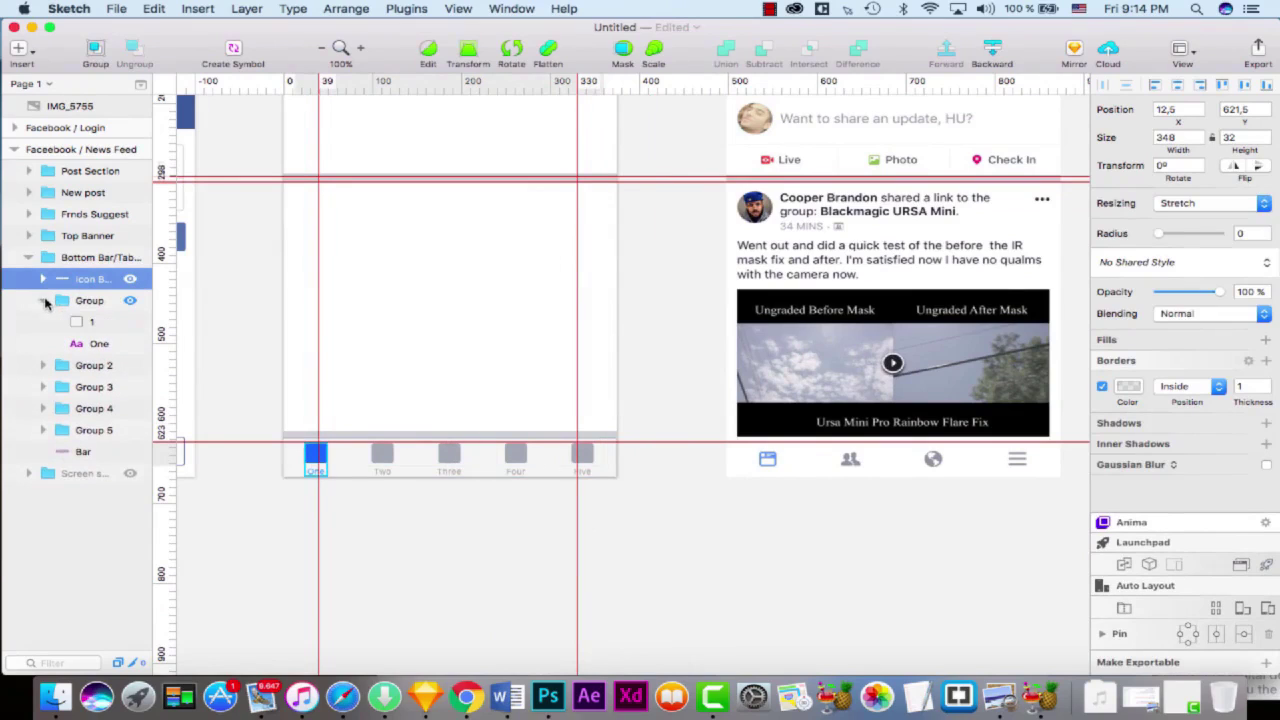
{"action": "left_click", "coordinate": [95, 344]}
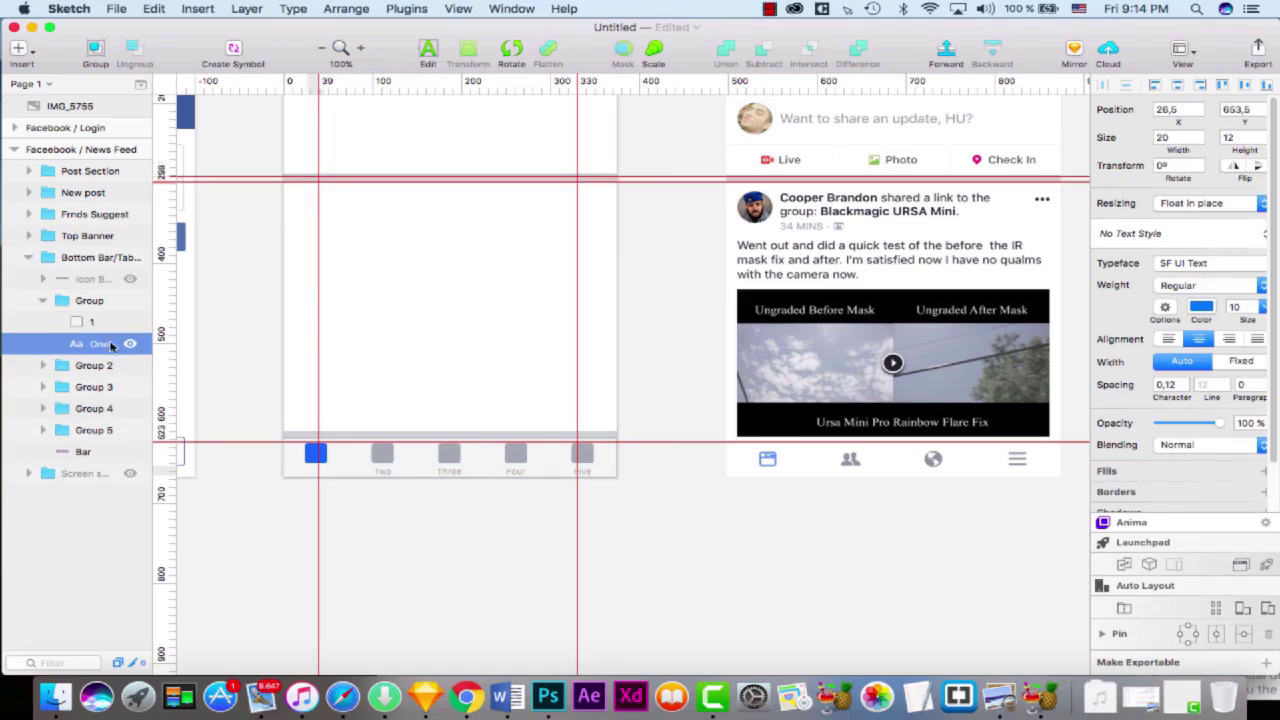
{"action": "key", "text": "BackSpace"}
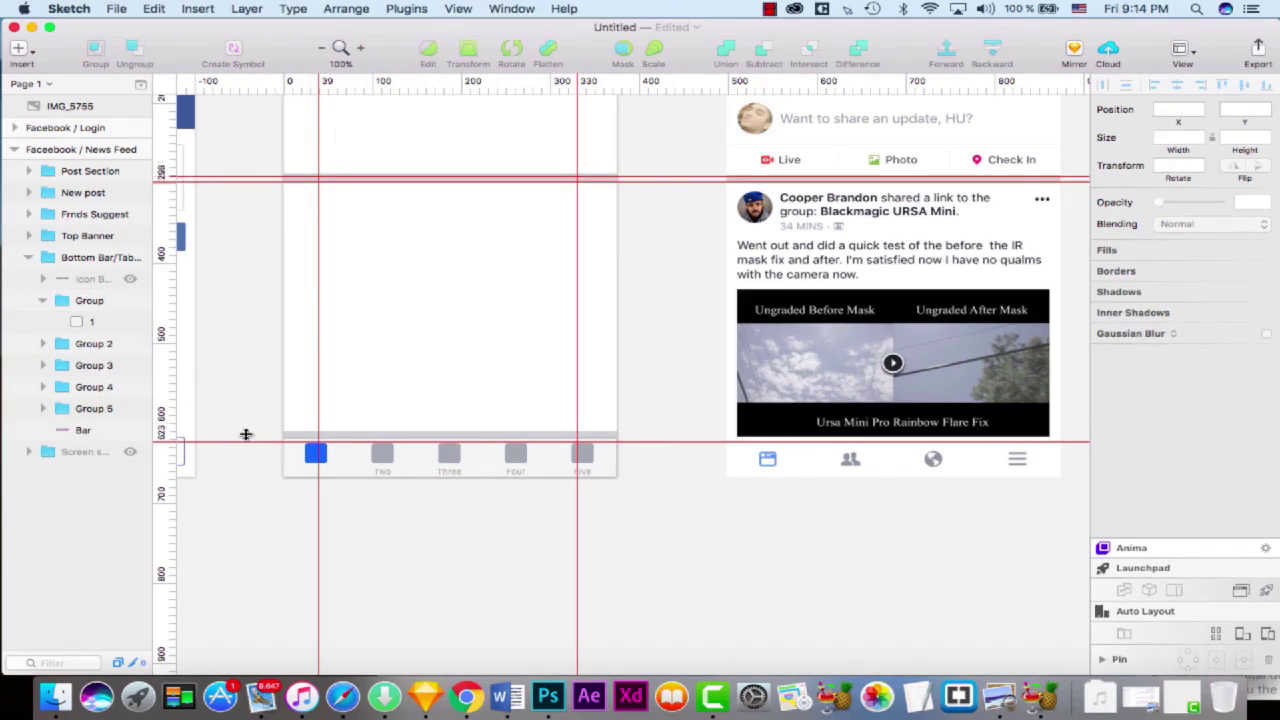
{"action": "left_click", "coordinate": [43, 344]}
{"action": "left_click", "coordinate": [90, 385]}
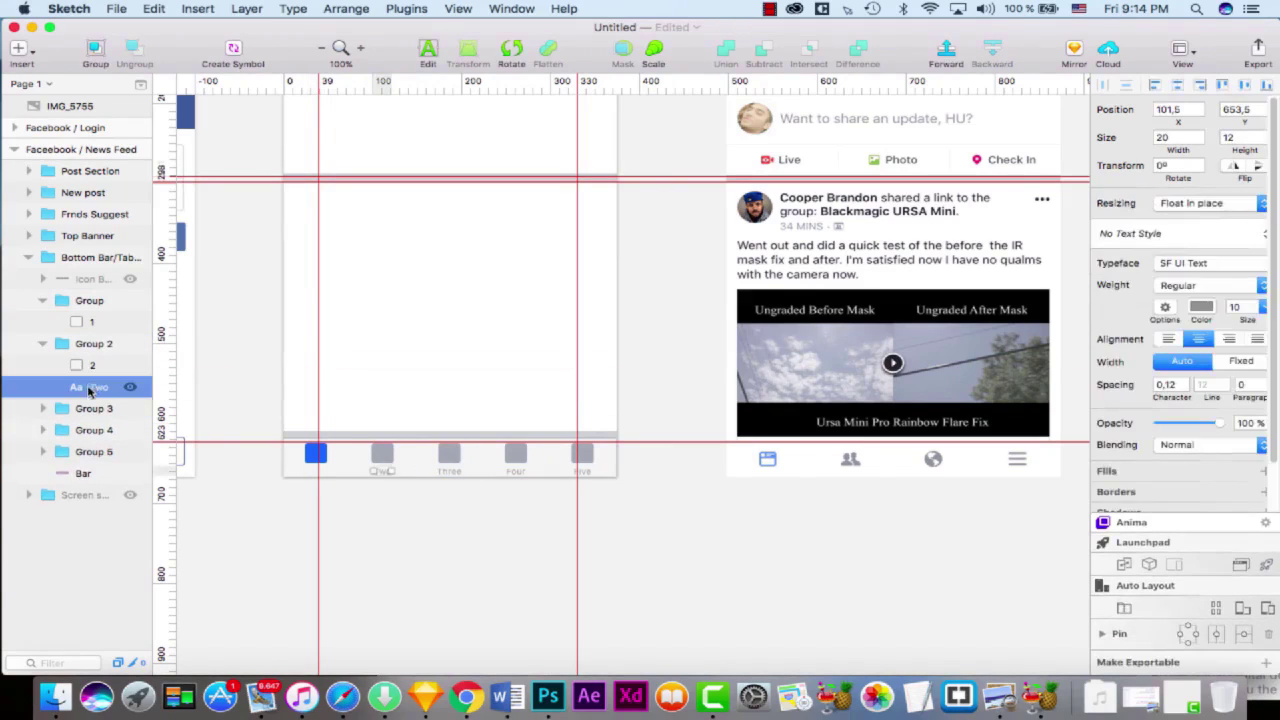
{"action": "key", "text": "BackSpace"}
- Delete the text labels Three, Four and Five from the remaining icon groups of the bottom bar
{"action": "left_click", "coordinate": [78, 389]}
{"action": "left_click_drag", "start_coordinate": [82, 410], "coordinate": [50, 483]}
{"action": "left_click", "coordinate": [47, 475]}
{"action": "left_click", "coordinate": [42, 474]}
{"action": "left_click", "coordinate": [90, 517]}
{"action": "key", "text": "Delete"}
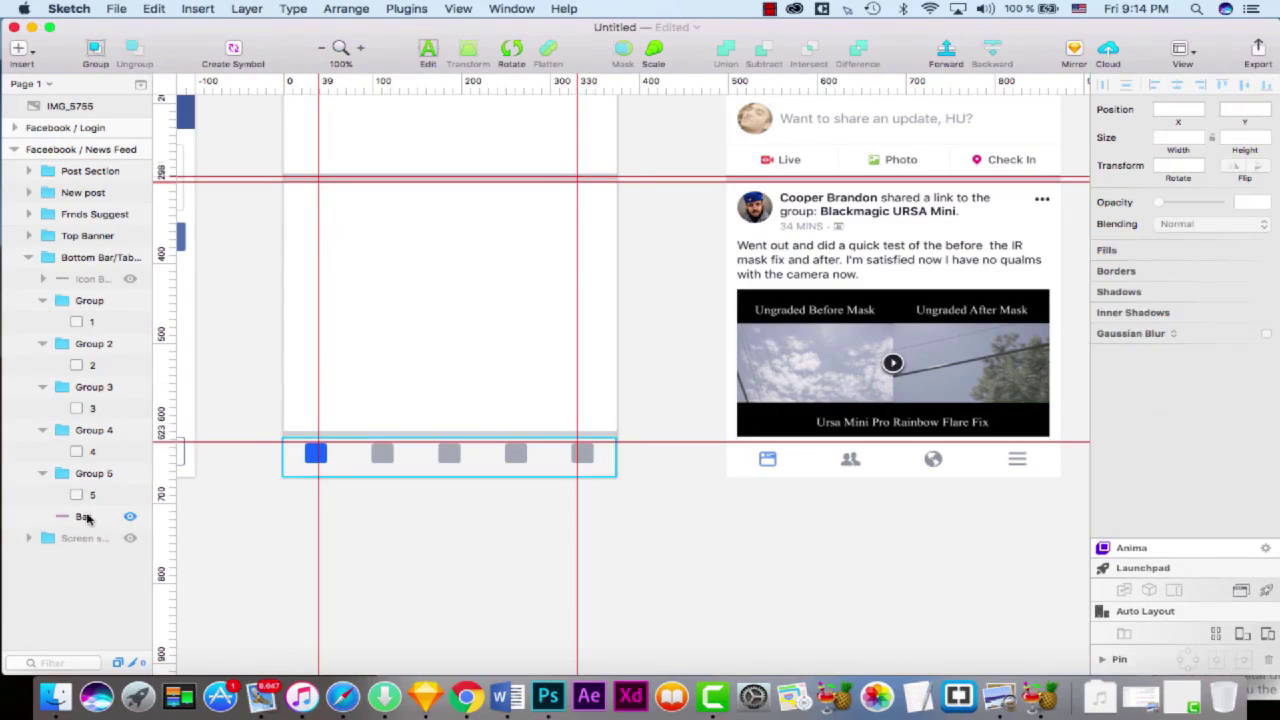
- Collapse all five icon groups inside the Bottom Bar group
{"action": "left_click", "coordinate": [42, 300]}
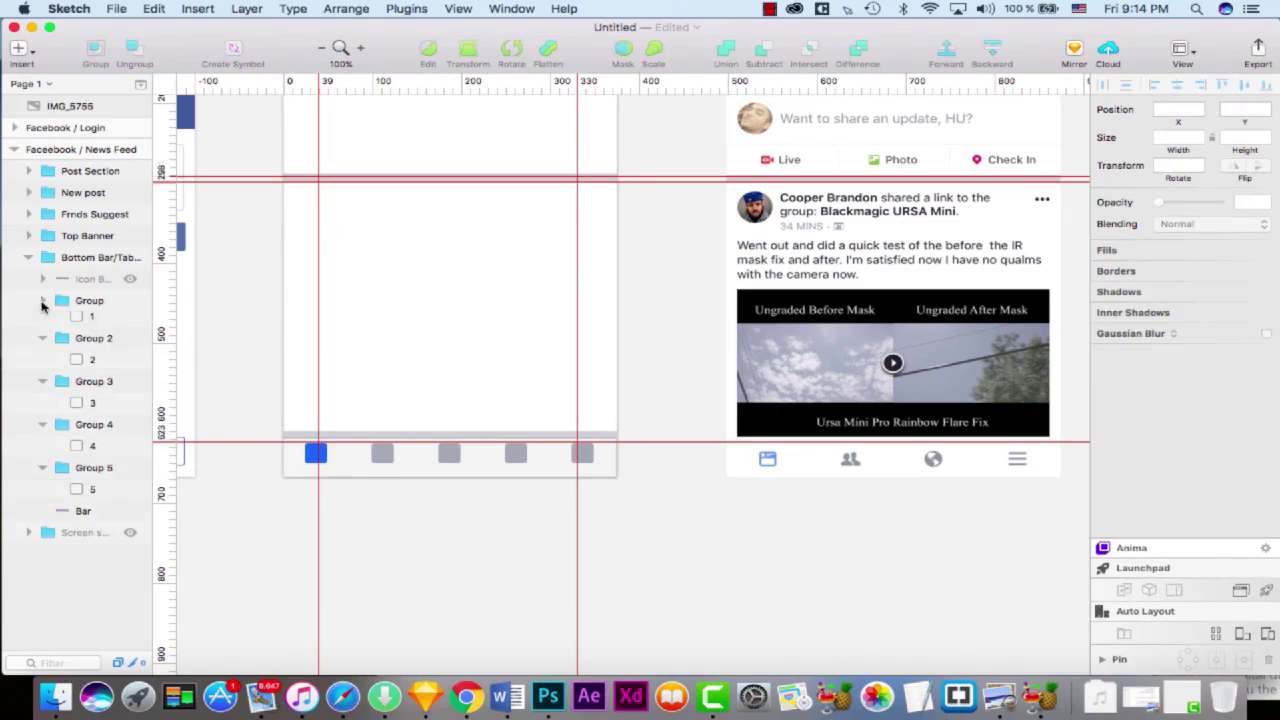
{"action": "left_click", "coordinate": [89, 300]}
{"action": "left_click", "coordinate": [100, 452], "text": "shift"}
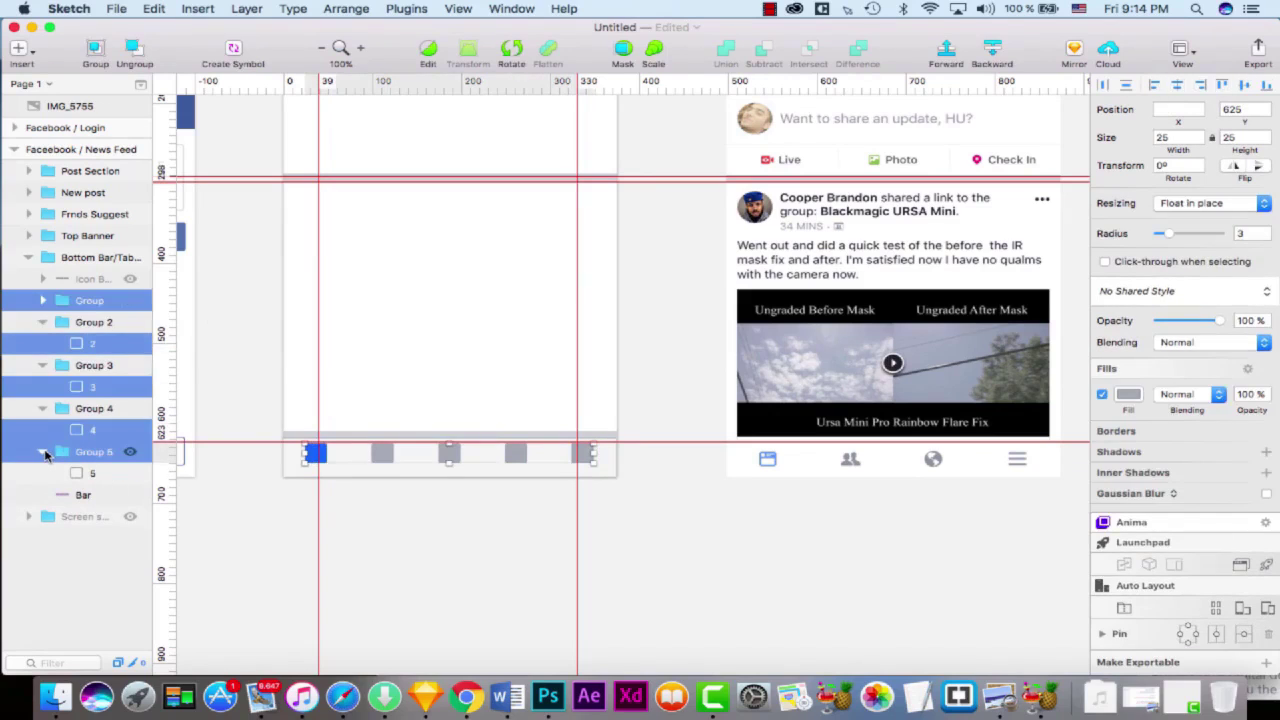
{"action": "left_click", "coordinate": [95, 452]}
{"action": "left_click", "coordinate": [42, 452]}
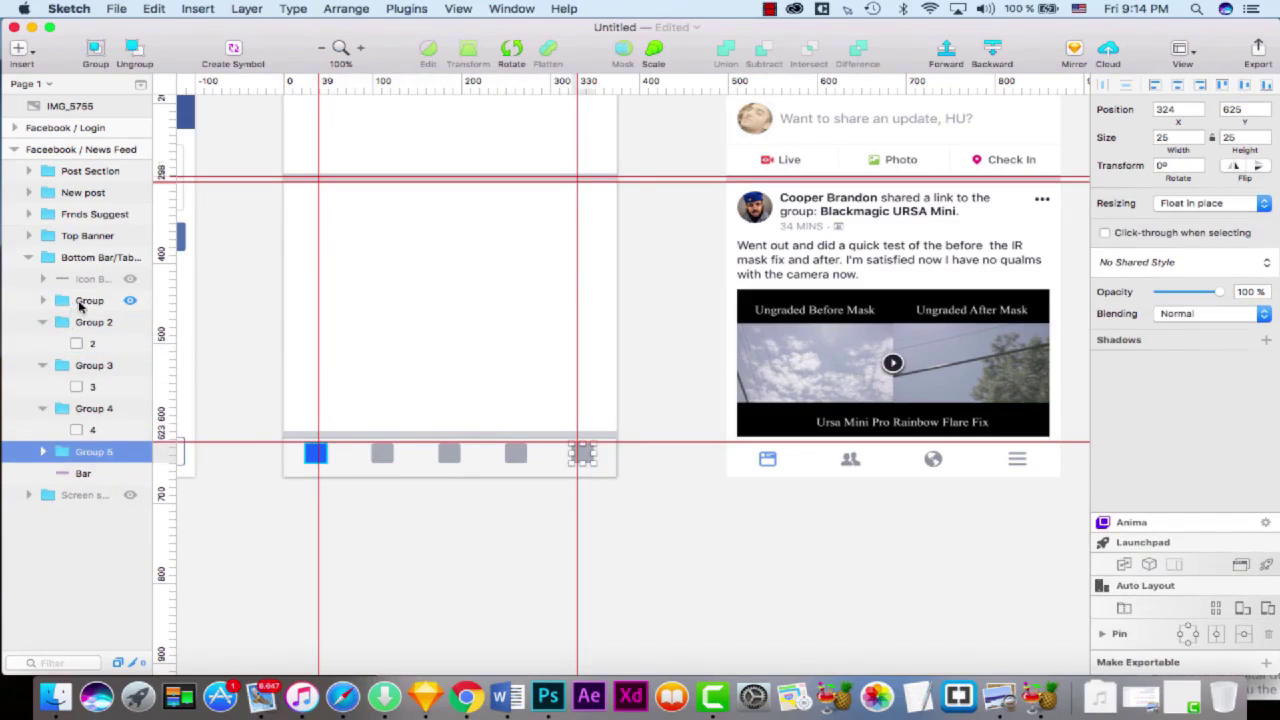
{"action": "left_click", "coordinate": [80, 300], "text": "shift"}
{"action": "left_click", "coordinate": [43, 322]}
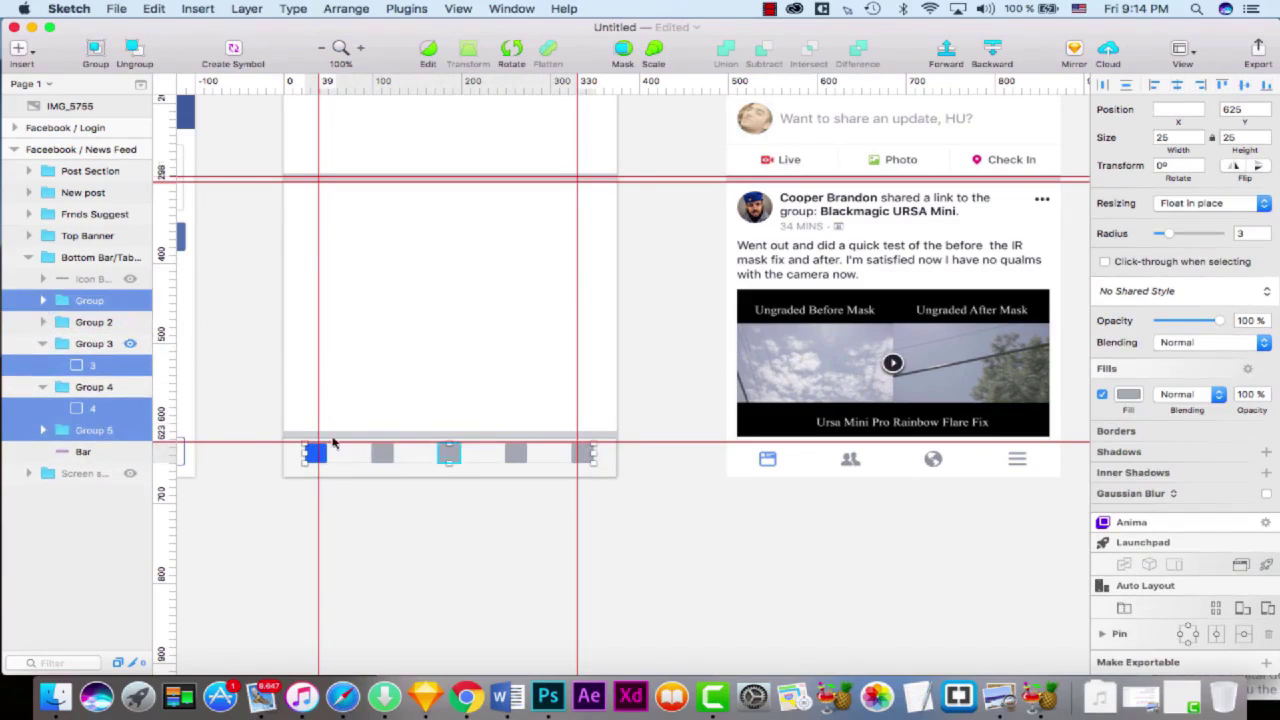
{"action": "left_click", "coordinate": [60, 343]}
{"action": "left_click", "coordinate": [42, 343]}
{"action": "left_click", "coordinate": [44, 367]}
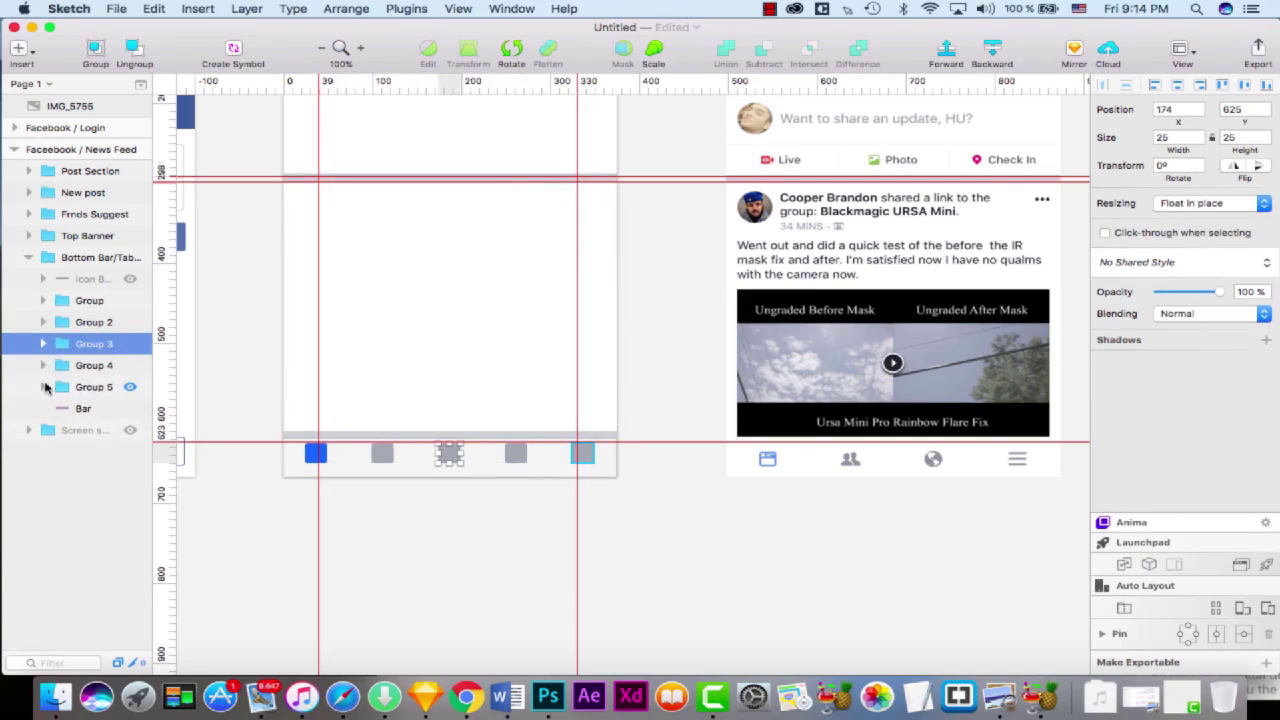
- Nudge the five icon groups down together so they sit vertically centred in the bottom bar
{"action": "left_click", "coordinate": [60, 387]}
{"action": "left_click", "coordinate": [60, 300], "text": "shift"}
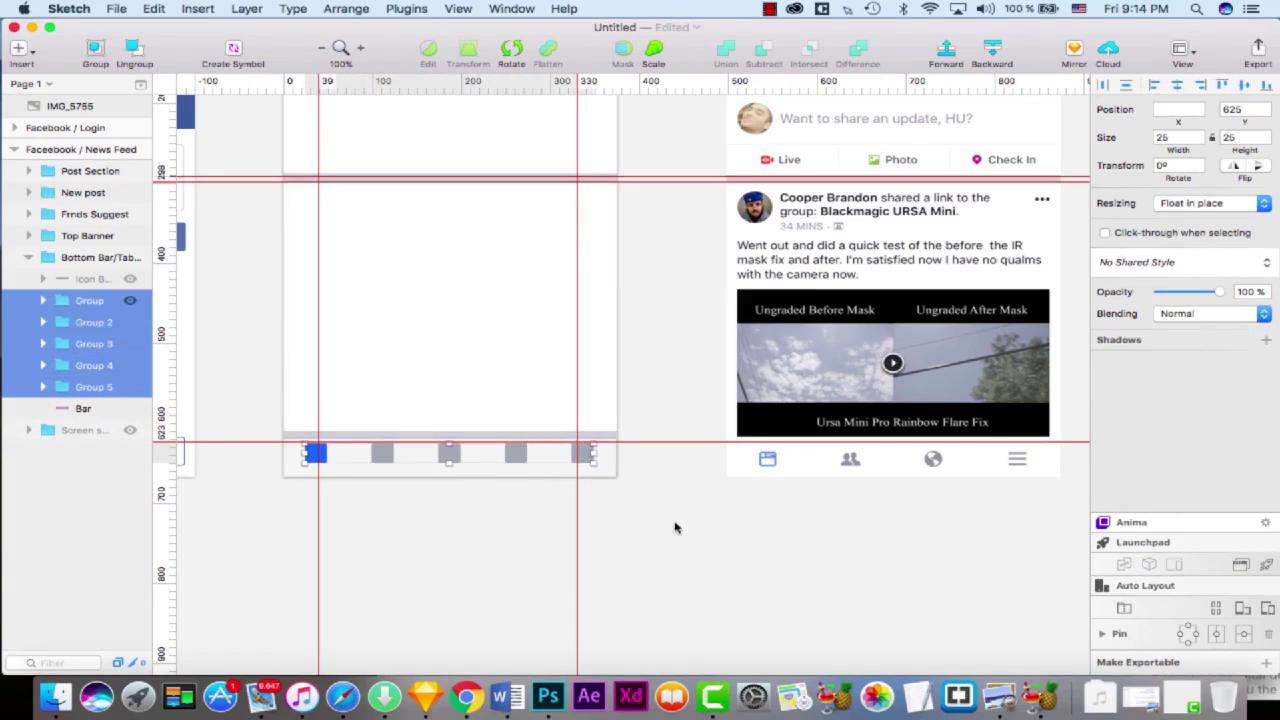
{"action": "double_click", "coordinate": [583, 457]}
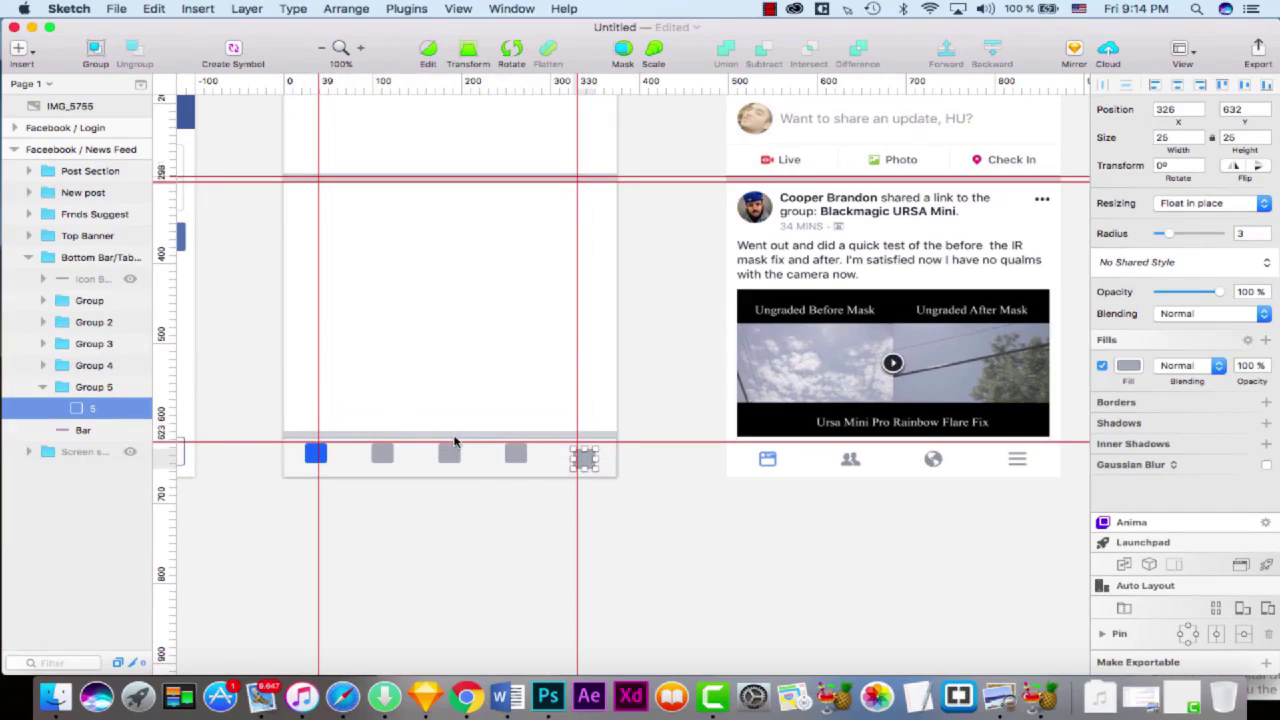
{"action": "key", "text": "super+z"}
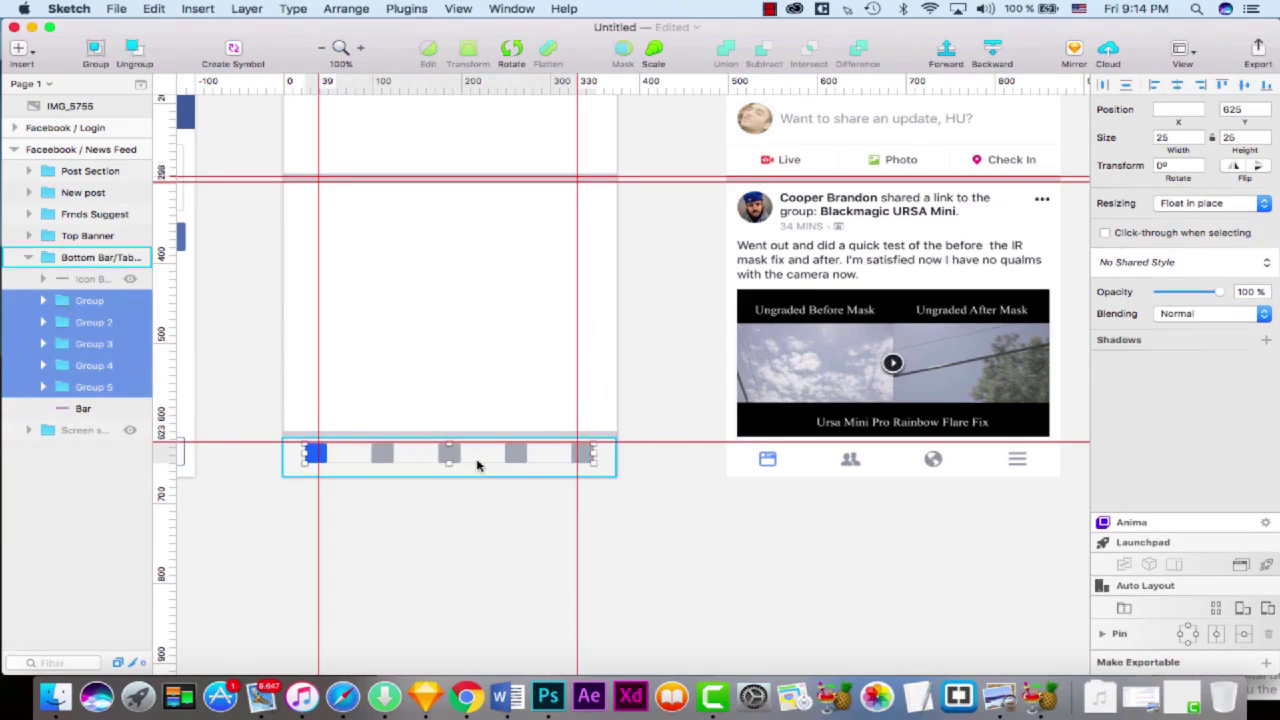
{"action": "key", "text": "shift+Down"}
{"action": "key", "text": "Up"}
{"action": "key", "text": "Up"}
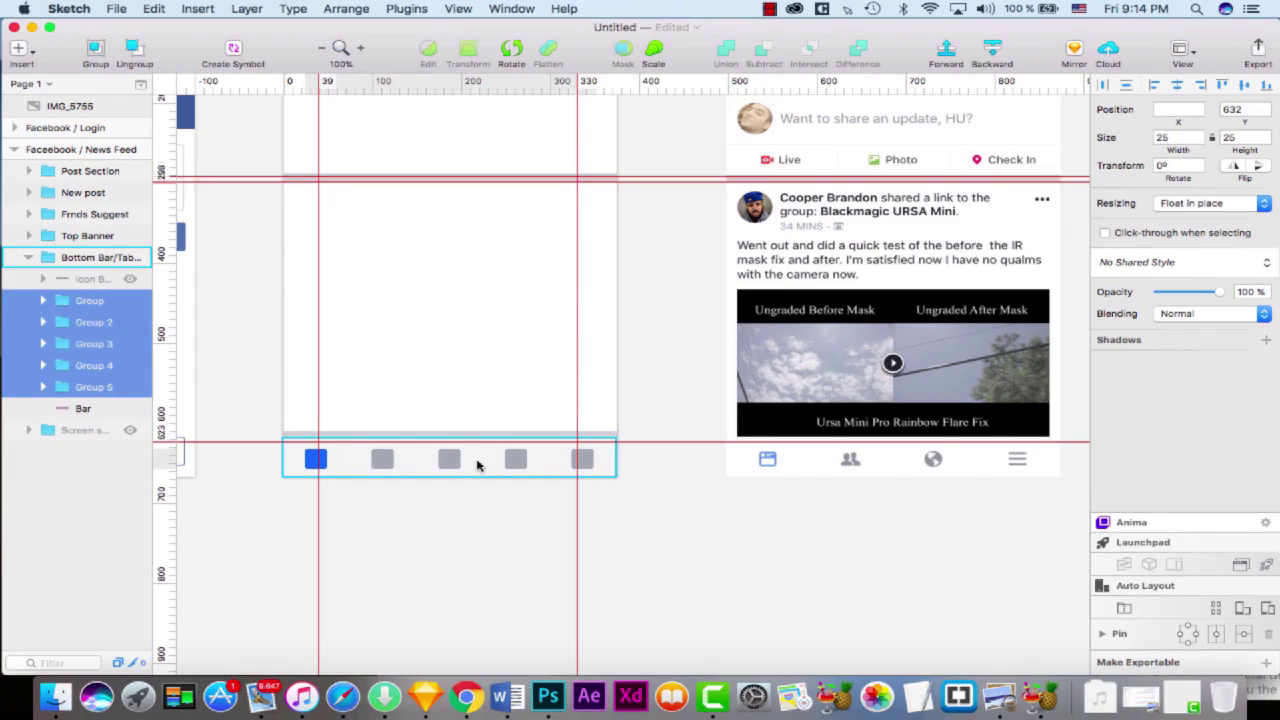
{"action": "key", "text": "Up"}
{"action": "left_click", "coordinate": [552, 490]}
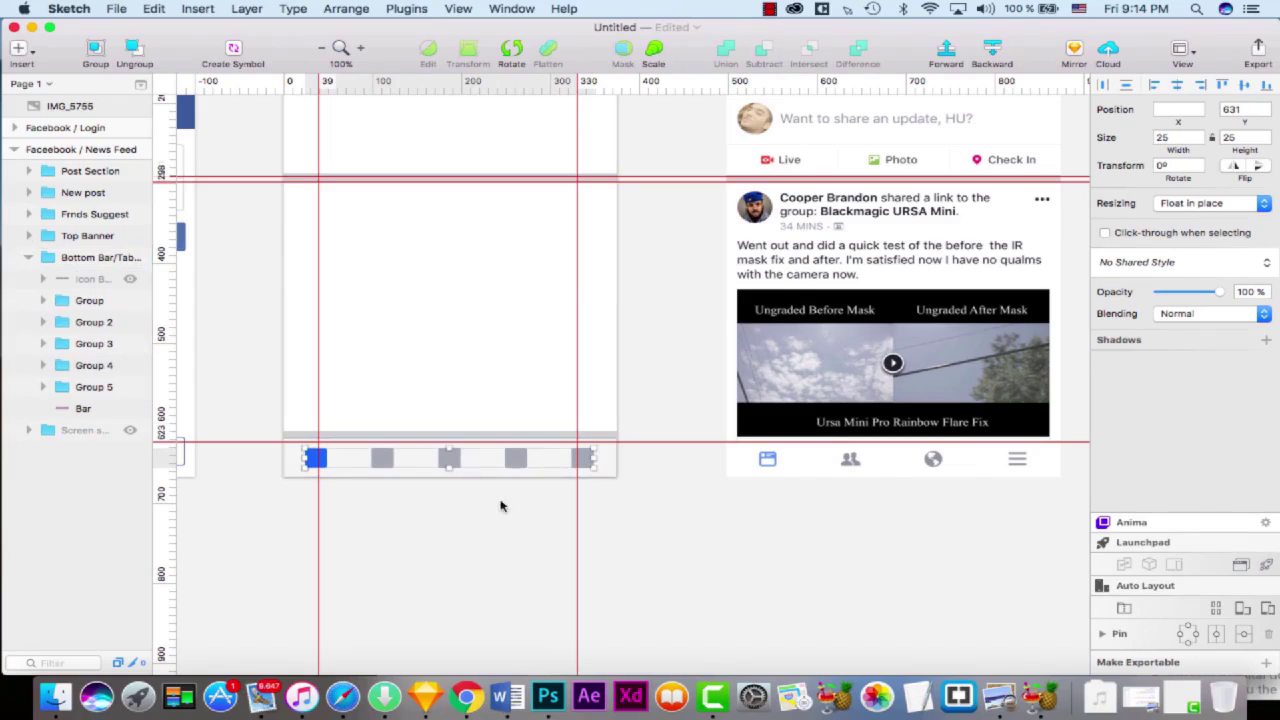
- Turn off the inner shadow of the Bar layer in the bottom bar and reduce its background blur to 0 px
{"action": "left_click", "coordinate": [604, 472]}
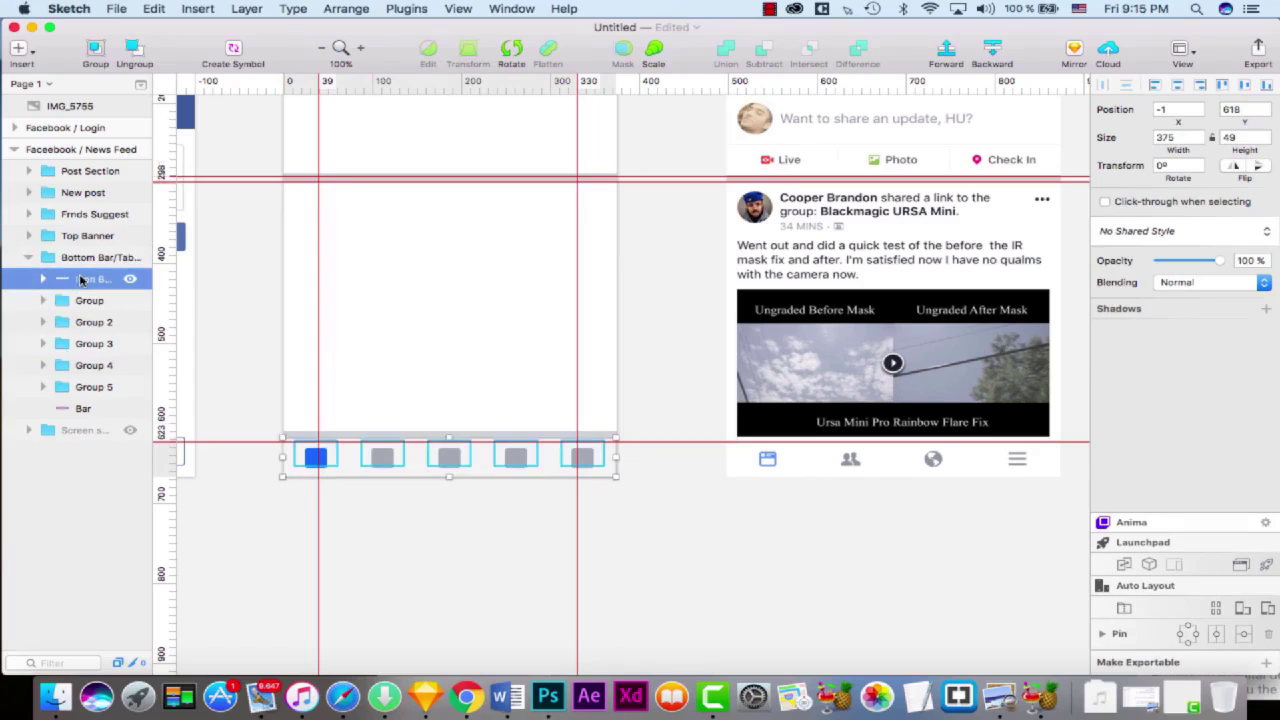
{"action": "left_click", "coordinate": [82, 280]}
{"action": "left_click", "coordinate": [105, 258]}
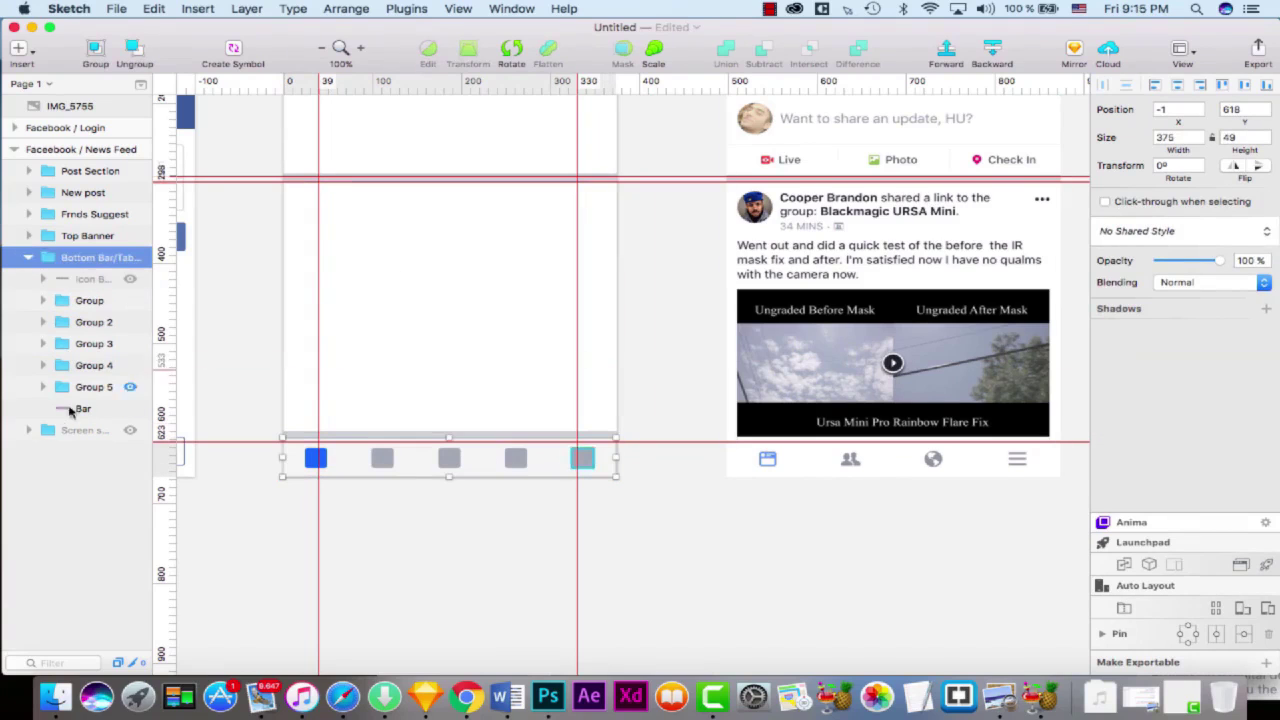
{"action": "left_click", "coordinate": [88, 408]}
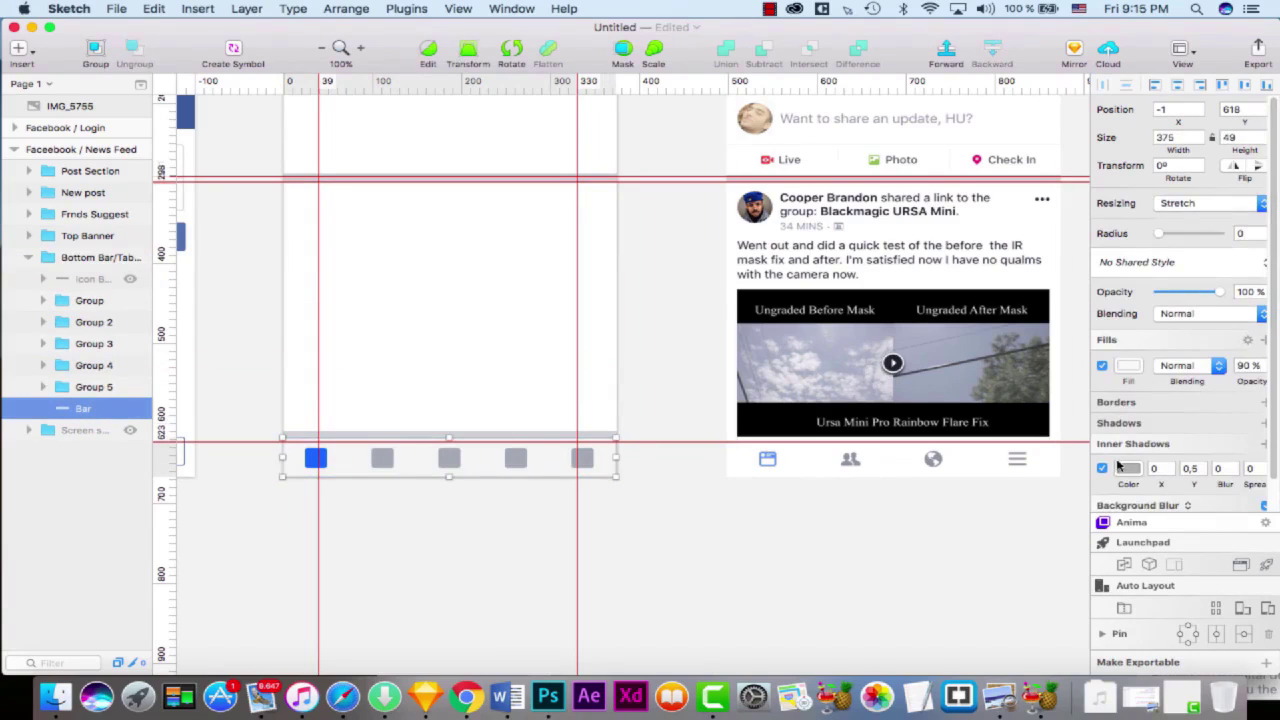
{"action": "left_click", "coordinate": [1133, 366]}
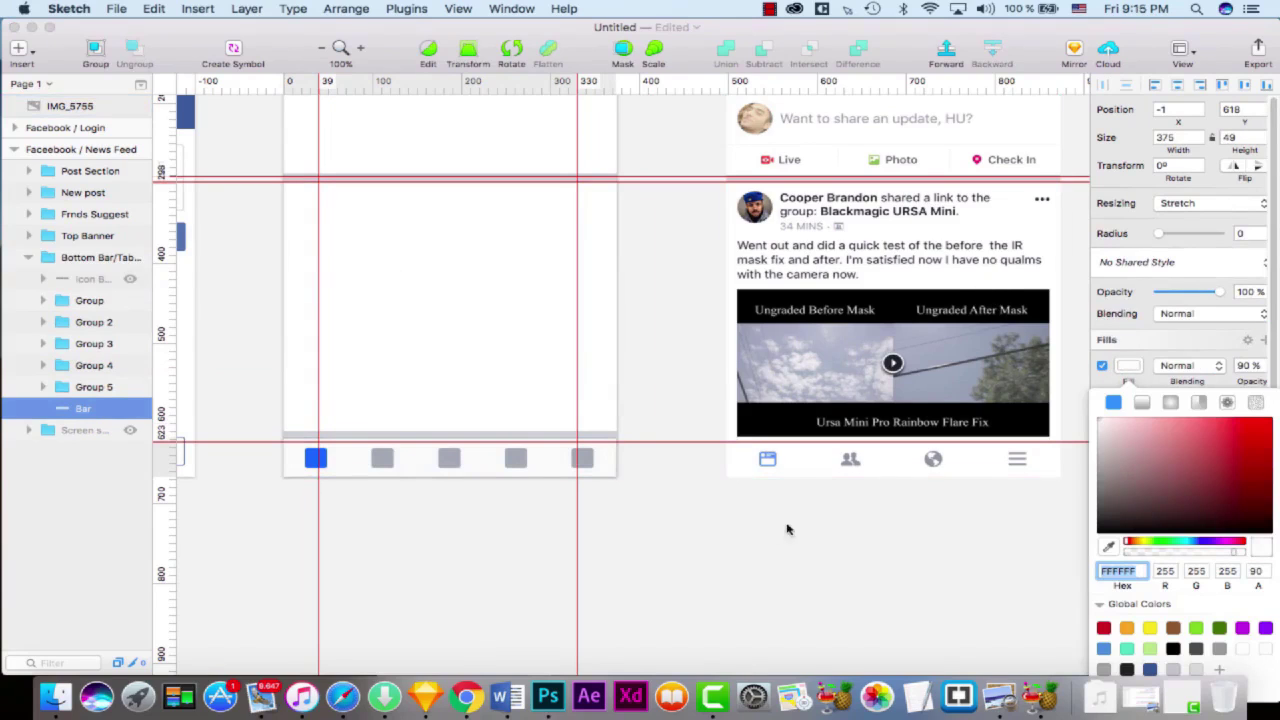
{"action": "left_click", "coordinate": [1101, 383]}
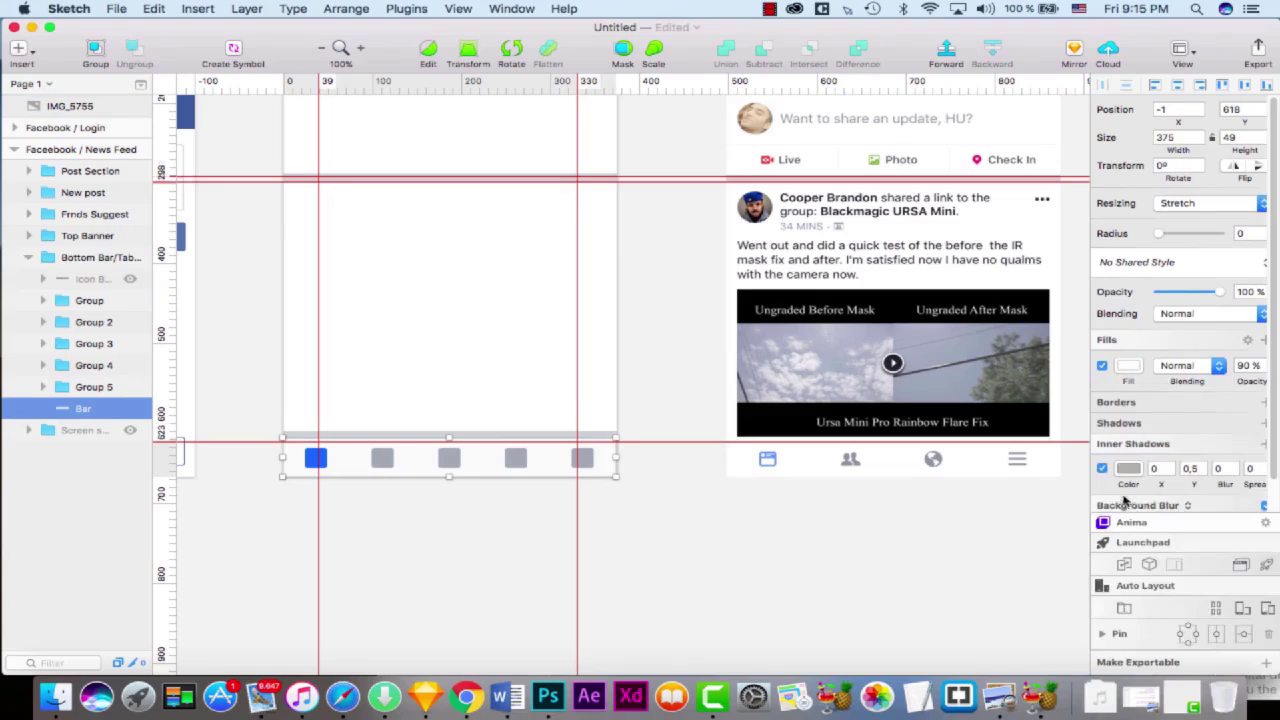
{"action": "left_click", "coordinate": [1102, 469]}
{"action": "scroll", "coordinate": [1124, 487], "scroll_direction": "down", "scroll_amount": 2}
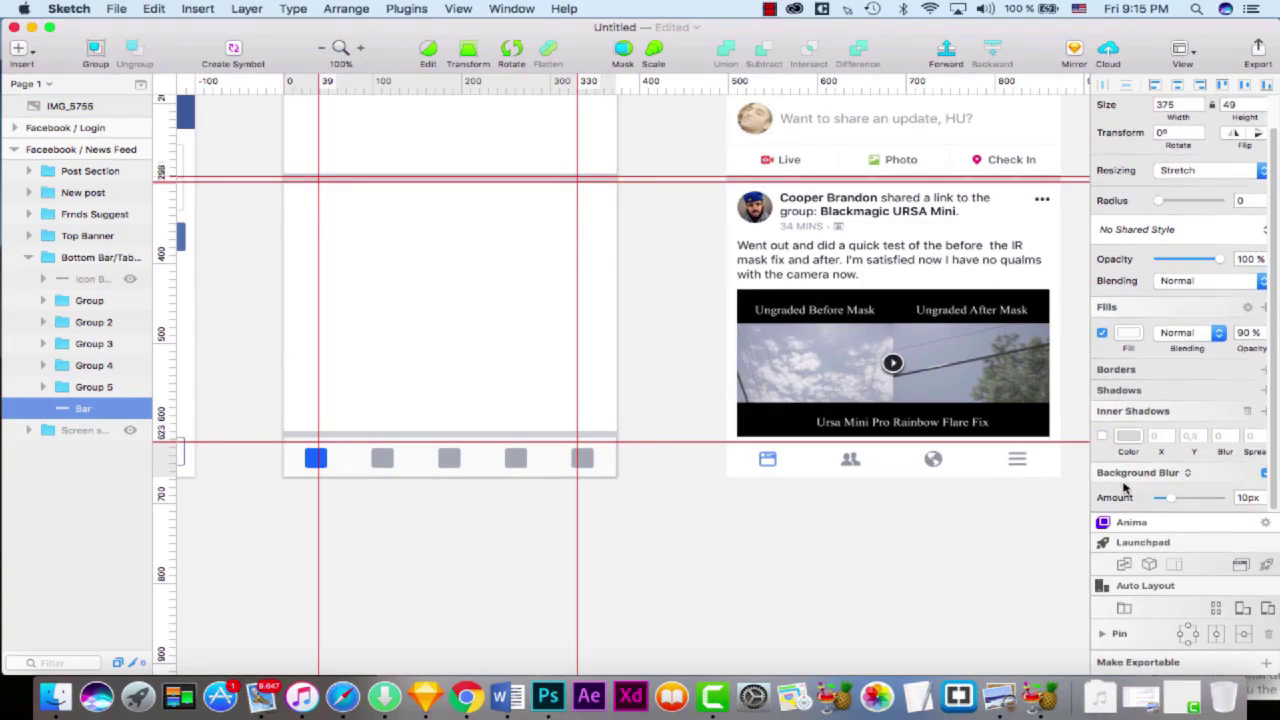
{"action": "left_click_drag", "start_coordinate": [1166, 499], "coordinate": [1073, 500]}
- Set the fill opacity of the bottom bar's Bar layer to 100 %
{"action": "left_click", "coordinate": [1128, 333]}
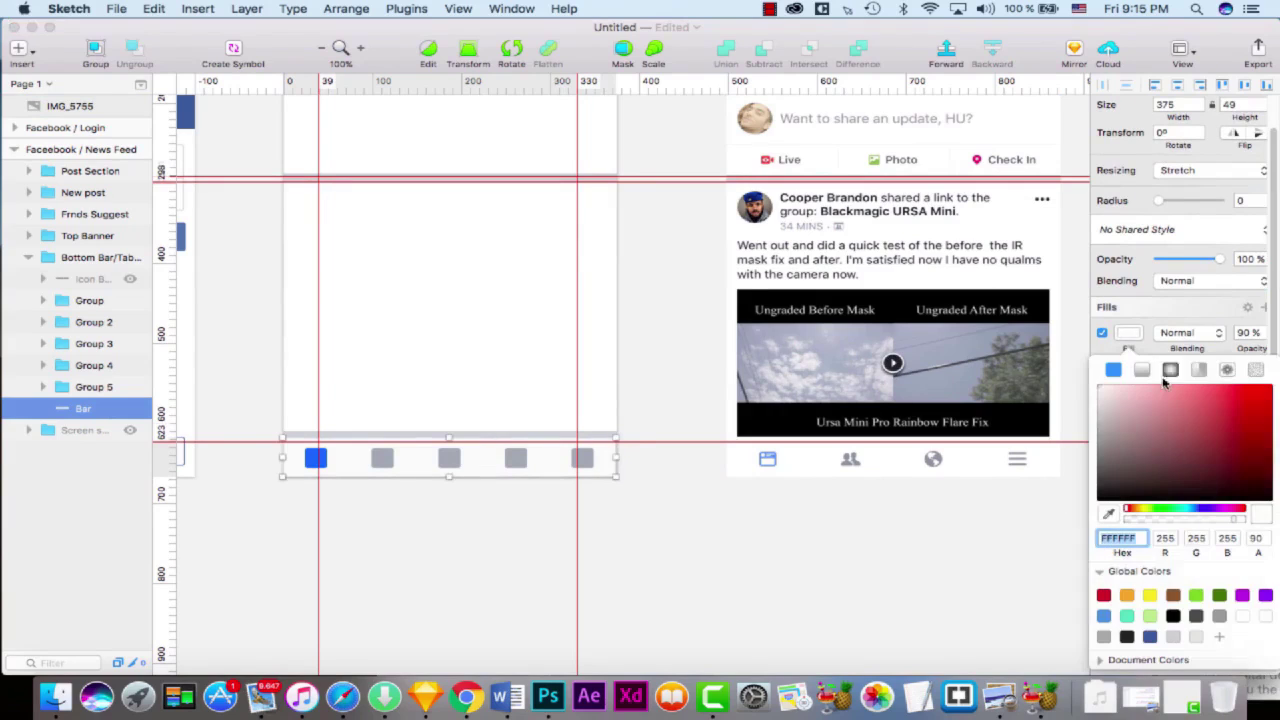
{"action": "left_click", "coordinate": [1250, 332]}
{"action": "type", "text": "1"}
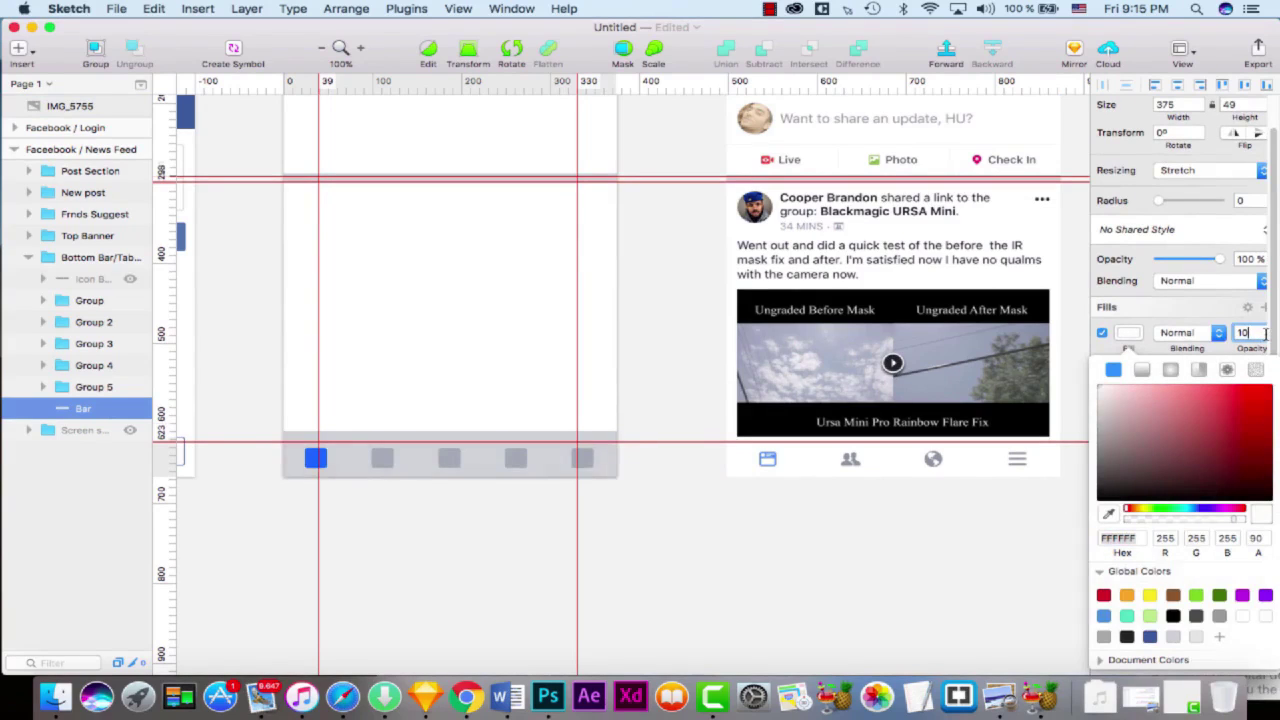
{"action": "type", "text": "00"}
{"action": "key", "text": "Return"}
{"action": "left_click", "coordinate": [774, 155]}
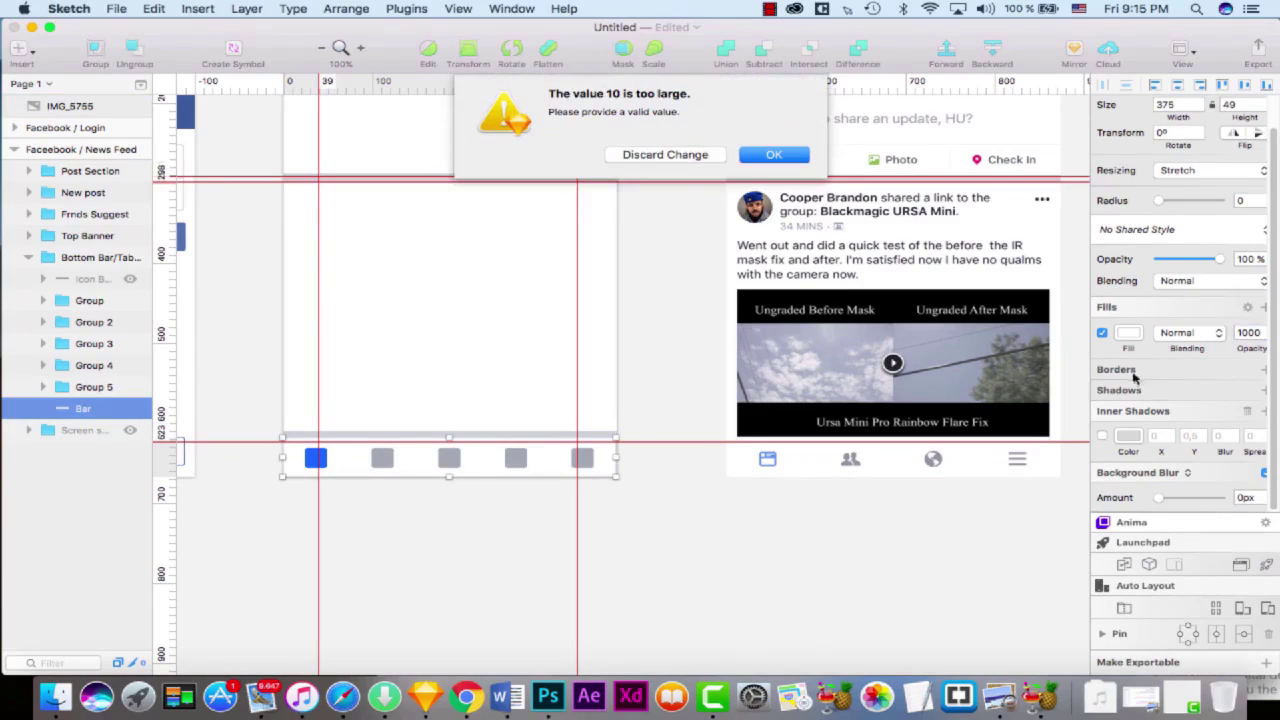
{"action": "left_click", "coordinate": [712, 158]}
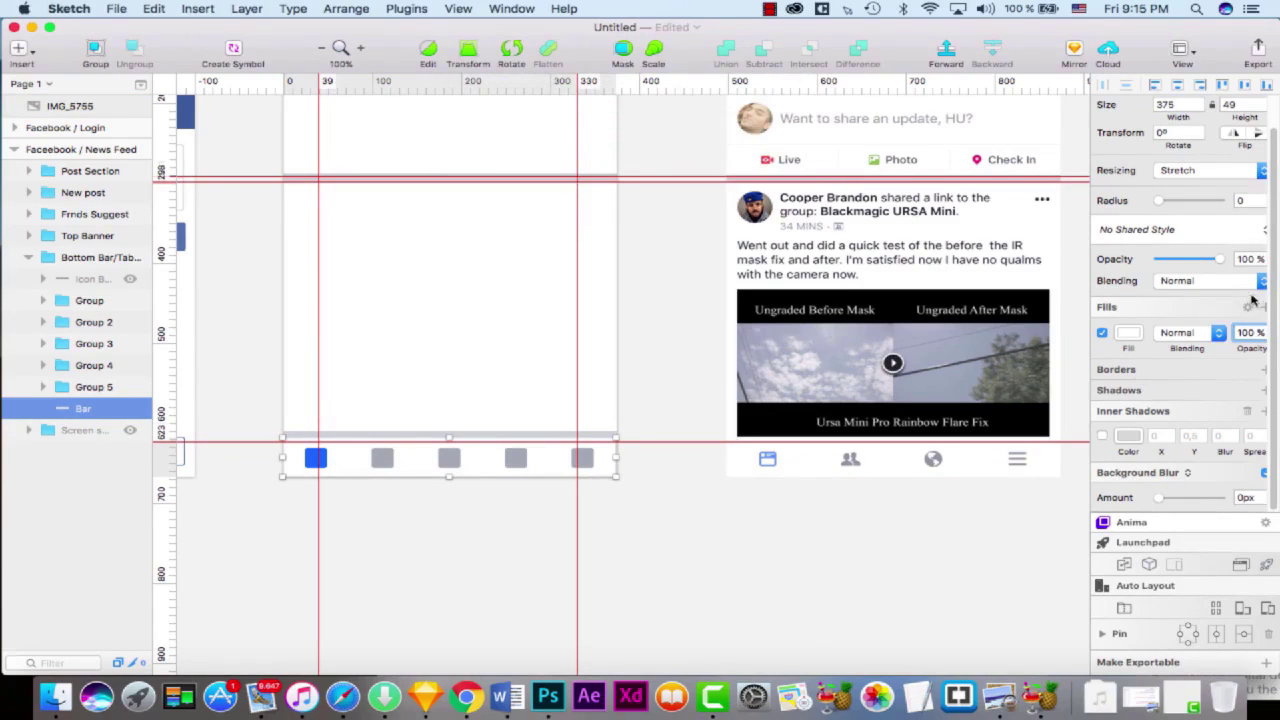
{"action": "left_click", "coordinate": [727, 513]}
{"action": "left_click", "coordinate": [612, 463]}
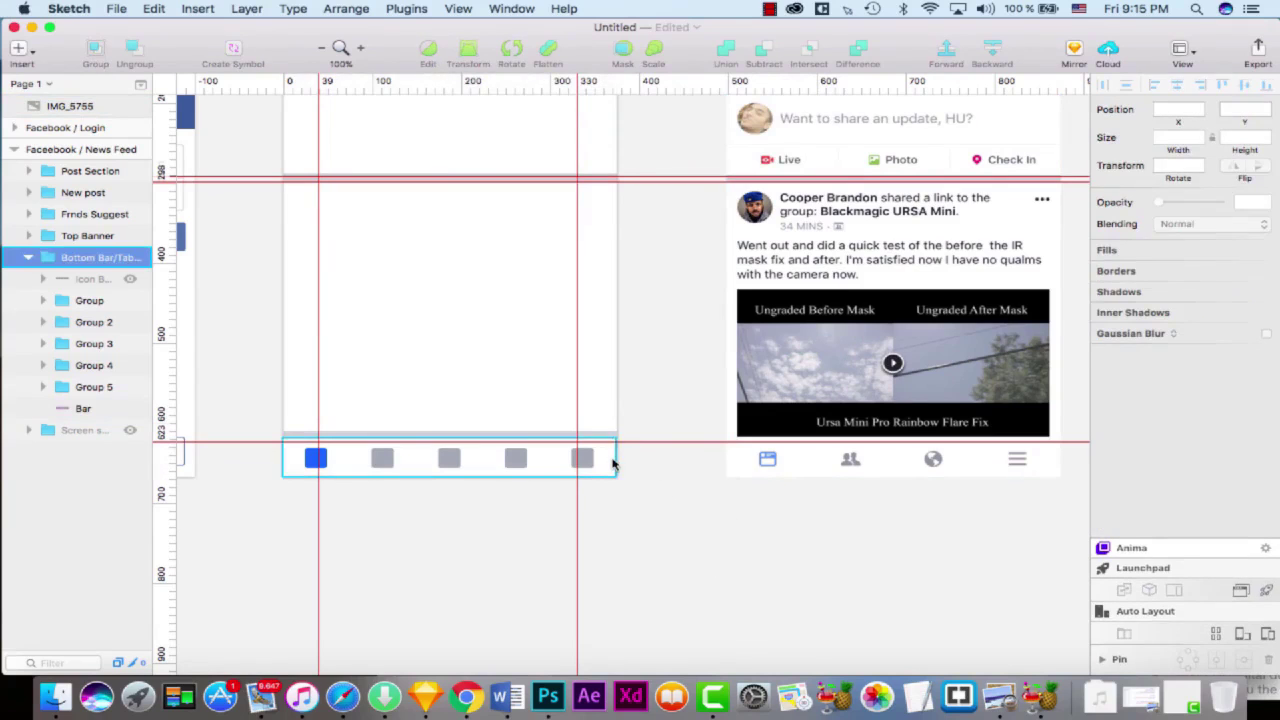
{"action": "left_click", "coordinate": [84, 410]}
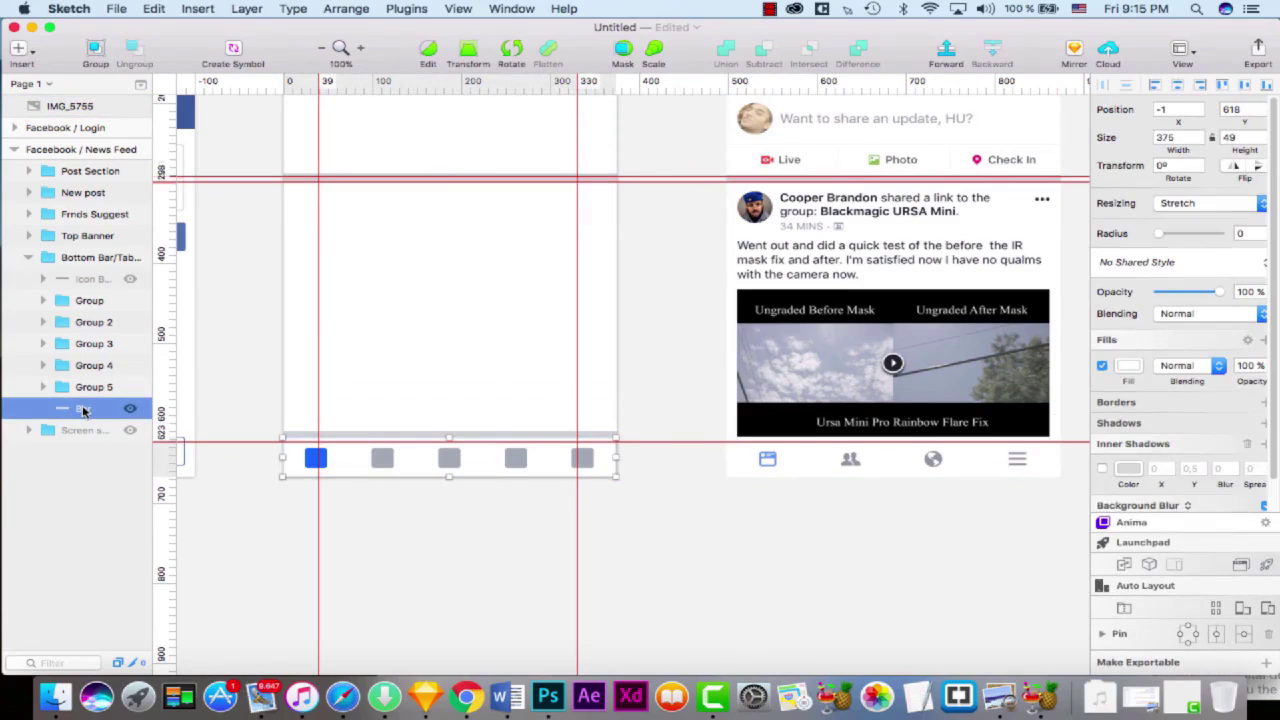
{"action": "left_click", "coordinate": [656, 513]}
{"action": "left_click_drag", "start_coordinate": [860, 520], "coordinate": [731, 608]}
{"action": "left_click_drag", "start_coordinate": [513, 450], "coordinate": [793, 501]}
{"action": "scroll", "coordinate": [622, 374], "scroll_direction": "right", "scroll_amount": 5}
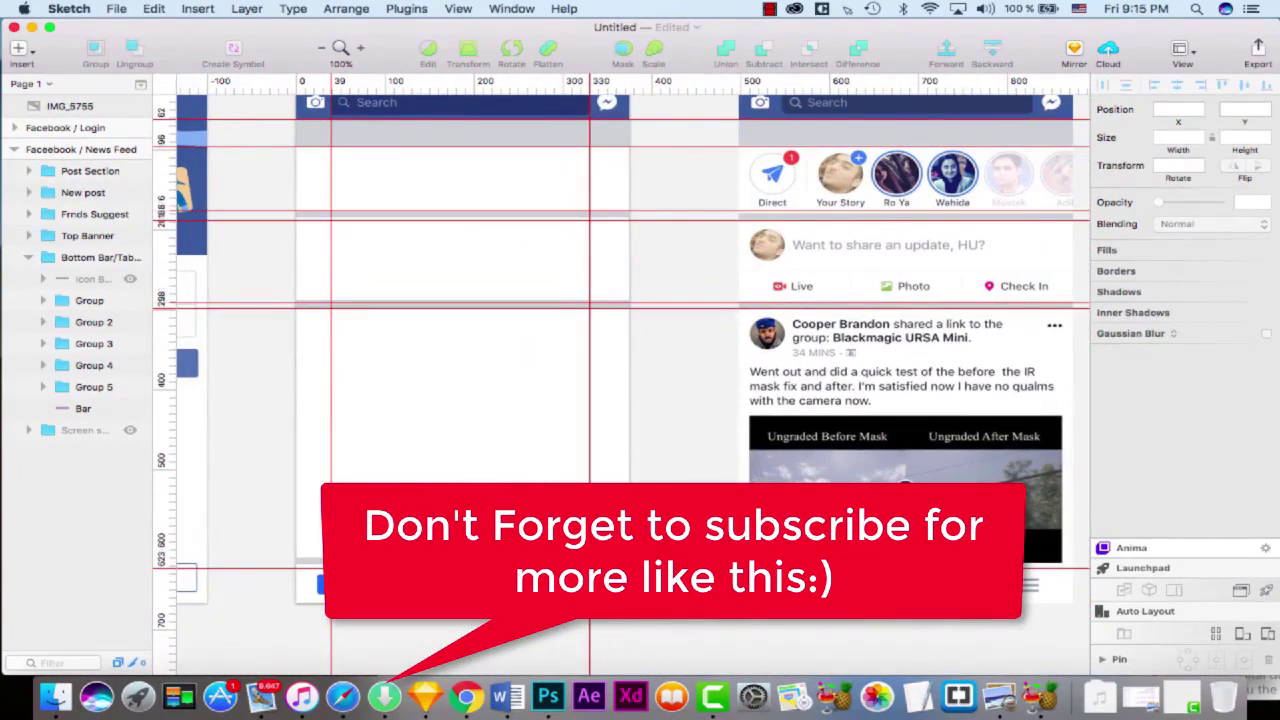